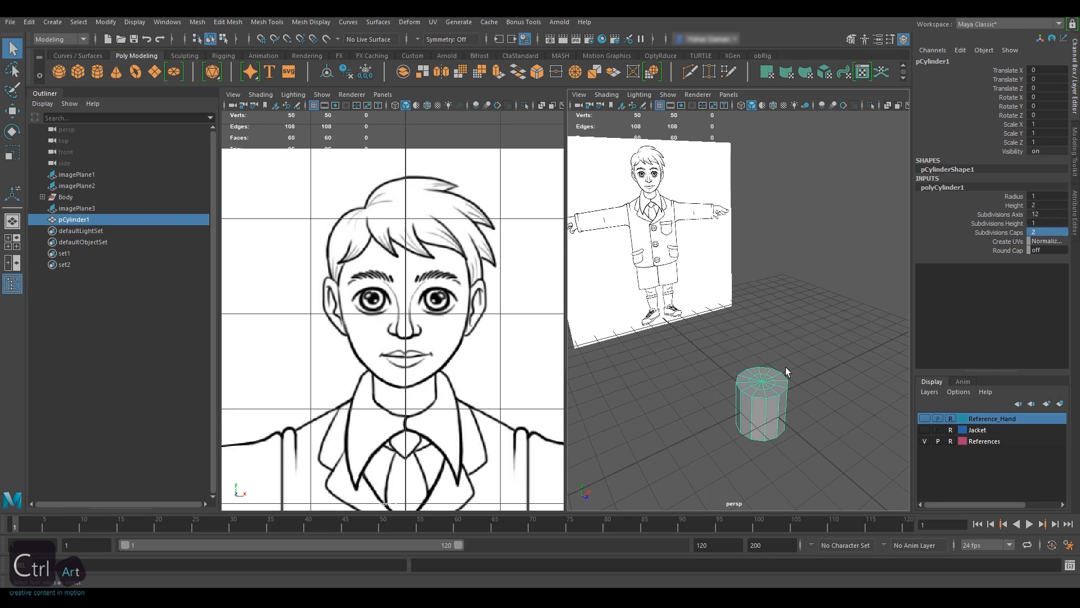
Step: Delete the cylinder's side, bottom and inner cap faces, keeping only the outer ring of faces on its top cap
alt+middle_drag(771, 366, 761, 303)
alt+right_drag(762, 302, 853, 332)
alt+drag(853, 332, 812, 294)
alt+middle_drag(811, 293, 783, 197)
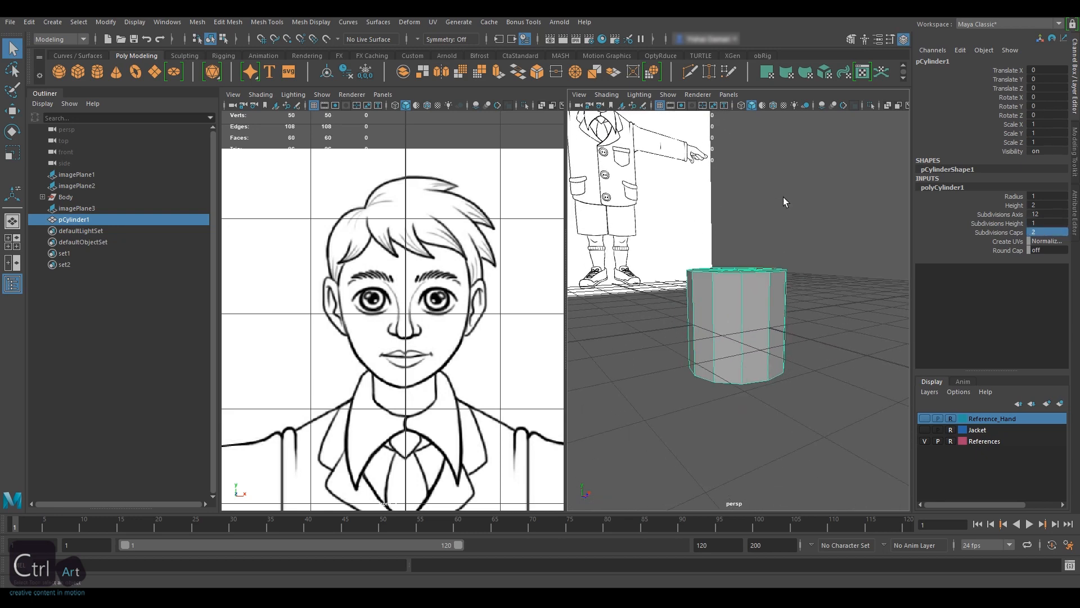
right_drag(783, 197, 783, 229)
drag(646, 353, 814, 420)
key(Delete)
alt+drag(753, 215, 787, 236)
alt+middle_drag(786, 236, 772, 260)
drag(734, 260, 766, 264)
key(Delete)
key(F8)
key(F8)
Step: Rotate the ring 90 degrees about X and raise it in front of the face to about 8.1 in Y
key(e)
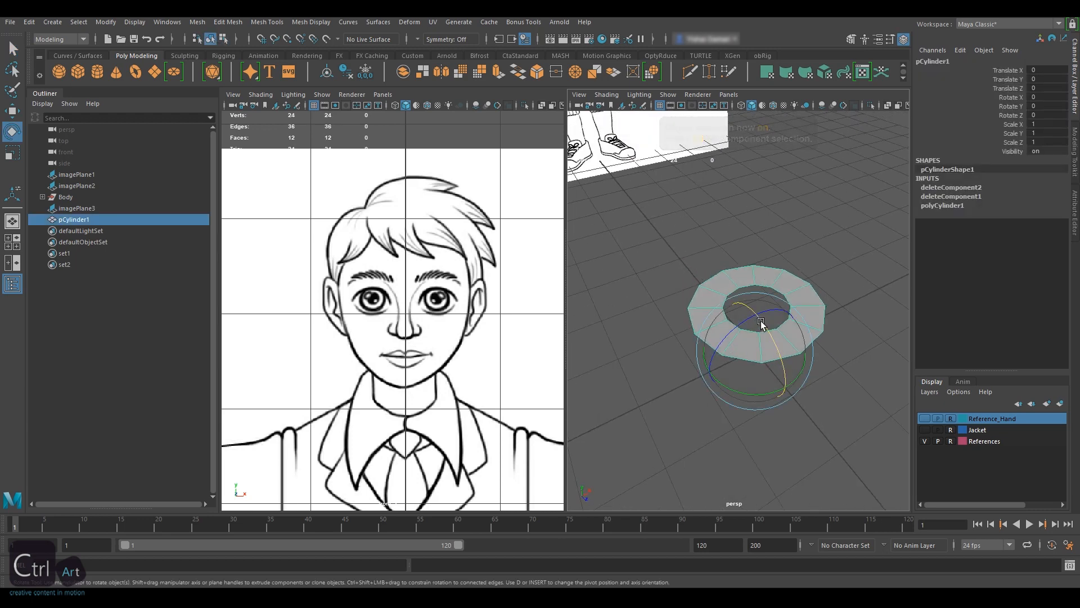
drag(760, 323, 779, 388)
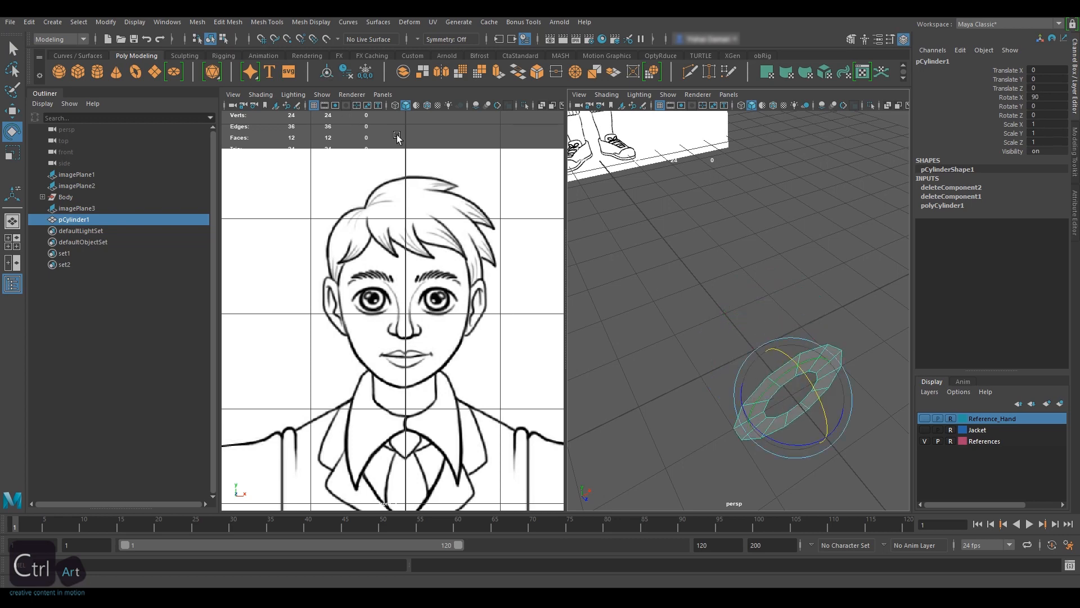
key(w)
alt+drag(701, 405, 703, 372)
drag(780, 355, 792, 142)
alt+middle_drag(792, 147, 784, 296)
drag(762, 294, 767, 125)
alt+middle_drag(766, 135, 766, 298)
drag(767, 298, 760, 193)
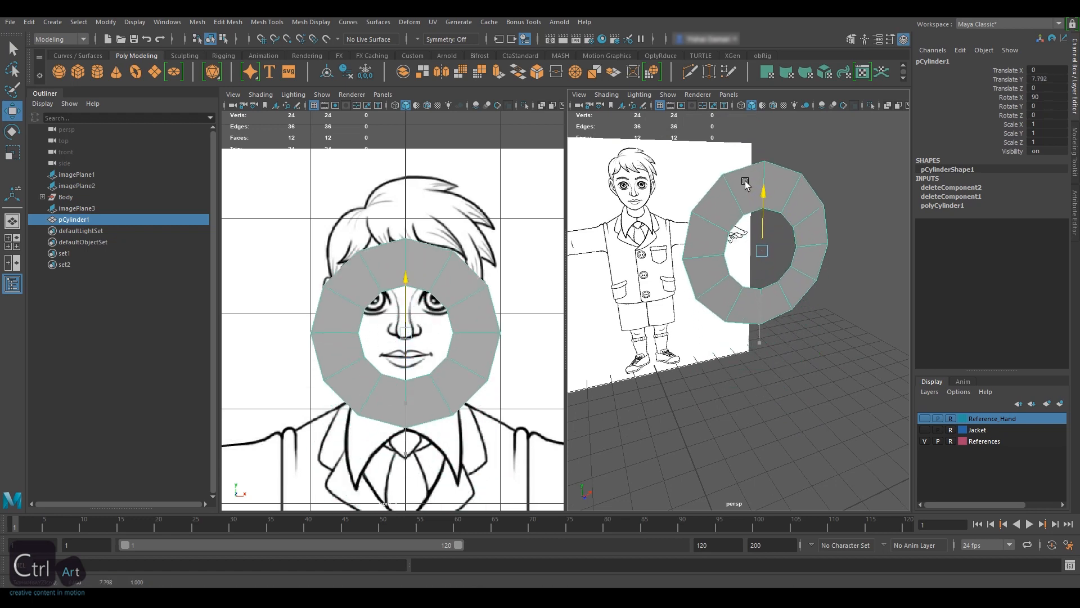
Step: Centre the ring on the reference's left eye at about 0.324 in X and 8.156 in Y, and scale it to about 0.247
scroll(440, 307, up, 5)
drag(441, 308, 497, 305)
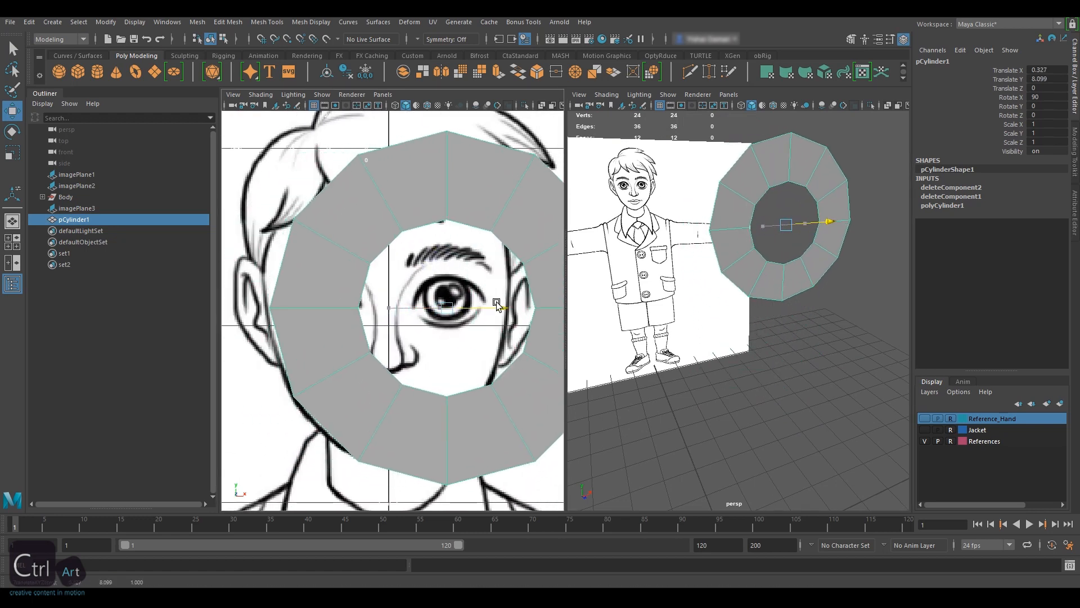
drag(446, 249, 446, 239)
key(r)
drag(446, 298, 264, 292)
scroll(419, 313, up, 5)
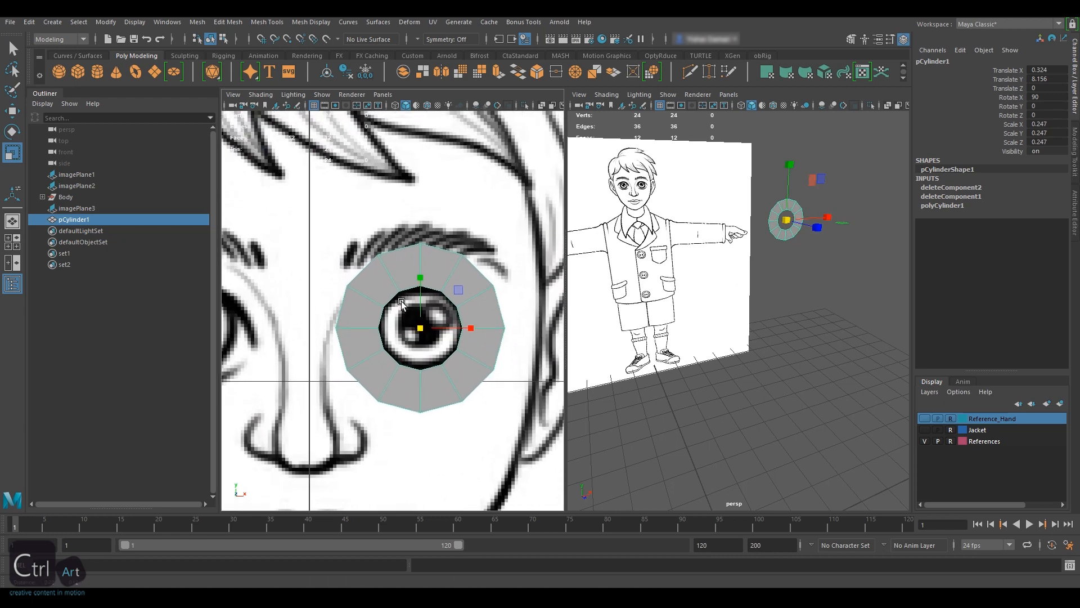
Step: In wireframe, move the inner loop's top and outer-side vertices onto the drawn upper lid line and outer eye corner
scroll(419, 313, up, 2)
key(4)
right_drag(452, 250, 483, 245)
alt+middle_drag(440, 277, 436, 262)
scroll(436, 263, up, 1)
click(427, 259)
key(w)
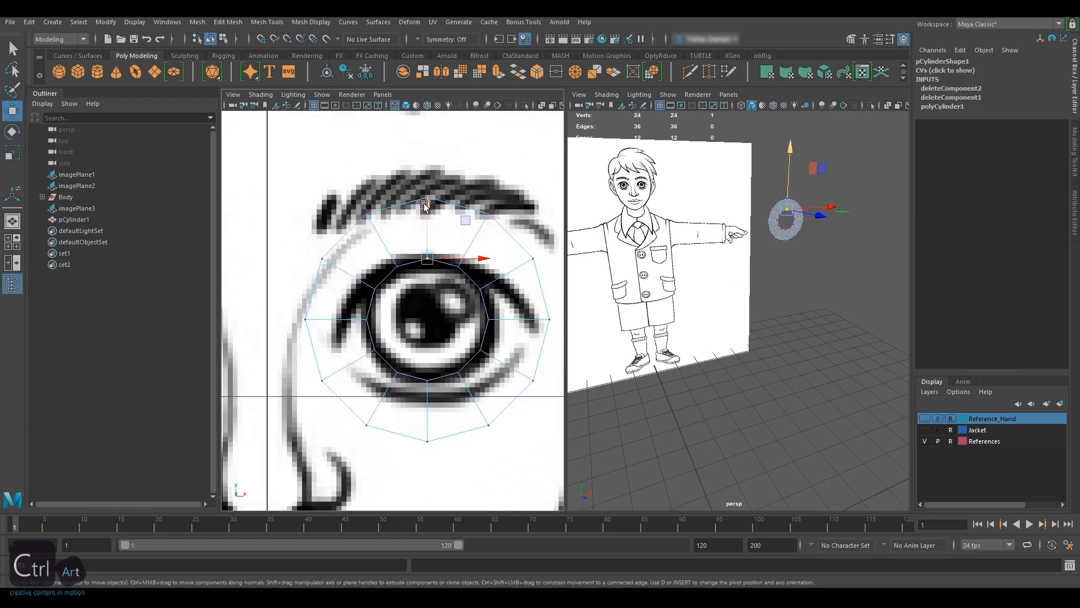
drag(422, 203, 423, 211)
drag(531, 290, 590, 322)
click(488, 319)
alt+middle_drag(500, 311, 475, 288)
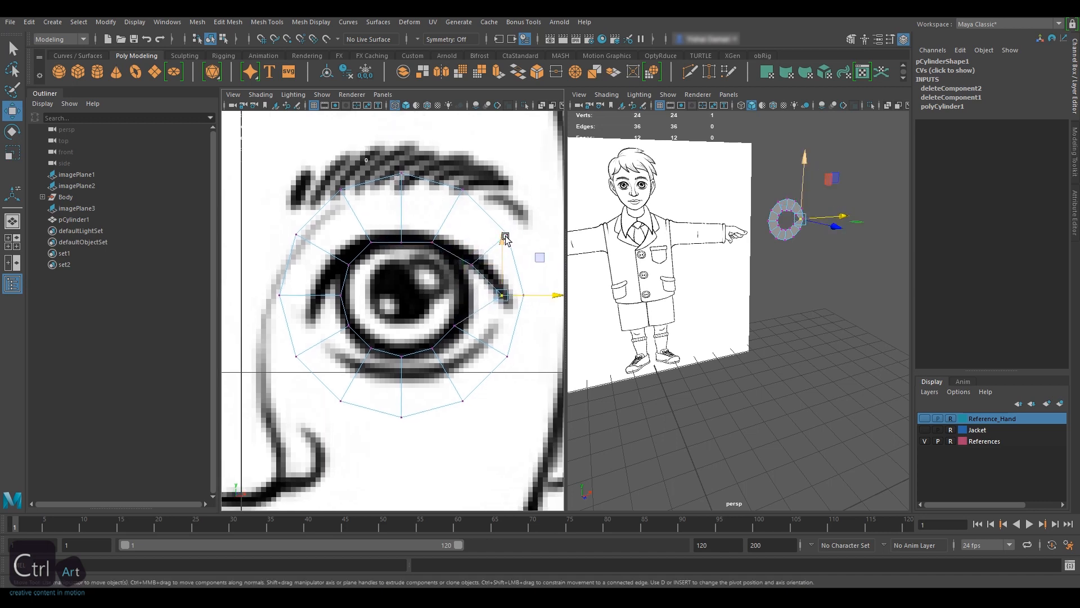
Step: Reposition the inner loop's lower vertices so they follow the drawn lower eyelid
click(457, 326)
drag(457, 326, 455, 306)
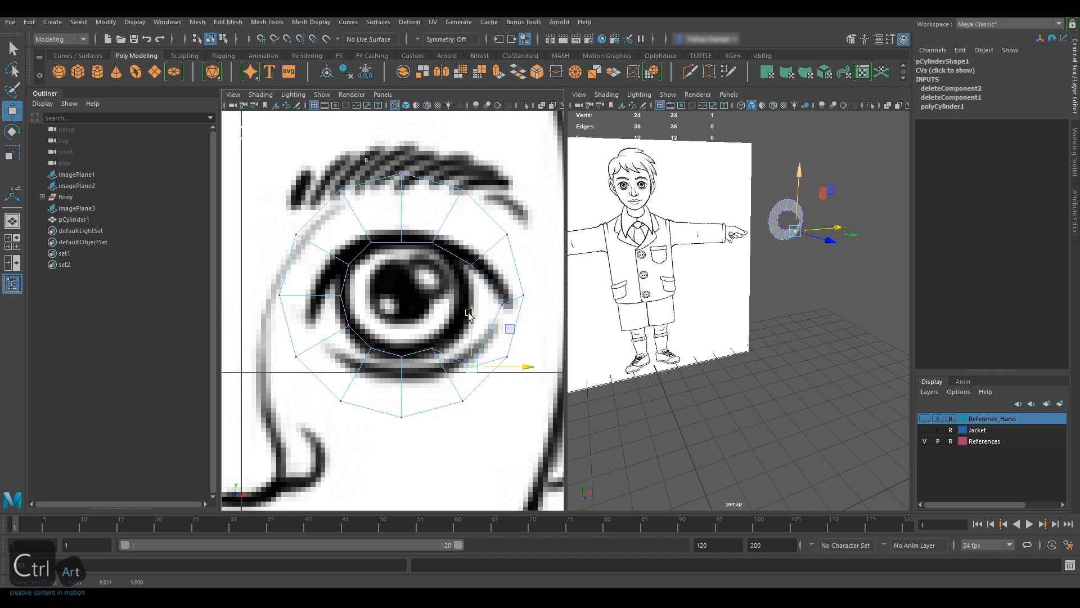
click(422, 346)
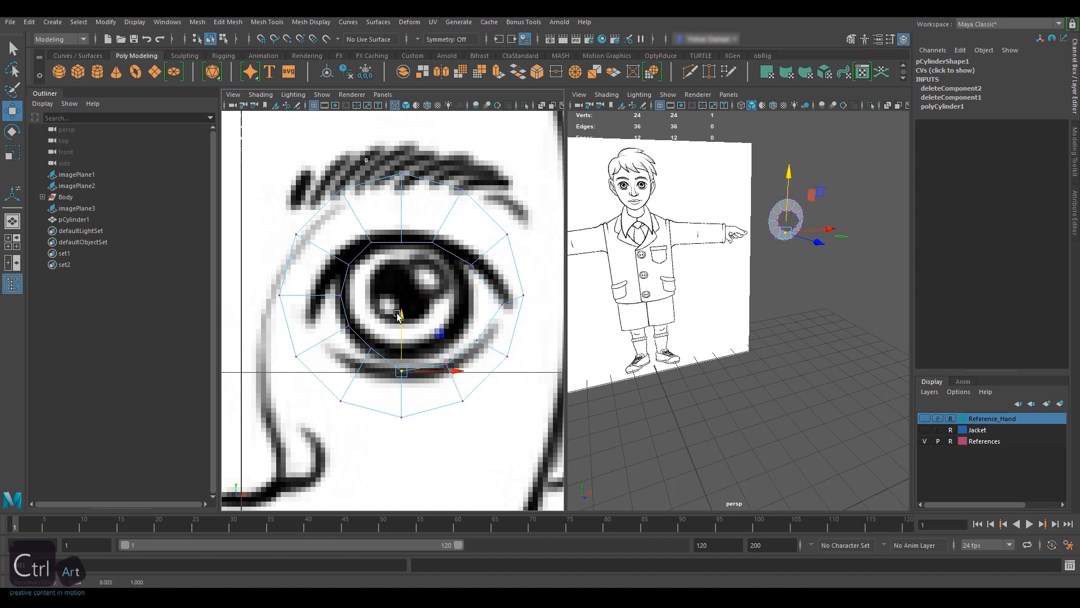
click(371, 356)
click(348, 327)
drag(413, 362, 386, 326)
click(359, 362)
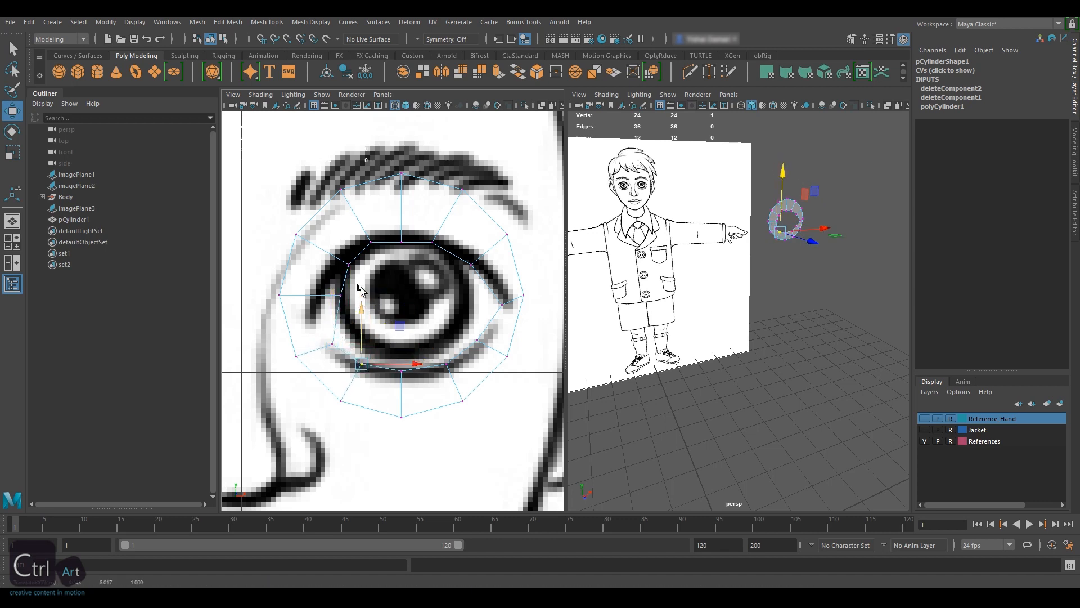
Step: Fit the inner loop's upper vertices to the upper eyelid and pull its nose-side vertex to the inner eye corner
click(404, 240)
click(448, 251)
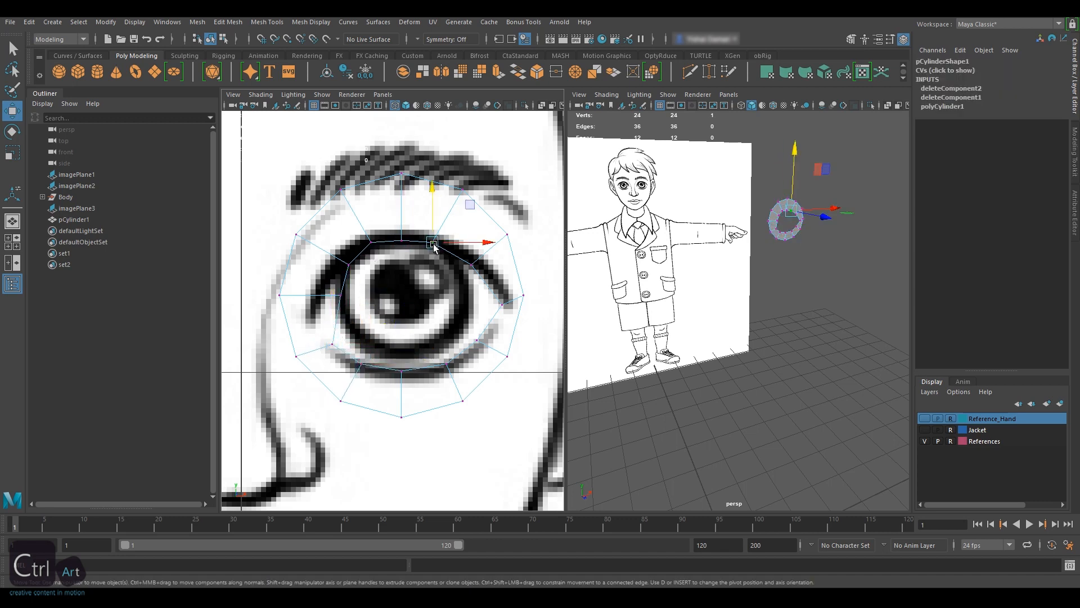
drag(447, 252, 438, 242)
click(348, 255)
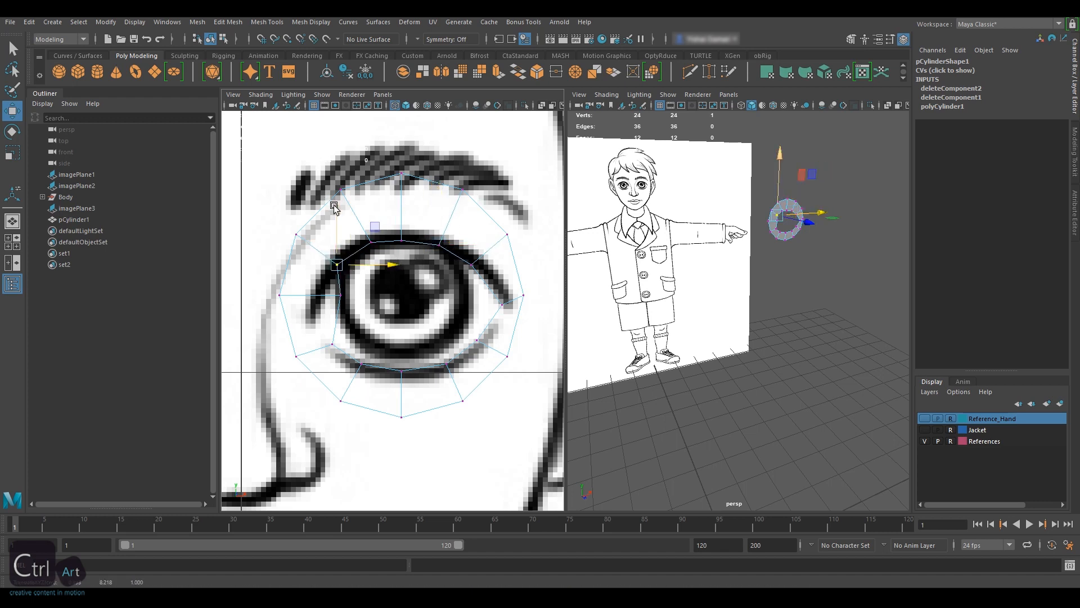
click(338, 293)
drag(396, 295, 379, 301)
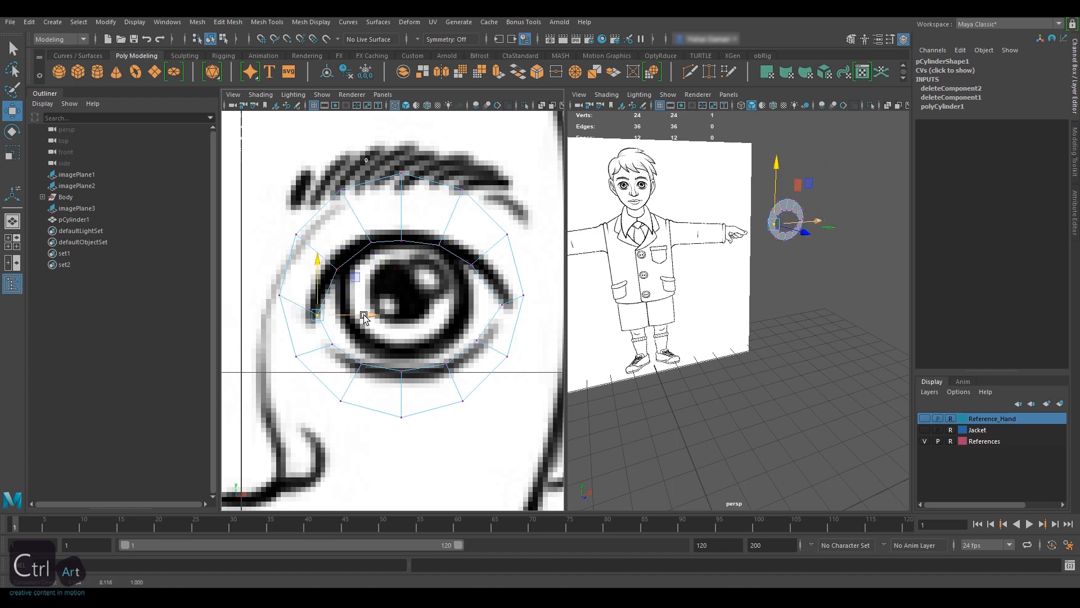
click(337, 273)
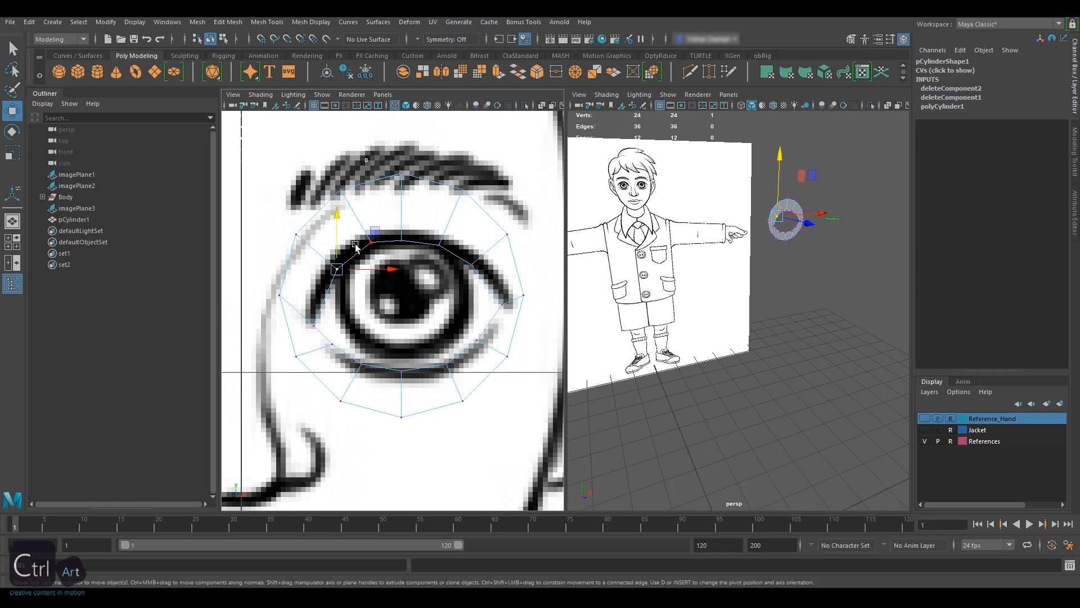
Step: Spread the outer loop's vertices above, beside and below the eye's outer half to widen the ring evenly
click(402, 173)
drag(401, 121, 463, 136)
click(463, 189)
click(507, 234)
drag(552, 234, 568, 233)
alt+middle_drag(535, 214, 517, 212)
drag(506, 181, 505, 173)
click(505, 294)
drag(548, 294, 558, 295)
alt+middle_drag(521, 313, 527, 310)
click(494, 351)
drag(545, 351, 559, 353)
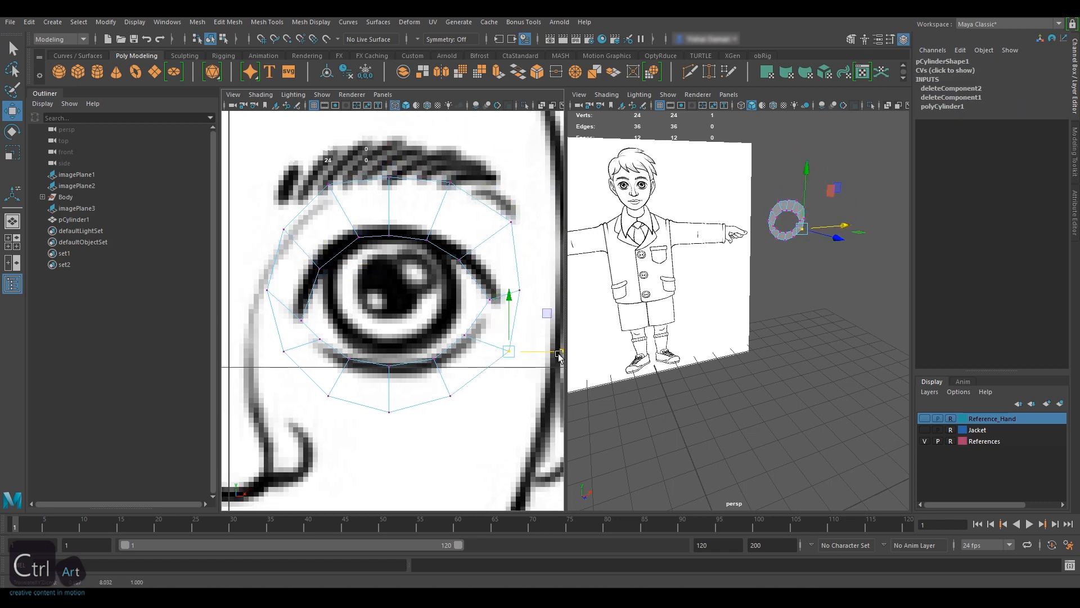
drag(509, 301, 509, 304)
click(450, 396)
drag(450, 345, 450, 349)
Step: Reshape the outer loop's nose-side vertices to round off the ring beside the nose
click(328, 185)
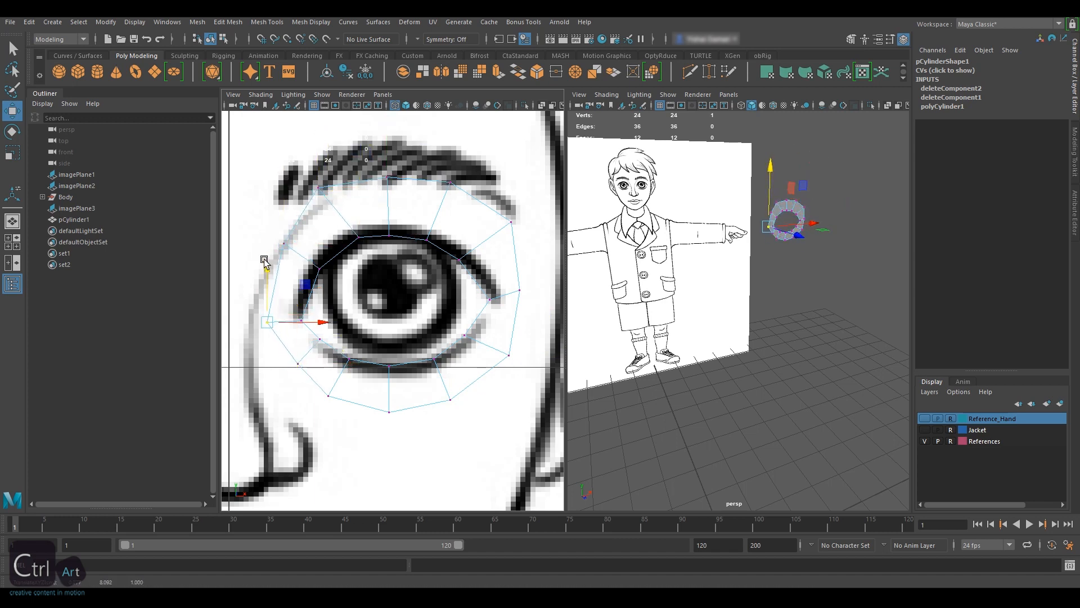
drag(322, 322, 328, 322)
click(328, 396)
drag(328, 344, 330, 345)
Step: In shaded display, slide the inner loop's upper, corner and lower vertices along their edges to refine the eyelid outline
key(5)
click(358, 237)
ctrl+shift+drag(359, 237, 347, 246)
click(459, 259)
ctrl+shift+drag(459, 259, 463, 264)
click(427, 240)
ctrl+shift+drag(427, 241, 433, 244)
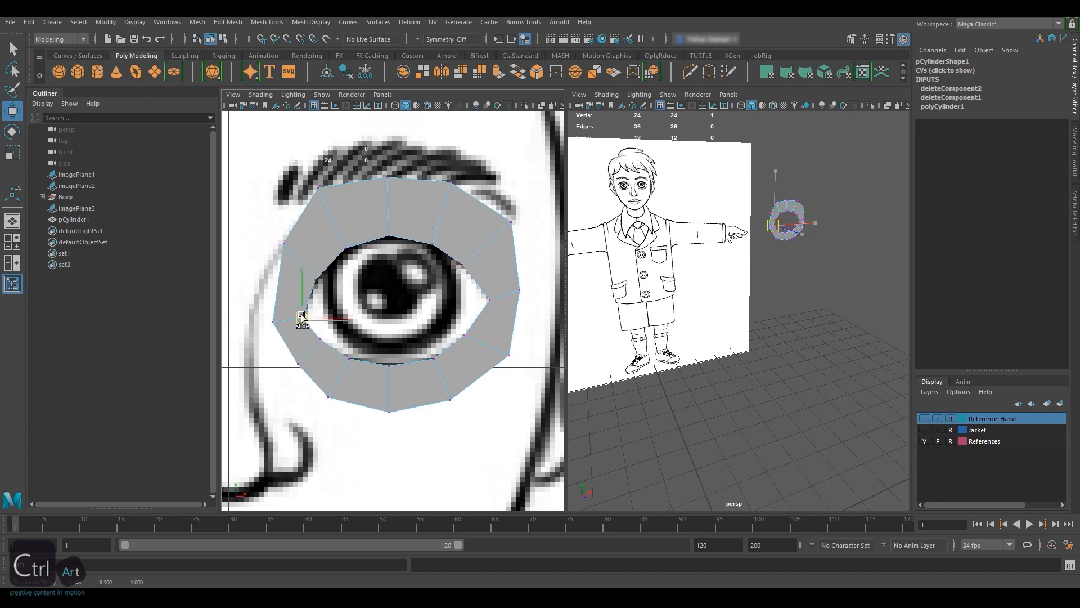
click(320, 339)
ctrl+shift+drag(320, 338, 322, 340)
key(4)
key(5)
Step: In the side view, move the whole ring back in depth to the drawn eye, about -0.157 in Z
alt+drag(855, 256, 743, 260)
alt+middle_drag(742, 260, 761, 269)
scroll(760, 269, up, 2)
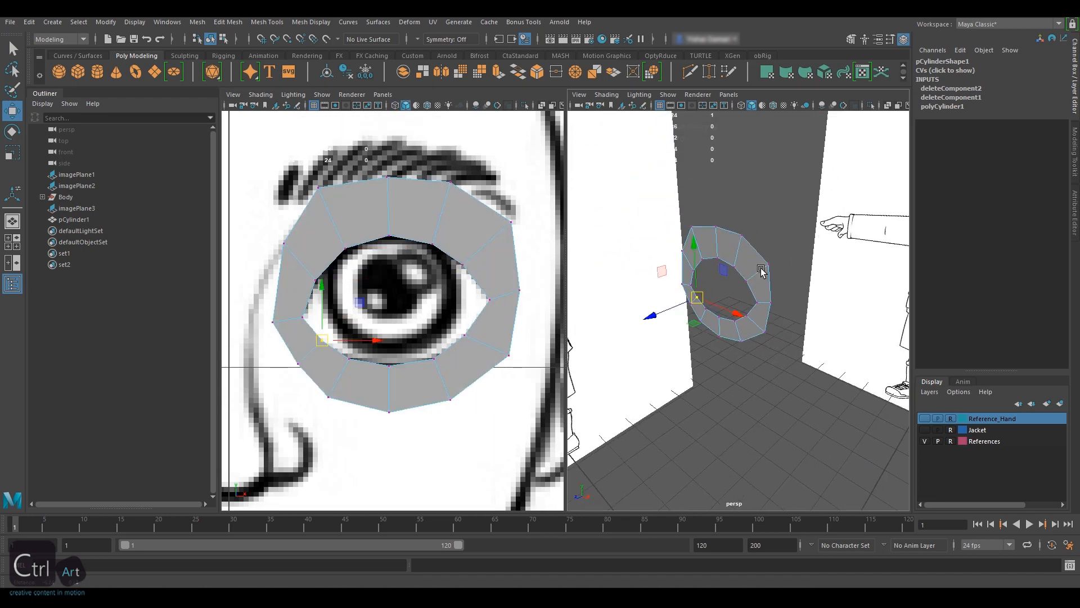
alt+drag(761, 268, 783, 341)
click(783, 341)
key(space)
click(433, 299)
click(476, 302)
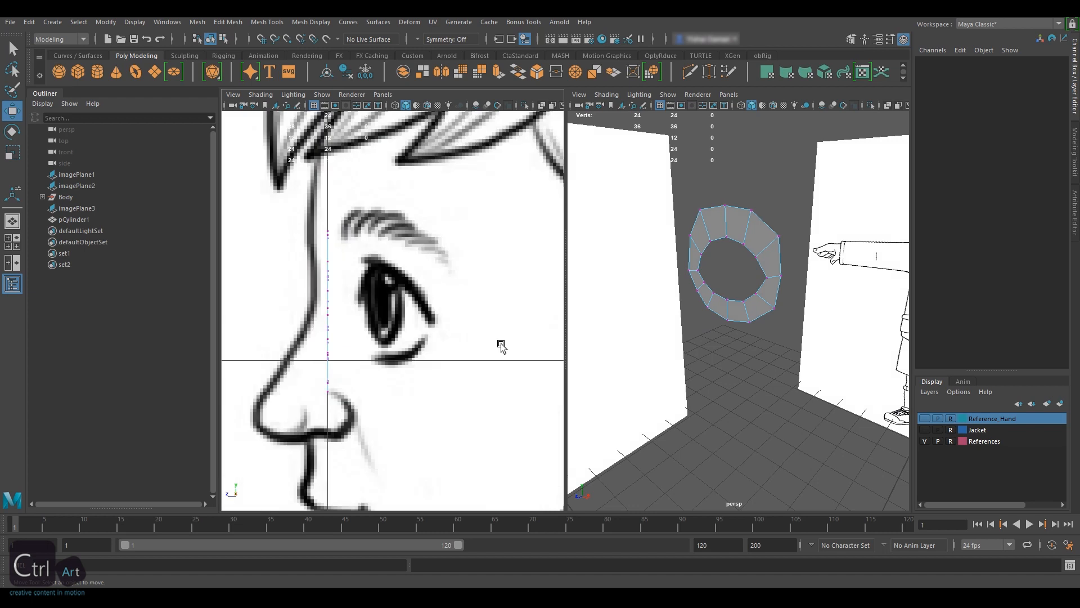
key(F8)
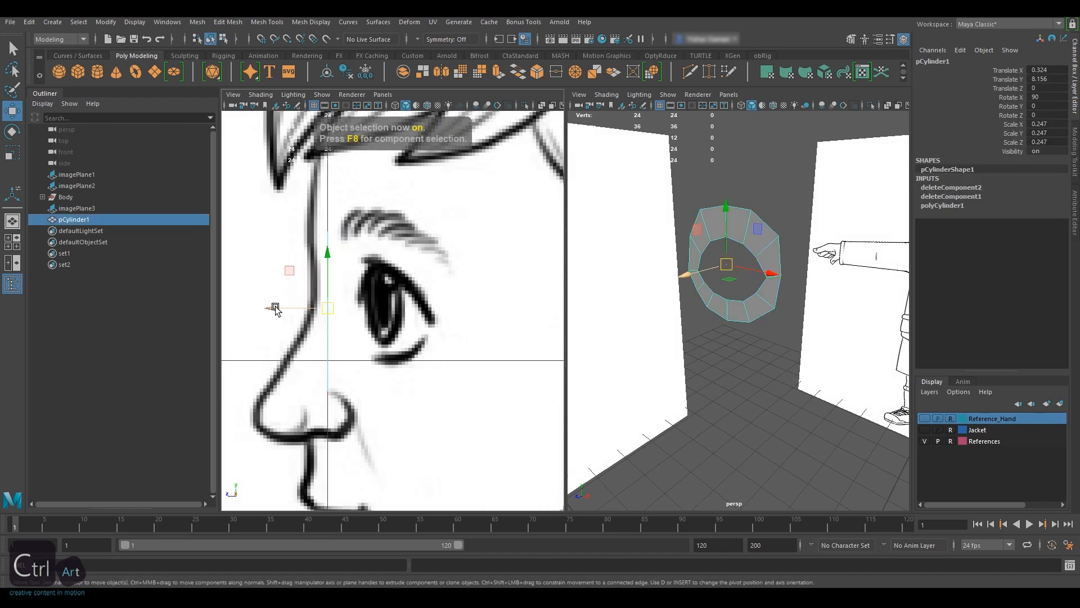
drag(277, 307, 326, 308)
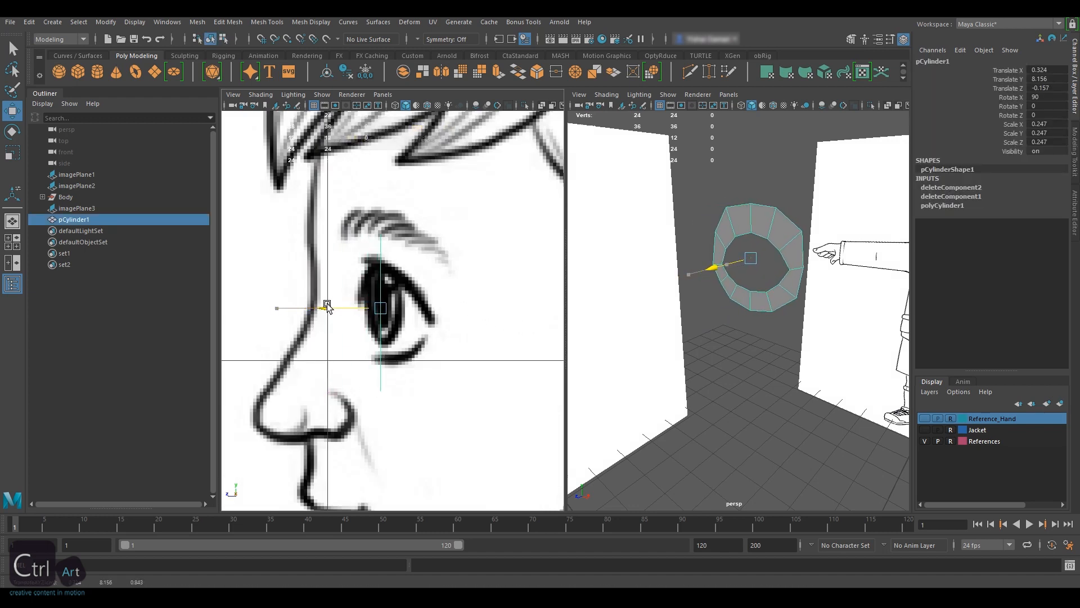
Step: Push the ring's outer-corner edge and the neighbouring edge pairs back in depth to follow the side-view eye curve
alt+drag(767, 211, 748, 244)
right_drag(748, 244, 747, 212)
click(762, 311)
mouse_move(325, 311)
mouse_down()
mouse_move(382, 312)
mouse_move(339, 309)
mouse_up()
click(759, 282)
shift+click(761, 329)
click(744, 262)
shift+click(744, 332)
Step: Adjust the depth of the nose-side edge pairs above and below the eye to continue the ring's curvature
click(704, 256)
shift+click(706, 321)
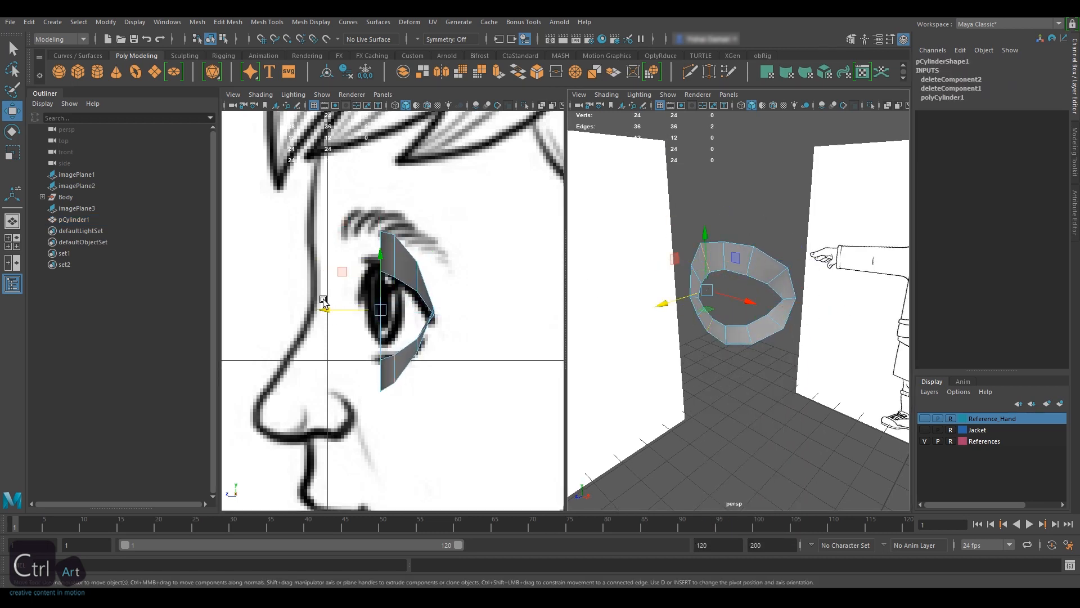
click(724, 256)
shift+click(725, 335)
drag(683, 309, 674, 335)
click(704, 256)
shift+click(705, 321)
scroll(709, 320, up, 3)
click(697, 312)
click(705, 317)
key(F11)
middle_drag(392, 260, 389, 260)
Step: Move the vertices around the inner eye corner in depth to smooth the ring's nose side
key(F9)
alt+drag(774, 272, 734, 266)
click(697, 189)
scroll(734, 267, up, 3)
click(693, 361)
click(680, 313)
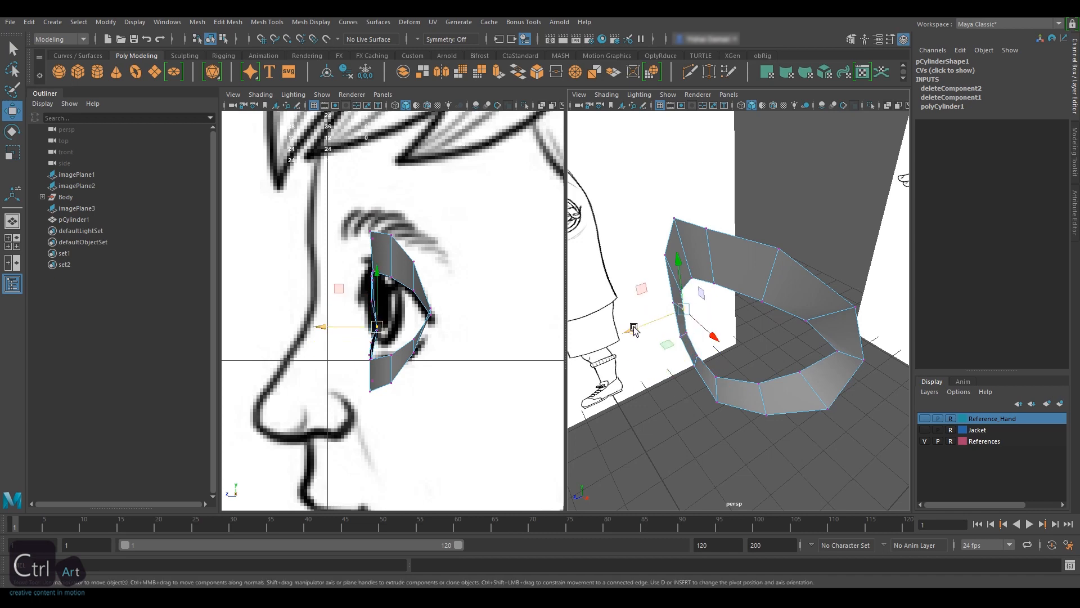
drag(634, 330, 629, 332)
click(724, 329)
alt+drag(692, 321, 678, 340)
Step: Reposition the ring's outer-border vertices above and below the eye in depth against the side-view reference
click(414, 352)
drag(414, 352, 424, 356)
click(414, 261)
drag(361, 259, 371, 258)
click(391, 235)
mouse_move(349, 235)
mouse_down()
mouse_move(358, 235)
mouse_move(340, 234)
mouse_up()
drag(369, 258, 362, 258)
Step: Pull the nose-side vertices of the ring's upper outer border forward towards the brow
alt+drag(604, 239, 737, 264)
click(769, 258)
drag(802, 274, 810, 278)
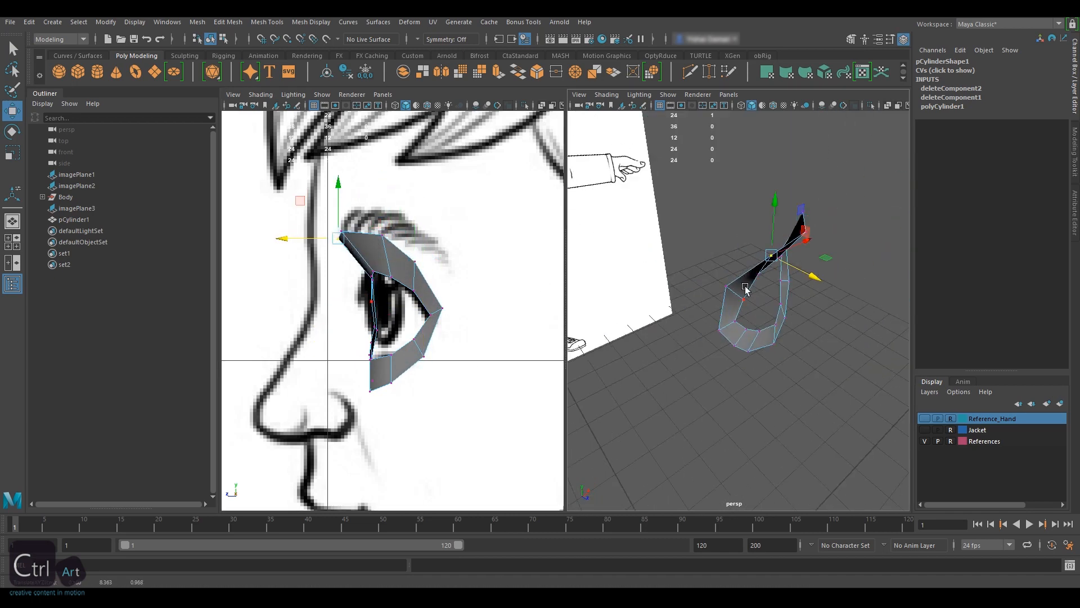
click(746, 289)
drag(779, 312, 788, 319)
mouse_move(771, 281)
alt+mouse_down()
mouse_move(709, 264)
mouse_move(751, 284)
alt+mouse_up()
Step: Adjust the depth of the ring's lower outer-border and nose-side vertices to even out the profile
alt+drag(776, 345, 585, 276)
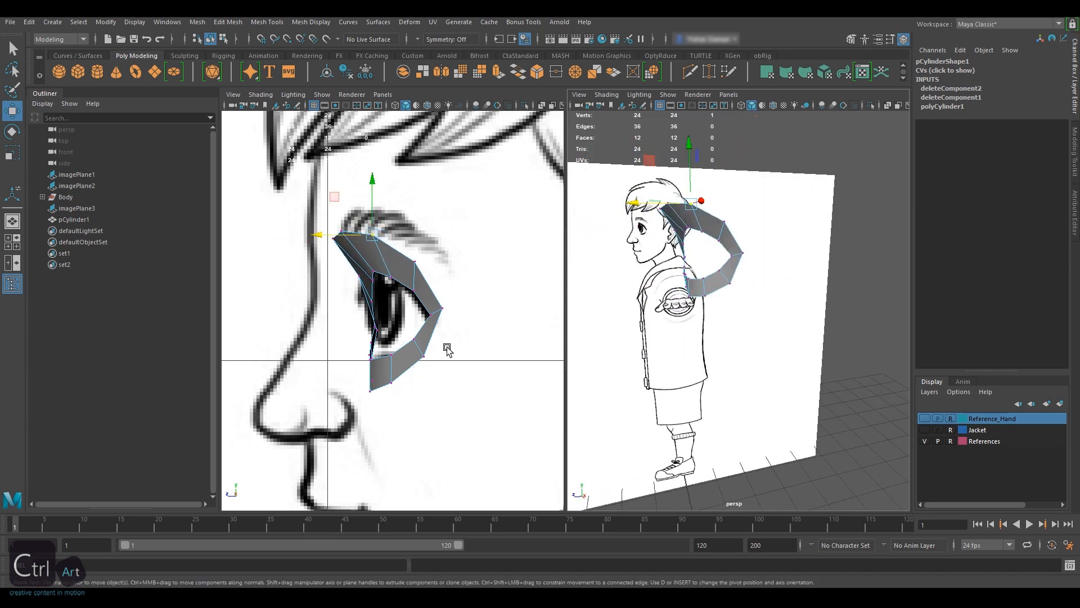
alt+middle_drag(446, 349, 495, 331)
click(420, 373)
drag(357, 372, 349, 371)
scroll(692, 304, up, 3)
click(696, 339)
drag(636, 342, 720, 318)
click(717, 317)
drag(678, 329, 663, 307)
click(717, 292)
Step: With Multi-Cut, insert an edge loop around the eye opening, just outside the ring's inner border
alt+drag(709, 292, 747, 290)
right_drag(747, 290, 748, 253)
scroll(394, 309, down, 1)
key(space)
alt+drag(715, 289, 802, 290)
click(689, 284)
double_click(759, 249)
alt+drag(732, 253, 782, 255)
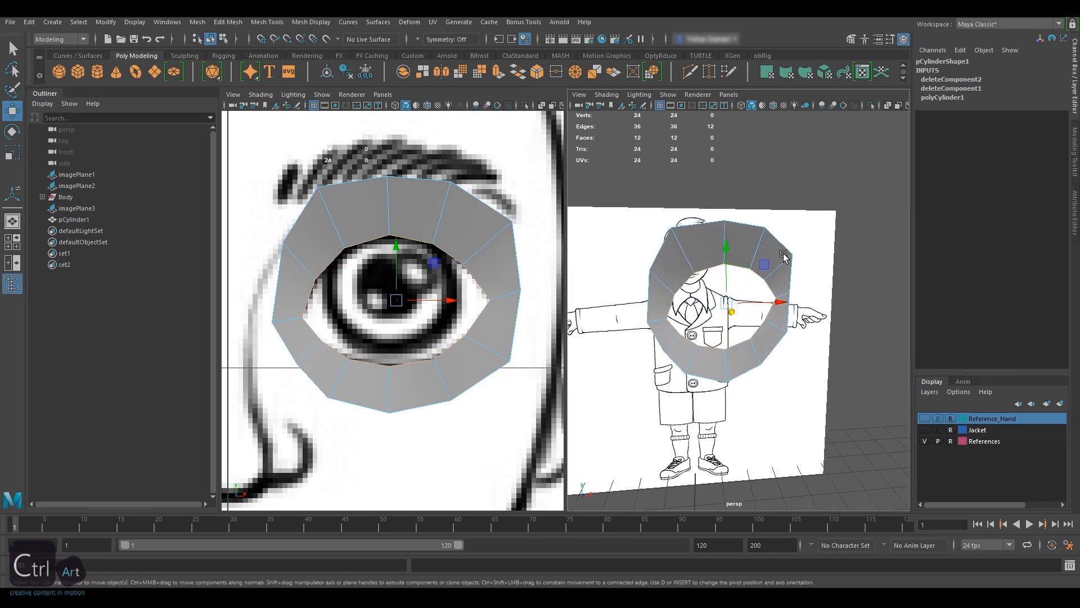
click(1074, 151)
click(946, 369)
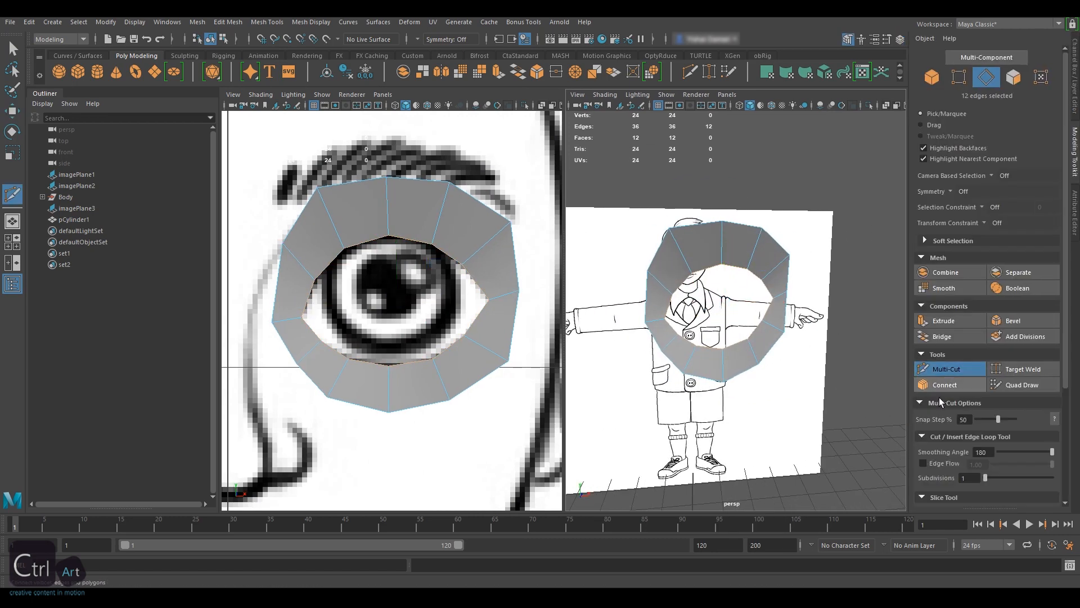
key(4)
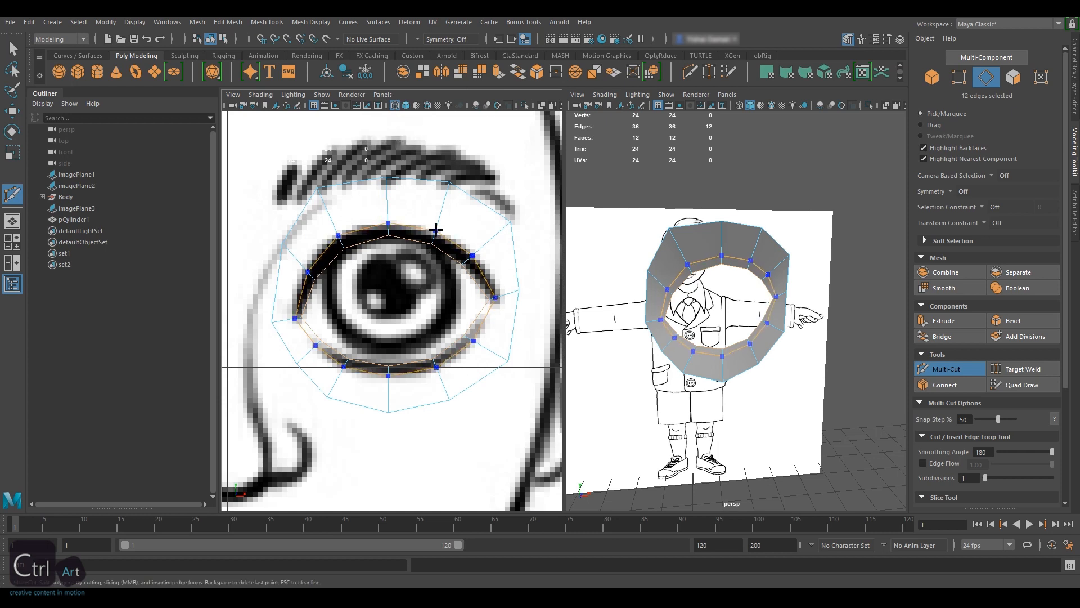
click(957, 373)
Step: Offset the inserted edge loop around the eye opening along its normals with Transform Component to form the eyelid thickness
double_click(738, 258)
key(w)
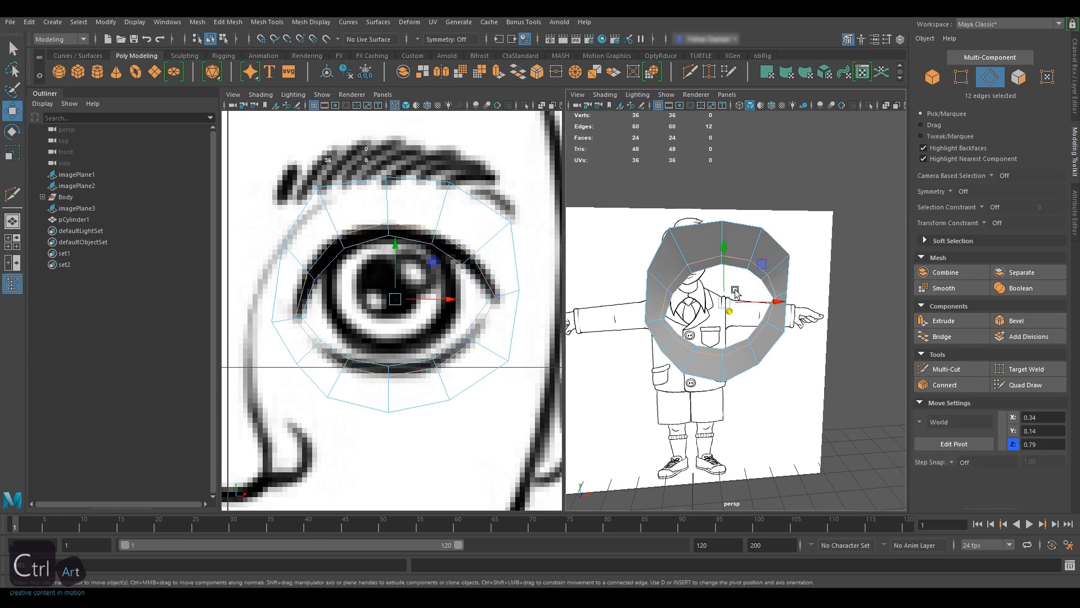
alt+drag(716, 316, 744, 324)
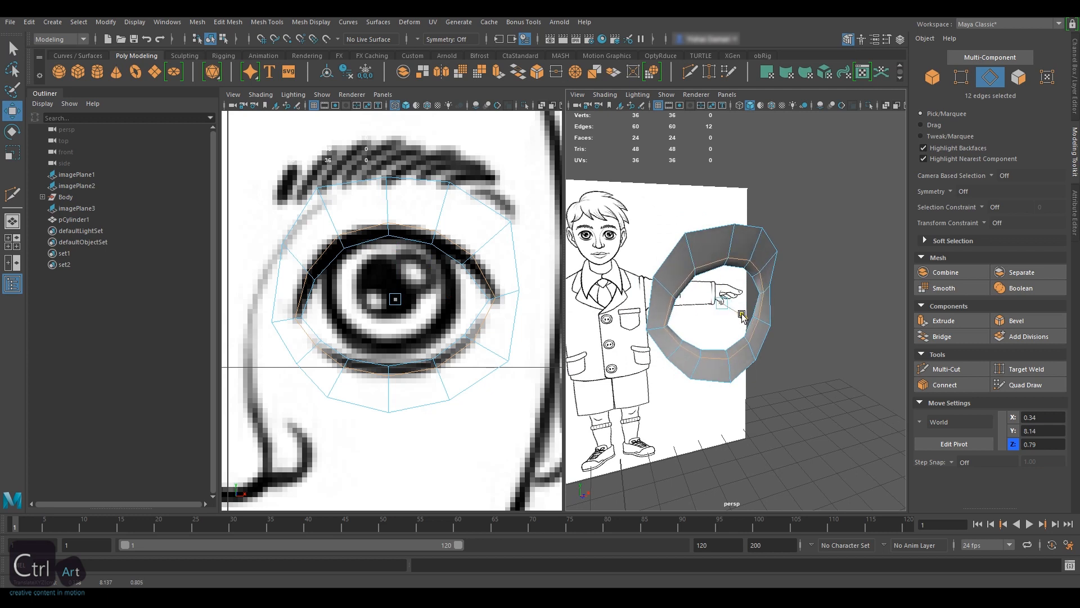
key(ctrl+z)
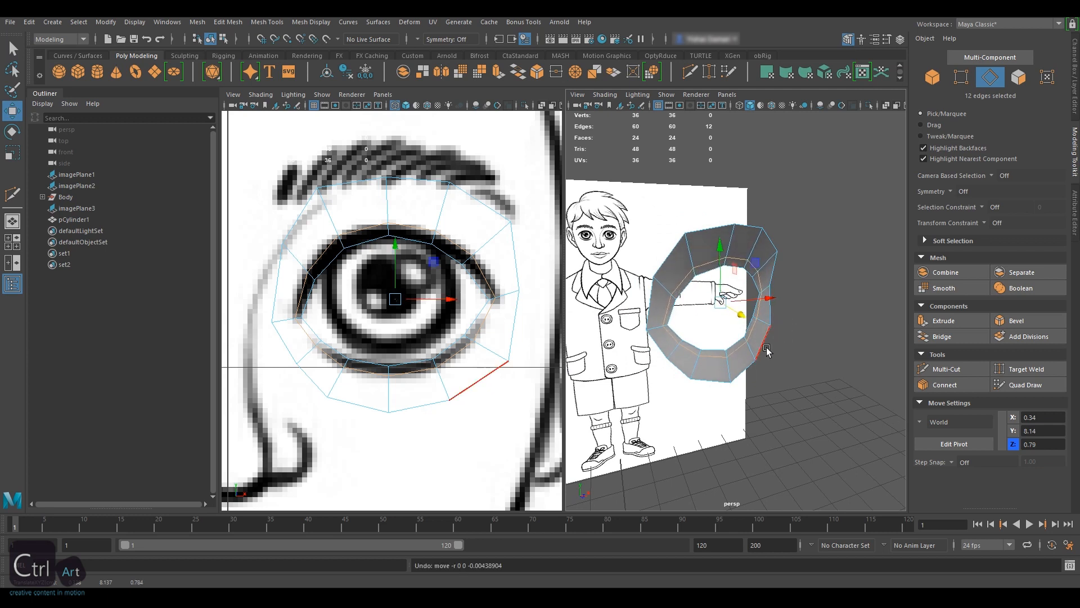
shift+right_click(830, 348)
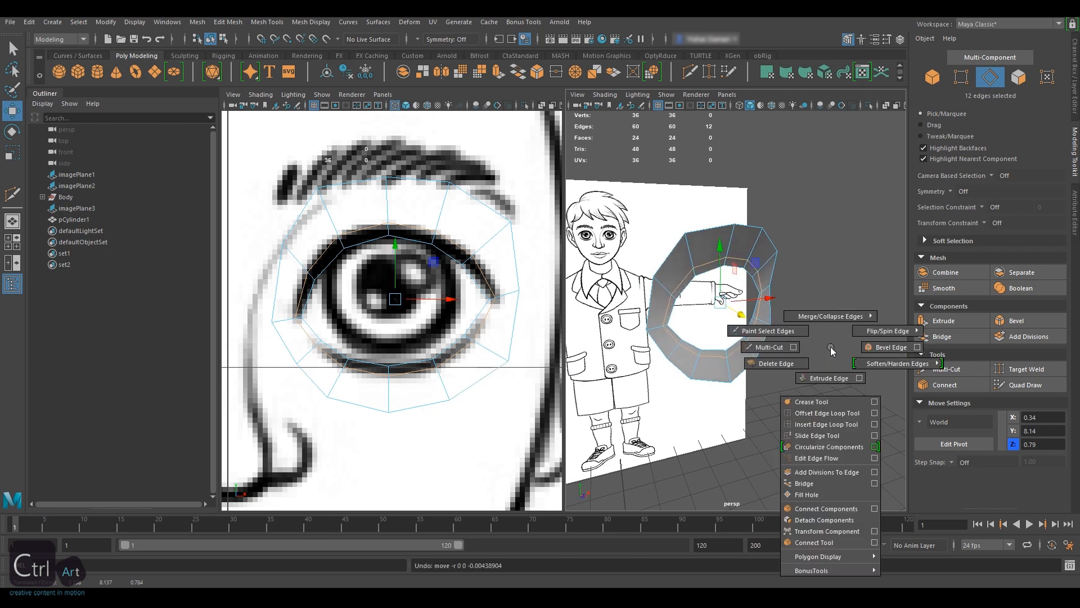
click(864, 532)
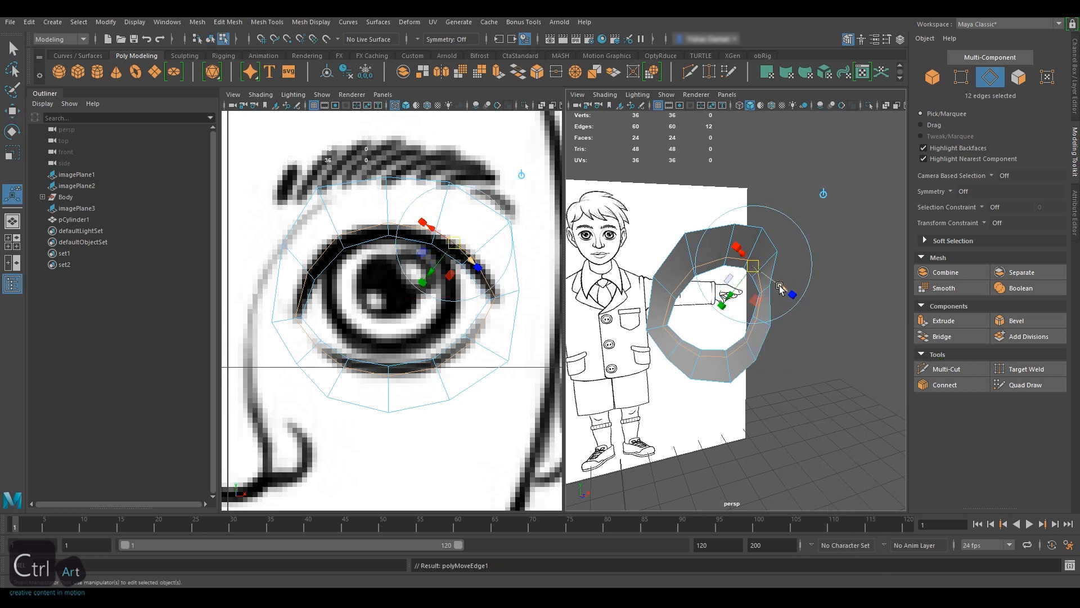
drag(779, 288, 739, 296)
drag(743, 253, 747, 256)
key(ctrl+z)
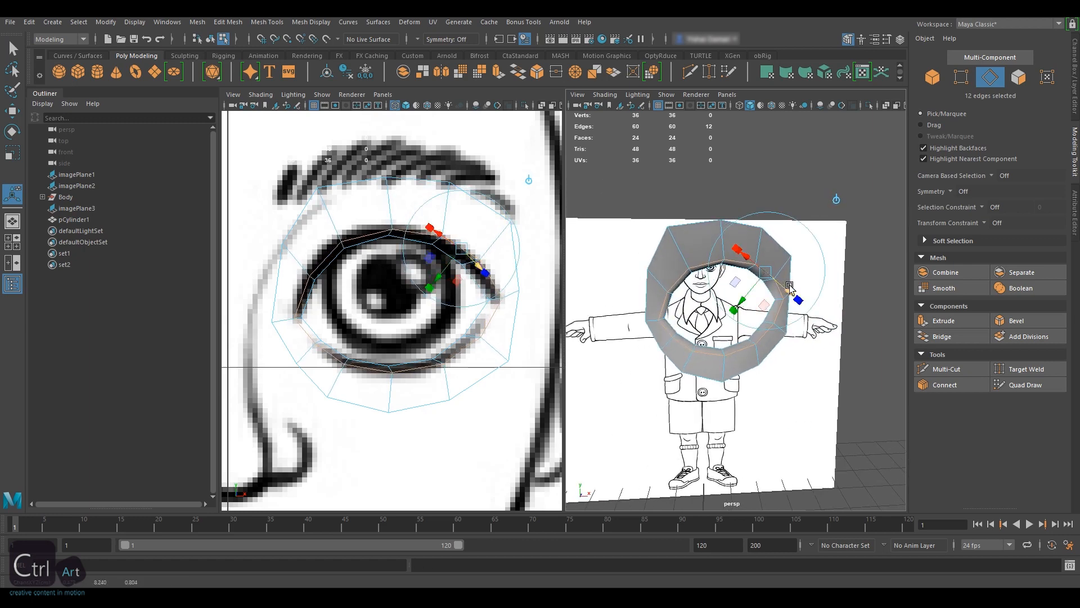
Step: Slide the eyelid loop's upper vertices along their connecting edges, away from the eye opening
alt+drag(789, 289, 767, 306)
key(w)
mouse_move(767, 307)
alt+right_down()
mouse_move(815, 307)
mouse_move(779, 303)
alt+right_up()
right_drag(779, 304, 732, 301)
drag(734, 301, 734, 295)
click(805, 315)
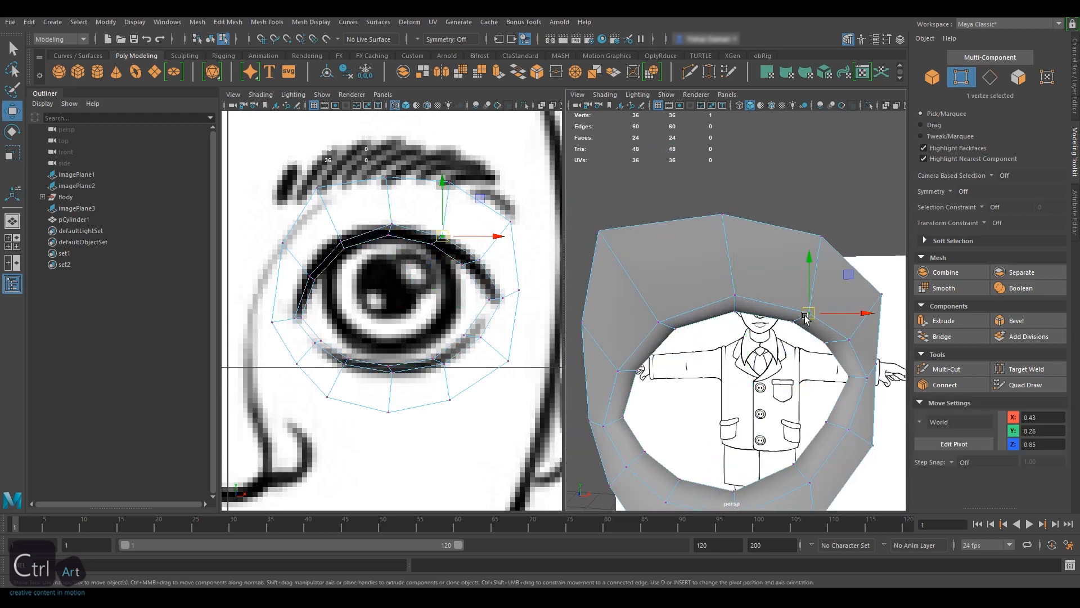
ctrl+shift+drag(807, 315, 809, 309)
click(658, 322)
ctrl+shift+drag(658, 322, 652, 316)
Step: Slide the eyelid loop's nose-side and lower vertices outward along their edges to even out the lid width
alt+middle_drag(656, 318, 659, 236)
click(619, 294)
ctrl+shift+drag(619, 294, 615, 287)
ctrl+shift+click(608, 352)
ctrl+shift+drag(608, 352, 603, 352)
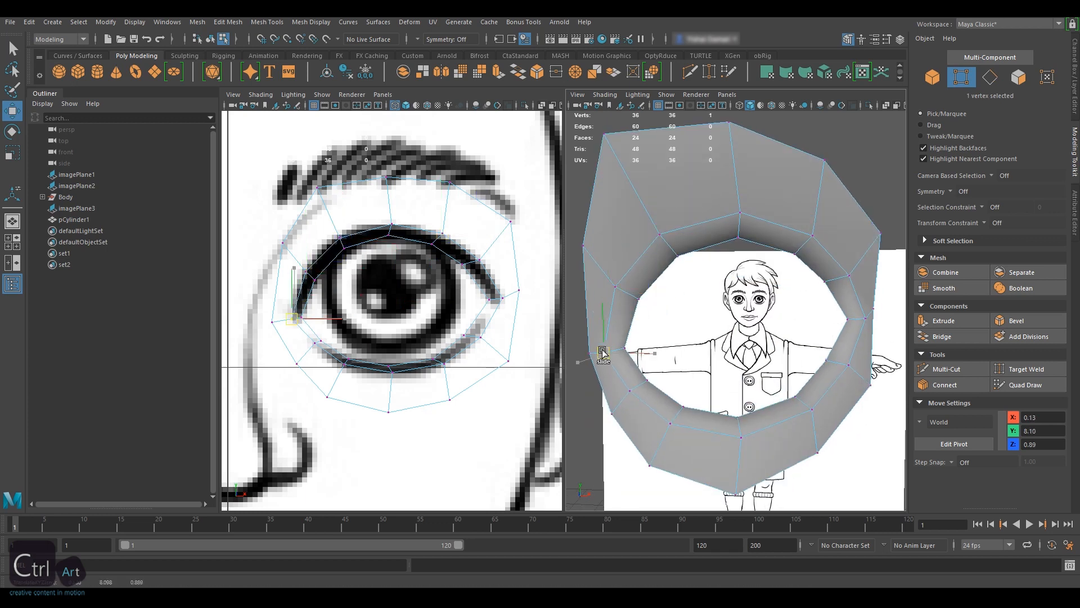
click(741, 445)
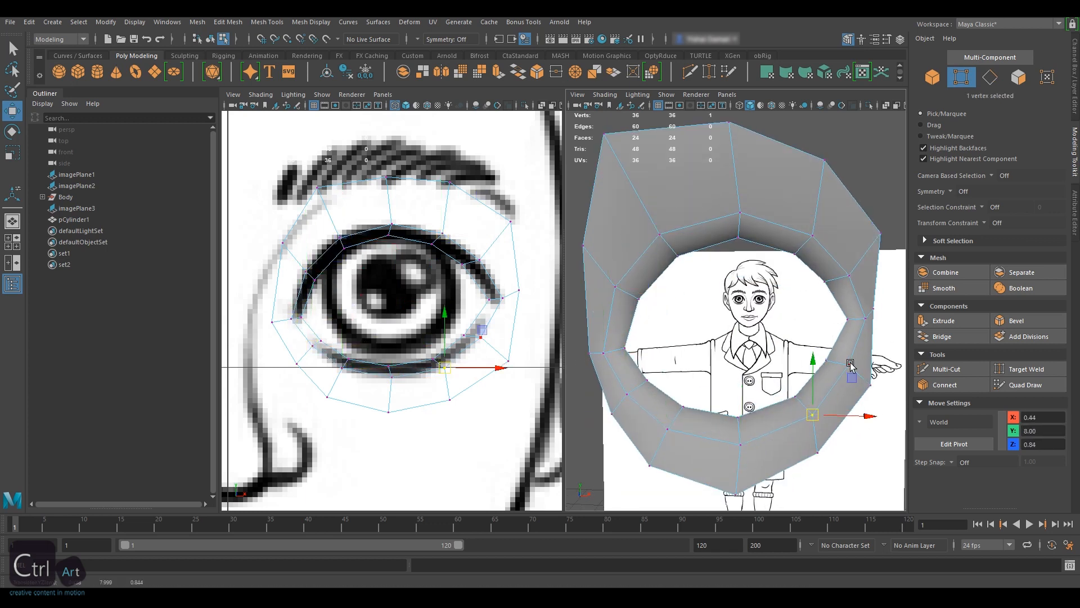
Step: With Multi-Cut, insert an edge loop between the eyelid loop and the ring's outer border, and apply Edit Edge Flow to it
click(947, 368)
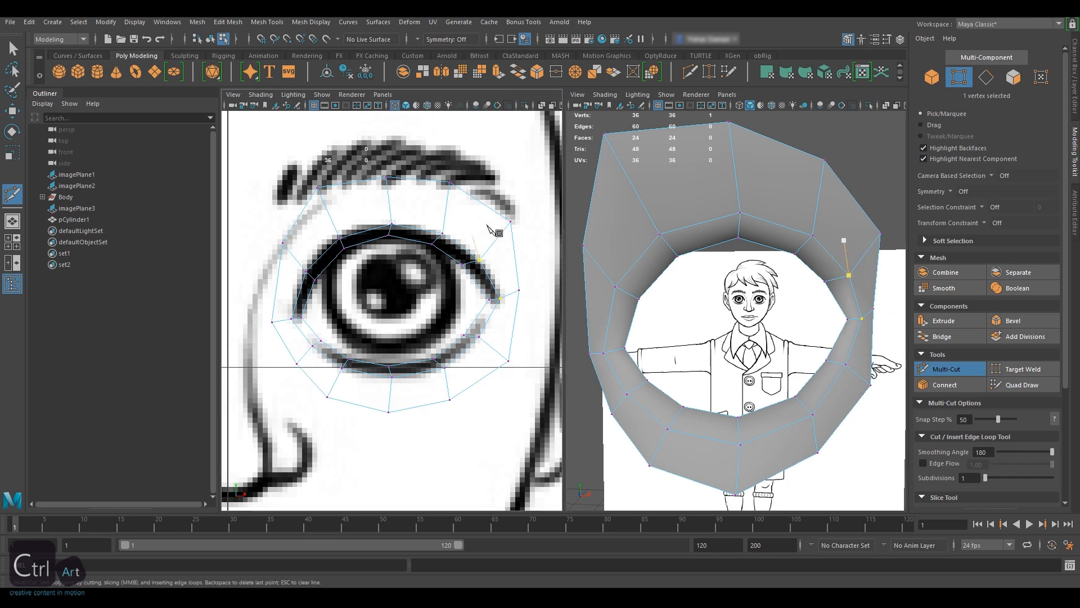
ctrl+click(448, 208)
alt+drag(731, 281, 761, 304)
key(q)
double_click(761, 243)
alt+drag(810, 393, 845, 412)
shift+right_drag(844, 412, 844, 534)
alt+drag(786, 427, 737, 422)
drag(730, 261, 766, 269)
Step: Apply Edit Edge Flow to a few edges along the upper part of the ring and return to object mode
alt+drag(664, 270, 760, 275)
click(793, 255)
shift+click(744, 235)
shift+click(701, 236)
alt+drag(709, 248, 753, 273)
shift+click(752, 273)
shift+right_drag(798, 457, 810, 563)
alt+drag(799, 332, 684, 316)
drag(714, 262, 816, 265)
click(932, 77)
click(868, 176)
alt+drag(868, 176, 843, 205)
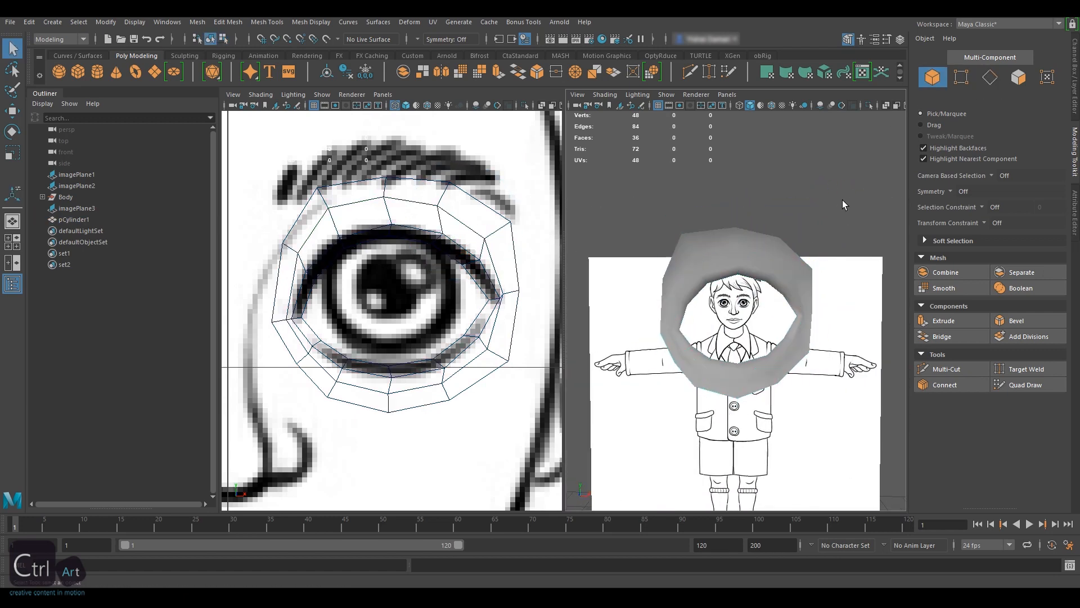
Step: In a shaded side view, shift the ring's brow tip slightly back and raise its upper vertices towards the brow
click(492, 218)
key(5)
key(space)
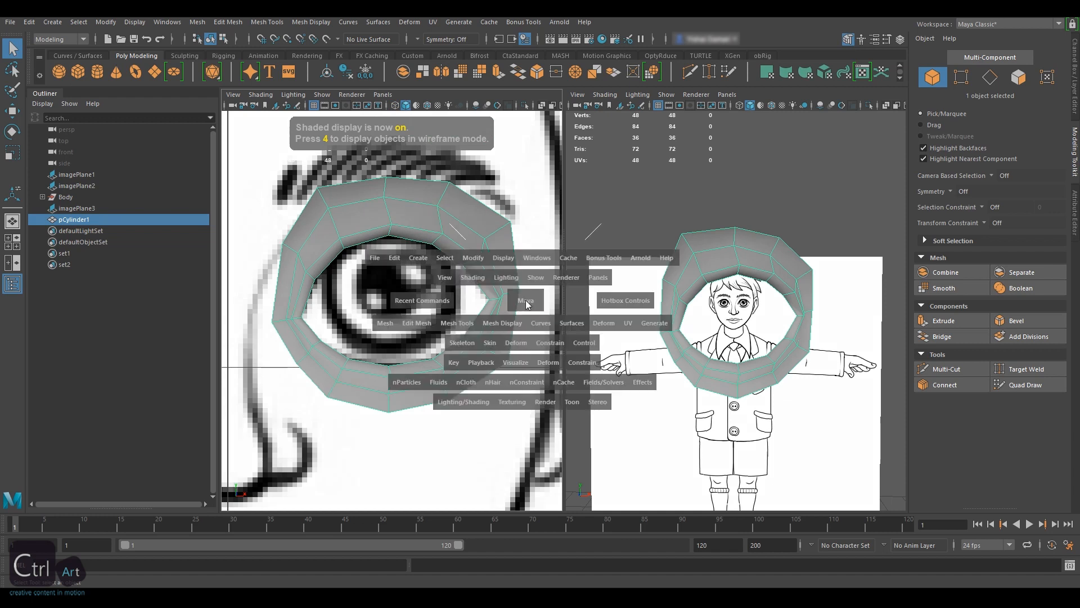
drag(532, 329, 579, 300)
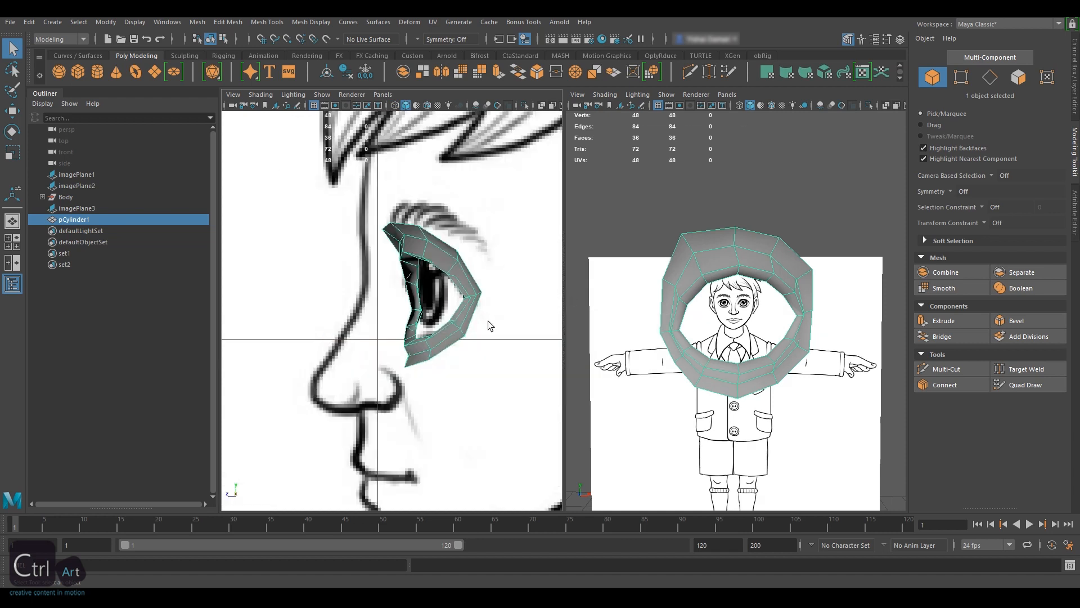
click(961, 78)
key(w)
mouse_move(383, 229)
mouse_down()
mouse_move(340, 224)
mouse_move(364, 226)
mouse_up()
drag(420, 168, 419, 166)
click(457, 249)
drag(457, 197, 458, 191)
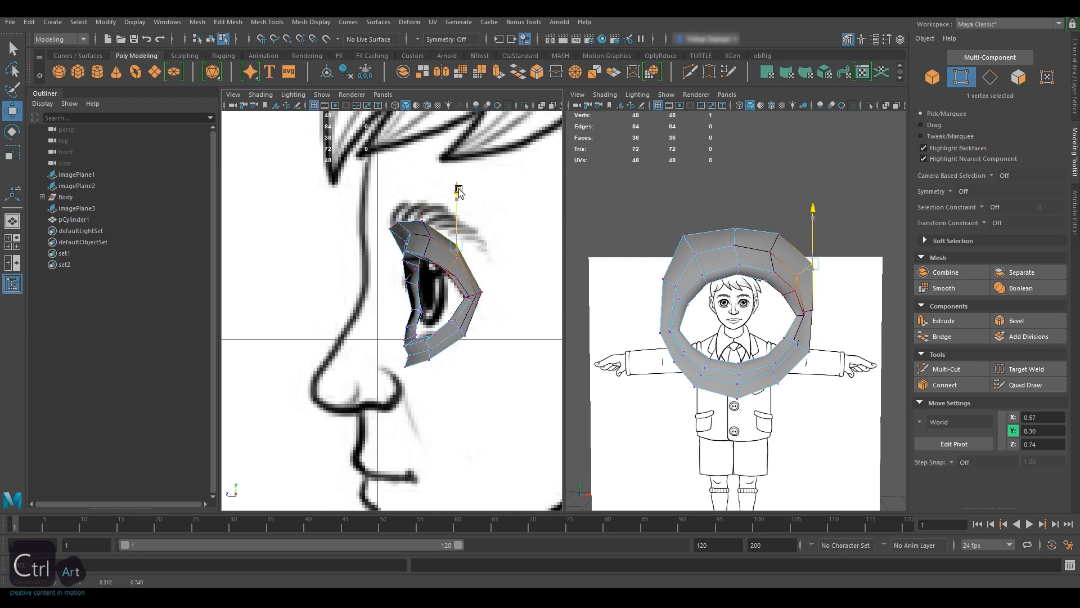
Step: In the front view, slightly lower the outer-border vertex above the eye on the temple side
key(space)
drag(434, 285, 439, 315)
click(450, 177)
drag(451, 123, 451, 125)
click(509, 217)
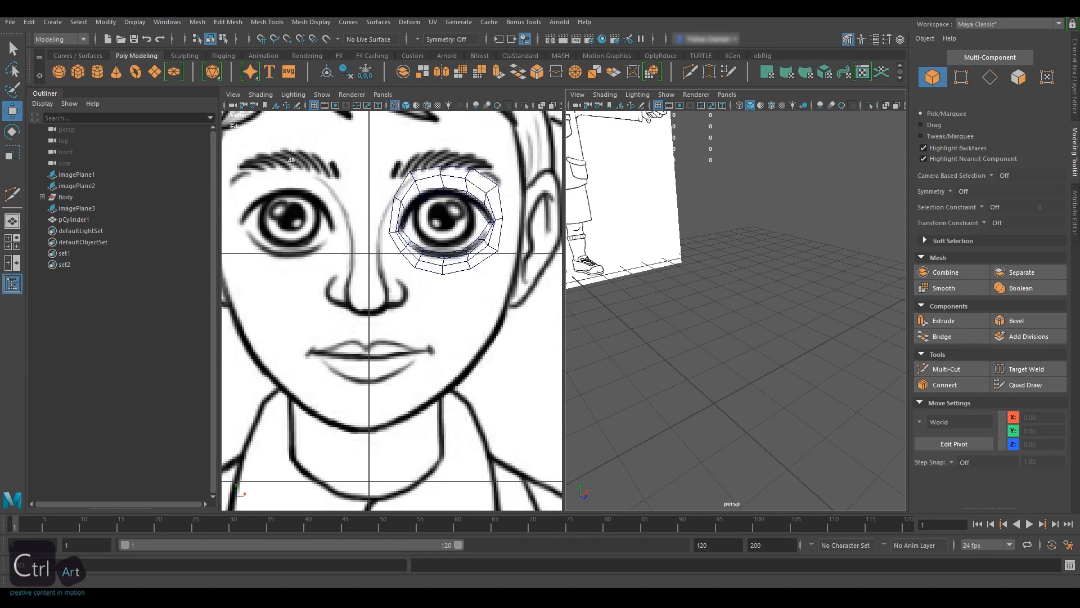
Step: Create a polygon cylinder with 12 axis subdivisions and 2 cap subdivisions
click(97, 71)
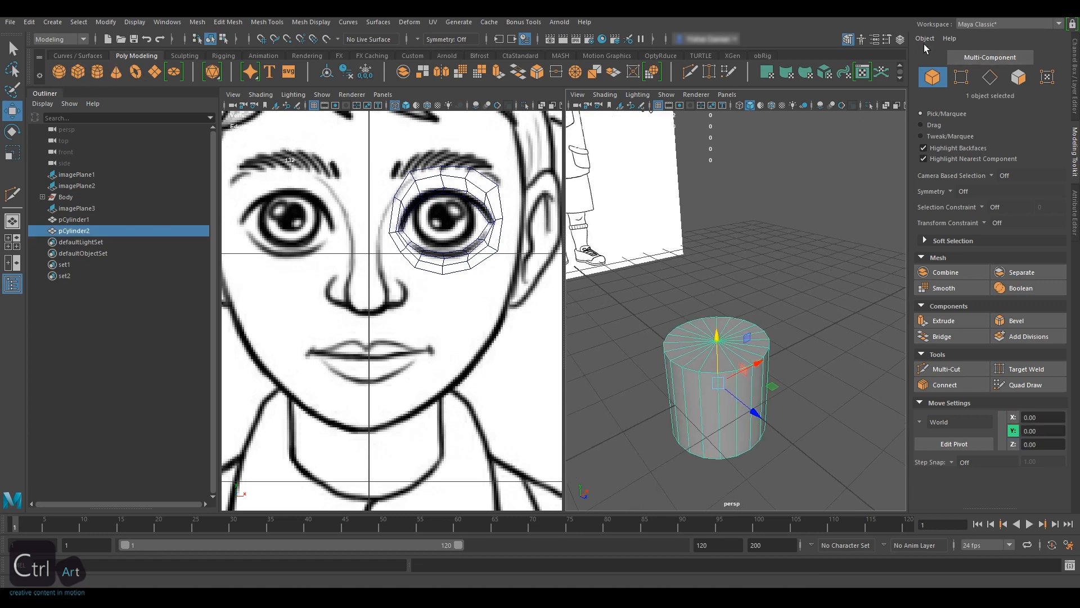
click(900, 39)
click(944, 188)
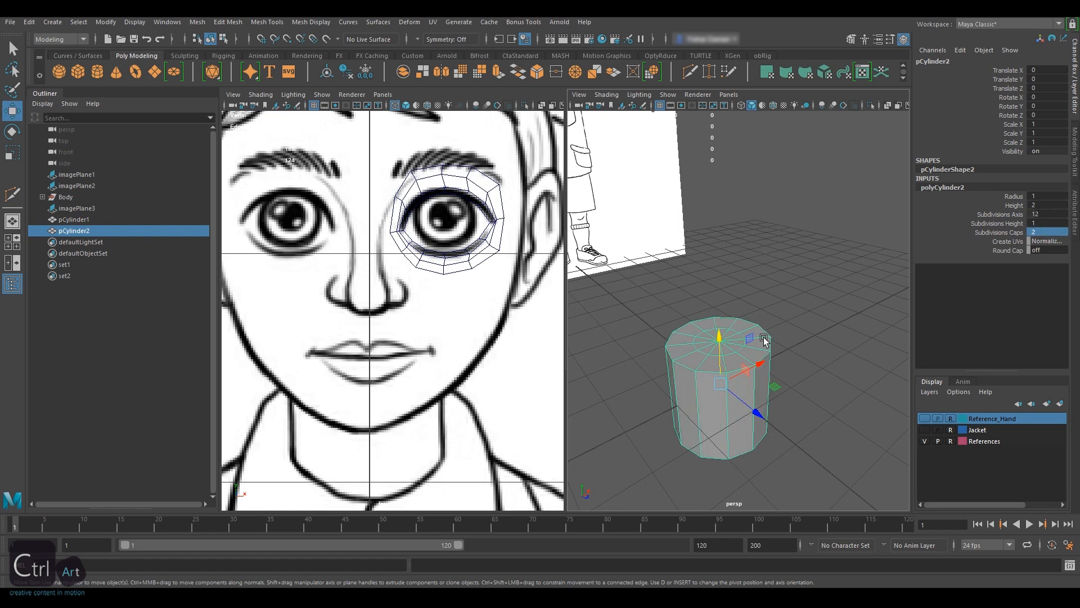
Step: Delete the cylinder's side and bottom faces, keeping only the top cap as a flat disc
alt+drag(695, 358, 761, 252)
right_drag(762, 252, 759, 287)
drag(667, 298, 823, 367)
key(Delete)
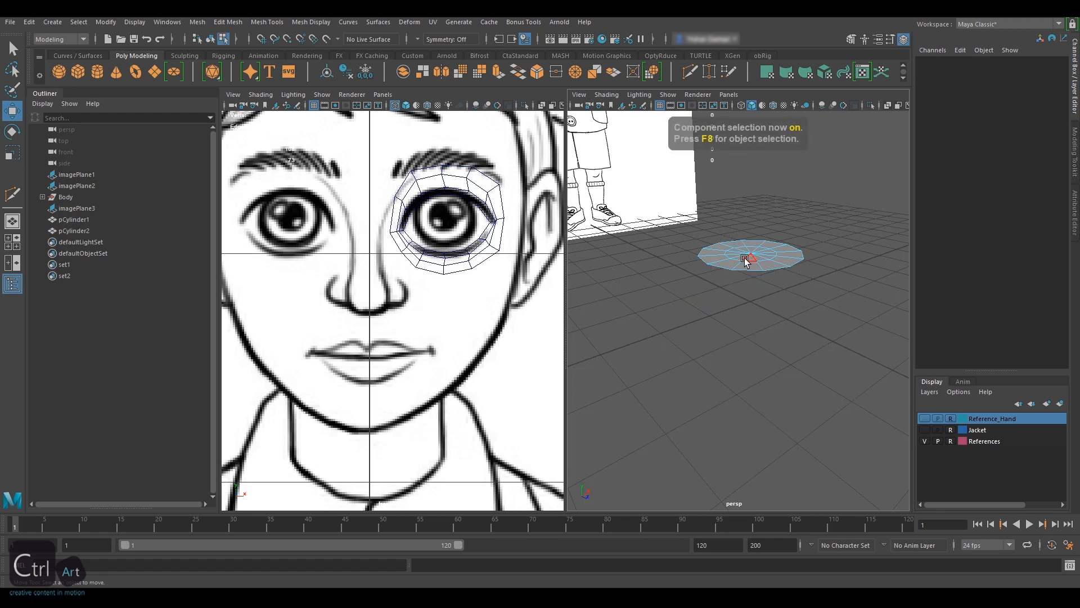
key(F8)
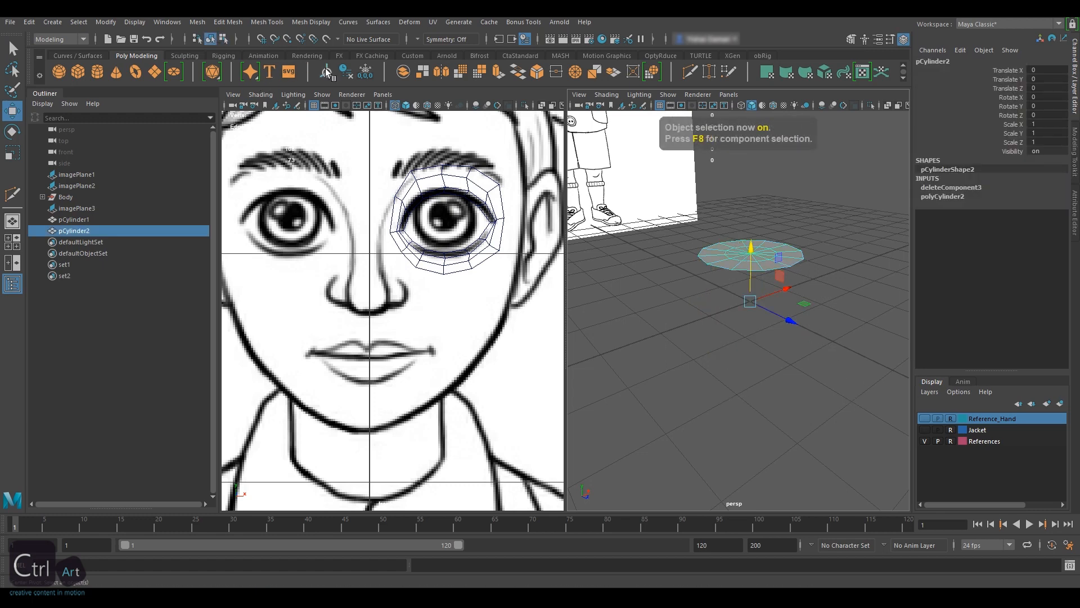
Step: Centre the disc's pivot and rotate it 90 degrees about the X axis so that it stands upright
click(327, 72)
alt+middle_drag(741, 225, 713, 269)
key(e)
drag(746, 272, 755, 333)
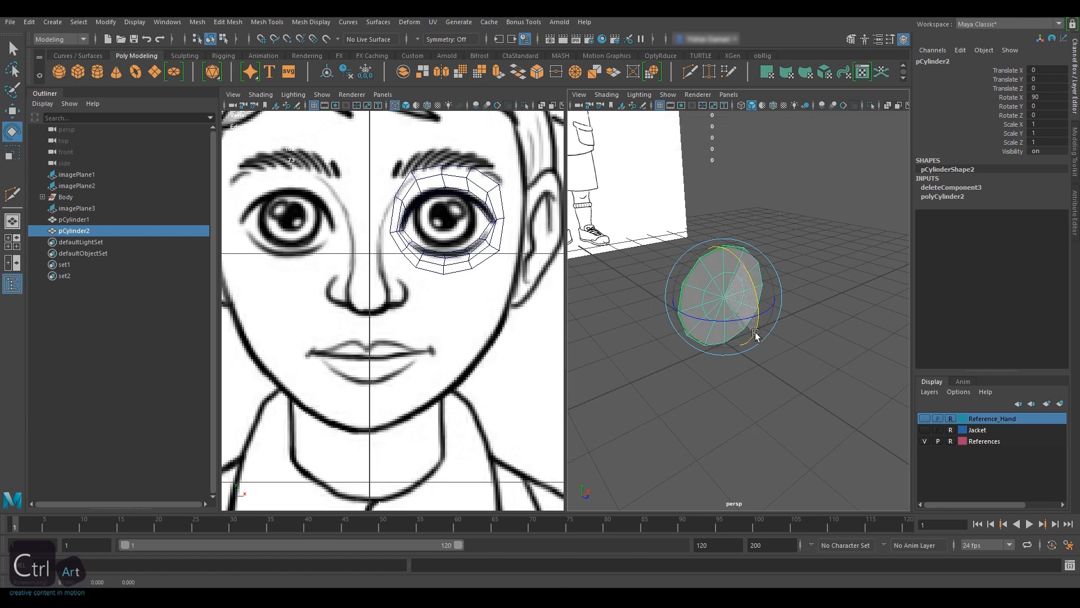
Step: Raise the disc to mouth height at about Y 6.54 and bring it forward to about Z 0.906
key(w)
alt+middle_drag(709, 304, 699, 387)
drag(711, 341, 703, 125)
alt+middle_drag(703, 124, 726, 281)
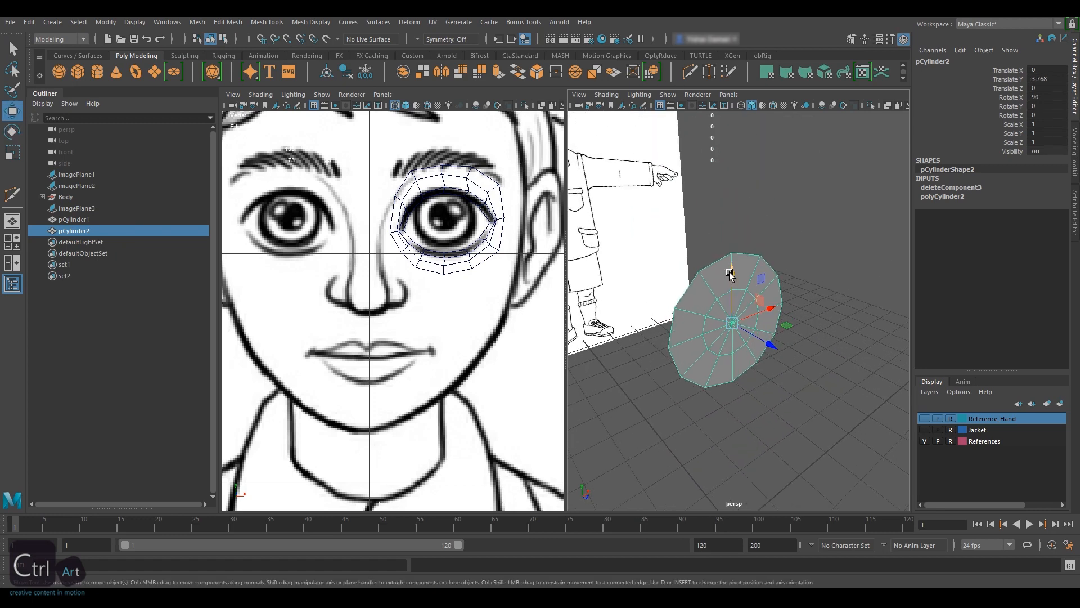
drag(730, 275, 712, 12)
drag(368, 330, 369, 304)
alt+middle_drag(732, 209, 750, 370)
drag(778, 256, 871, 284)
Step: Scale the disc uniformly to about 0.209 over the mouth in the front view
key(r)
key(5)
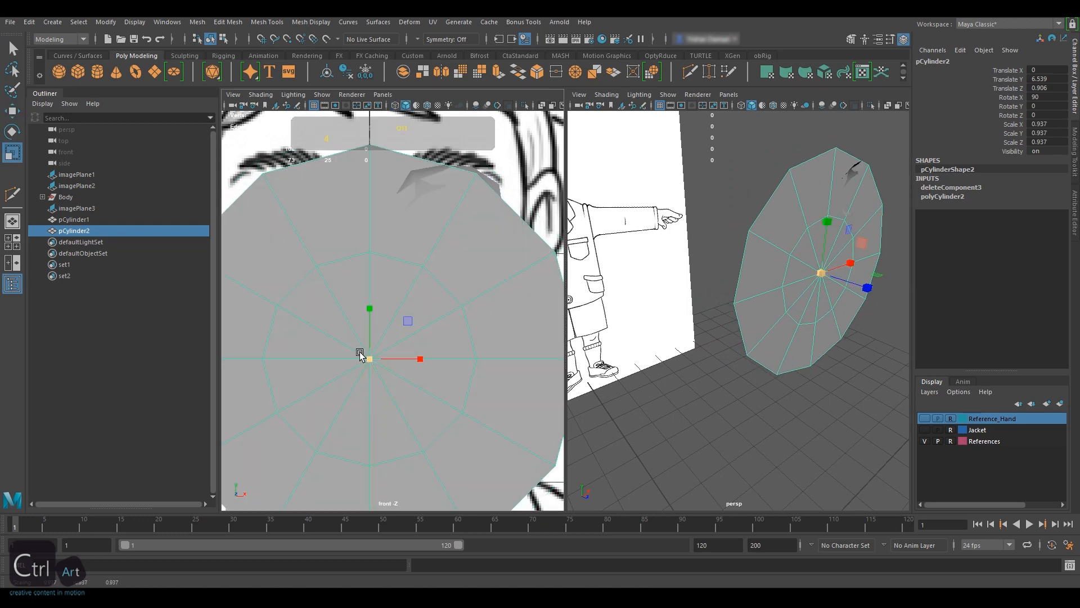
drag(369, 359, 103, 304)
scroll(450, 397, up, 5)
alt+middle_drag(450, 397, 498, 314)
Step: Stretch the disc horizontally and adjust its height to form a wide oval around the mouth
drag(392, 328, 494, 330)
key(4)
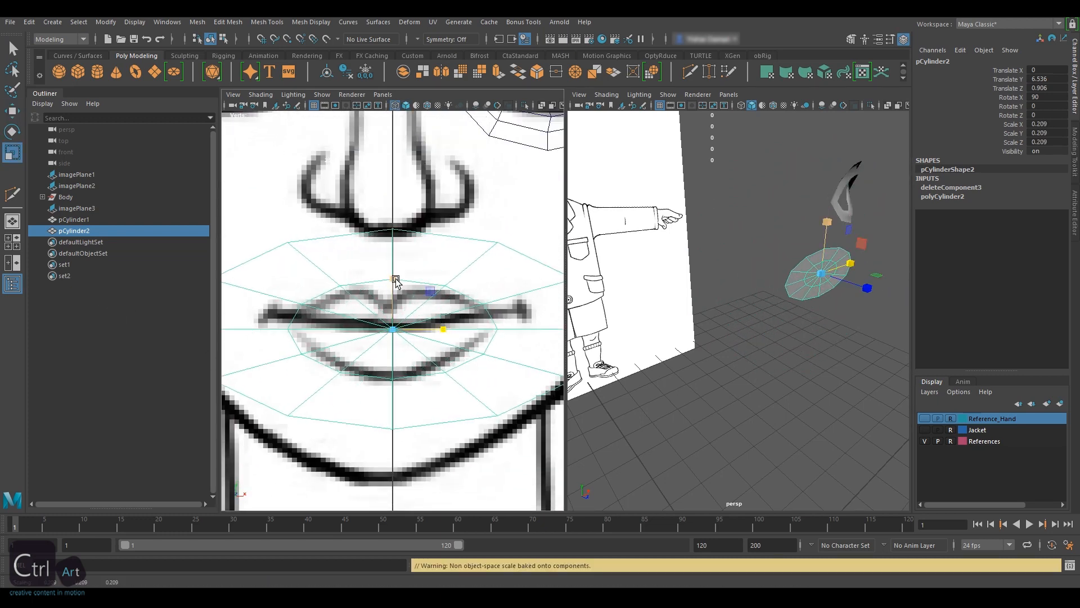
drag(393, 281, 449, 289)
scroll(448, 290, down, 2)
key(5)
scroll(444, 266, down, 3)
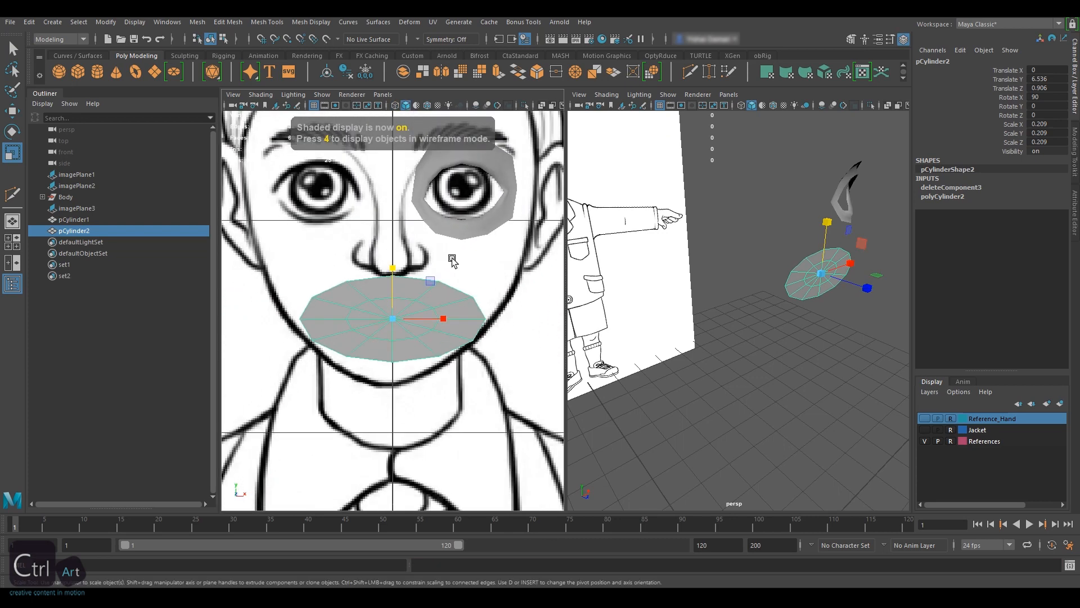
Step: Delete the oval's faces on the side of the centre line opposite the eye ring
alt+middle_drag(451, 261, 450, 306)
right_drag(405, 339, 405, 383)
drag(287, 312, 376, 411)
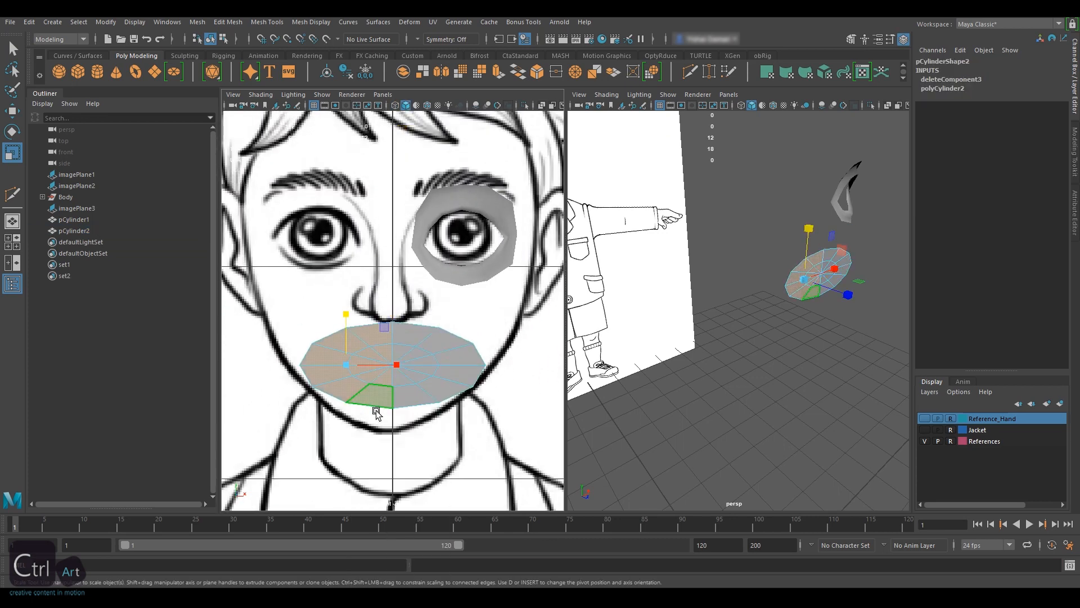
key(Delete)
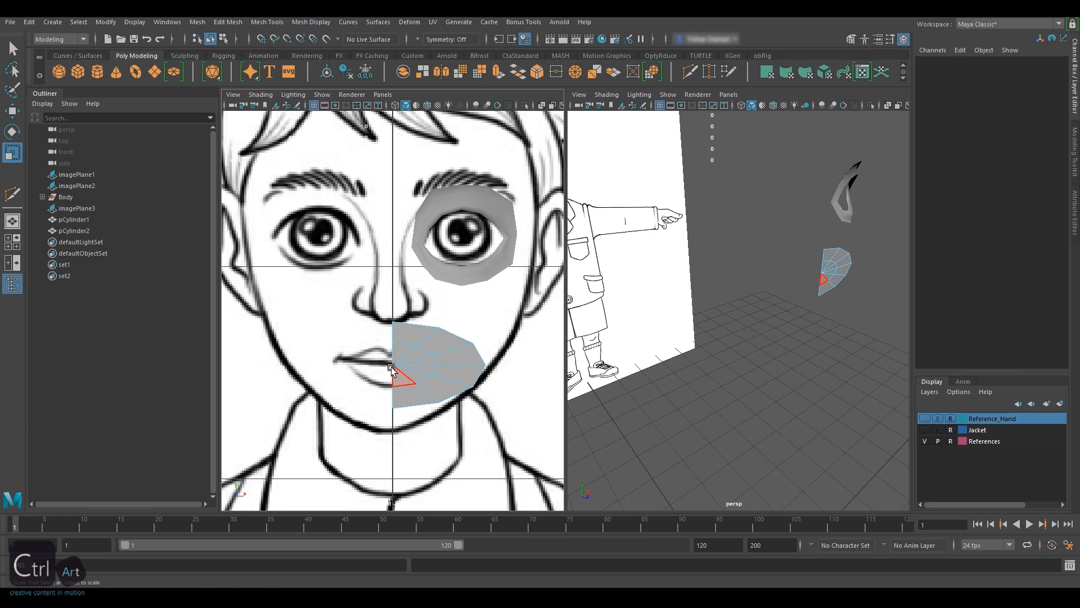
Step: Delete the slanted inner spoke edges of the half oval, above and below its horizontal middle edge
alt+right_drag(378, 384, 501, 380)
alt+middle_drag(441, 360, 407, 294)
alt+right_drag(407, 295, 449, 320)
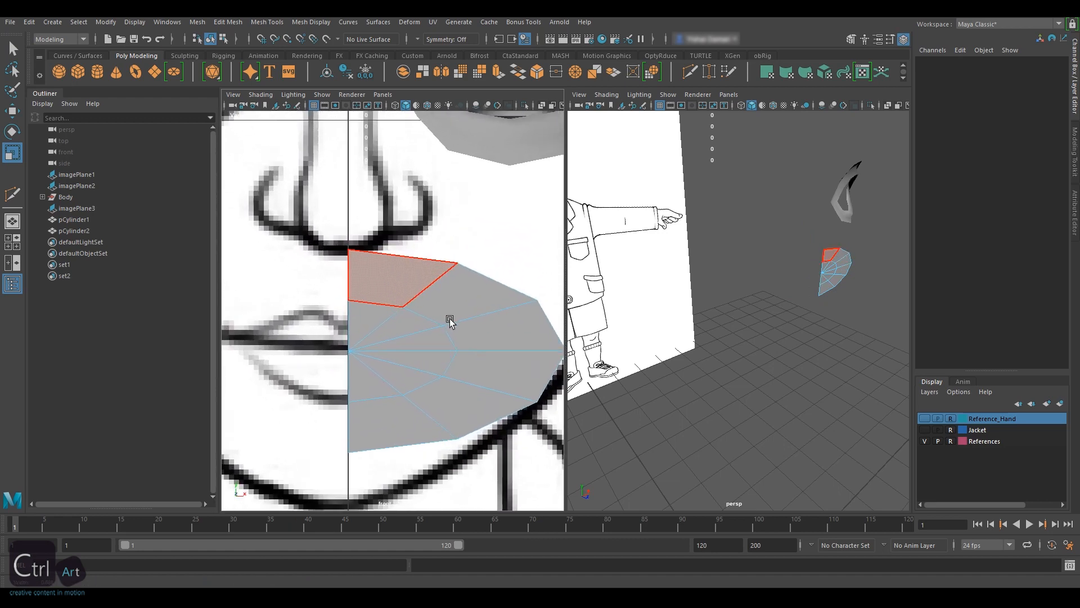
alt+middle_drag(459, 331, 402, 313)
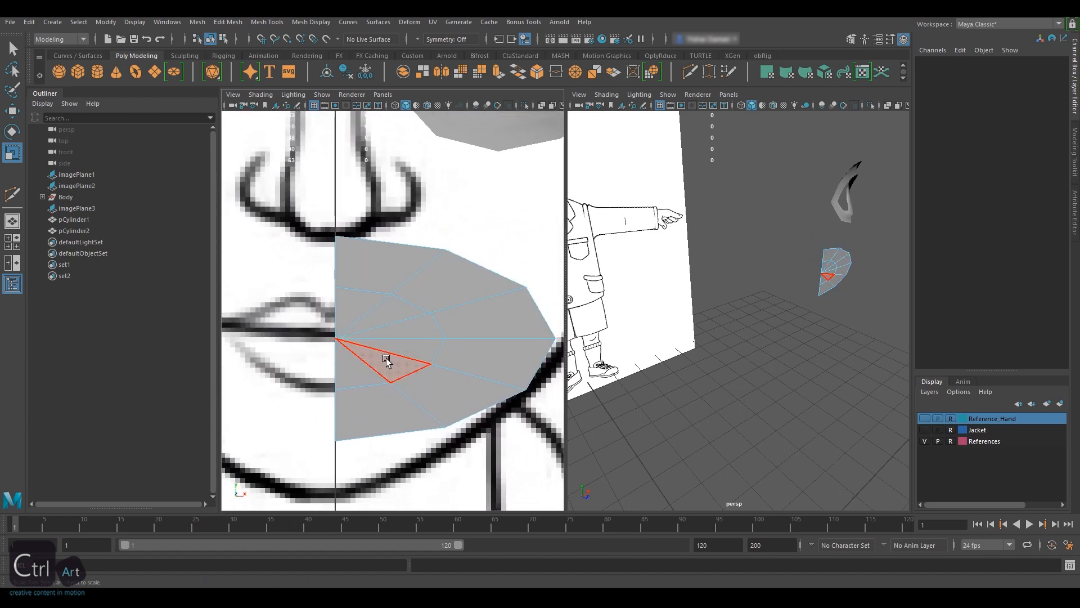
right_drag(414, 304, 417, 322)
right_drag(417, 257, 416, 271)
click(373, 308)
key(Delete)
click(377, 367)
key(Delete)
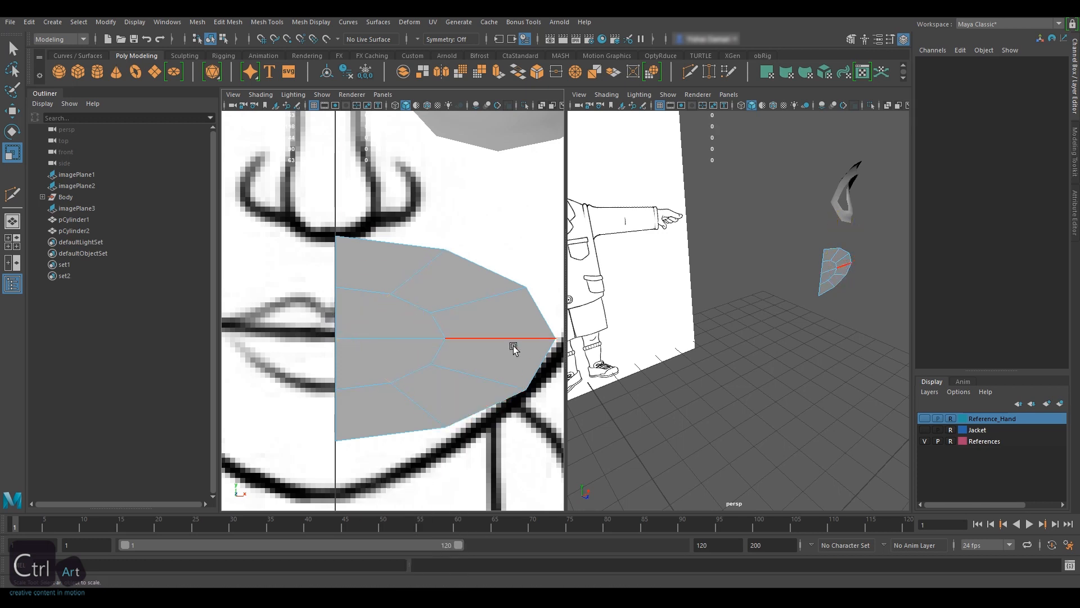
Step: With Multi-Cut, join the inner ring's upper and lower vertices with vertical cuts and add edges fanning outward from the mouth corner
click(508, 339)
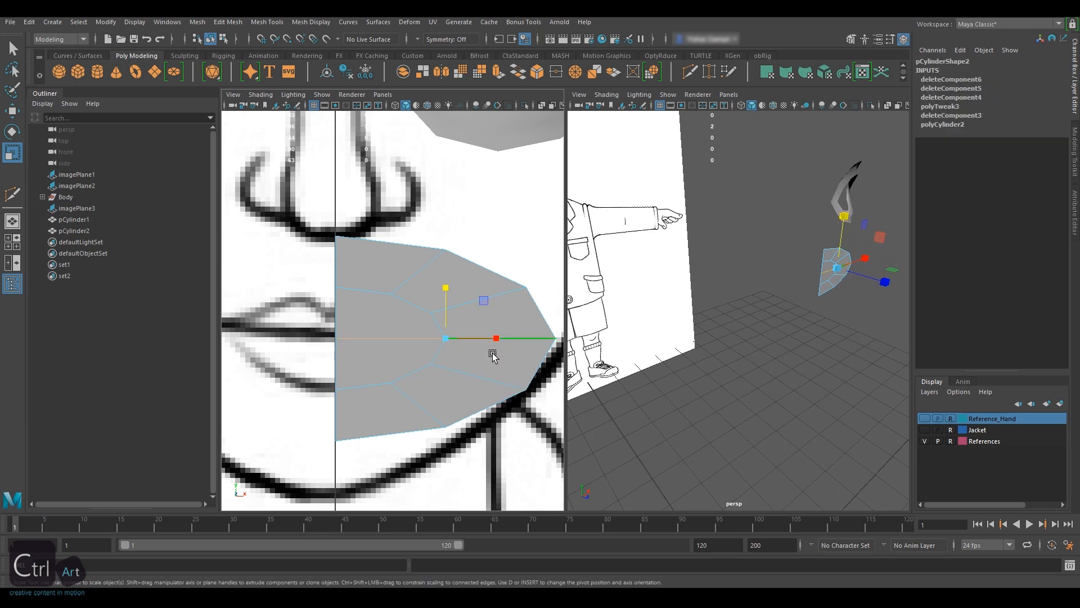
key(w)
click(850, 39)
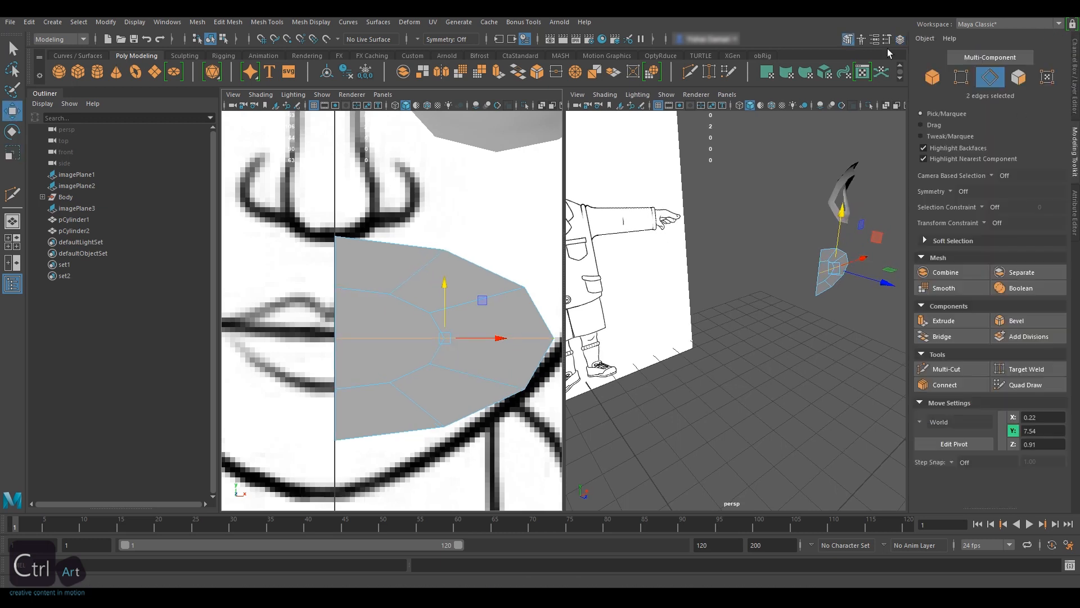
click(959, 77)
click(929, 369)
click(391, 293)
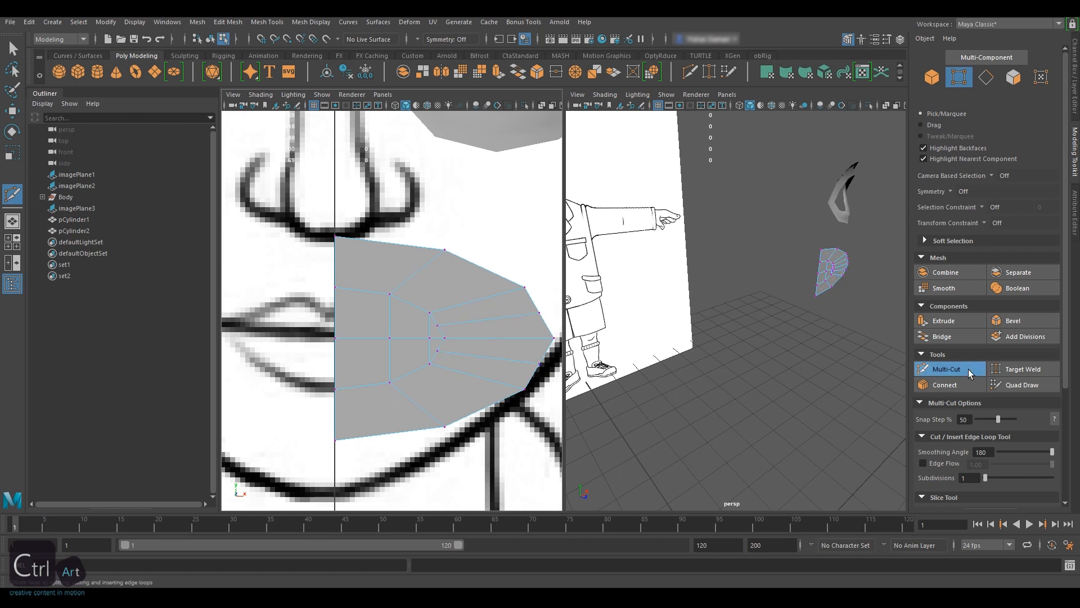
Step: In wireframe, move the vertical column of three vertices nearest the centre line towards the middle of the mouth
key(q)
mouse_move(400, 261)
alt+middle_down()
mouse_move(410, 258)
mouse_move(407, 278)
alt+middle_up()
key(4)
drag(412, 300, 384, 409)
key(w)
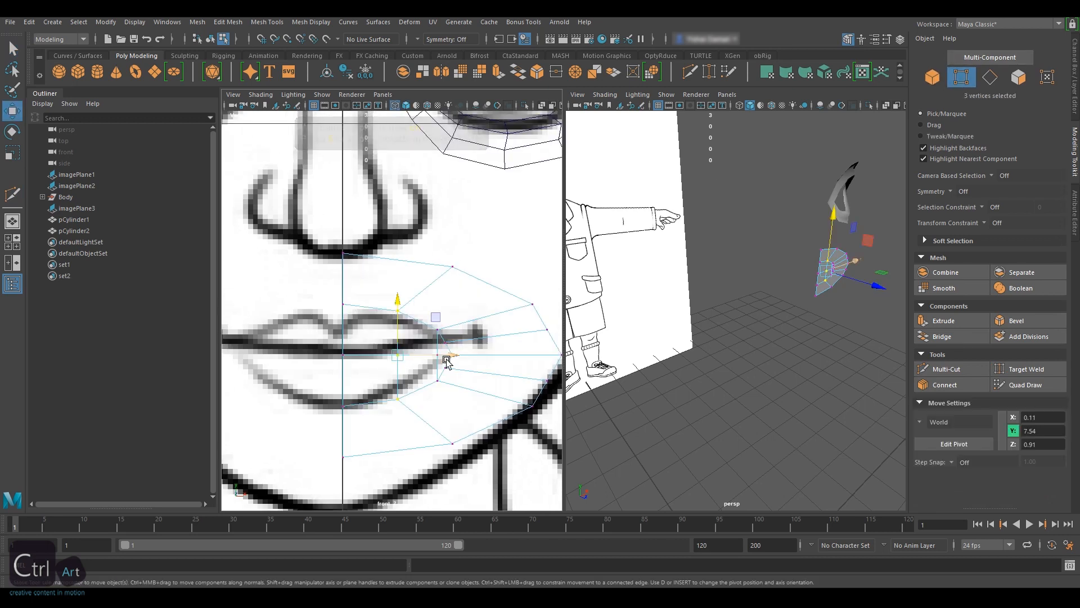
drag(448, 355, 423, 356)
Step: Fit the upper and lower vertices on the centre line and in the adjacent column to the drawn lip outline
click(343, 305)
drag(343, 253, 343, 271)
click(343, 405)
drag(343, 350, 343, 353)
click(372, 311)
drag(428, 311, 423, 311)
click(371, 399)
drag(372, 343, 371, 351)
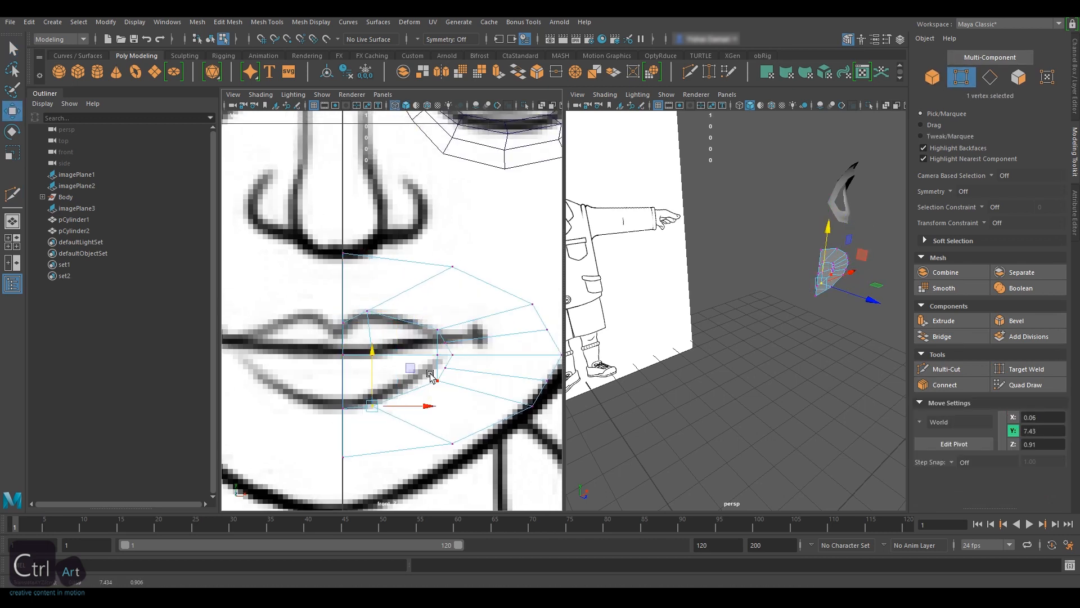
Step: Move the next vertex column inward from the mouth corner and fit its lower vertex to the lower lip outline
click(437, 380)
drag(494, 381, 474, 380)
click(437, 329)
drag(414, 264, 414, 263)
click(437, 354)
drag(491, 355, 465, 381)
click(418, 380)
drag(412, 325, 411, 332)
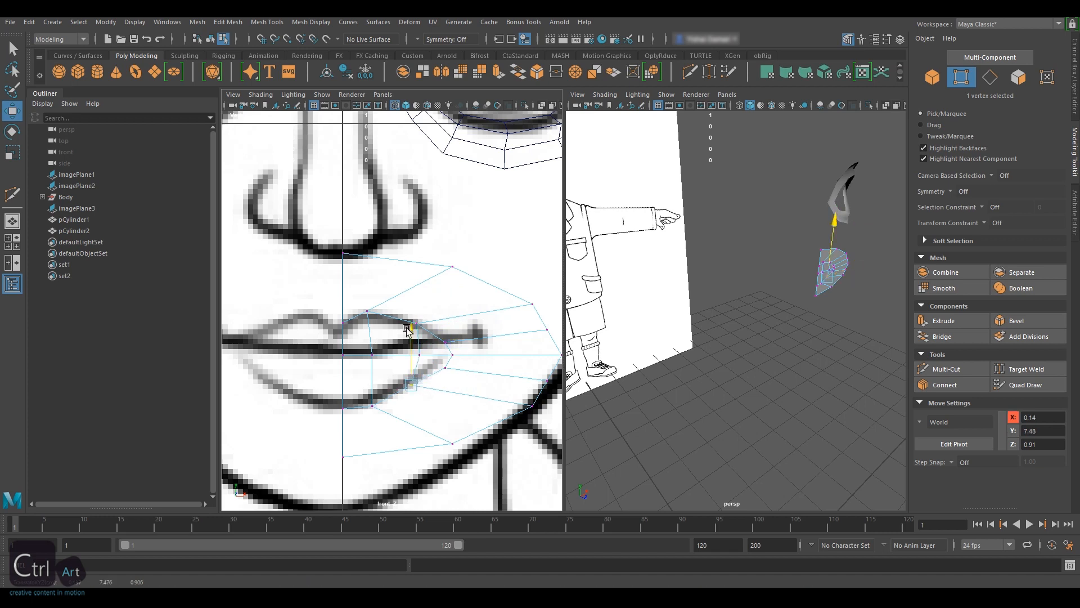
Step: Nudge the outer upper-lip vertex and the inner lower-lip vertex towards the centre line to fit the lip outline
click(416, 320)
drag(474, 320, 467, 320)
click(372, 405)
drag(428, 404, 425, 405)
Step: Move the vertices at the inner ring's outer end outward to the drawn mouth corner
click(445, 342)
click(452, 355)
drag(446, 287, 453, 288)
key(b)
drag(503, 338, 526, 336)
key(b)
Step: Fine-tune the upper- and lower-lip vertices between the centre line and the mouth corner against the front drawing
click(367, 311)
drag(368, 263, 413, 277)
click(413, 316)
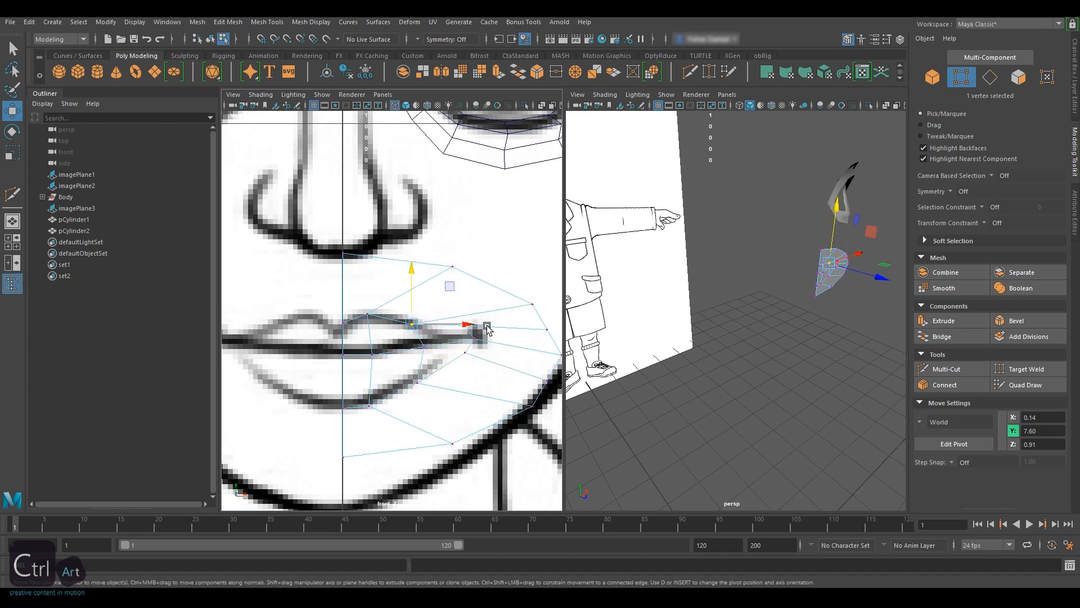
click(466, 353)
click(418, 383)
drag(466, 313, 473, 287)
Step: Adjust the mid-lip vertex and the vertices just above and below the mouth corner to the drawn lip line
click(473, 339)
click(423, 347)
key(5)
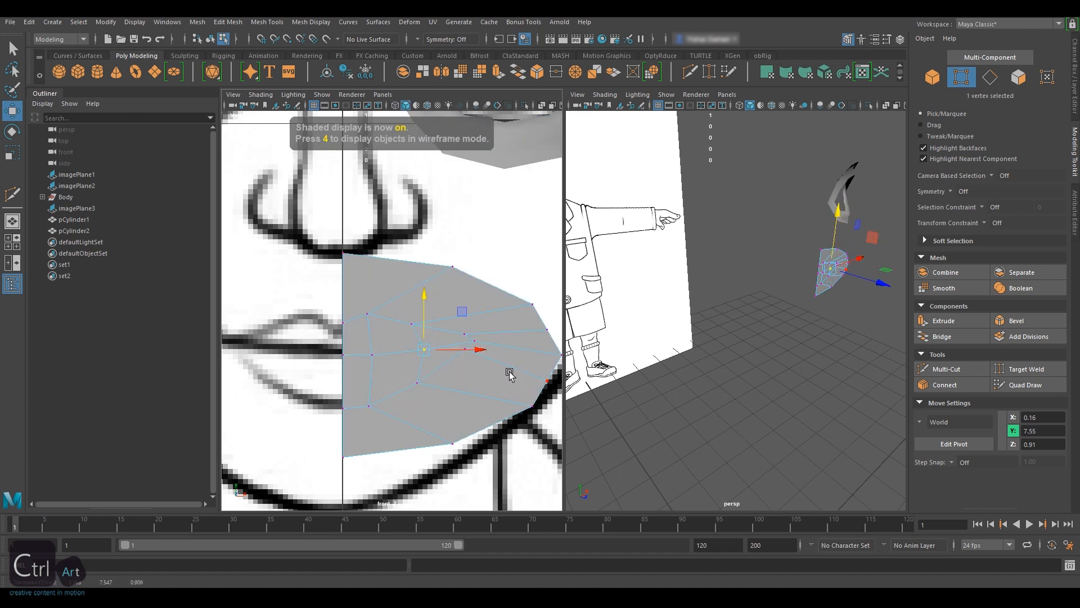
key(4)
click(464, 331)
drag(516, 333, 511, 333)
drag(465, 346, 459, 353)
Step: Move the two upper vertices of the outer ring inward, one to the base of the nose and one to the nostril wing
alt+middle_drag(450, 264, 460, 286)
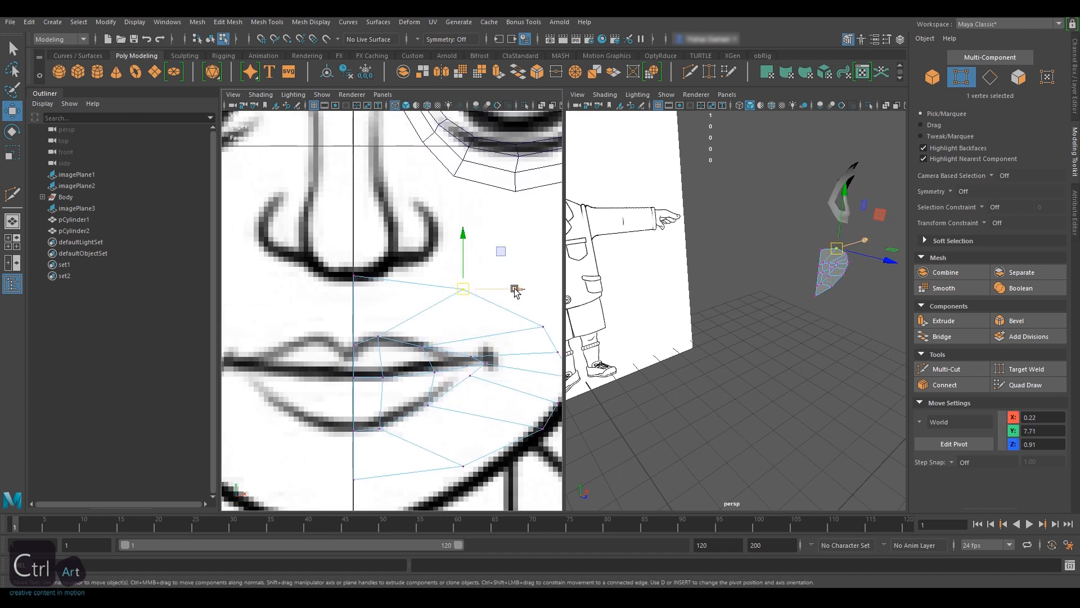
drag(515, 291, 455, 291)
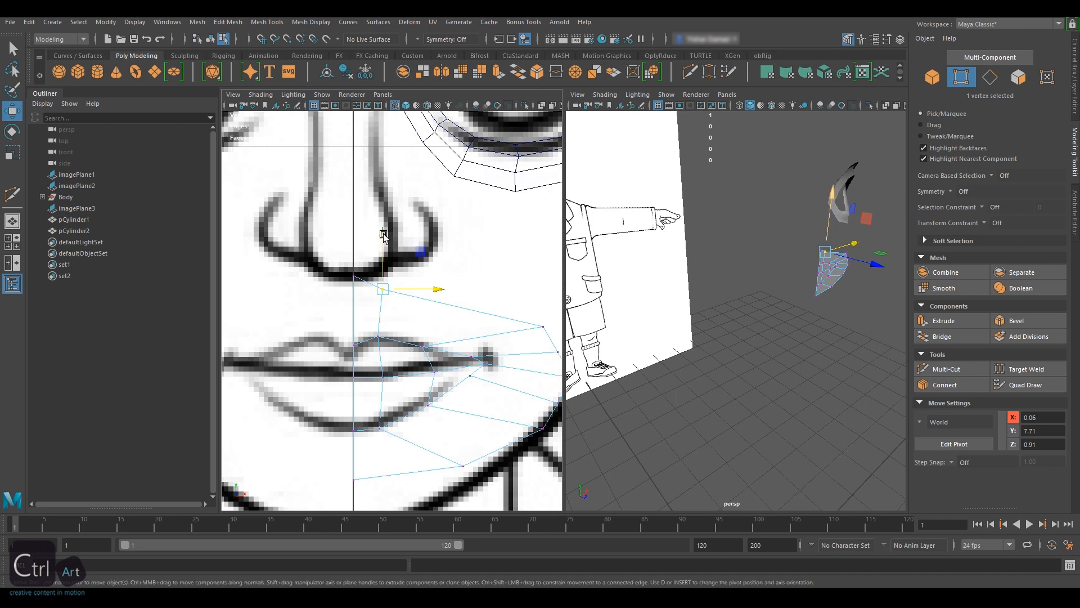
drag(381, 235, 376, 211)
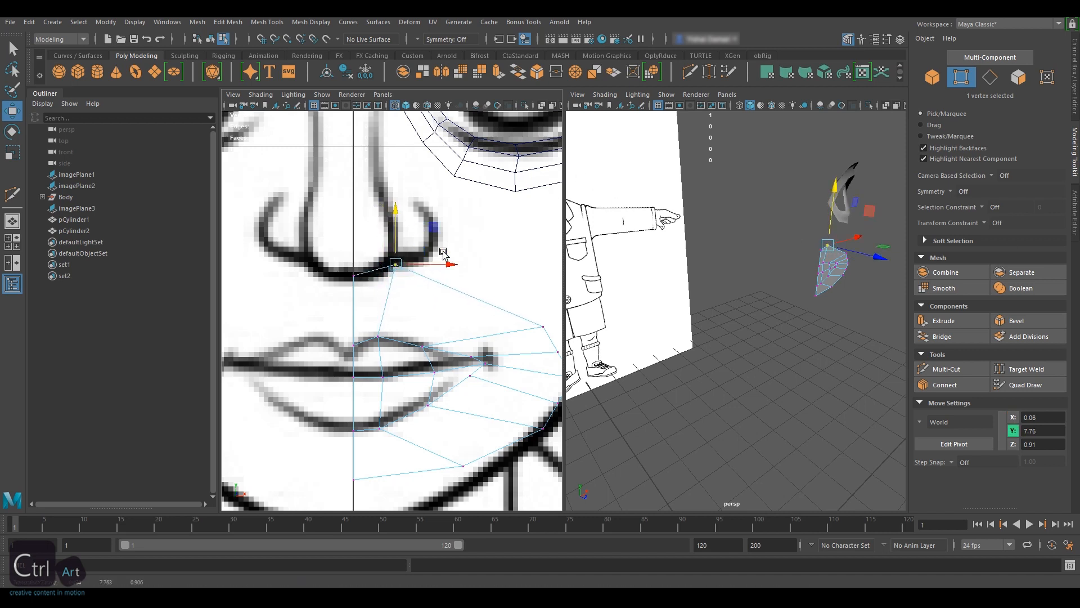
alt+middle_drag(444, 254, 424, 258)
drag(523, 296, 521, 220)
alt+middle_drag(490, 247, 472, 222)
drag(549, 227, 454, 204)
Step: Pull the next two outer-ring vertices inward, one to the cheek above the mouth corner and one beside the corner
alt+middle_drag(513, 316, 516, 299)
click(522, 312)
drag(523, 282, 487, 248)
drag(455, 216, 455, 209)
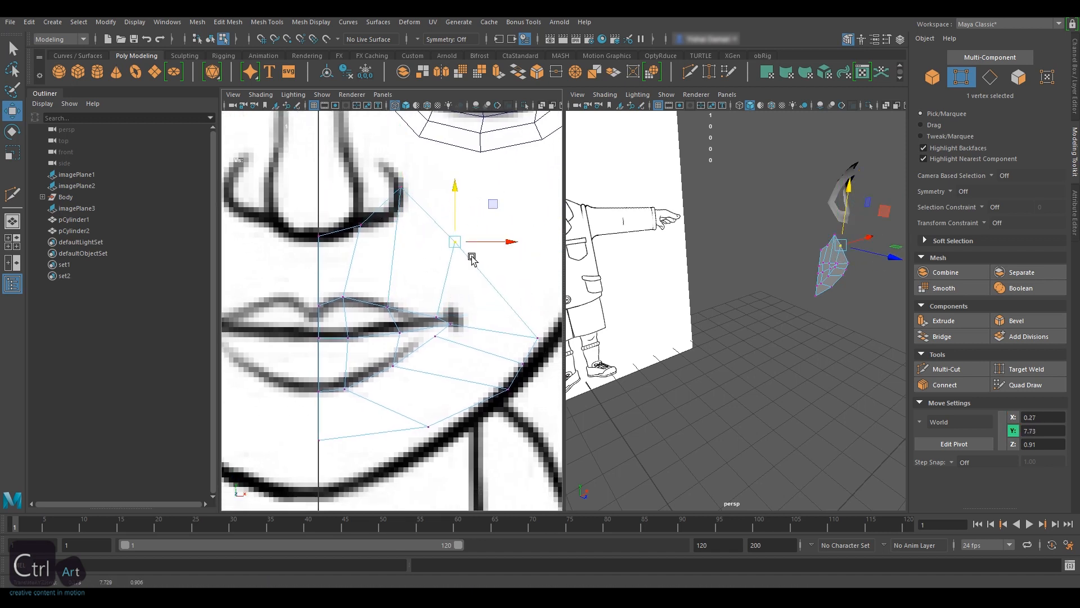
click(537, 337)
drag(537, 299, 538, 277)
alt+middle_drag(488, 275, 467, 285)
drag(542, 325, 493, 325)
drag(468, 264, 467, 268)
alt+middle_drag(471, 299, 485, 279)
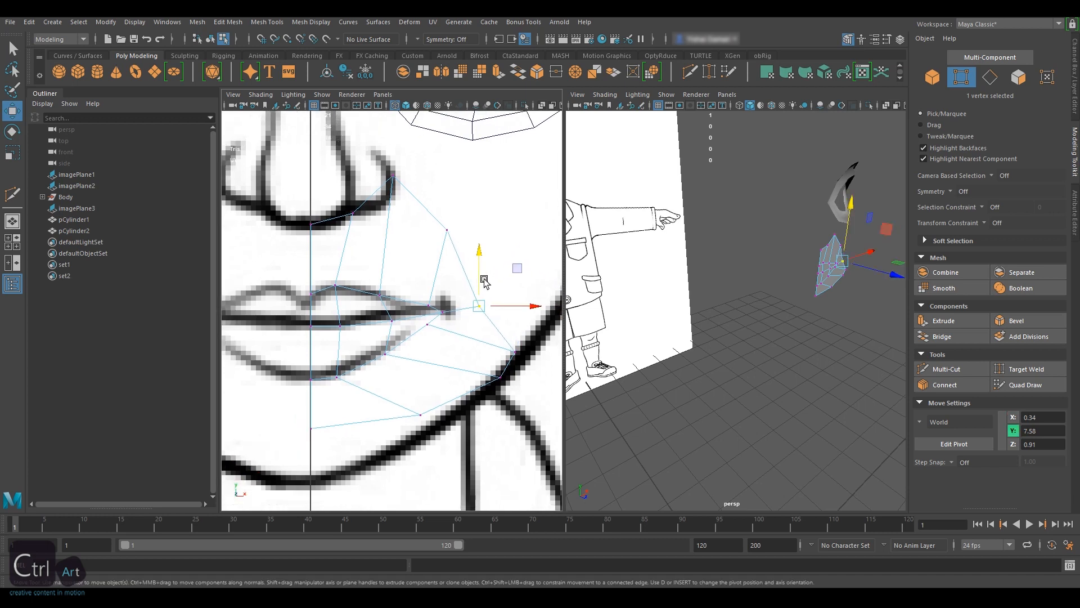
Step: Pull the three lower outer-ring vertices inward, away from the drawn jaw line
click(515, 352)
drag(545, 353, 486, 378)
click(501, 377)
click(421, 415)
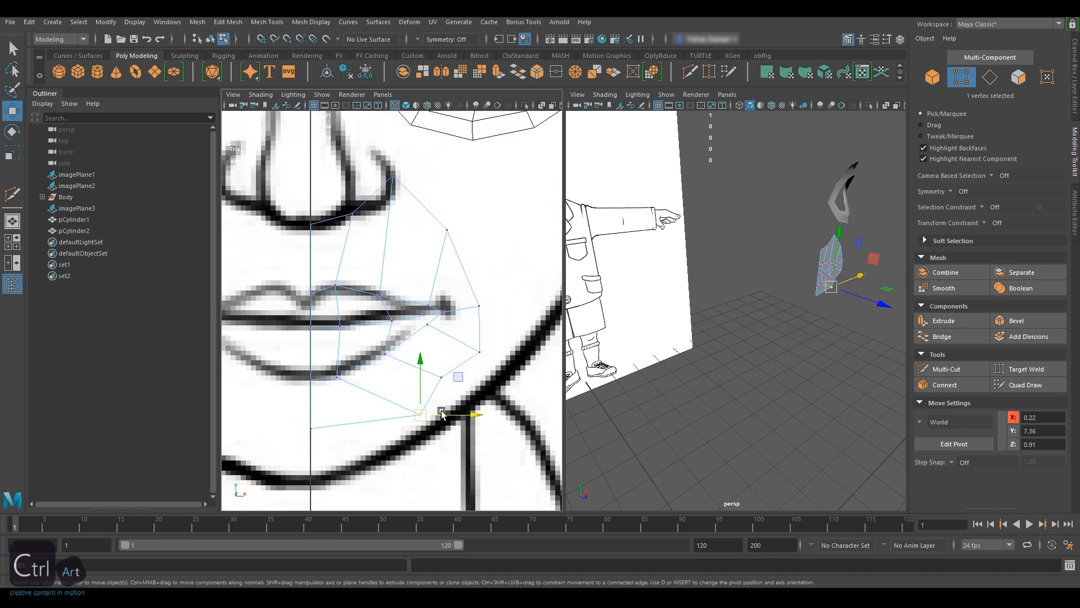
drag(442, 415, 397, 415)
Step: Raise the bottom centre-line vertex and fit the adjacent outer-ring vertex close beneath the lower lip
drag(247, 434, 329, 419)
drag(310, 372, 309, 344)
click(375, 415)
drag(377, 358, 377, 336)
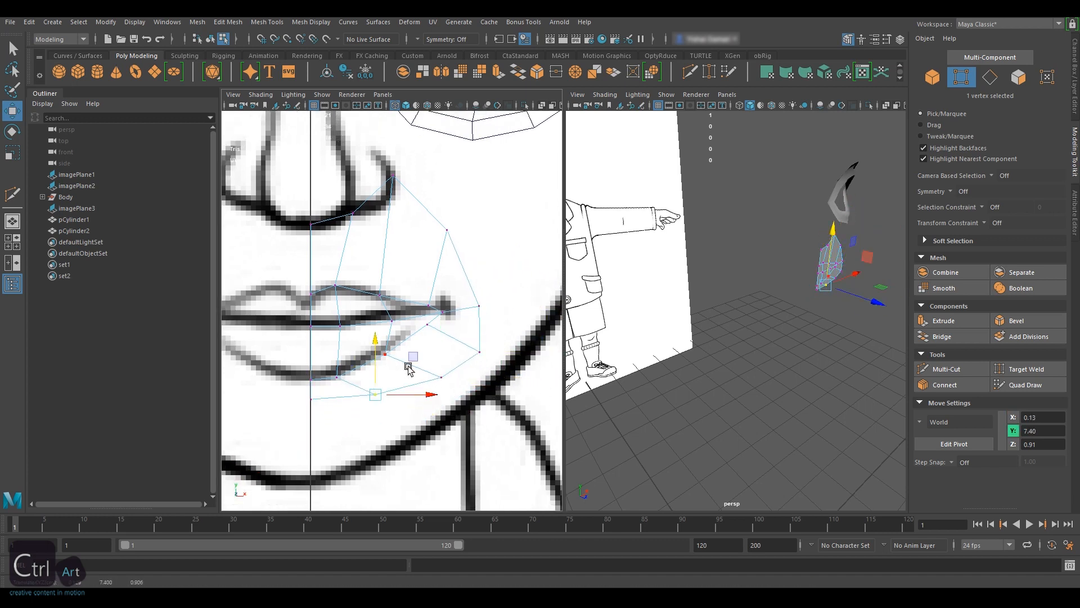
drag(425, 393, 401, 393)
Step: Draw the remaining two lower outer-ring vertices in to follow the curve of the lower lip
click(441, 376)
drag(496, 376, 447, 377)
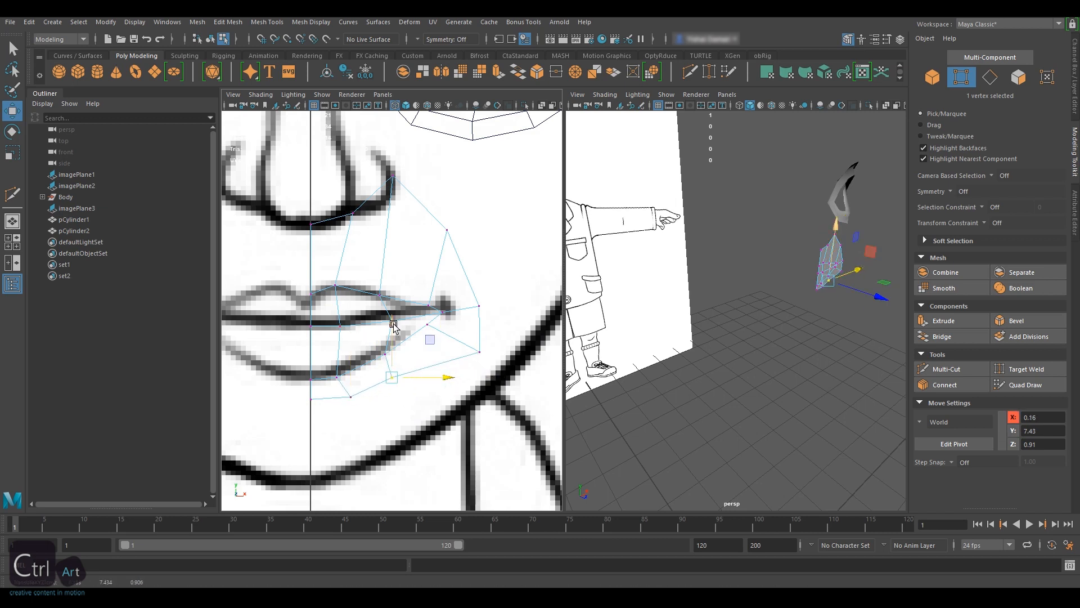
drag(392, 323, 393, 349)
click(479, 352)
drag(527, 353, 496, 355)
drag(447, 301, 447, 309)
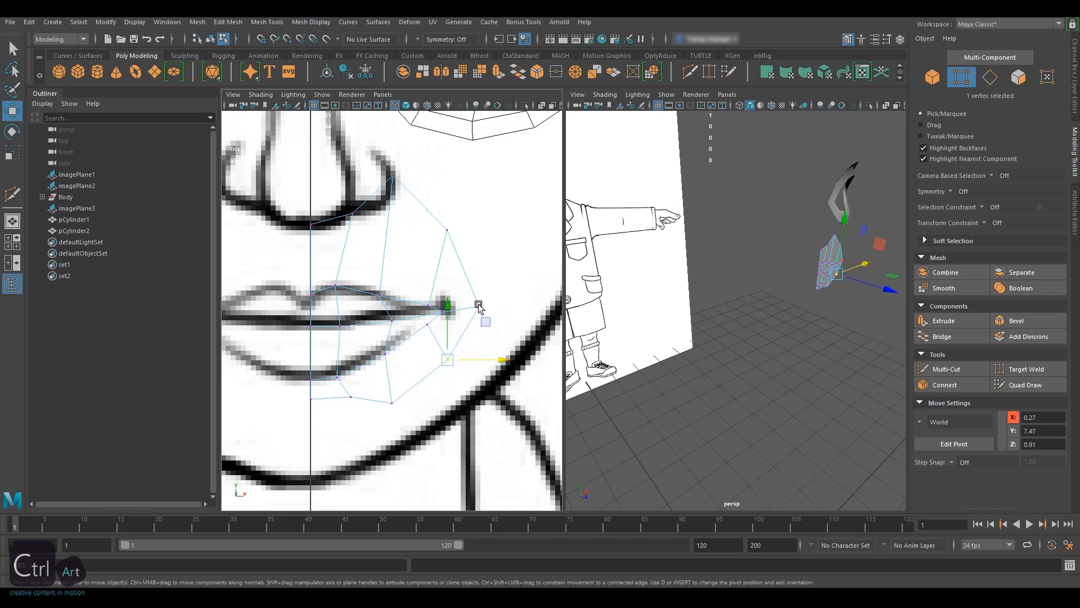
Step: Refine the outer-ring vertices on the cheek and the vertices around the mouth corner, checking the patch in shaded display
click(478, 307)
drag(530, 307, 523, 307)
click(442, 312)
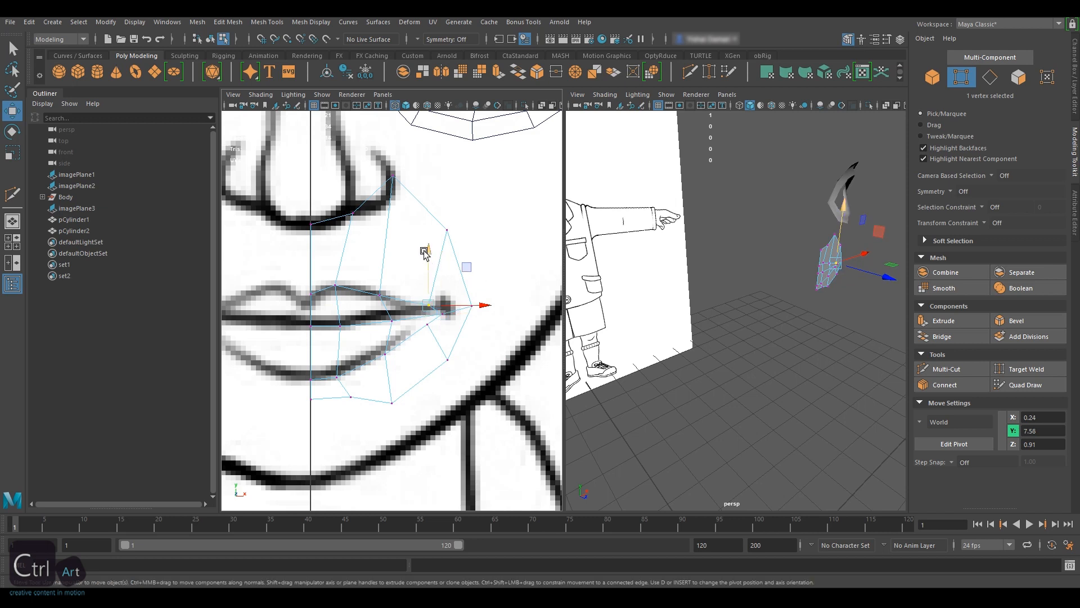
drag(427, 244, 428, 163)
click(426, 327)
click(426, 274)
key(5)
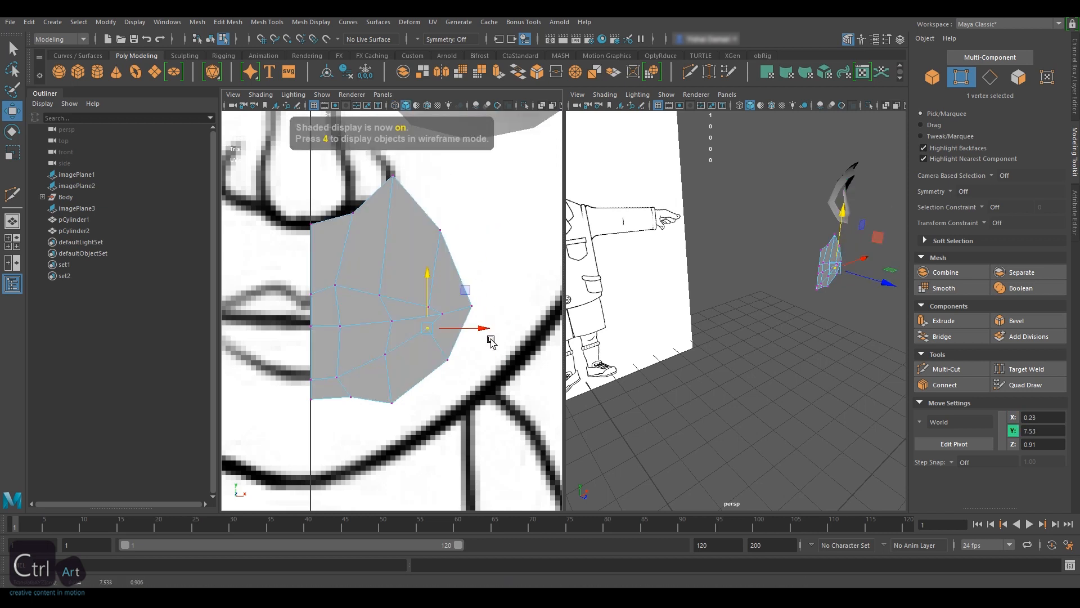
key(4)
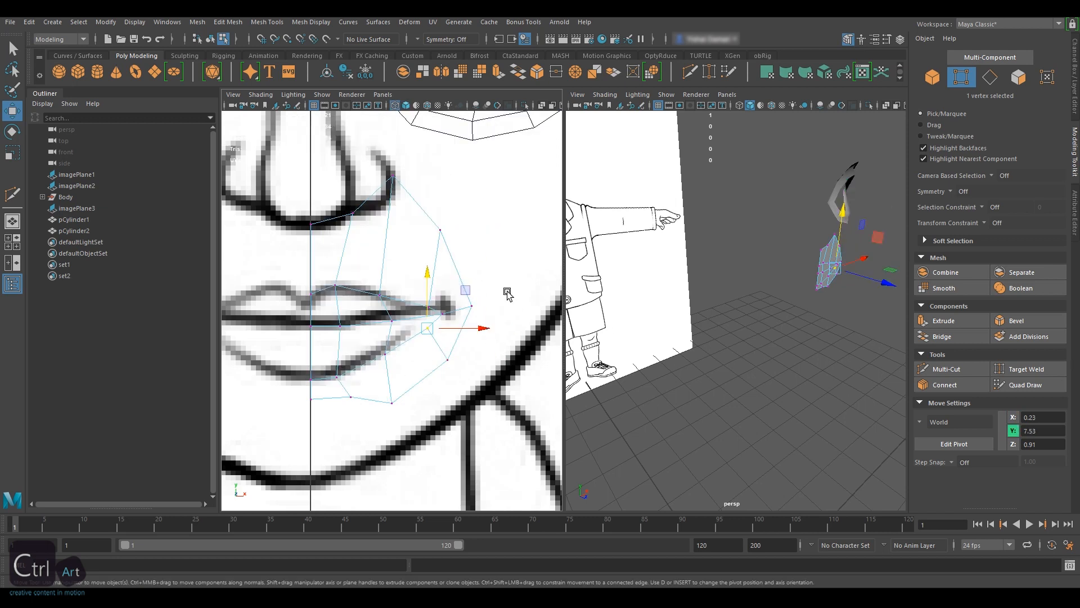
Step: In the right side view, move the whole mouth patch forward to the drawn lip profile
key(shift+f)
key(space)
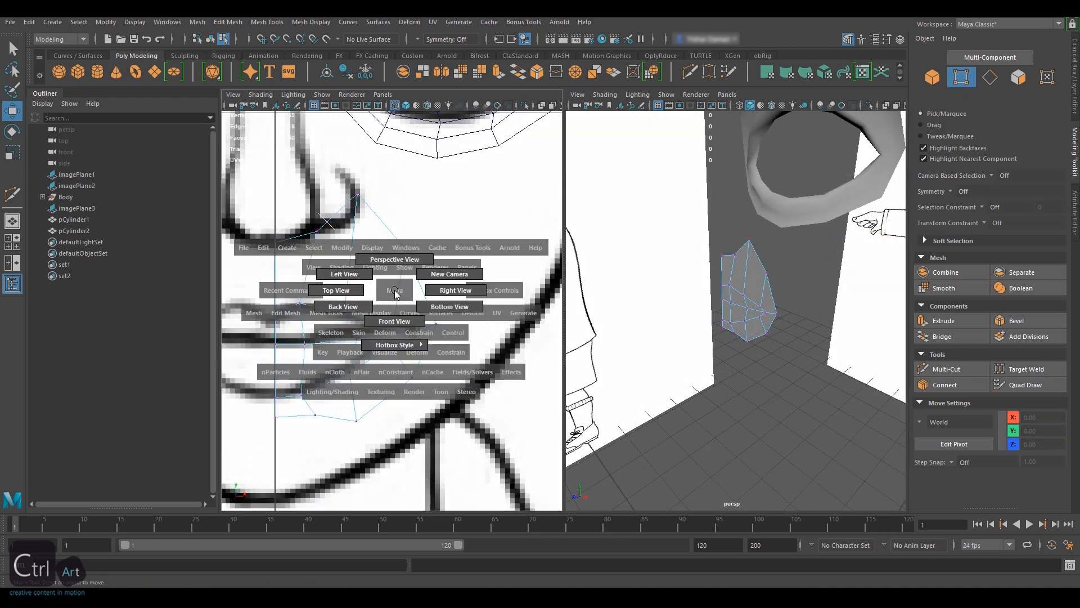
click(457, 291)
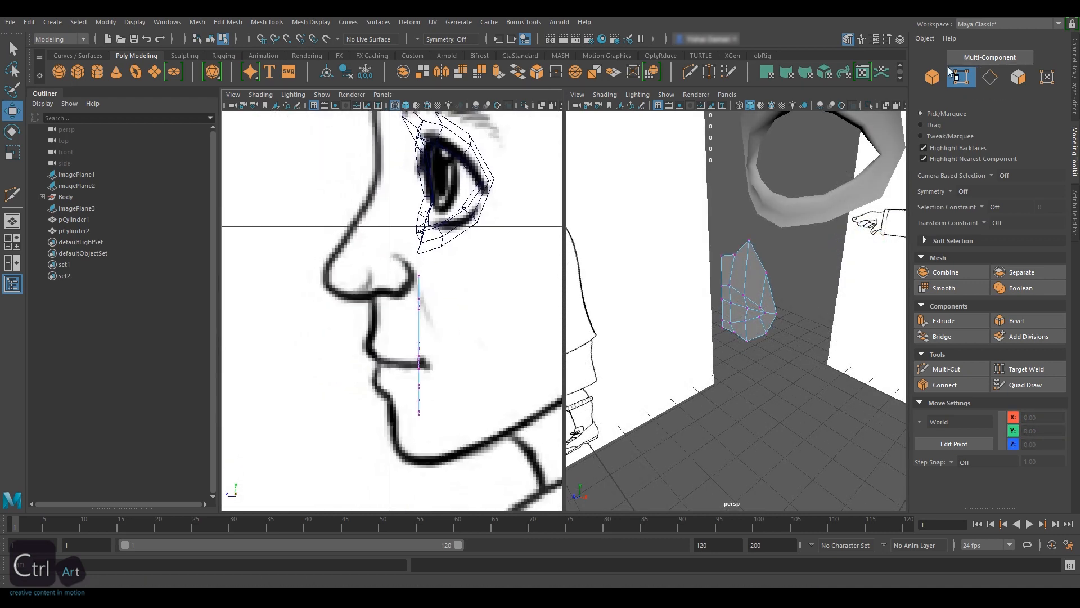
key(F8)
drag(690, 309, 648, 324)
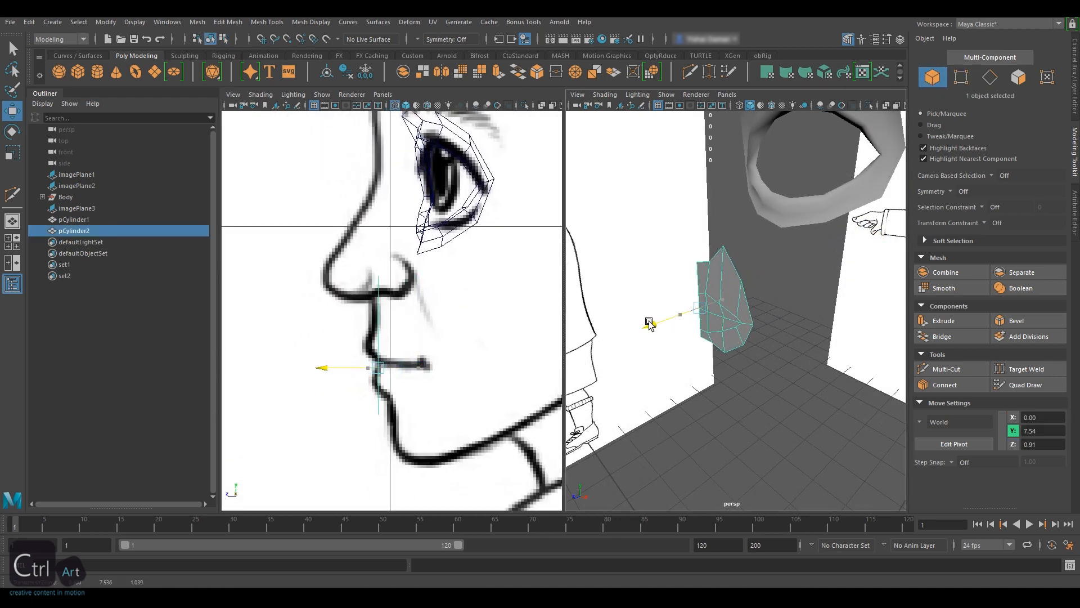
Step: Push the edge running outward from the mouth corner back in depth to the corner drawn in the side view
click(959, 77)
scroll(753, 304, up, 3)
key(F10)
click(757, 331)
drag(332, 362, 377, 361)
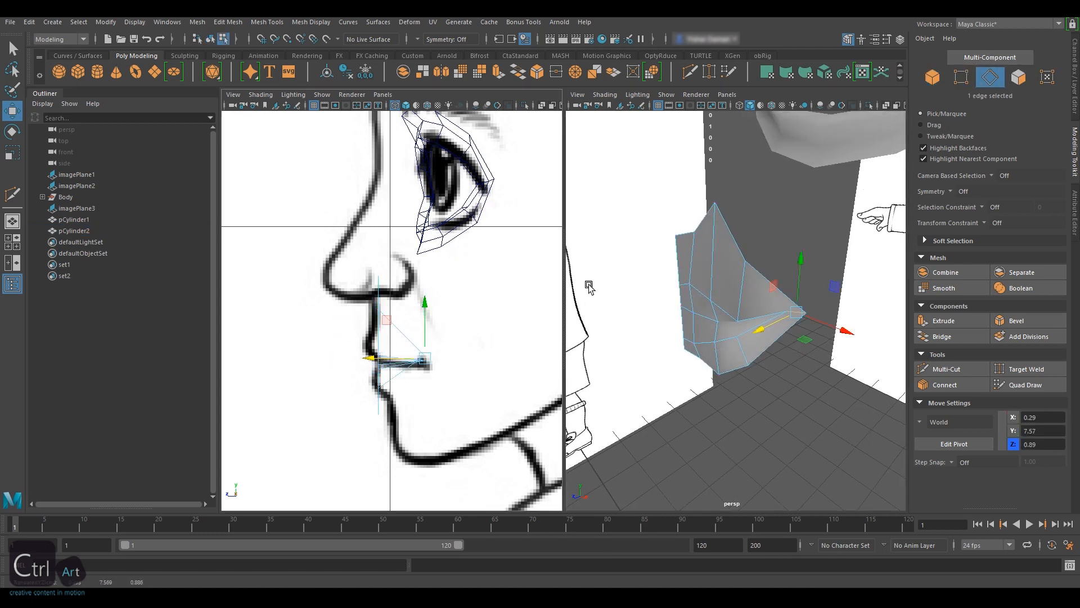
Step: Adjust the depth of the vertices between the centre line and the mouth corner to curve the patch around the face
key(F9)
click(734, 313)
mouse_move(788, 315)
alt+mouse_down()
mouse_move(703, 312)
mouse_move(712, 318)
alt+mouse_up()
mouse_move(678, 308)
mouse_down()
mouse_move(663, 336)
mouse_move(646, 326)
mouse_up()
drag(680, 243, 664, 365)
key(5)
scroll(394, 354, up, 4)
mouse_move(615, 314)
mouse_down()
mouse_move(642, 309)
mouse_move(610, 327)
mouse_up()
Step: Select the upper, middle and lower lip vertices in the column beside the centre line and move them forward
click(658, 298)
alt+drag(738, 304, 779, 303)
click(666, 284)
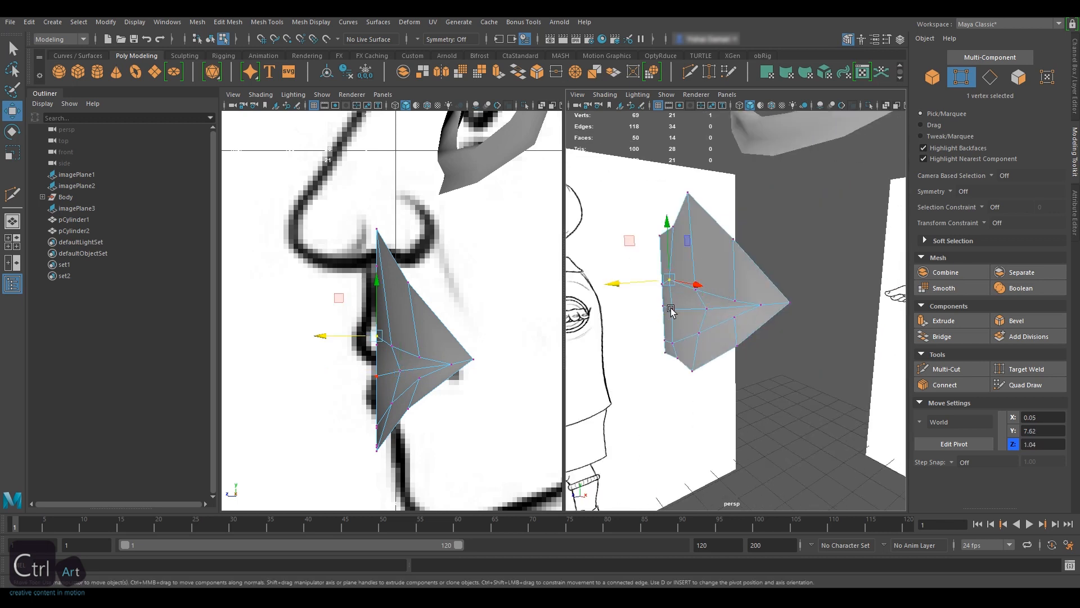
shift+click(667, 305)
shift+click(668, 340)
drag(613, 313, 601, 314)
Step: In wireframe, fit the upper-lip and lip-line vertices to the drawn mouth profile in the side view
key(4)
drag(311, 385, 330, 375)
click(376, 375)
click(367, 376)
drag(376, 321, 375, 316)
alt+middle_drag(387, 316, 379, 329)
drag(379, 334, 379, 330)
click(359, 357)
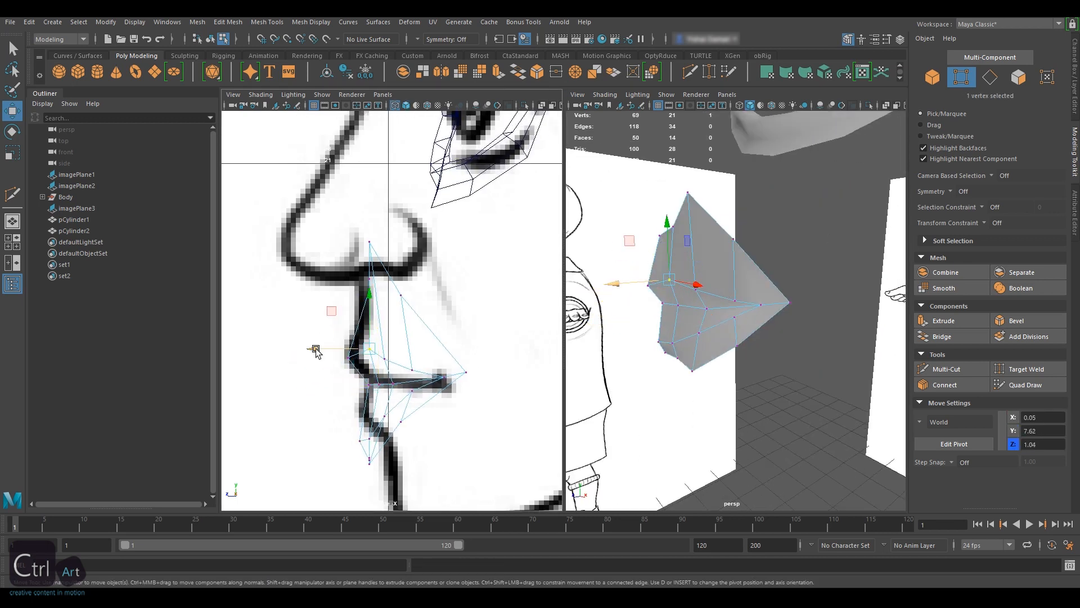
drag(314, 356, 304, 357)
click(412, 369)
drag(354, 370, 357, 371)
Step: In the front view, raise the lower-lip vertices beside the centre line and in the next column
click(672, 342)
key(space)
click(350, 370)
drag(350, 314, 350, 308)
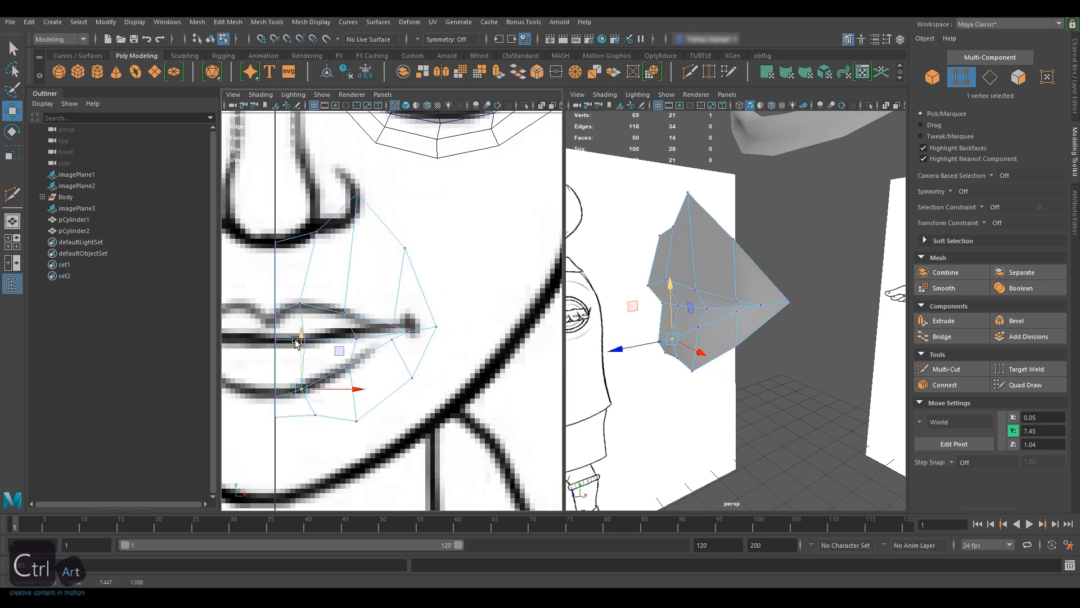
drag(295, 340, 295, 330)
Step: Back in the side view, raise the front lower-lip vertex and lower the vertex beneath the mouth corner
key(space)
click(361, 441)
drag(361, 389, 361, 370)
click(364, 349)
click(416, 384)
drag(415, 338, 416, 343)
Step: Pull the lip vertices further forward to round the lips in depth
alt+drag(667, 329, 630, 323)
click(646, 292)
drag(320, 353, 313, 352)
click(632, 306)
drag(583, 309, 576, 309)
alt+drag(618, 311, 654, 296)
click(709, 281)
Step: Move the patch's topmost vertex back to the nostril wing and the cheek vertex below it back to the drawn cheek line
click(369, 242)
drag(315, 243, 373, 242)
click(401, 295)
drag(347, 294, 393, 295)
Step: Fit the upper centre-line vertex beneath the nose to the drawn side profile
alt+drag(686, 302, 713, 298)
click(713, 282)
drag(662, 289, 650, 288)
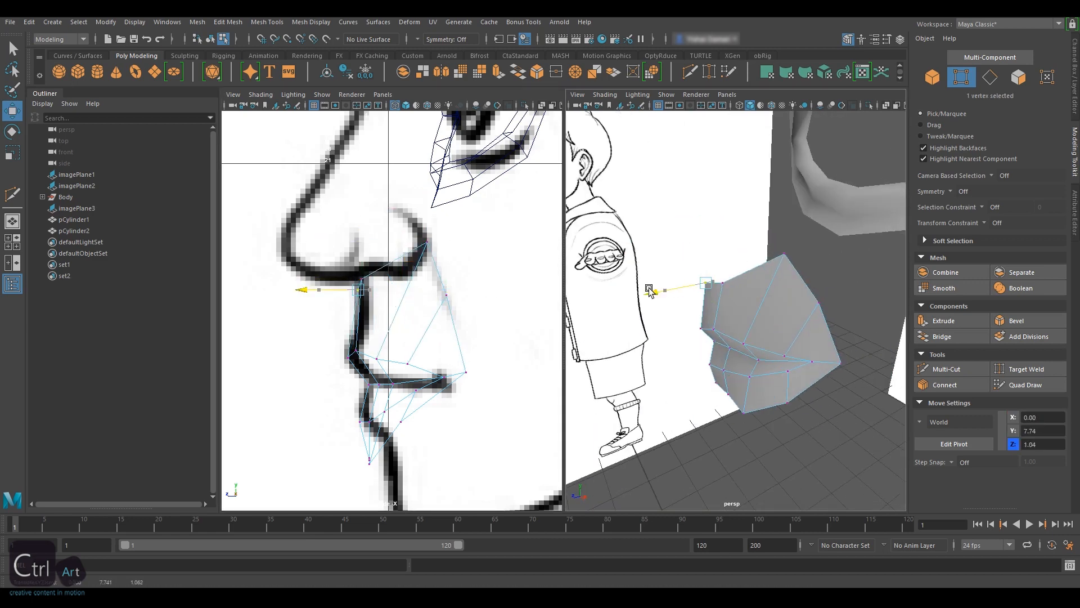
drag(701, 221, 702, 217)
Step: Move the lower outer-ring vertices back in depth, setting the bottom front ones on the chin profile and raising the next one slightly
alt+drag(720, 293, 748, 253)
alt+middle_drag(372, 394, 352, 362)
drag(329, 389, 372, 390)
click(348, 429)
drag(299, 431, 342, 431)
drag(750, 294, 750, 284)
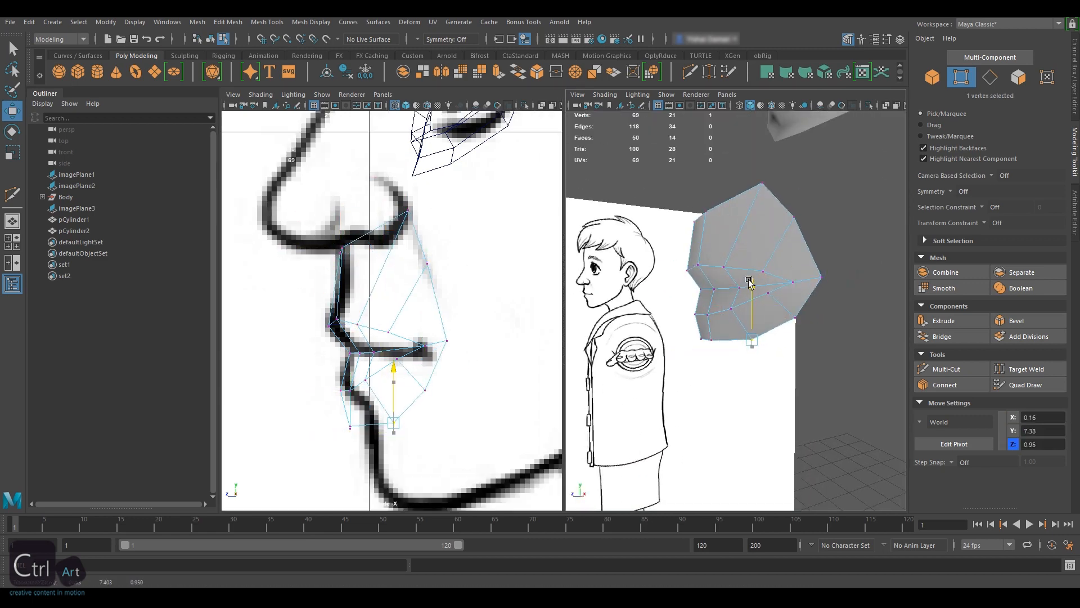
drag(300, 426, 321, 427)
click(350, 427)
click(393, 423)
drag(393, 379, 394, 374)
Step: Nudge the upper-lip vertex nearest the mouth corner backward in depth
alt+drag(771, 304, 702, 296)
click(636, 357)
drag(583, 349, 588, 349)
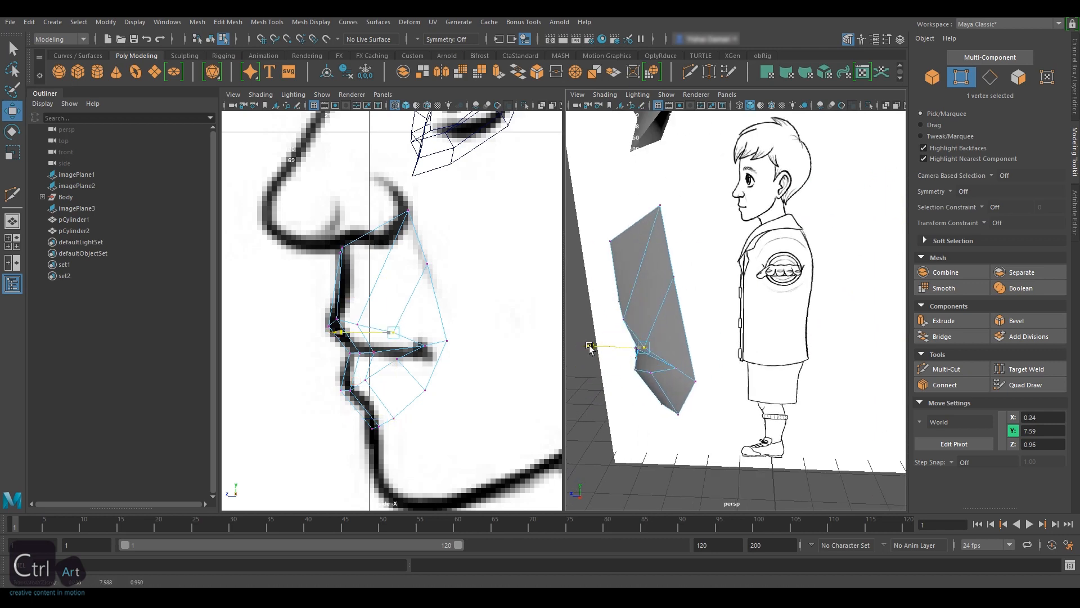
Step: Return to object mode and inspect the mouth patch's shape from several angles
alt+drag(709, 312, 811, 305)
click(932, 77)
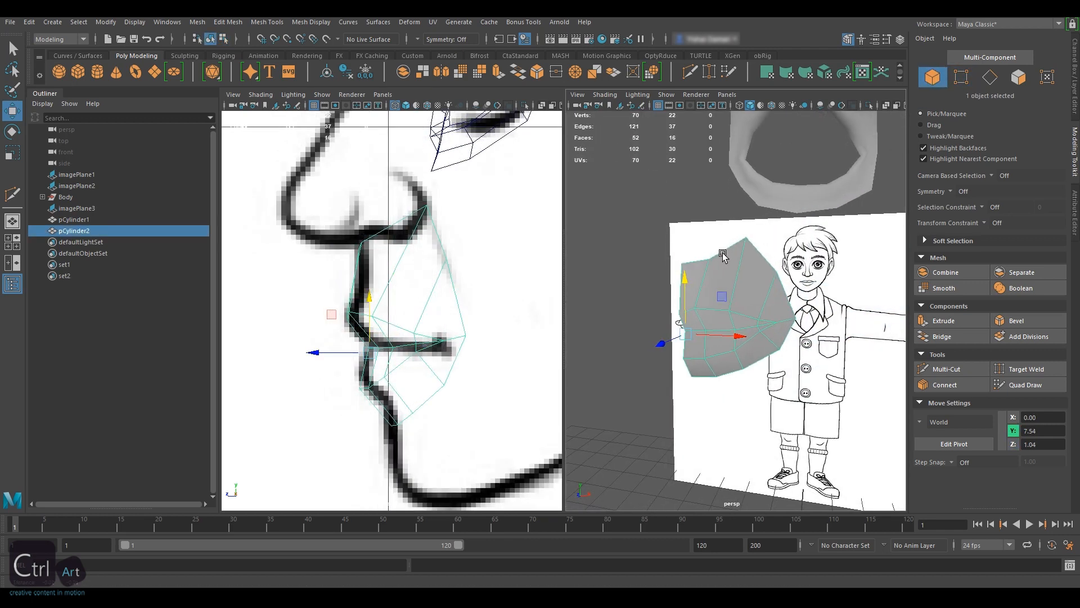
click(735, 354)
click(740, 301)
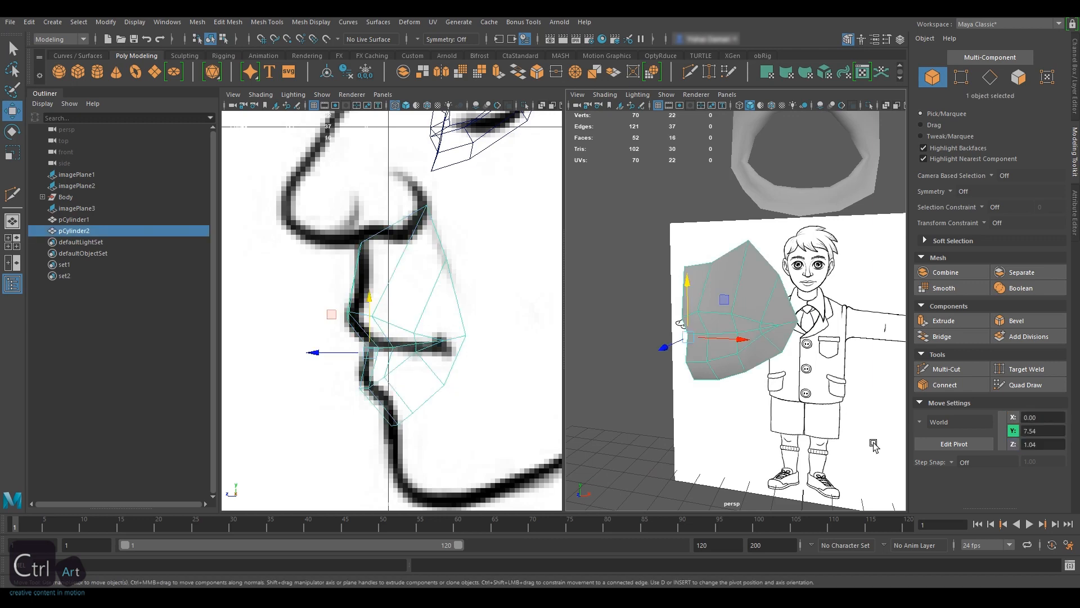
alt+drag(749, 375, 666, 374)
alt+right_drag(666, 373, 798, 366)
alt+drag(798, 367, 830, 366)
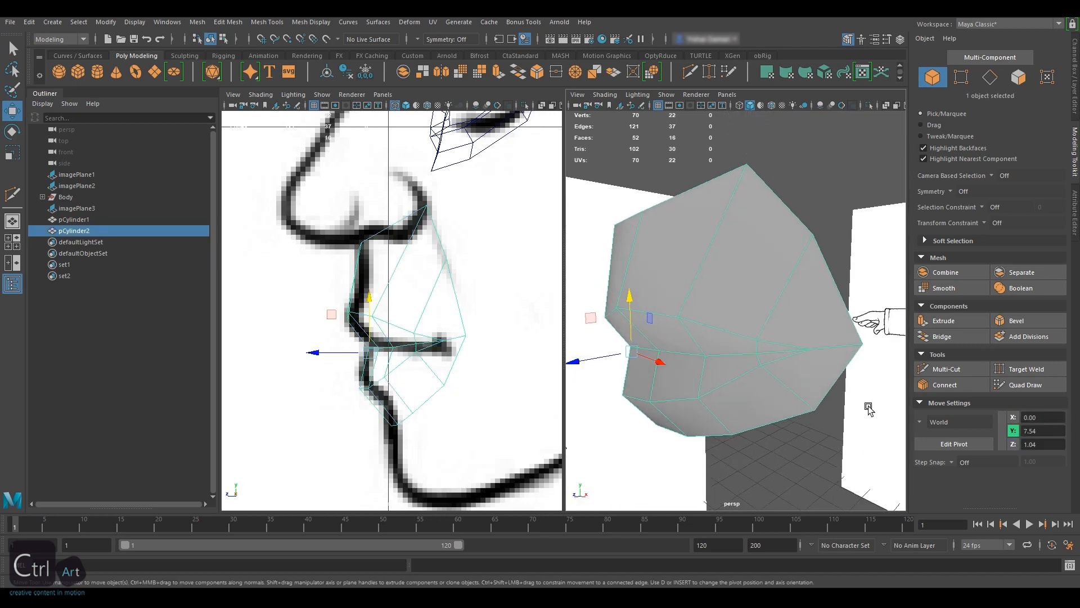
Step: With Multi-Cut, insert edge loops along the middle of the lower and upper lips and connect them at the mouth corner
click(957, 373)
alt+drag(738, 396, 770, 399)
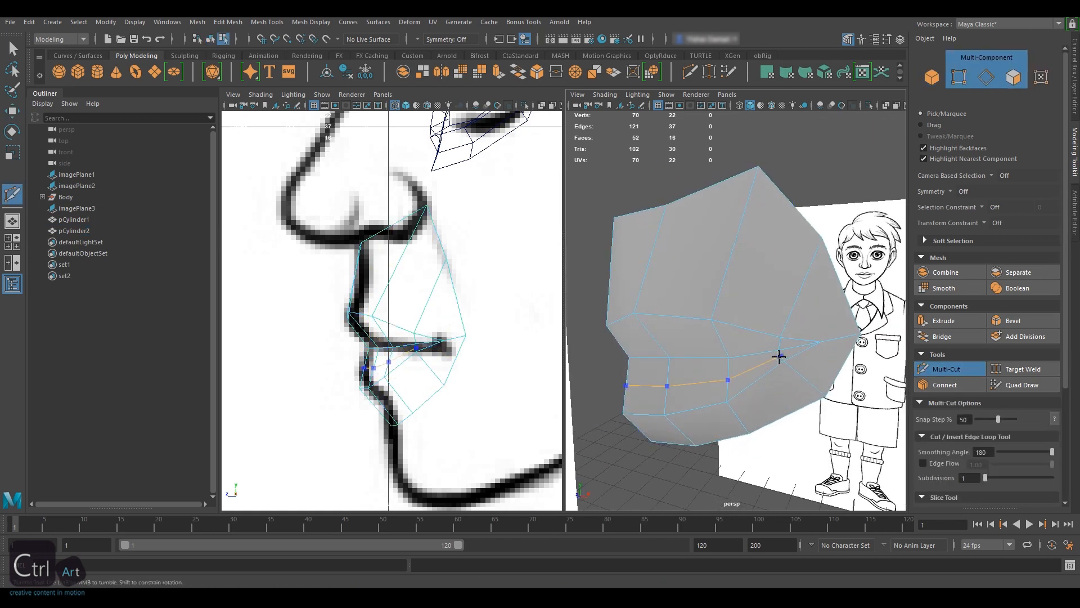
ctrl+click(779, 356)
ctrl+click(780, 343)
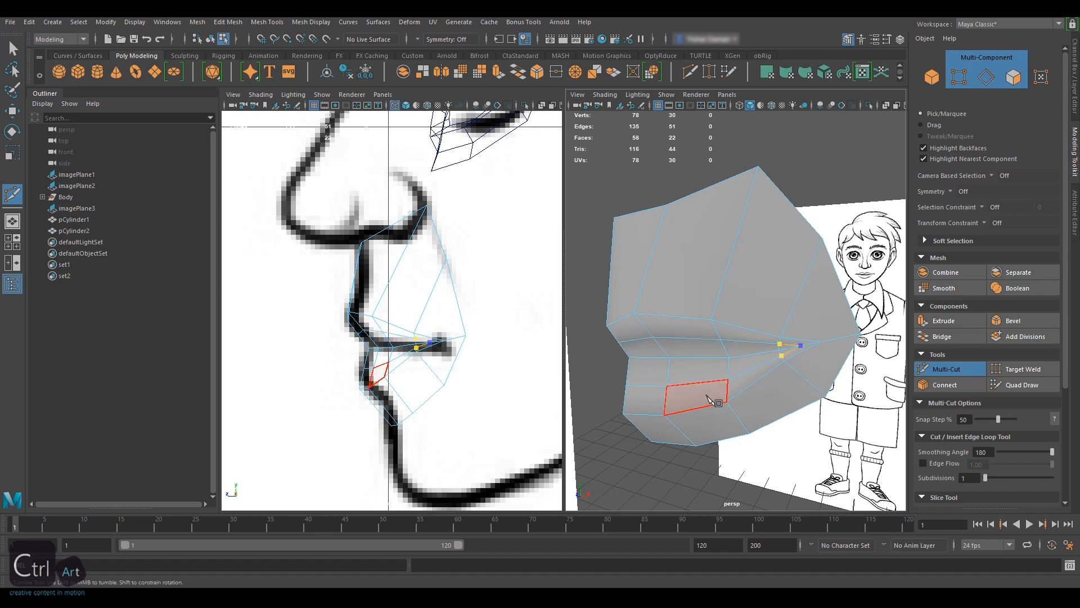
click(947, 368)
Step: Select the new edge loop around the lips and adjust it so the lips bulge outward
click(986, 77)
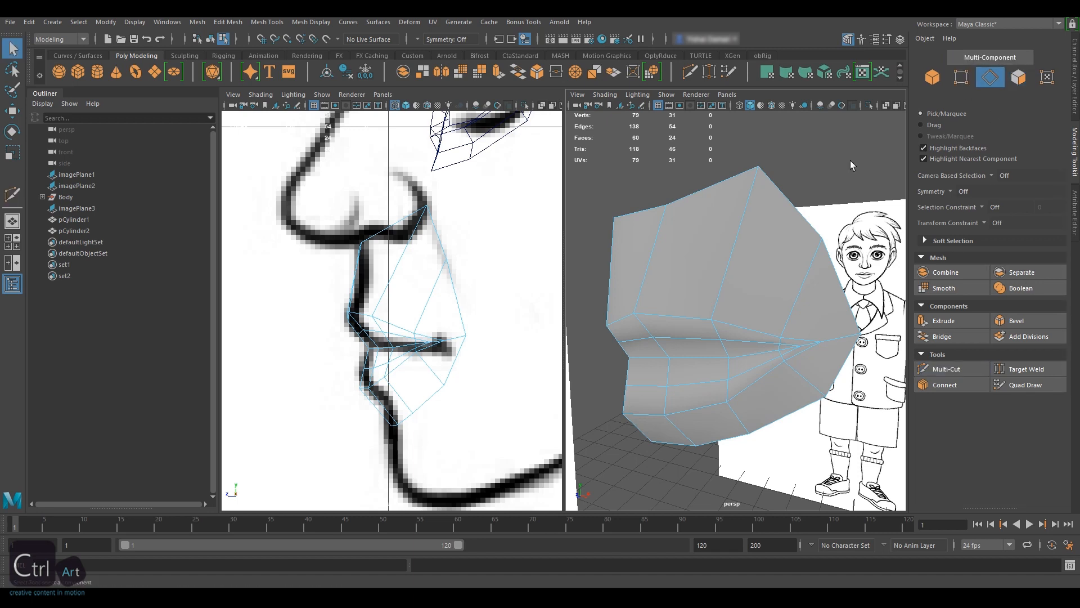
double_click(697, 343)
mouse_move(714, 385)
alt+mouse_down()
mouse_move(662, 369)
mouse_move(696, 376)
alt+mouse_up()
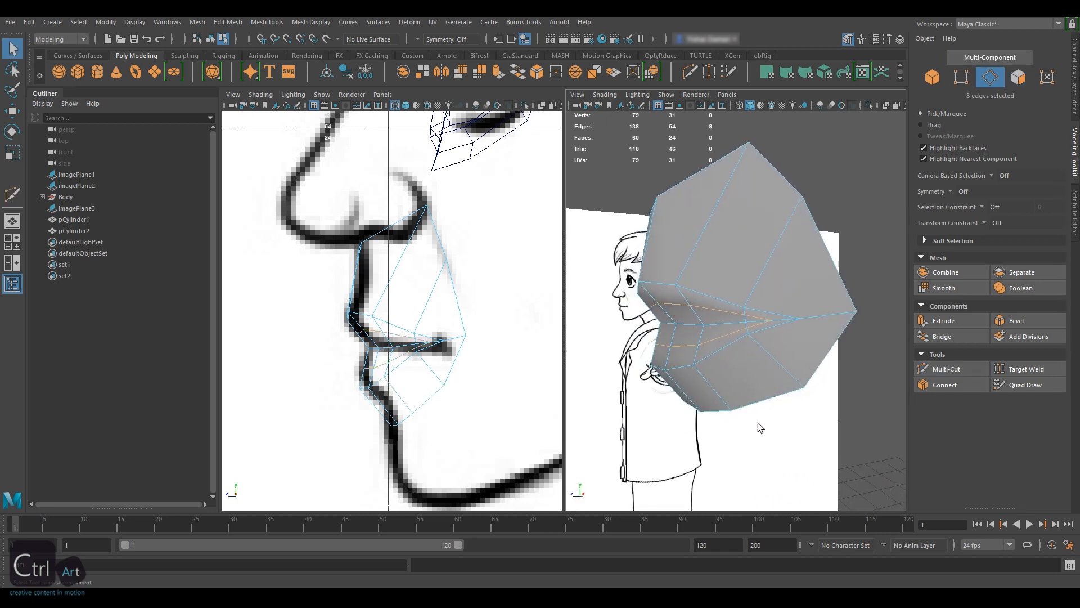
shift+right_drag(758, 423, 791, 564)
drag(629, 333, 731, 281)
Step: Smooth the vertices just inside the mouth corner with Average Vertices at 10 iterations, and return to object mode
key(F8)
key(F9)
click(750, 308)
alt+drag(757, 319, 776, 333)
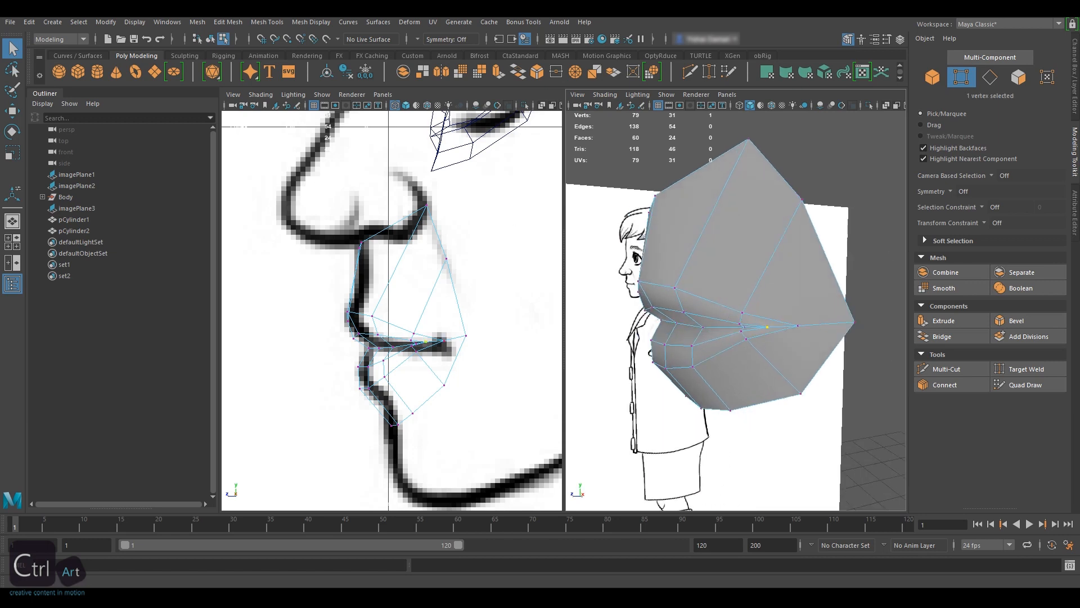
click(228, 22)
click(269, 219)
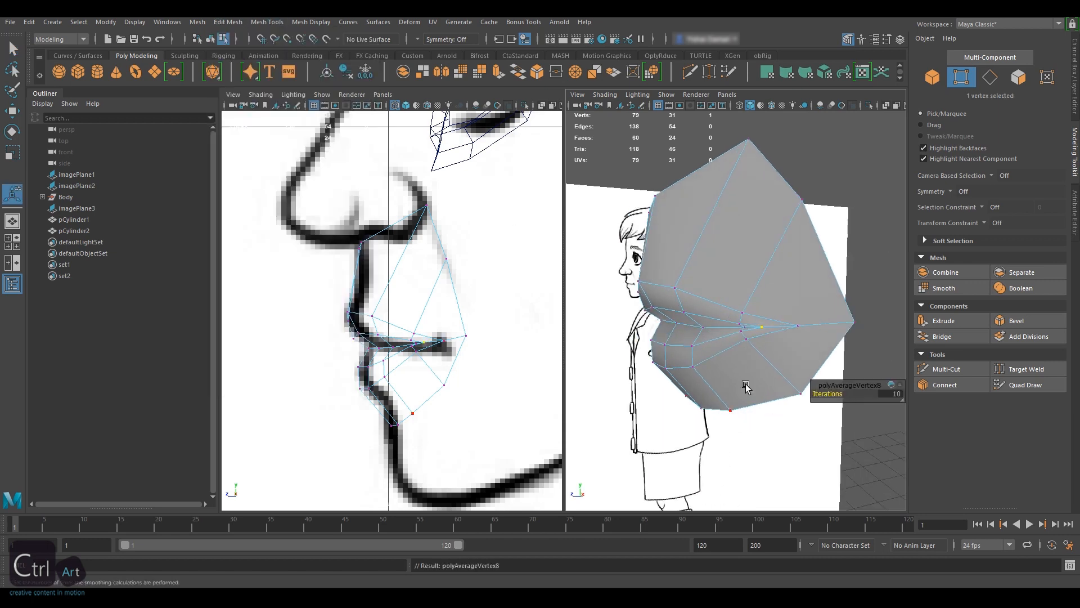
scroll(777, 365, up, 5)
key(g)
scroll(789, 358, down, 5)
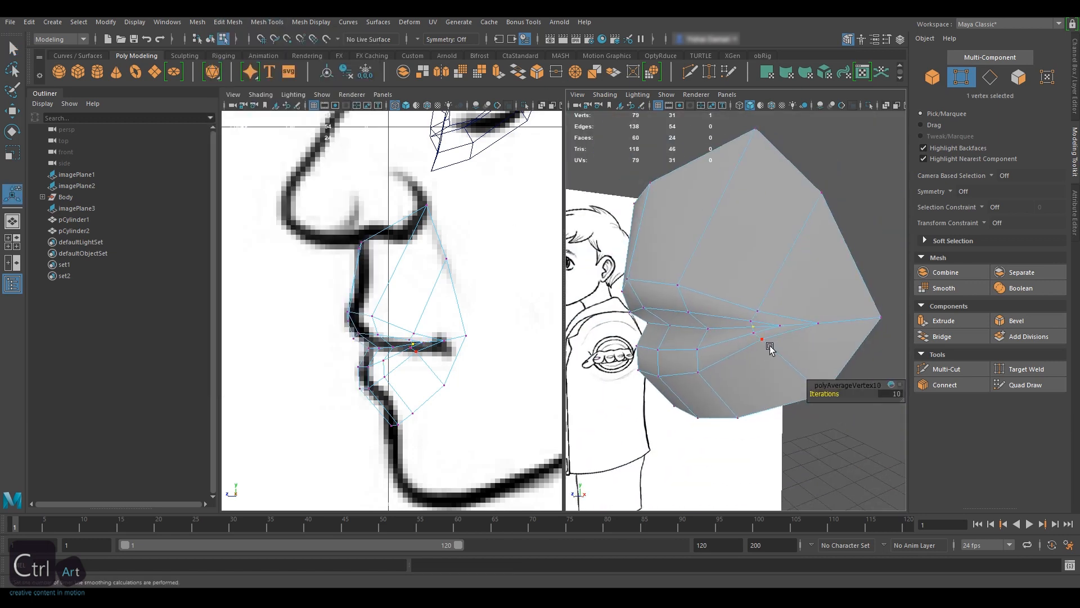
alt+drag(769, 347, 829, 351)
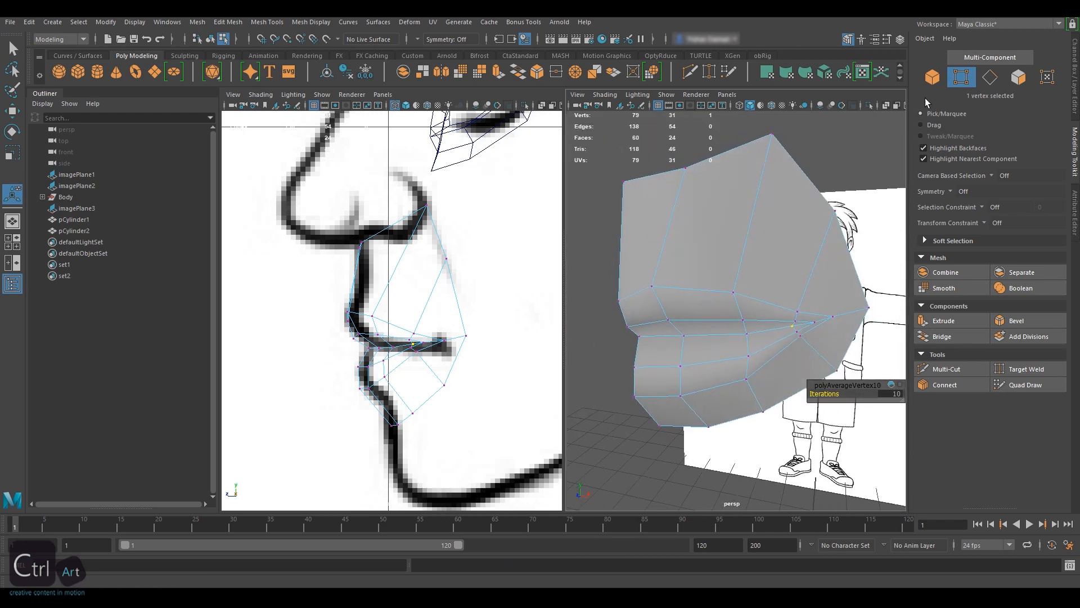
key(F8)
key(q)
Step: Create a polygon cylinder on the grid with its axis subdivisions set to 8
scroll(805, 275, down, 3)
mouse_move(726, 284)
alt+mouse_down()
mouse_move(814, 280)
mouse_move(731, 277)
alt+mouse_up()
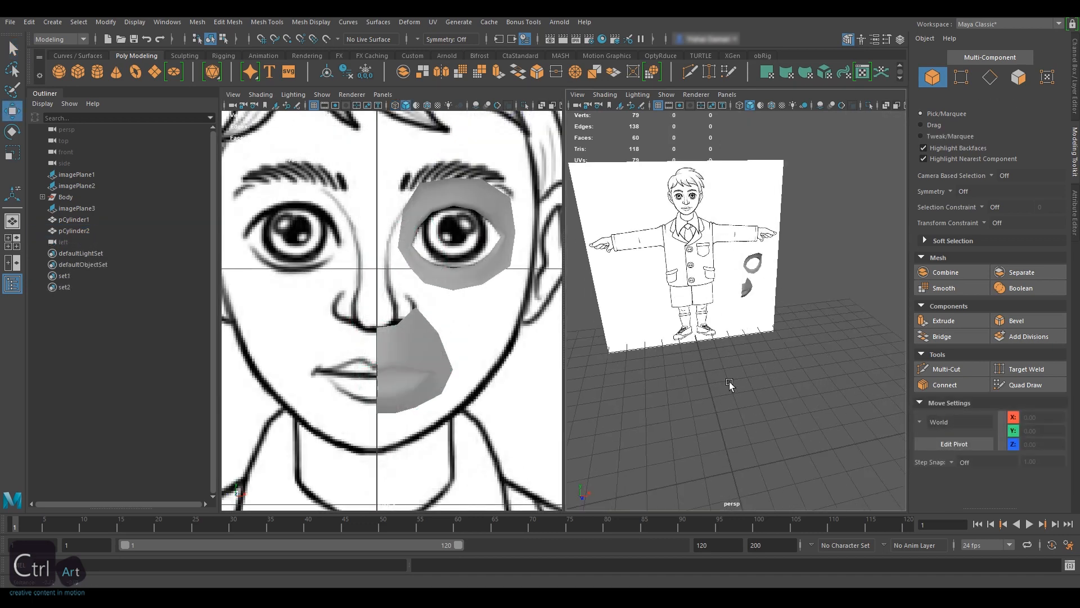
alt+drag(728, 379, 782, 337)
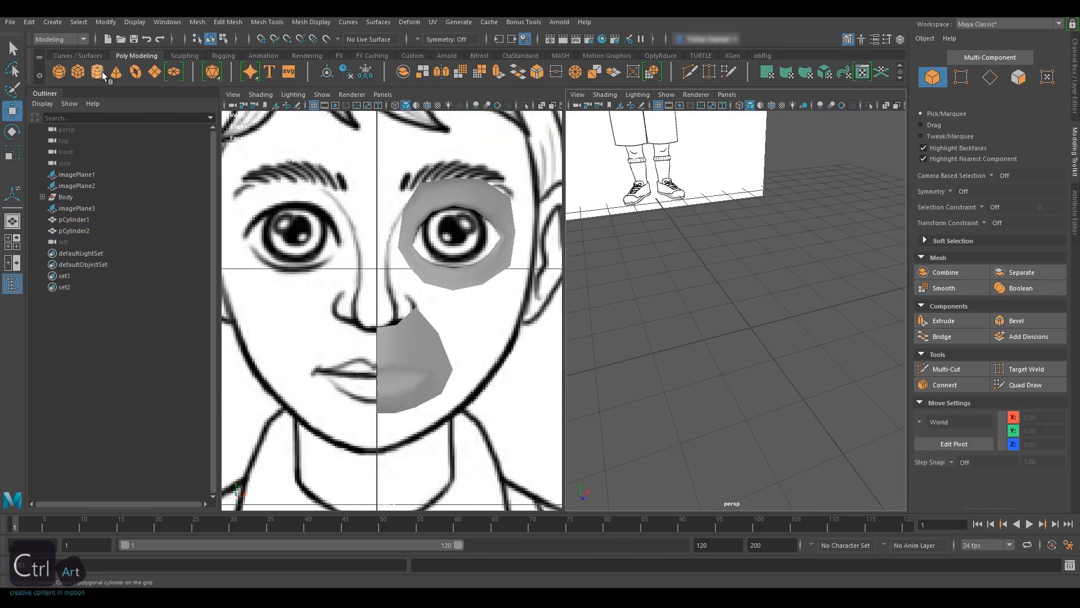
click(103, 72)
click(899, 39)
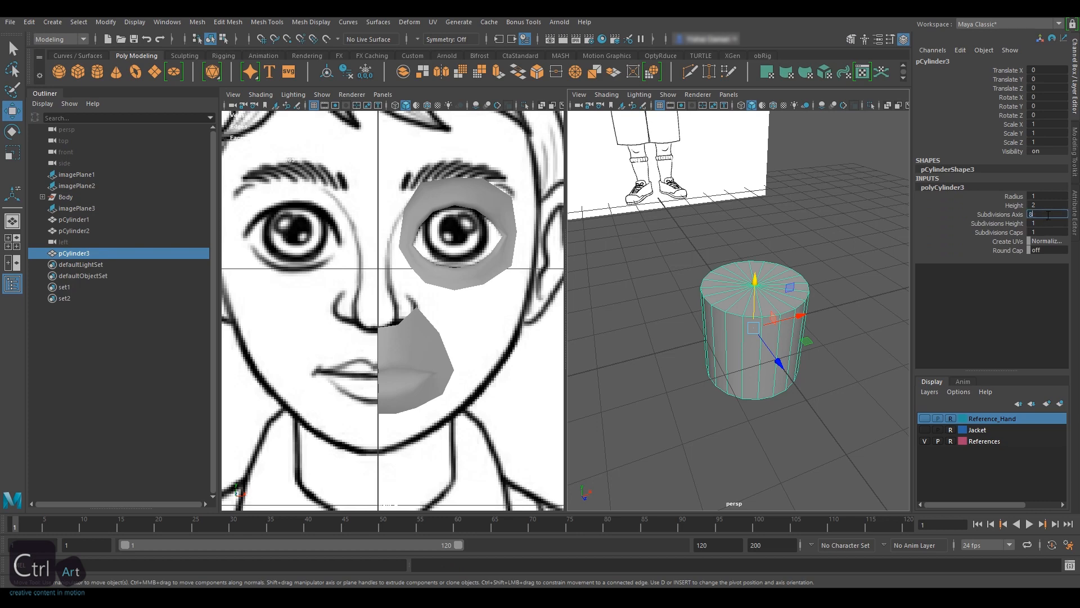
key(Return)
Step: Delete the cylinder's side and bottom faces, keeping only the top cap as a flat disc
right_drag(742, 275, 743, 305)
alt+drag(770, 376, 779, 343)
alt+middle_drag(664, 422, 660, 329)
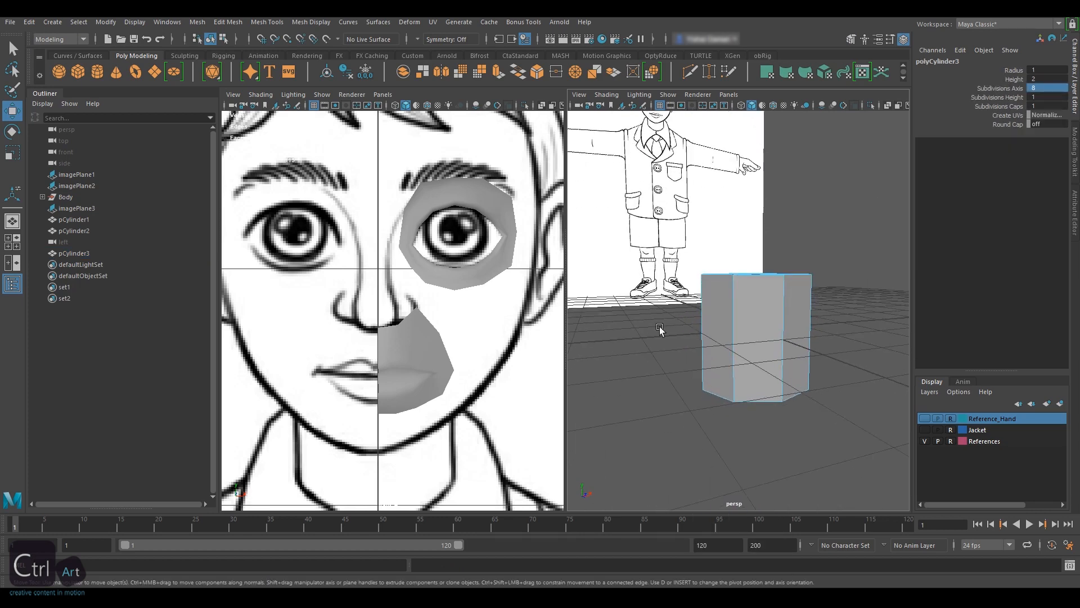
key(Delete)
alt+drag(791, 366, 772, 301)
alt+middle_drag(771, 301, 738, 374)
key(F8)
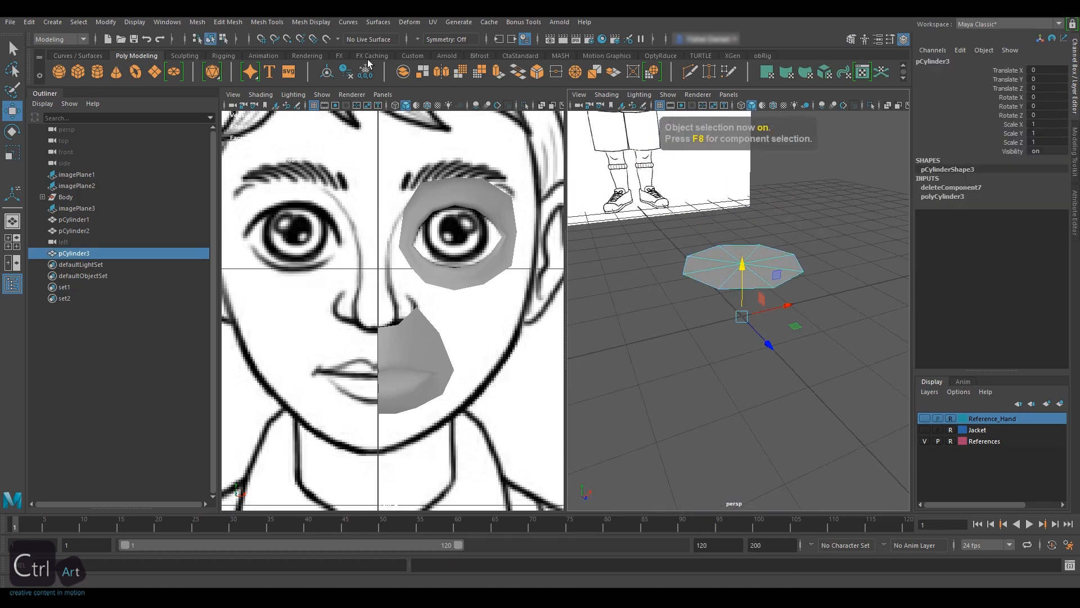
Step: Rotate the disc 90 degrees about X so that it stands upright
alt+middle_drag(742, 309, 728, 367)
alt+right_drag(728, 366, 718, 338)
key(e)
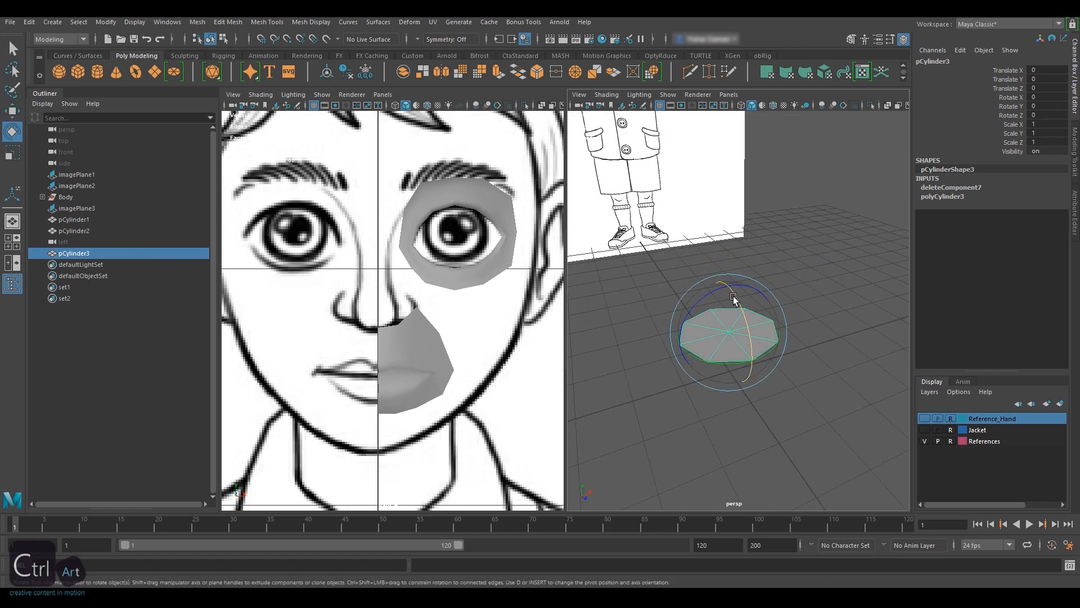
drag(734, 297, 740, 363)
Step: Raise the disc to nose height at about Translate Y 6.829 and scale it uniformly to about 0.145 over the nose drawing
key(w)
alt+right_drag(801, 331, 729, 222)
alt+middle_drag(729, 221, 728, 341)
drag(729, 386, 736, 167)
key(4)
alt+middle_drag(363, 309, 382, 308)
key(r)
drag(395, 309, 113, 314)
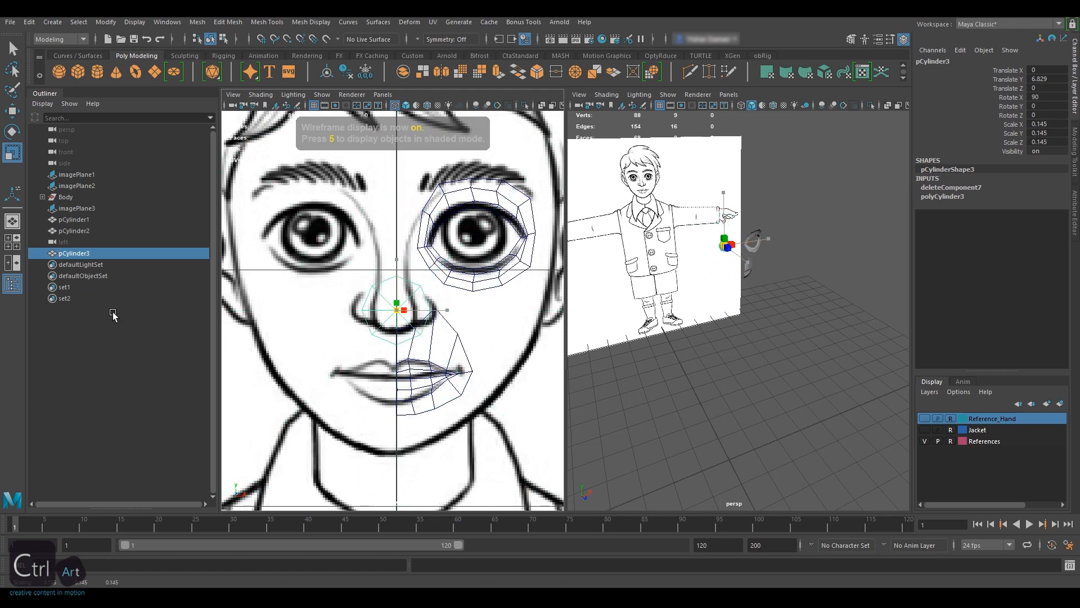
Step: Enlarge the disc uniformly to about 0.18 to span the nose width and place it at about Translate Y 6.833
alt+middle_drag(372, 305, 386, 328)
alt+right_drag(513, 215, 509, 388)
alt+middle_drag(509, 388, 495, 361)
drag(417, 328, 440, 326)
alt+middle_drag(430, 296, 432, 307)
key(w)
drag(415, 285, 415, 282)
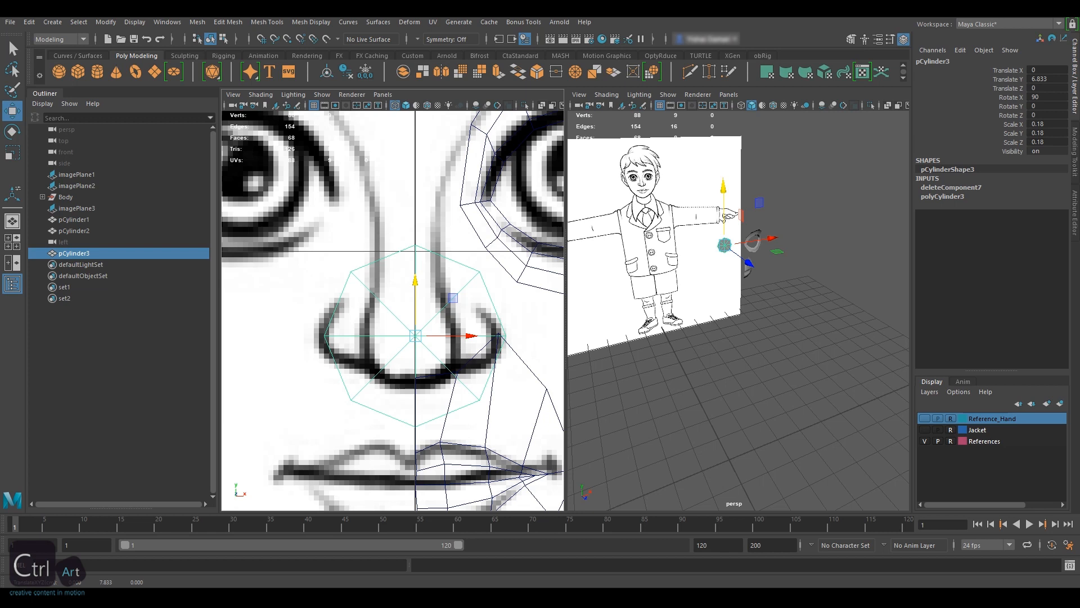
Step: Delete the disc faces on the side of the centre line opposite the eye and mouth patches
right_drag(417, 245, 417, 280)
drag(337, 256, 410, 412)
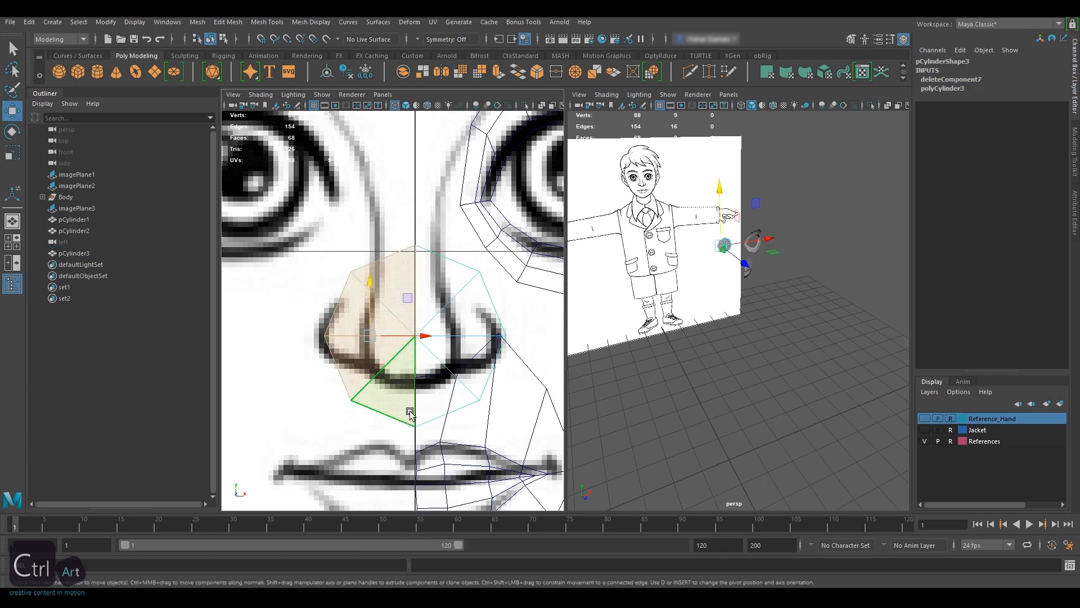
key(Delete)
Step: Lower the top centre vertex of the half disc and pull its upper outer vertex in toward the nose contour
right_click(429, 250)
right_drag(430, 251, 417, 248)
click(416, 245)
drag(415, 193, 417, 234)
drag(494, 253, 472, 314)
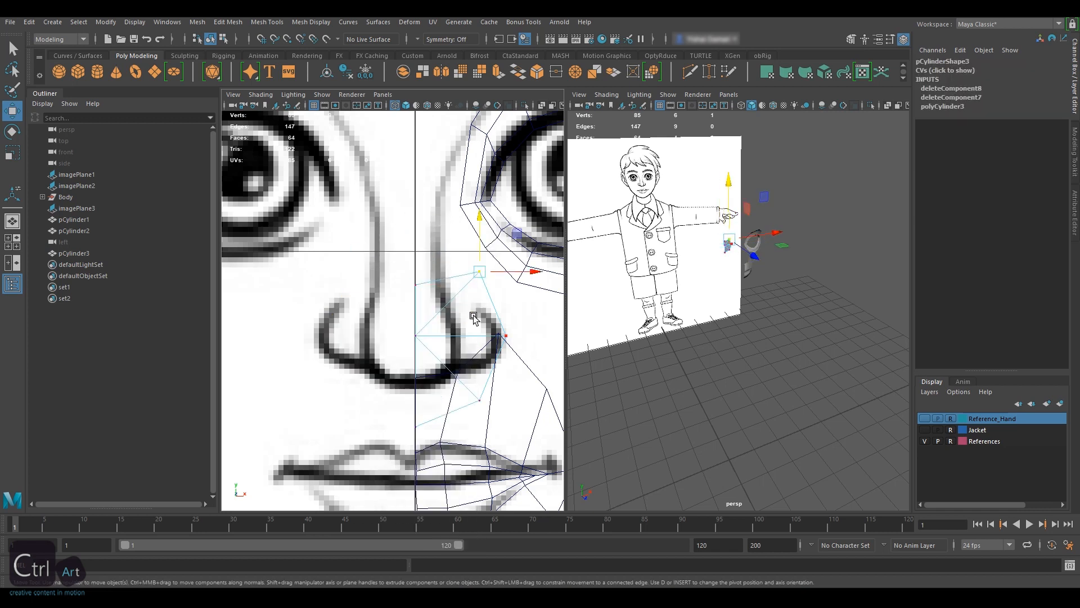
drag(479, 217, 481, 243)
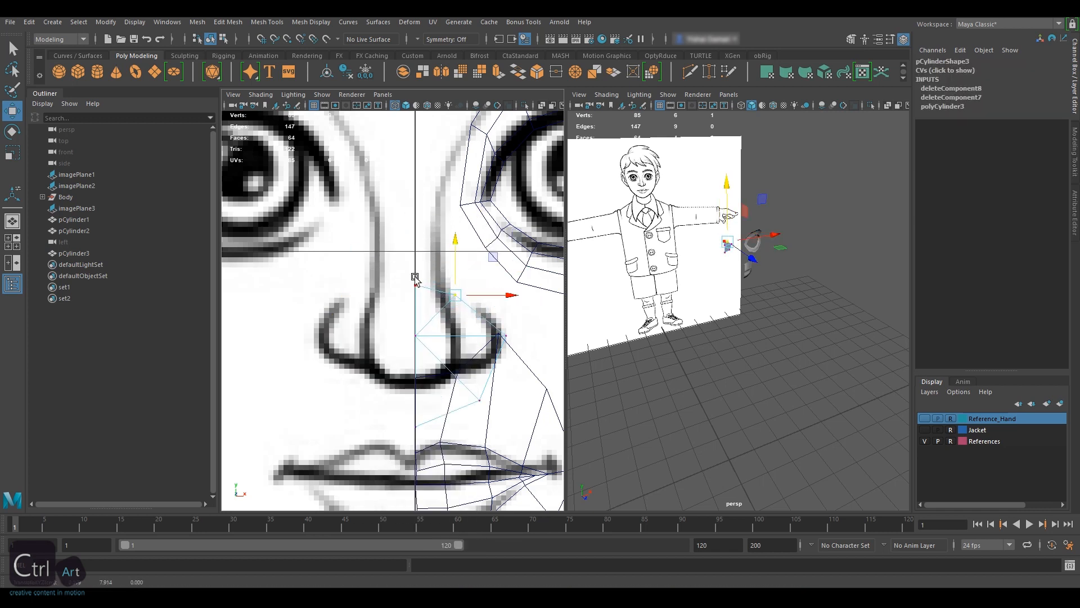
Step: Fit the outer and lower nose vertices to the nostril and nose base outline, and move the patch to about Translate Z 1.095
click(499, 335)
alt+middle_drag(504, 293, 462, 276)
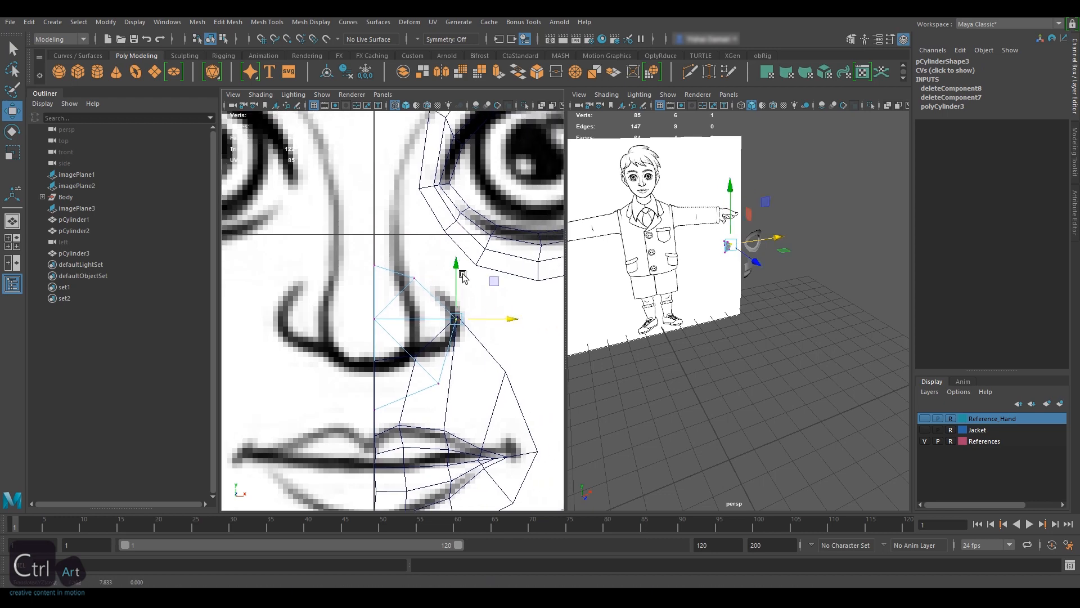
drag(462, 275, 445, 312)
click(369, 411)
drag(374, 355, 370, 313)
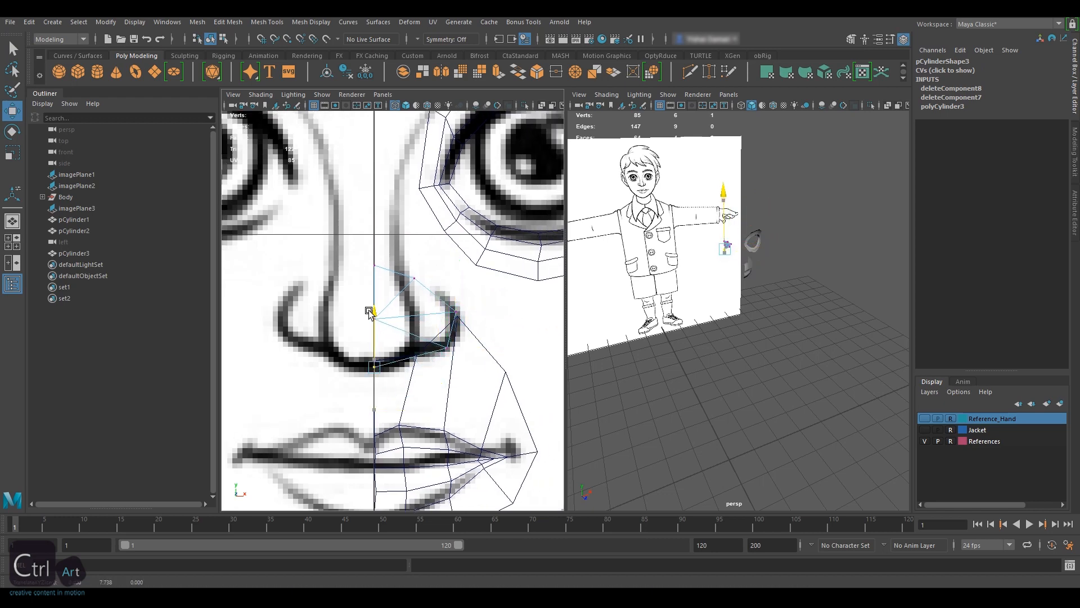
alt+middle_drag(445, 336, 461, 326)
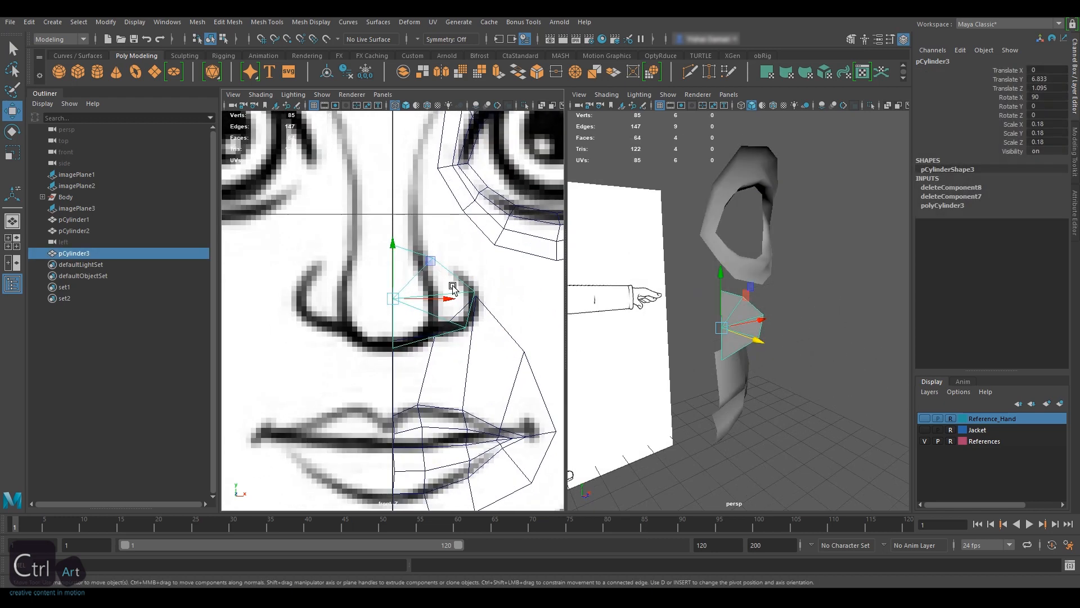
Step: Delete the two diagonal inner edges of the nose patch, leaving only the horizontal middle edge
right_drag(454, 287, 450, 260)
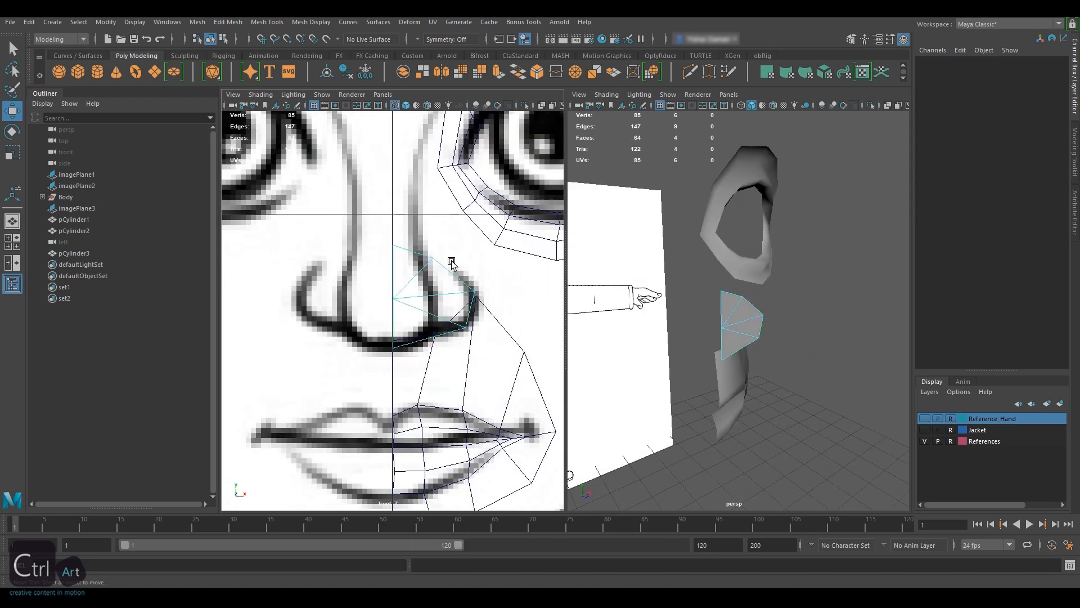
key(5)
click(456, 292)
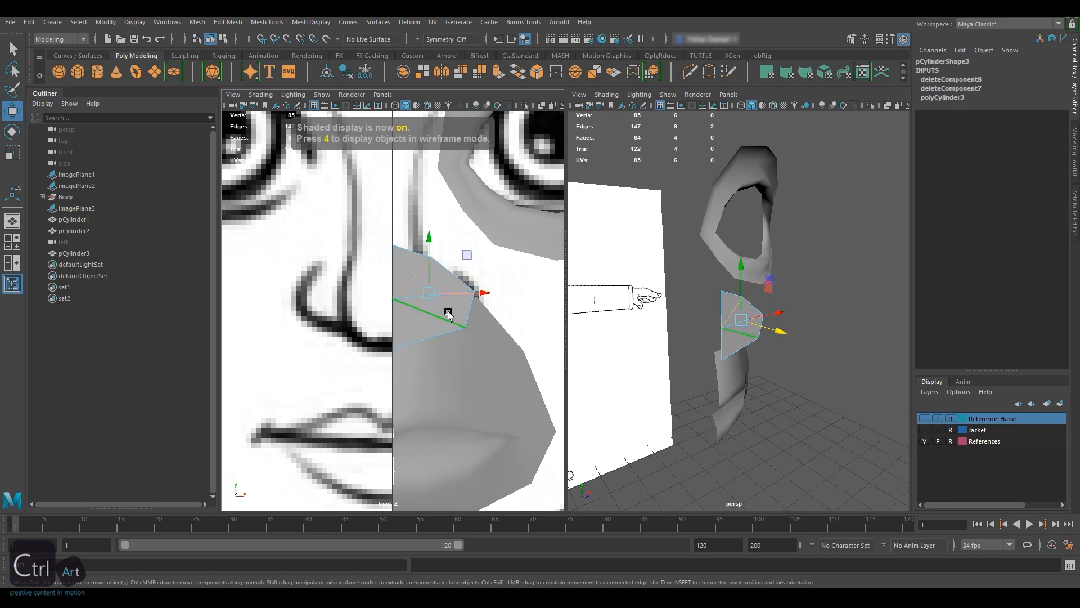
key(Delete)
Step: With Multi-Cut, cut a vertical edge through the nose patch from the upper outer vertex down to the bottom edge
click(851, 39)
click(949, 369)
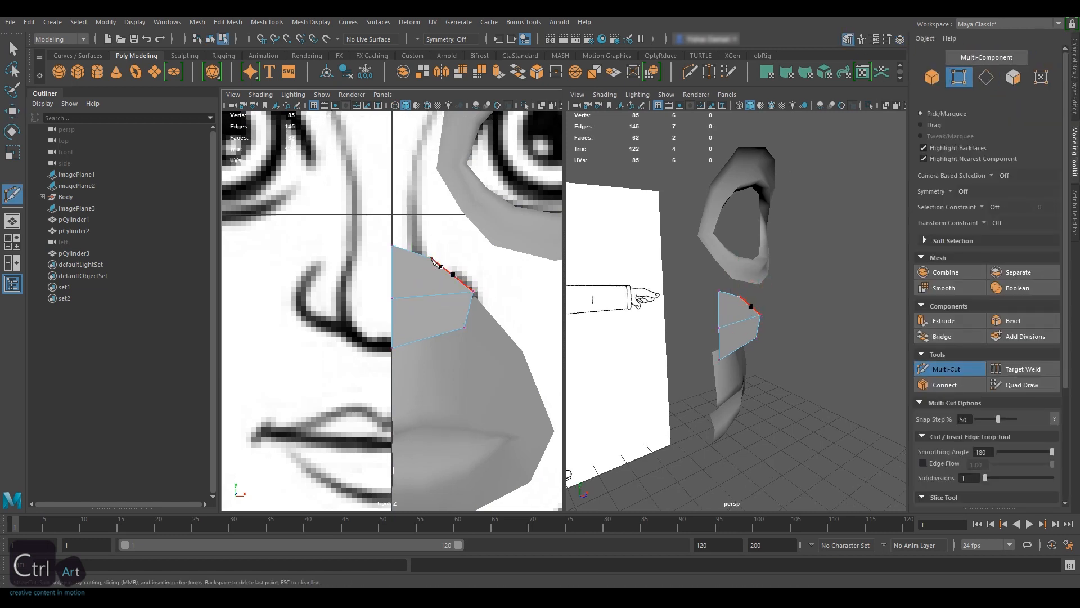
right_click(430, 337)
Step: In wireframe, move the upper middle nose vertex inward and lower the top centre vertex to match the front drawing
key(4)
key(w)
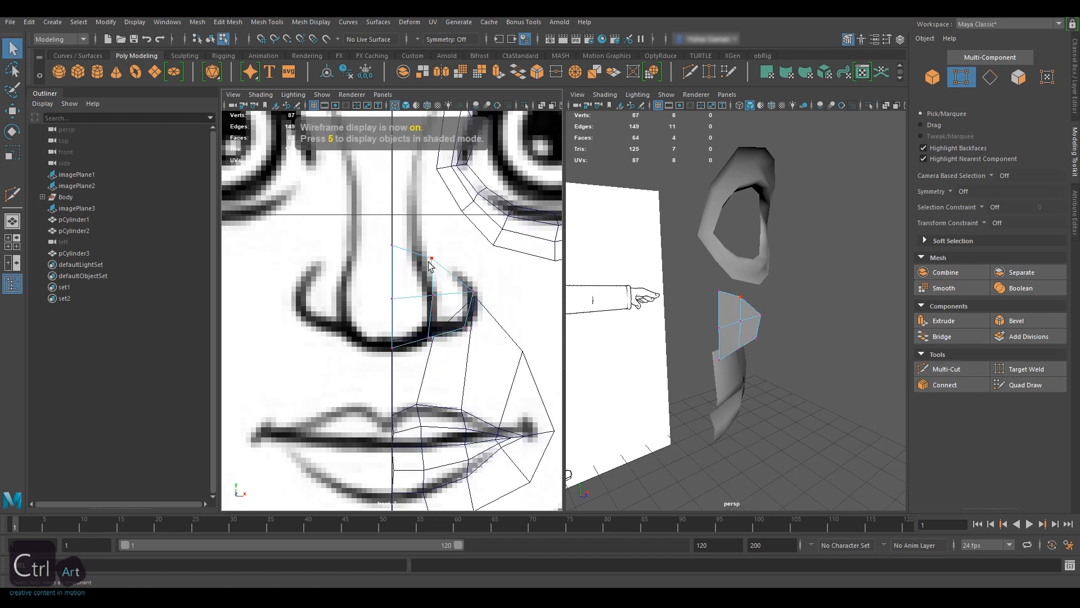
click(431, 258)
drag(486, 258, 476, 258)
click(392, 245)
drag(386, 191, 421, 209)
Step: Nudge the lower middle and outer nostril vertices onto the nostril outline in the front view
click(422, 258)
click(429, 337)
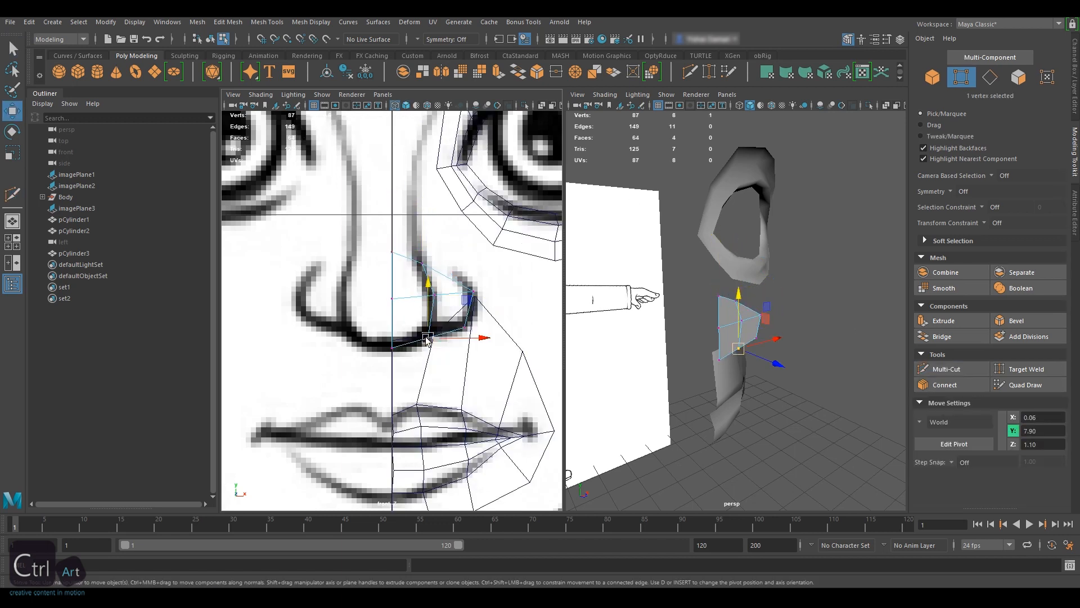
drag(429, 284, 428, 287)
drag(479, 341, 475, 342)
click(473, 291)
drag(473, 237, 473, 230)
Step: Using the side view, move the inner horizontal middle edge of the nose patch forward to the nose tip
alt+drag(763, 303, 652, 299)
key(space)
drag(383, 292, 450, 292)
click(528, 359)
alt+middle_drag(436, 284, 438, 301)
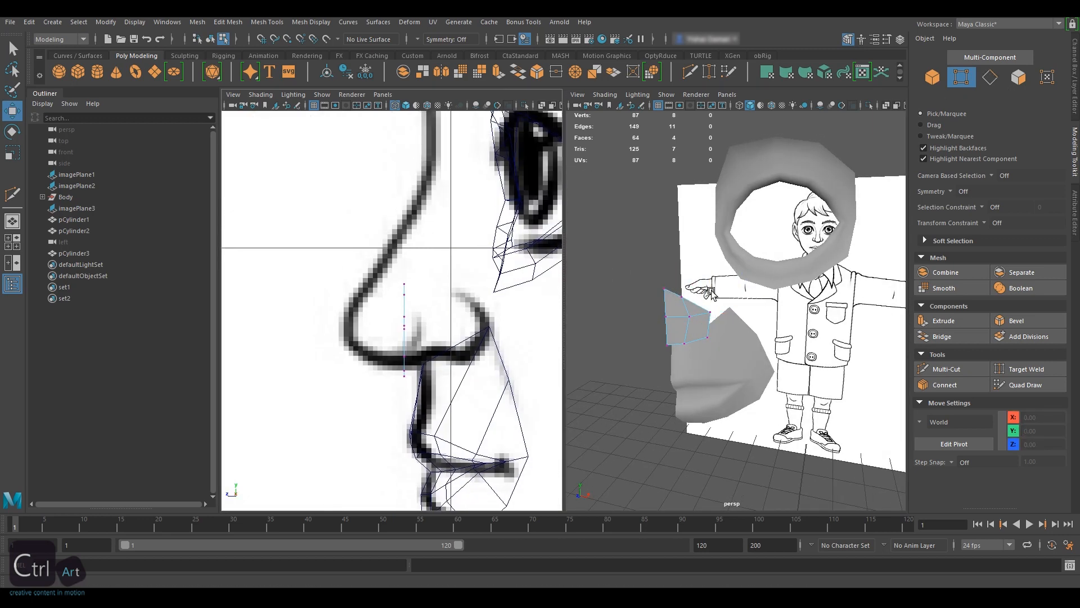
click(991, 78)
click(404, 323)
shift+drag(345, 326, 291, 326)
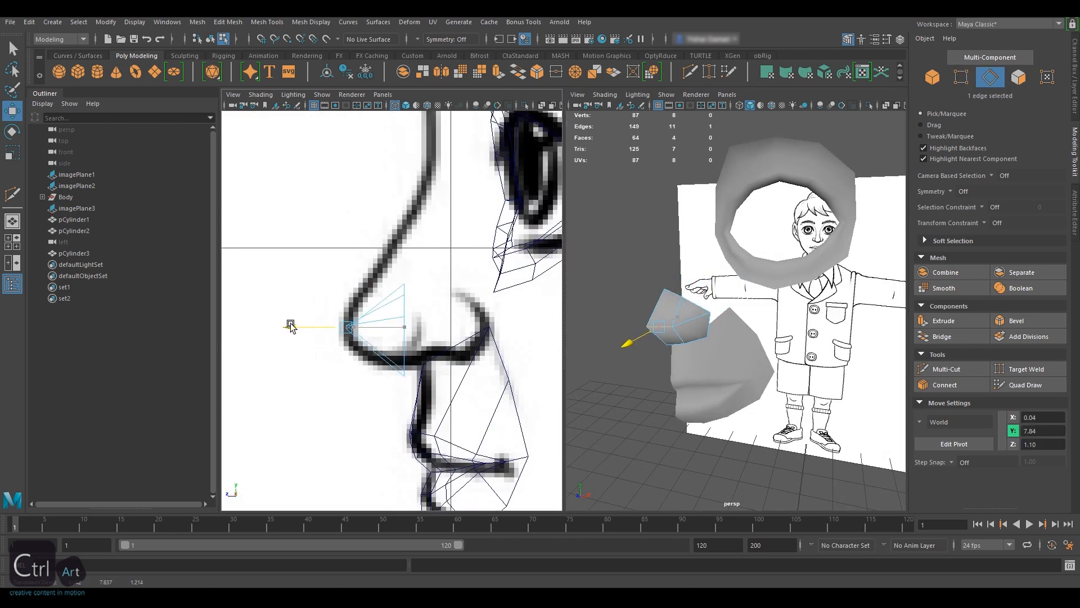
alt+drag(510, 306, 479, 298)
Step: Move the top centre nose vertex forward onto the profile line and adjust the neighbouring upper vertex in depth and height
right_drag(479, 299, 347, 270)
click(404, 284)
drag(404, 228, 398, 222)
drag(348, 277, 315, 277)
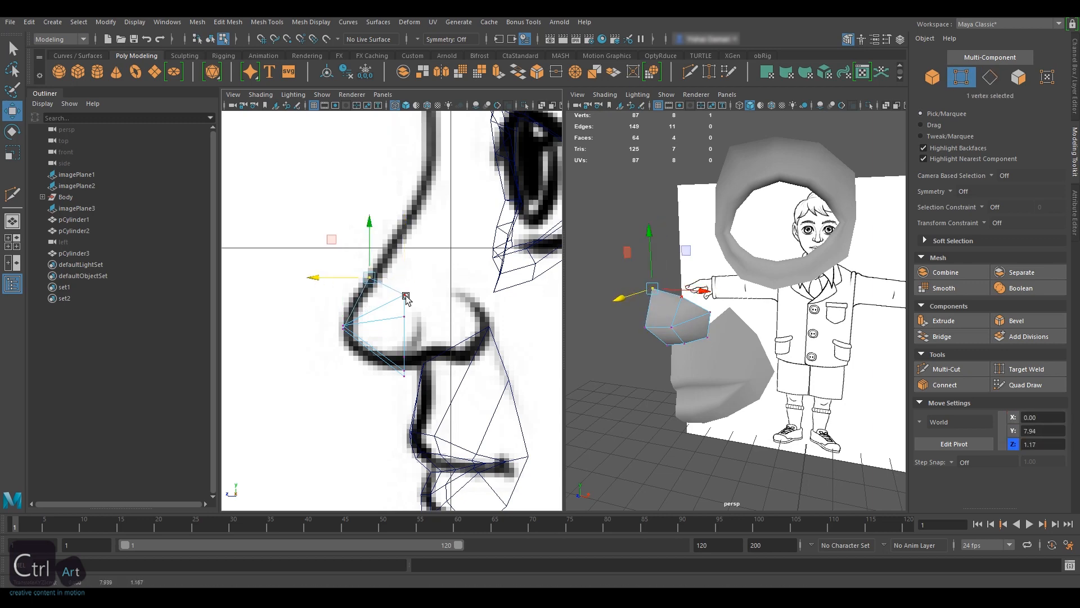
click(404, 294)
mouse_move(731, 298)
alt+mouse_down()
mouse_move(671, 295)
mouse_move(720, 307)
alt+mouse_up()
drag(349, 295, 366, 294)
drag(422, 239, 421, 233)
Step: Move the outer nostril vertices back to the nostril wing and bring the bottom vertices onto the underside of the nose profile
click(404, 316)
drag(349, 316, 433, 316)
click(404, 356)
drag(351, 356, 409, 356)
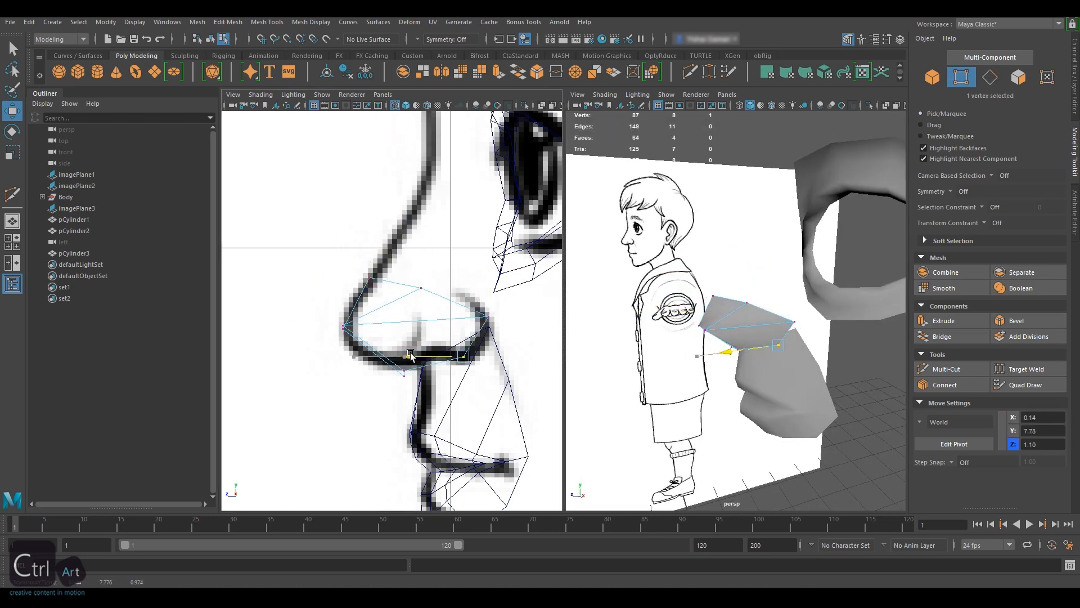
drag(351, 376, 317, 375)
drag(371, 322, 371, 316)
click(404, 370)
drag(349, 370, 355, 370)
Step: With Multi-Cut, insert a horizontal edge across the inner lower face of the nose patch, below the middle edge
alt+drag(714, 340, 802, 337)
click(727, 333)
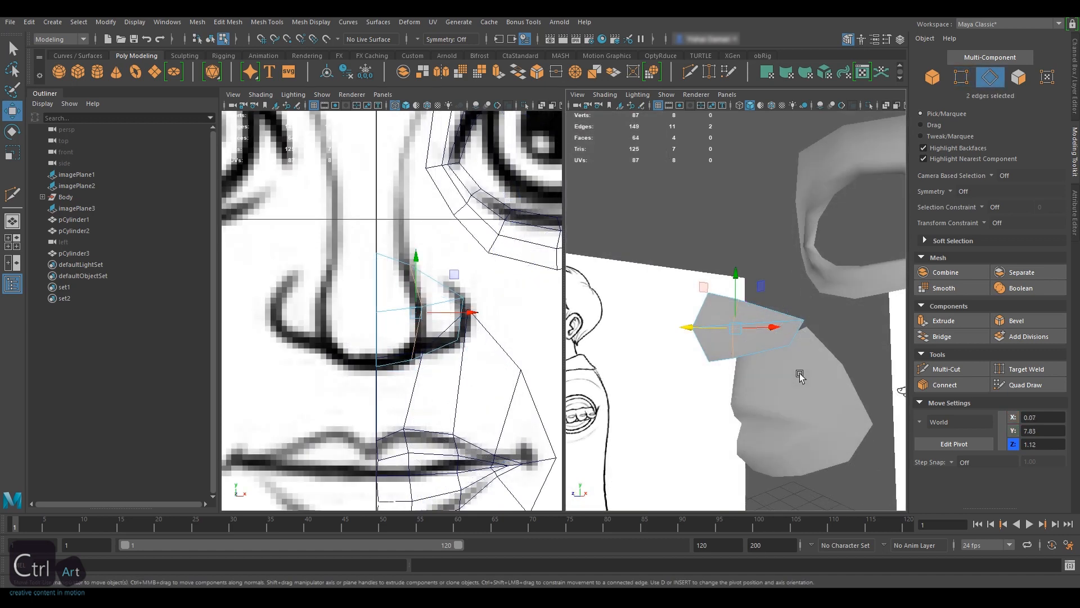
alt+drag(678, 353, 703, 352)
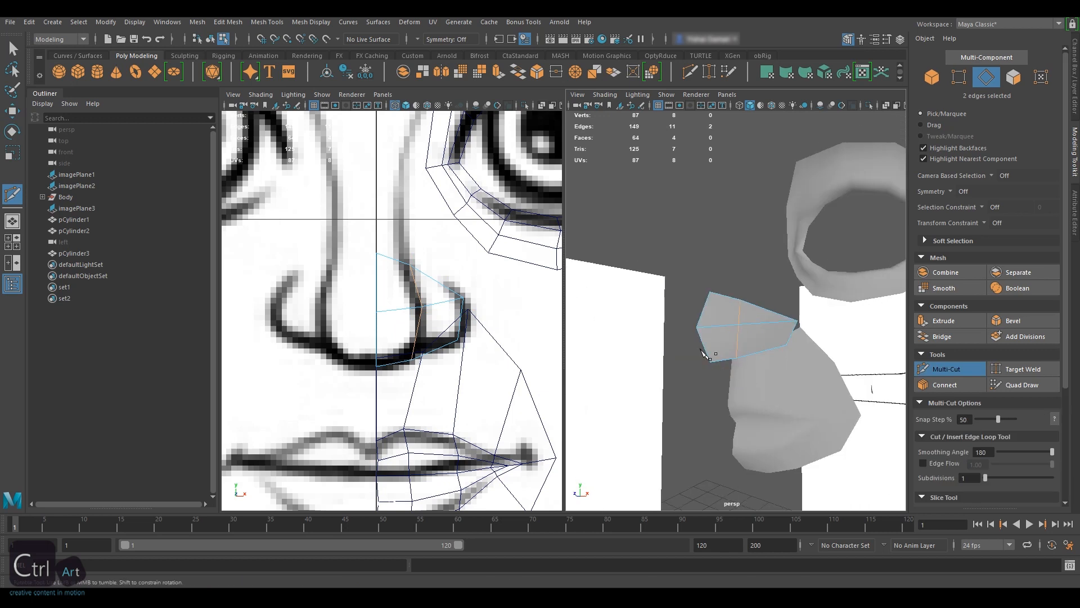
key(q)
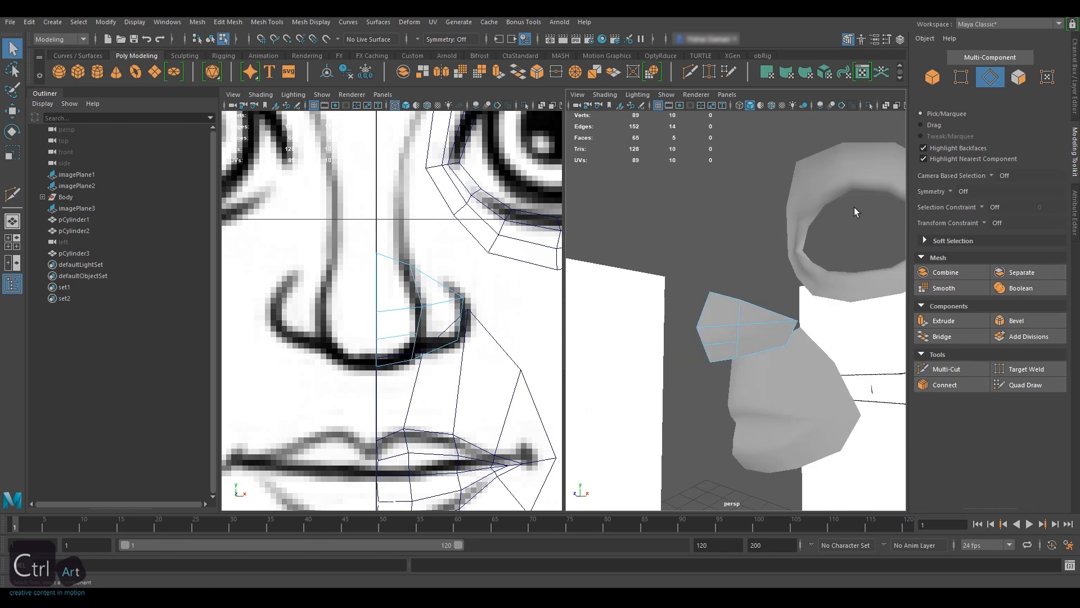
Step: Lower the new edge and adjust its depth below the nose tip, and connect its outer end to the lower nostril vertex
click(397, 336)
key(w)
ctrl+shift+drag(397, 336, 397, 345)
alt+drag(838, 362, 769, 367)
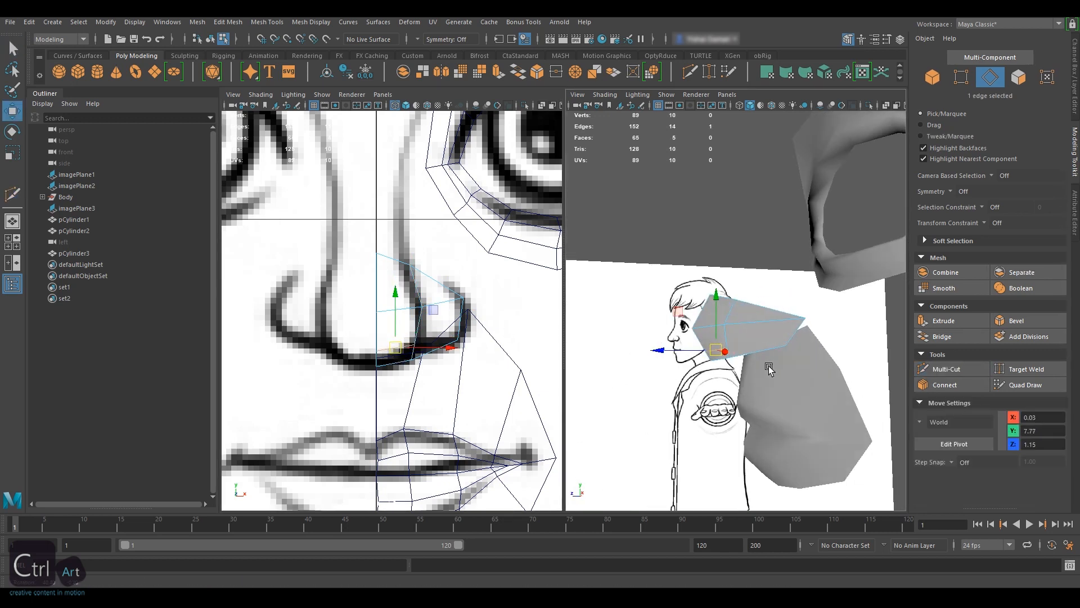
drag(658, 349, 673, 364)
click(717, 361)
alt+drag(697, 363, 699, 295)
key(F9)
click(379, 350)
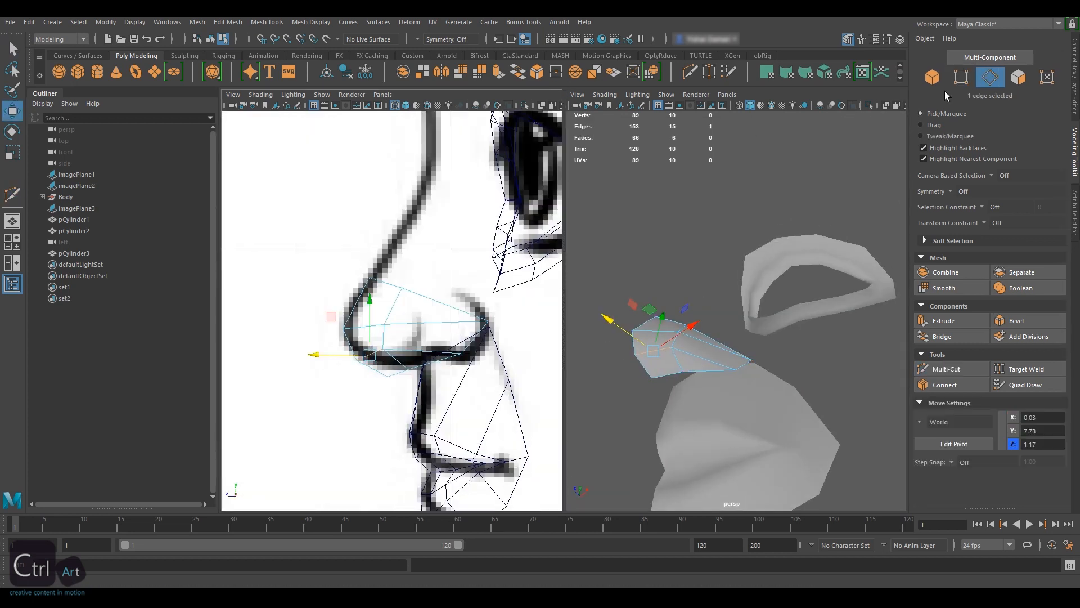
Step: Adjust the height and depth of the lower nose vertices to follow the underside of the nose in the side view
click(960, 77)
drag(391, 328, 391, 319)
click(462, 354)
drag(462, 300, 462, 305)
drag(406, 359, 411, 358)
Step: Move the bottom centre vertex of the nose back to where the nose base meets the upper lip
alt+drag(726, 354, 755, 270)
click(745, 388)
drag(755, 270, 738, 357)
alt+middle_drag(797, 396, 843, 352)
alt+drag(849, 354, 790, 363)
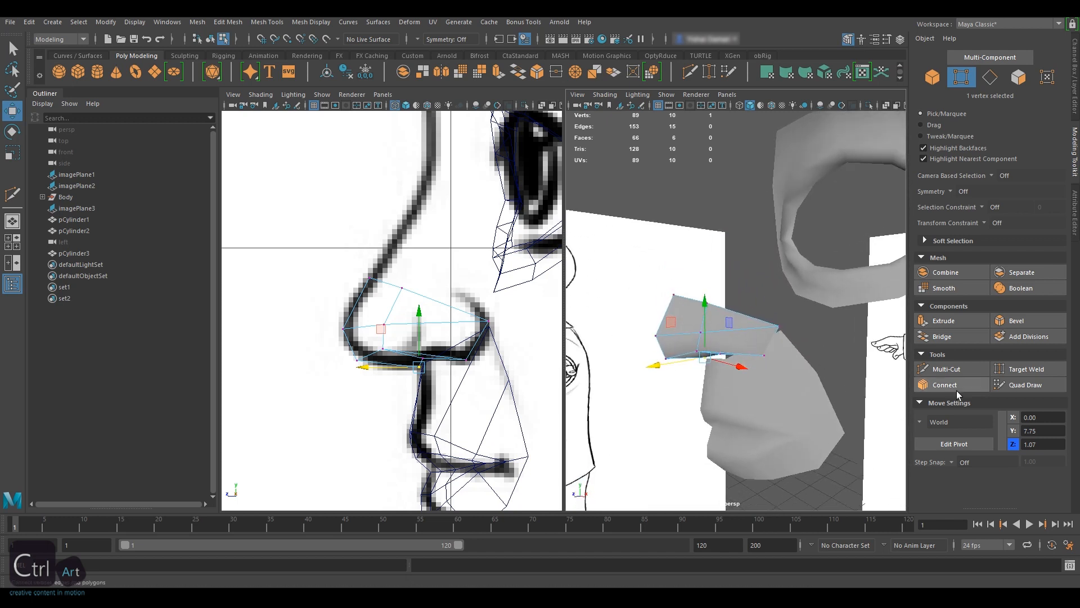
Step: With Multi-Cut, cut a vertical edge across the nostril's side face and switch to edge selection
click(949, 369)
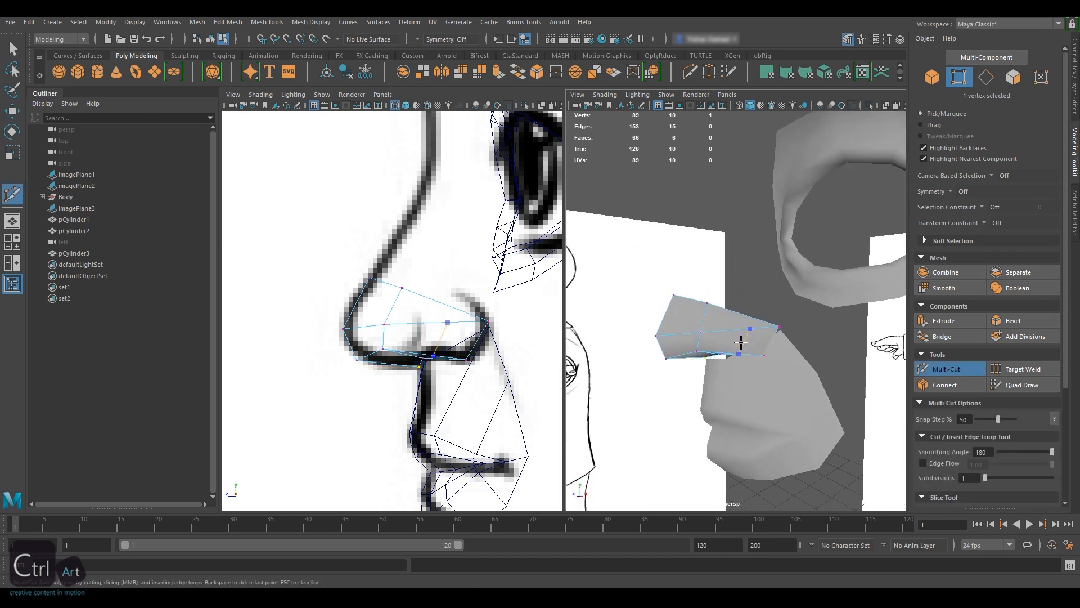
click(942, 376)
click(985, 80)
alt+drag(762, 282, 794, 291)
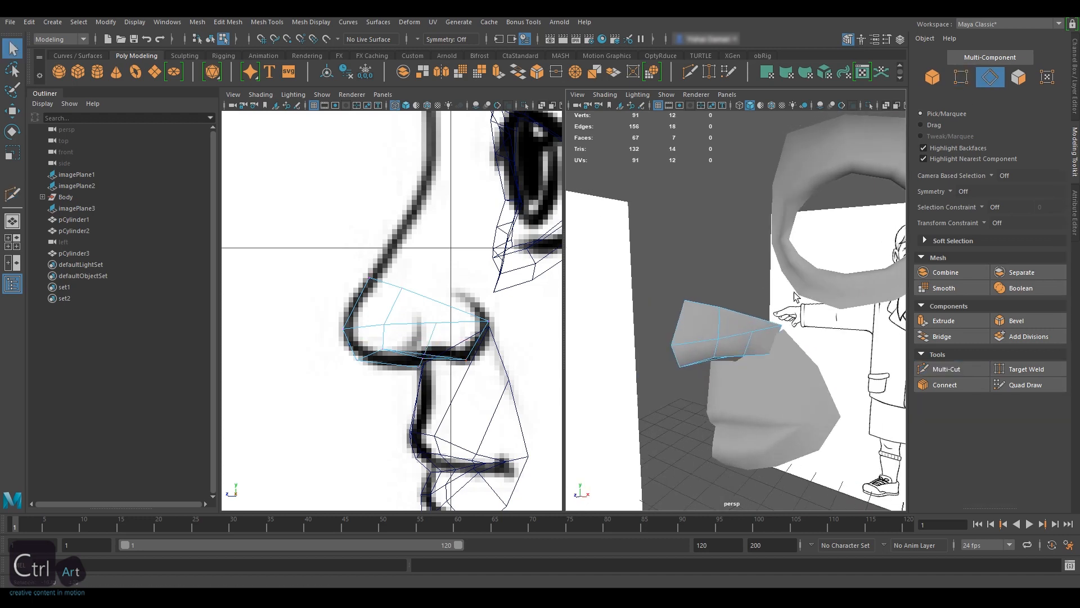
Step: Adjust the sideways position of the vertical edges cut into the nostril's side and underside
click(748, 343)
key(w)
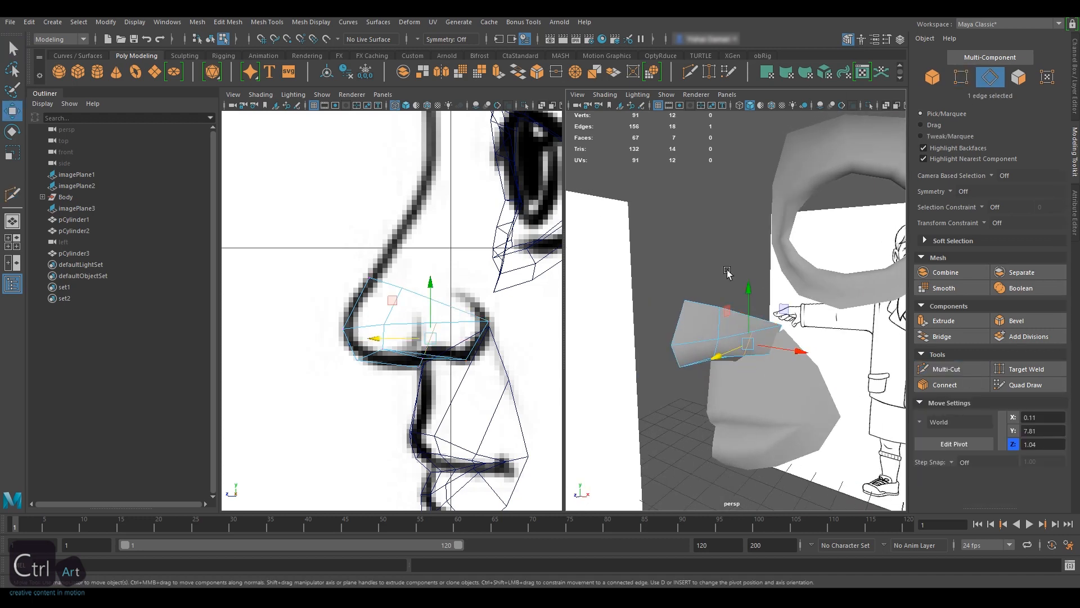
alt+drag(728, 272, 802, 356)
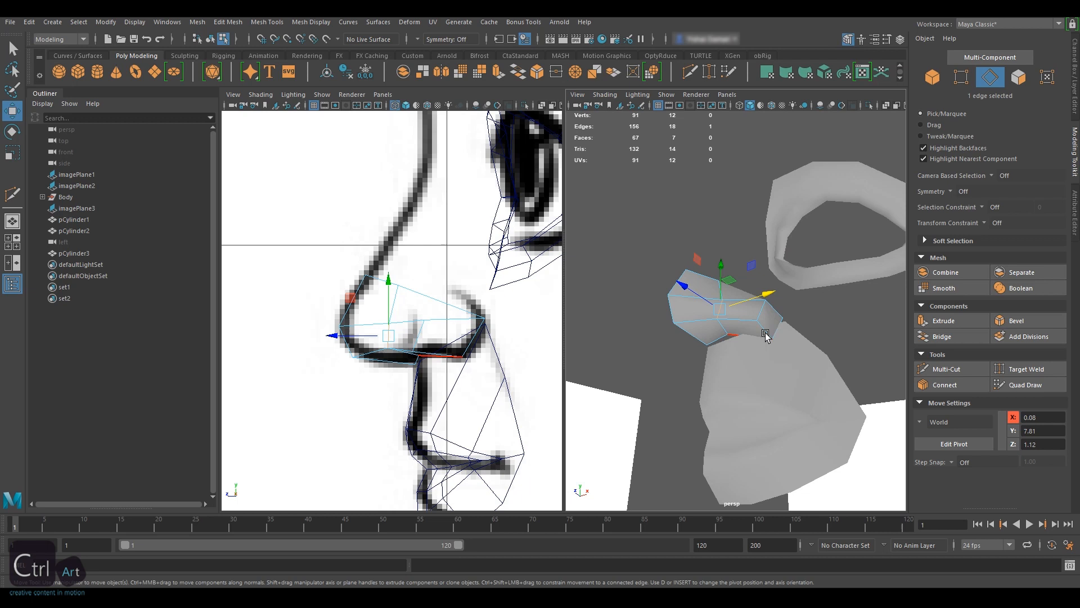
alt+drag(766, 334, 714, 351)
Step: With Multi-Cut, cut an edge from the nostril's side up to the nose patch's upper border and switch to vertex selection
click(948, 371)
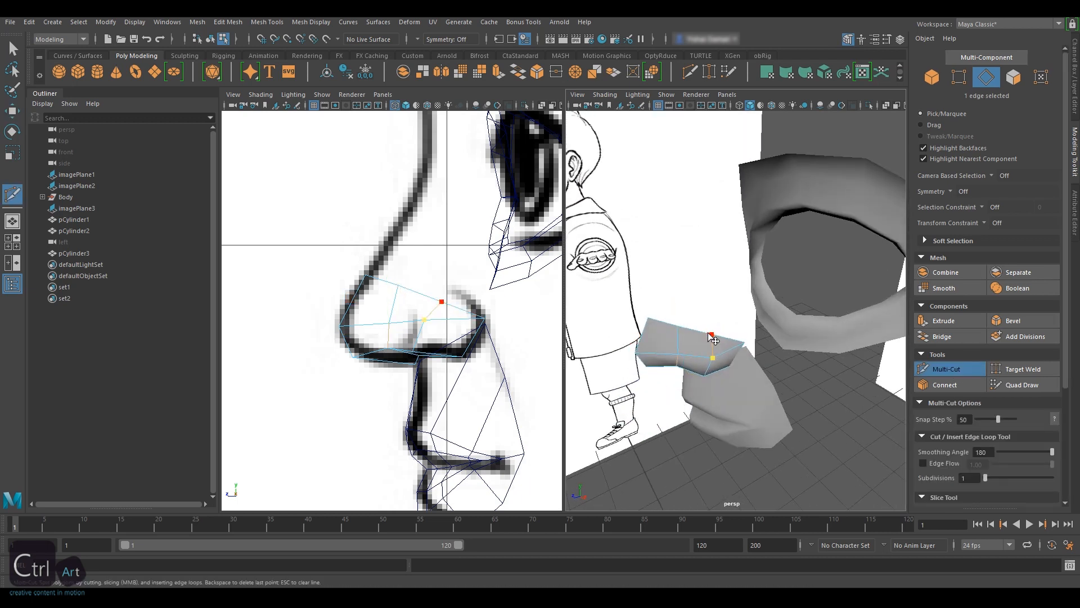
key(q)
click(960, 81)
alt+drag(714, 335, 699, 319)
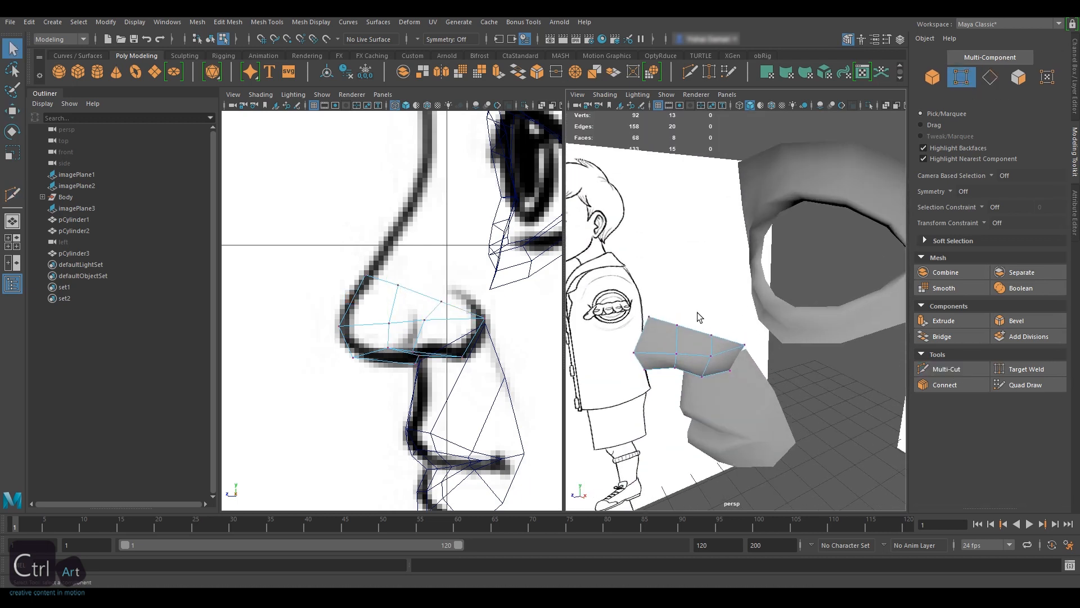
Step: Raise the two middle vertices along the nose patch's upper border
click(711, 339)
key(w)
drag(711, 282, 675, 271)
click(677, 325)
alt+right_drag(675, 271, 836, 351)
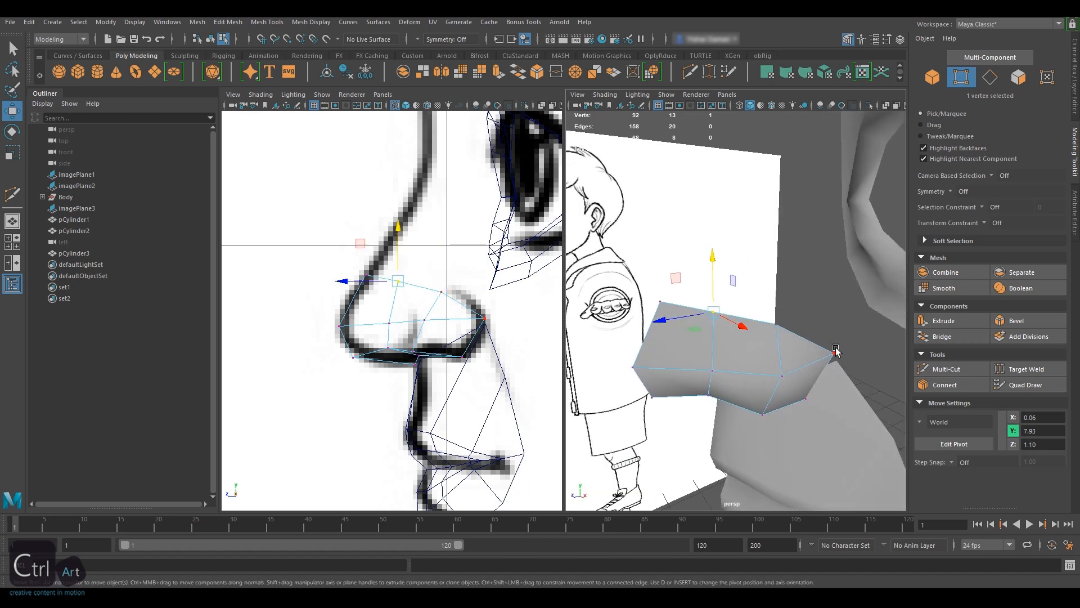
Step: Insert a vertex on the rear upper border edge of the nostril and move it outward to the front-view nostril outline
key(ctrl+shift+x)
click(806, 340)
key(q)
key(space)
drag(446, 287, 446, 316)
click(806, 340)
key(w)
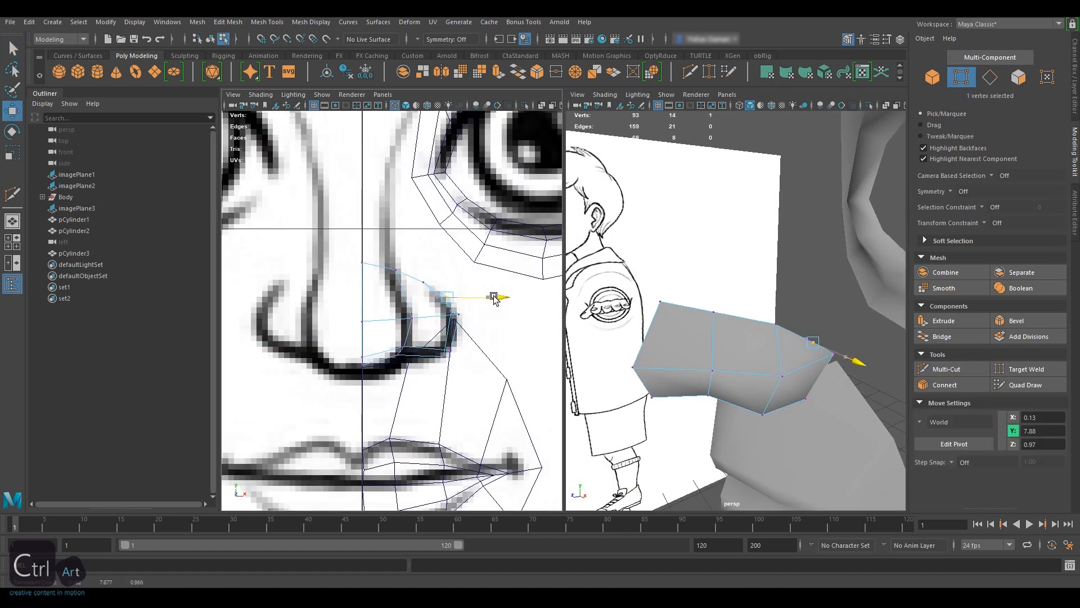
Step: Adjust the height of the upper nose vertices in the front view, and slide the outermost nostril vertex to round the wing
click(423, 282)
click(396, 270)
drag(423, 242, 397, 239)
mouse_move(703, 309)
alt+mouse_down()
mouse_move(759, 312)
mouse_move(697, 312)
alt+mouse_up()
click(837, 362)
ctrl+shift+drag(838, 364, 834, 364)
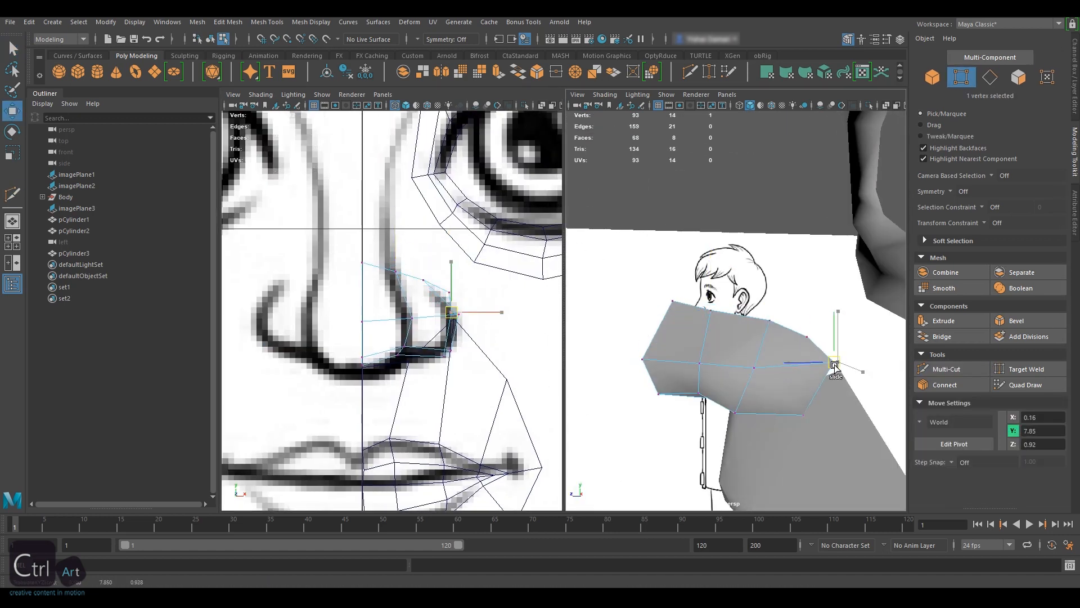
alt+drag(820, 316, 747, 272)
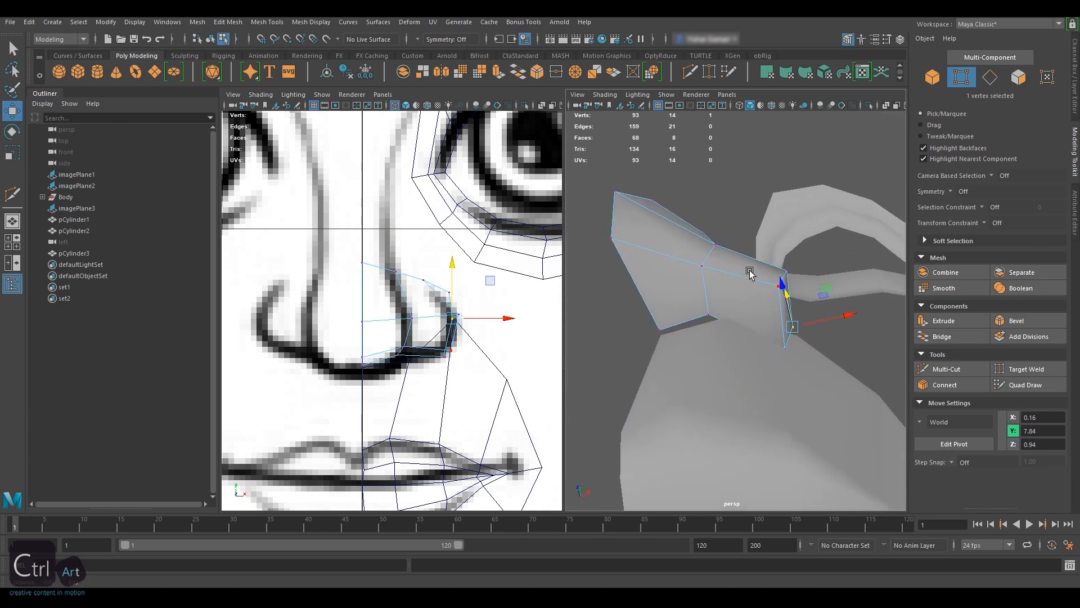
Step: Isolate the nose patch, extrude the face on the nostril's underside and scale the extruded face inward
click(1018, 80)
alt+drag(737, 312, 751, 260)
key(F8)
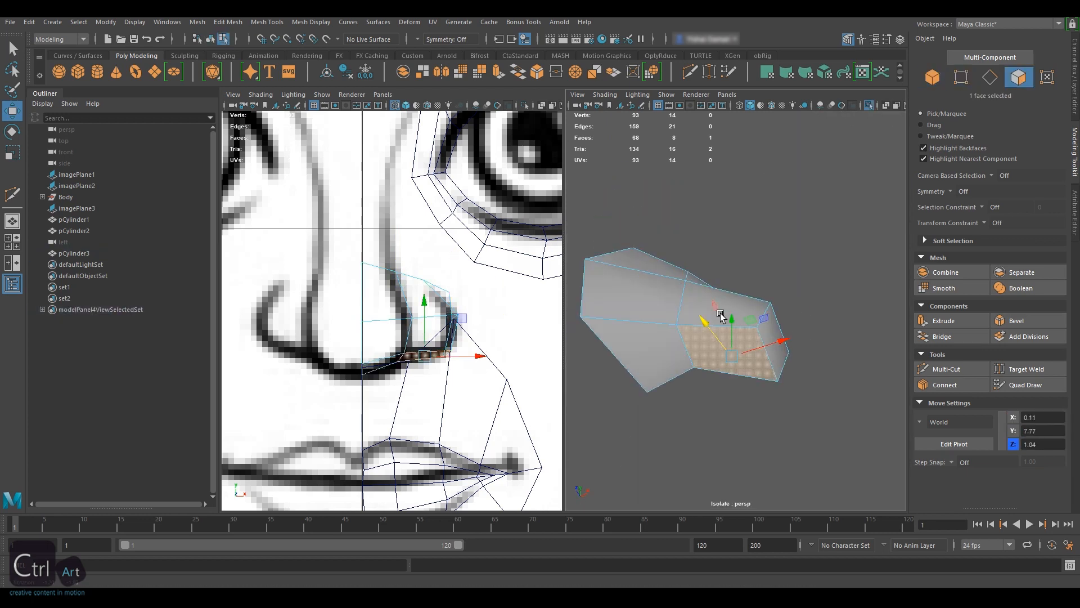
alt+drag(720, 316, 753, 316)
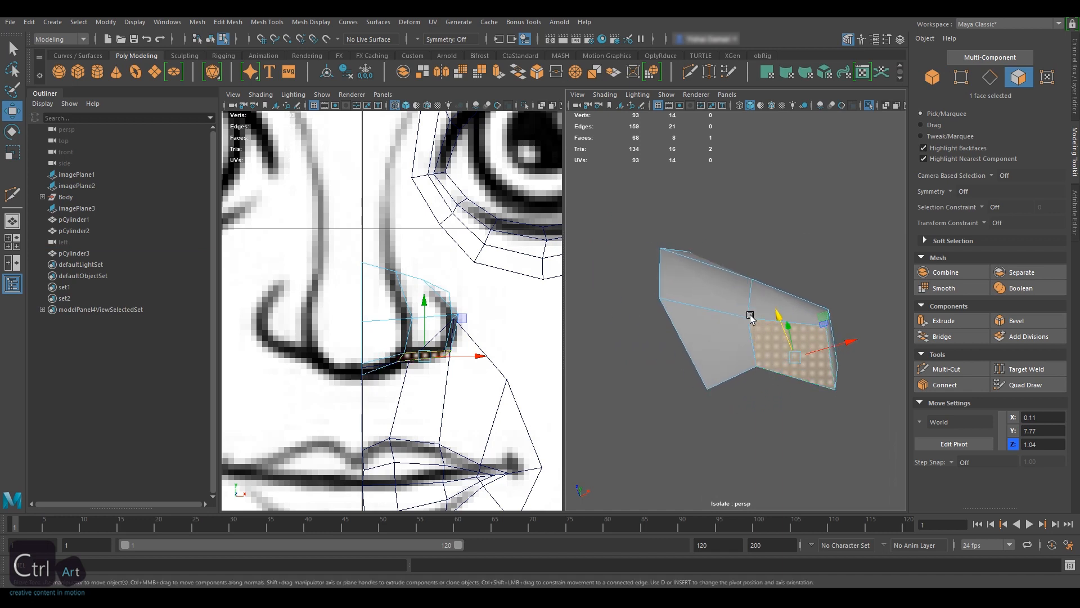
click(835, 242)
click(774, 343)
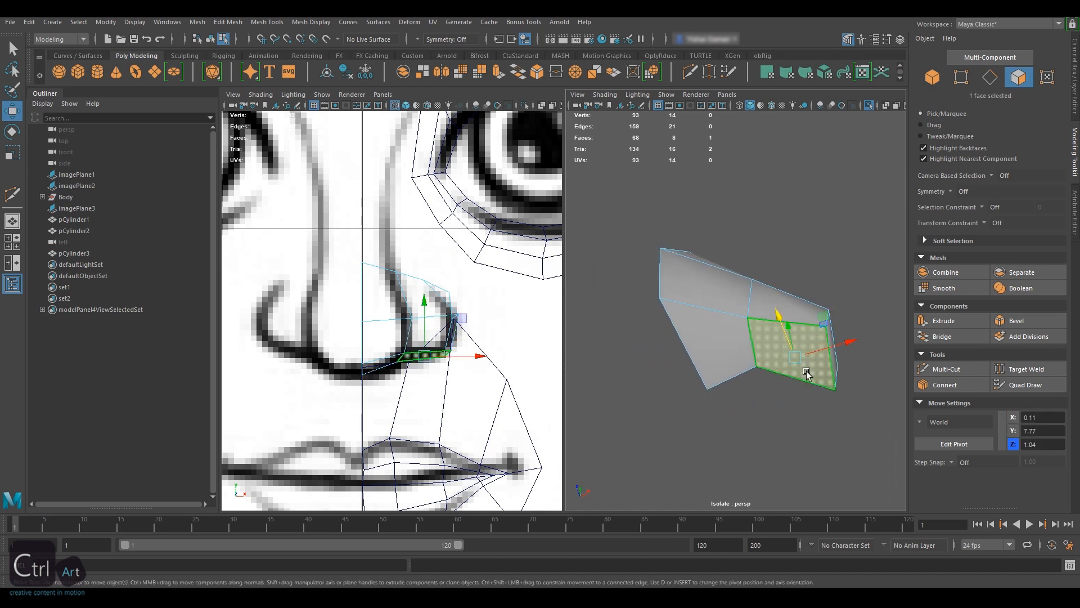
alt+drag(807, 374, 777, 349)
key(ctrl+e)
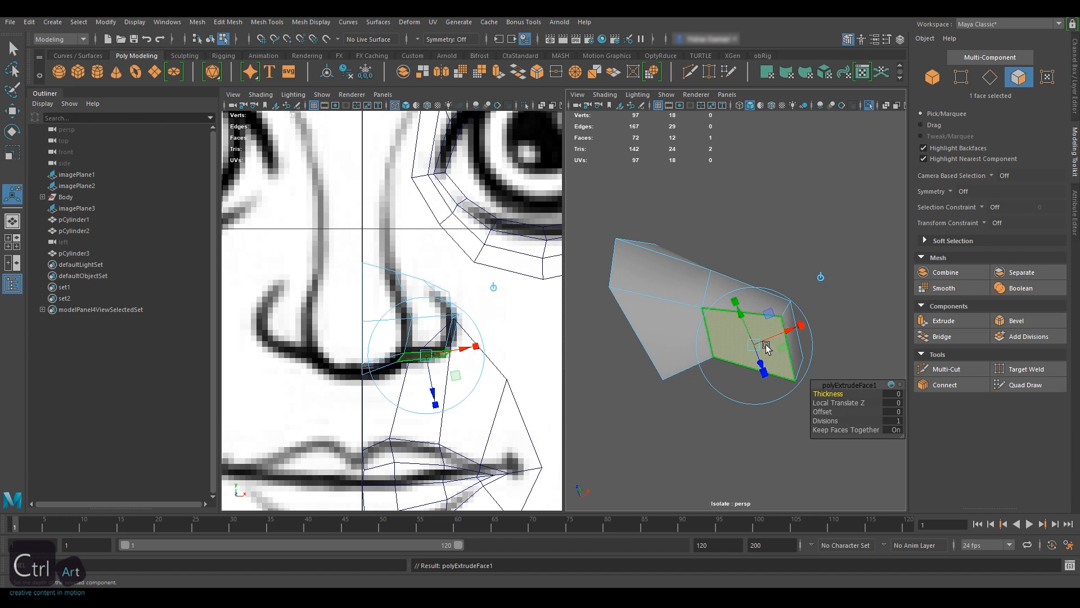
key(r)
alt+drag(767, 349, 778, 359)
alt+drag(778, 359, 765, 315)
drag(738, 261, 750, 291)
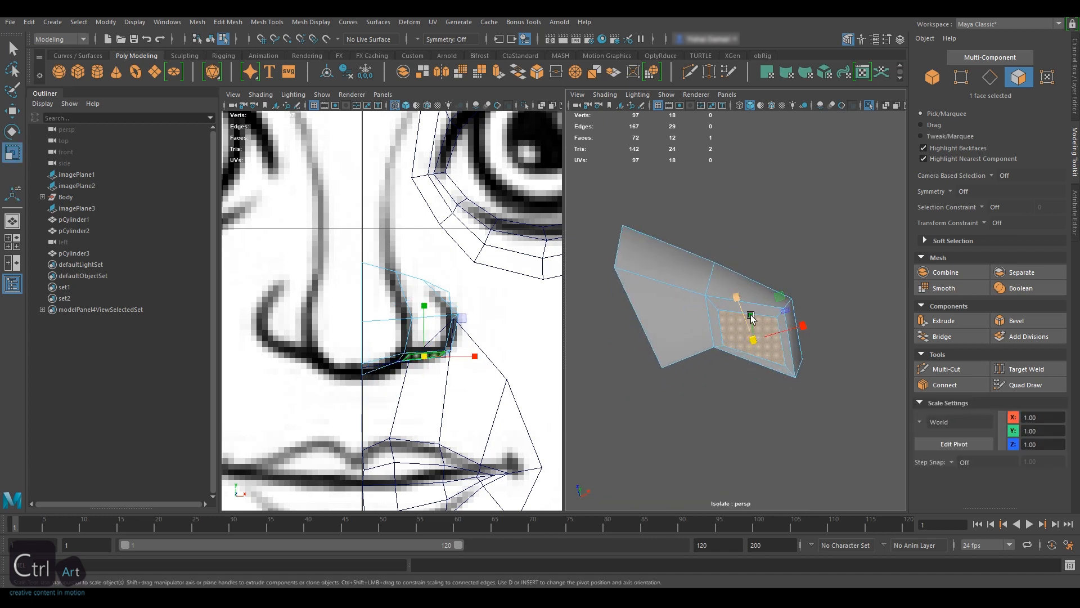
Step: Adjust an inner corner vertex of the nostril, extrude the inset face again to form the nostril cavity, and return to object mode
key(w)
key(F9)
click(724, 346)
key(F11)
alt+drag(730, 349, 736, 277)
key(ctrl+e)
key(q)
key(F8)
scroll(750, 285, down, 3)
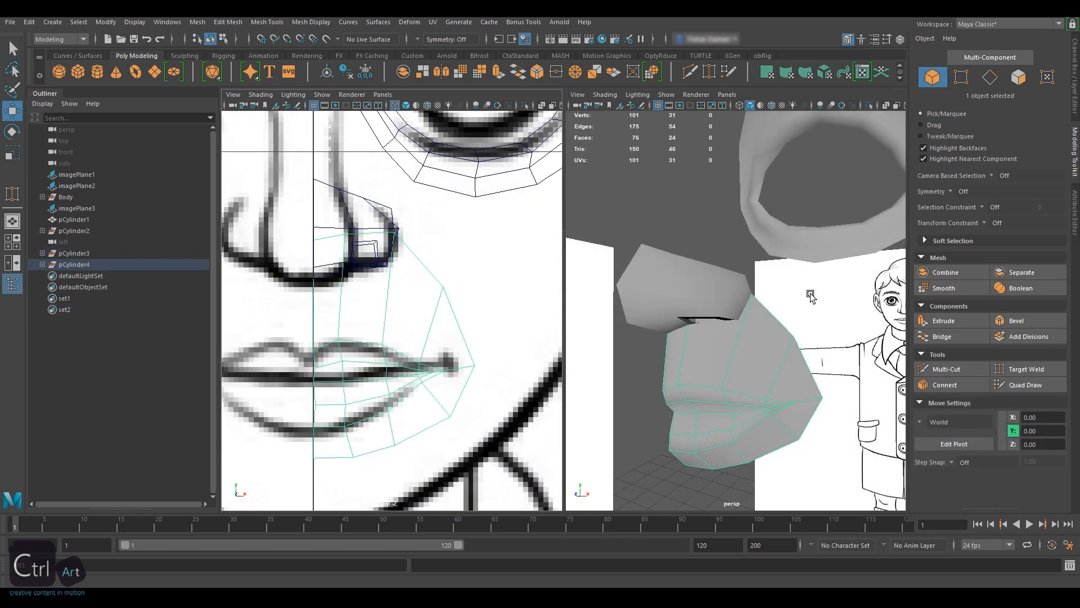
Step: Select the nose and mouth patches together and align the depth of their meeting vertices at the outer nostril
alt+drag(810, 296, 765, 277)
shift+click(740, 278)
click(960, 77)
alt+right_drag(772, 294, 815, 284)
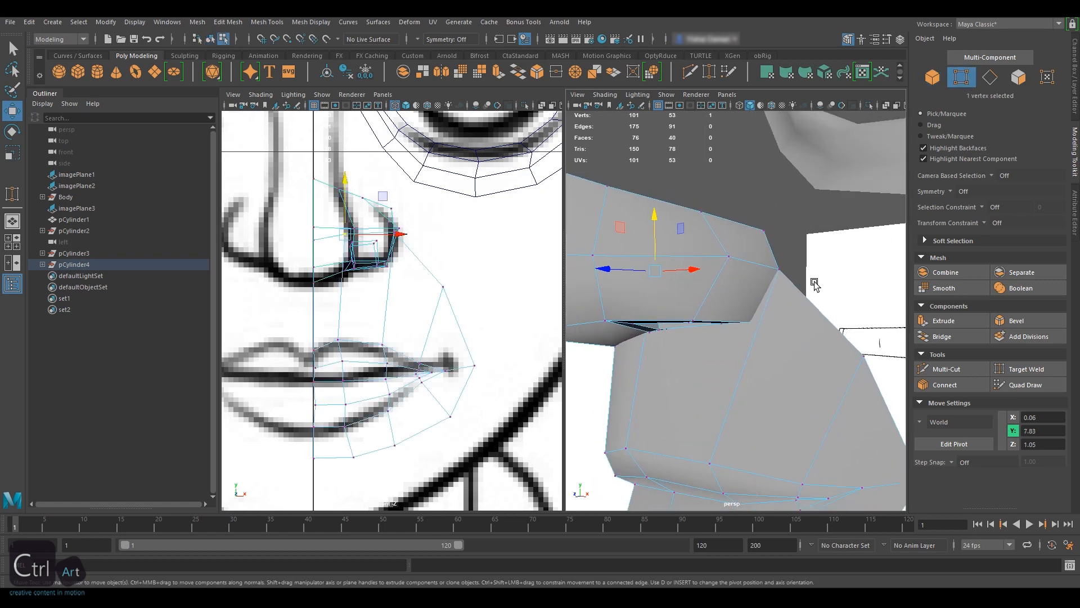
alt+drag(819, 276, 763, 290)
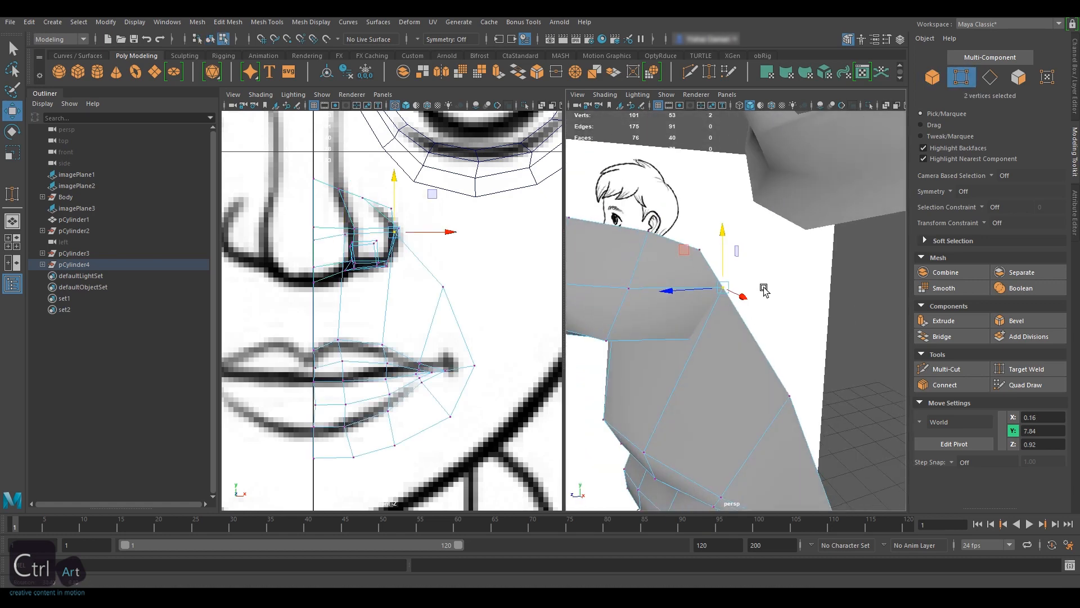
click(739, 297)
click(732, 293)
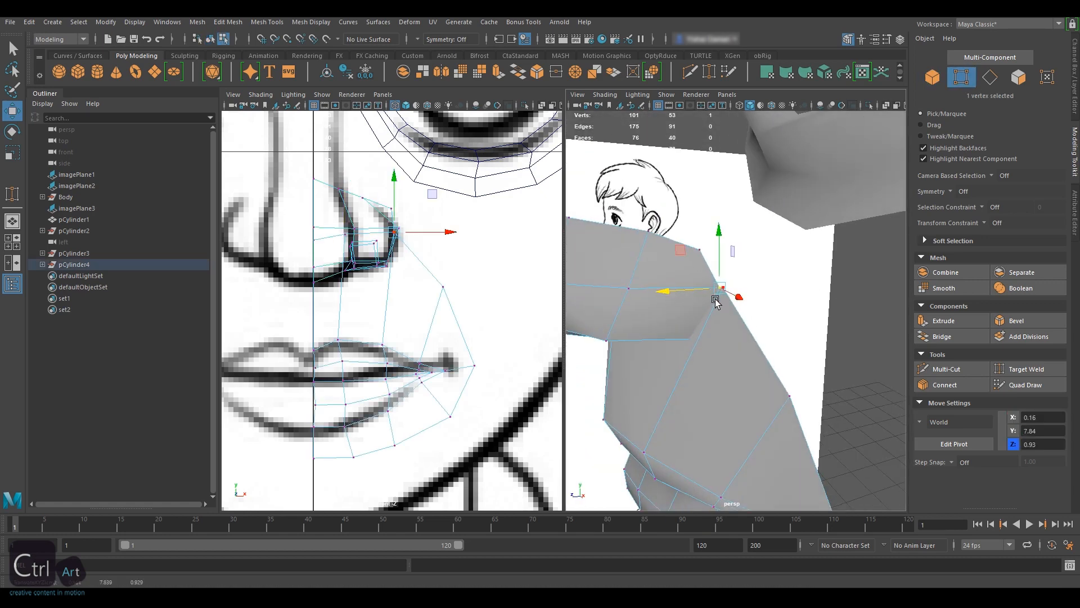
drag(681, 292, 708, 297)
scroll(723, 308, down, 3)
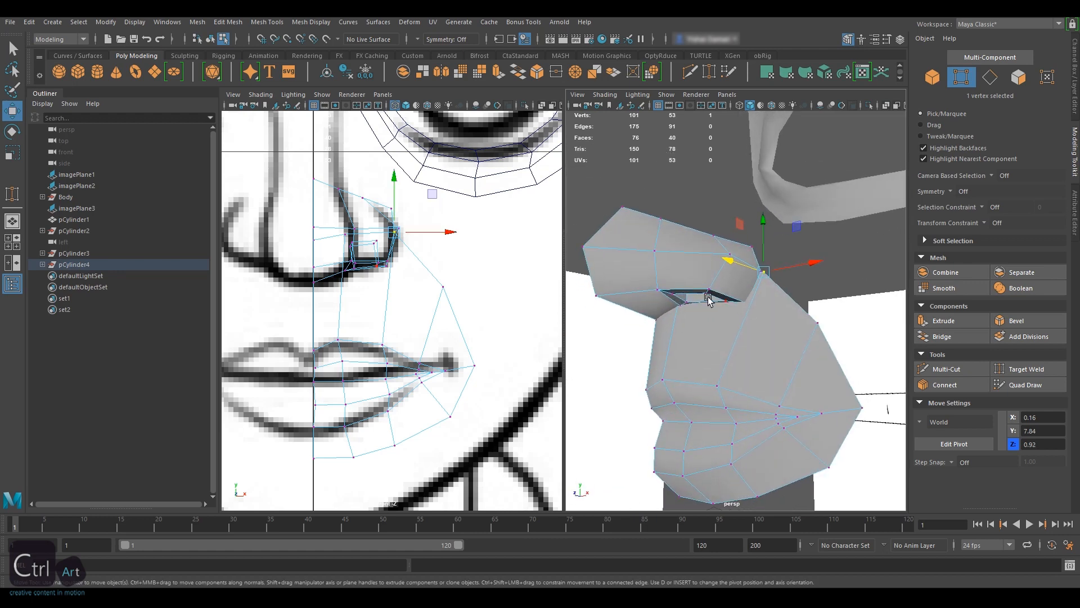
Step: With Multi-Cut, insert an edge loop around the mouth between the lips and the patch's outer border
alt+drag(734, 442, 780, 367)
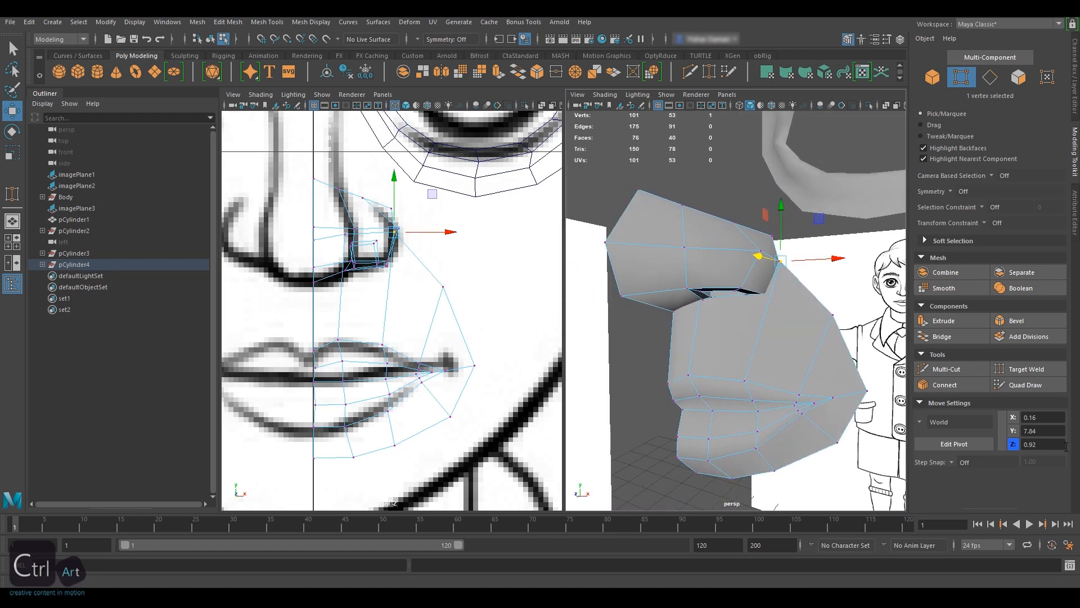
click(946, 369)
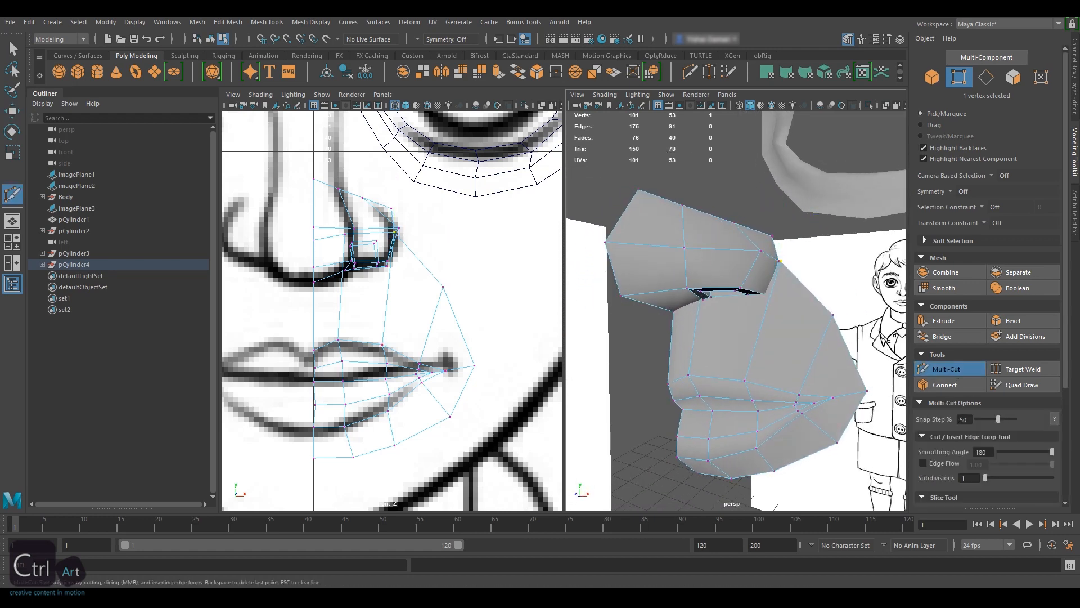
ctrl+click(767, 299)
click(955, 369)
alt+drag(790, 366, 779, 307)
right_drag(795, 336, 831, 301)
click(961, 76)
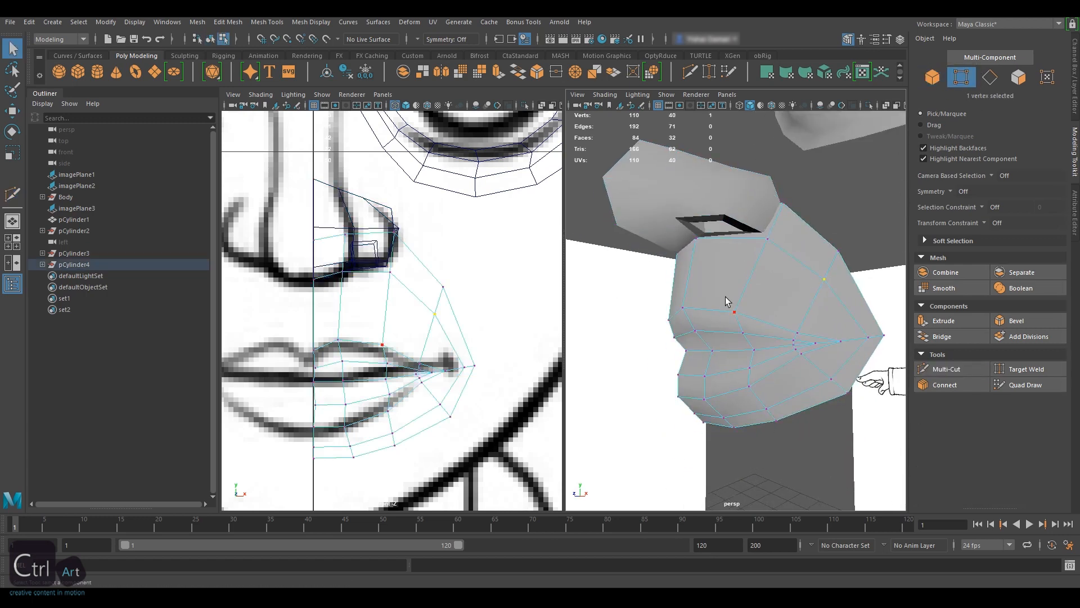
Step: Slide the vertices of the new mouth loop along the cheek, mouth corner and chin to even out its spacing
key(w)
click(818, 293)
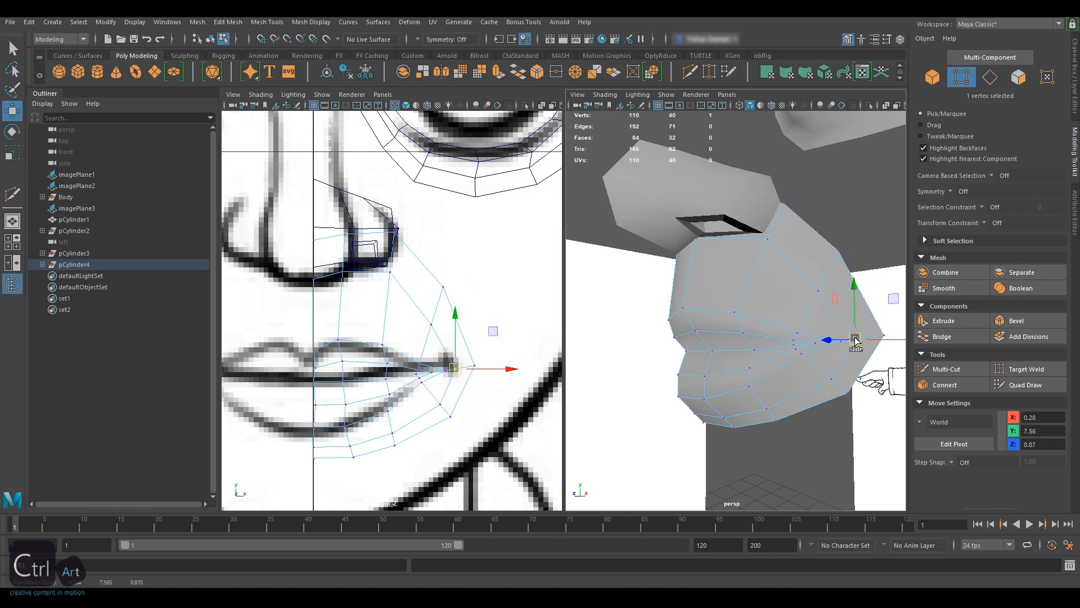
click(719, 421)
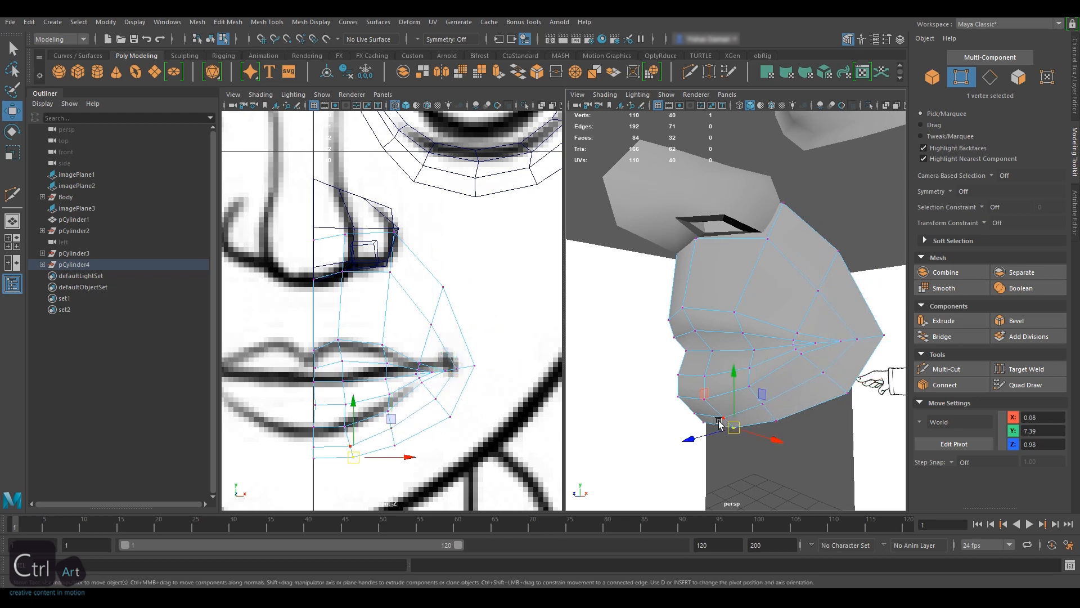
alt+drag(719, 422, 773, 261)
click(775, 255)
Step: Delete the two mouth-patch faces that overlap the underside of the nose
alt+drag(773, 261, 596, 275)
scroll(790, 288, up, 6)
alt+drag(783, 285, 664, 253)
key(F11)
click(716, 281)
shift+click(784, 315)
key(Delete)
scroll(754, 243, down, 4)
alt+drag(819, 280, 838, 304)
key(ctrl+z)
key(Delete)
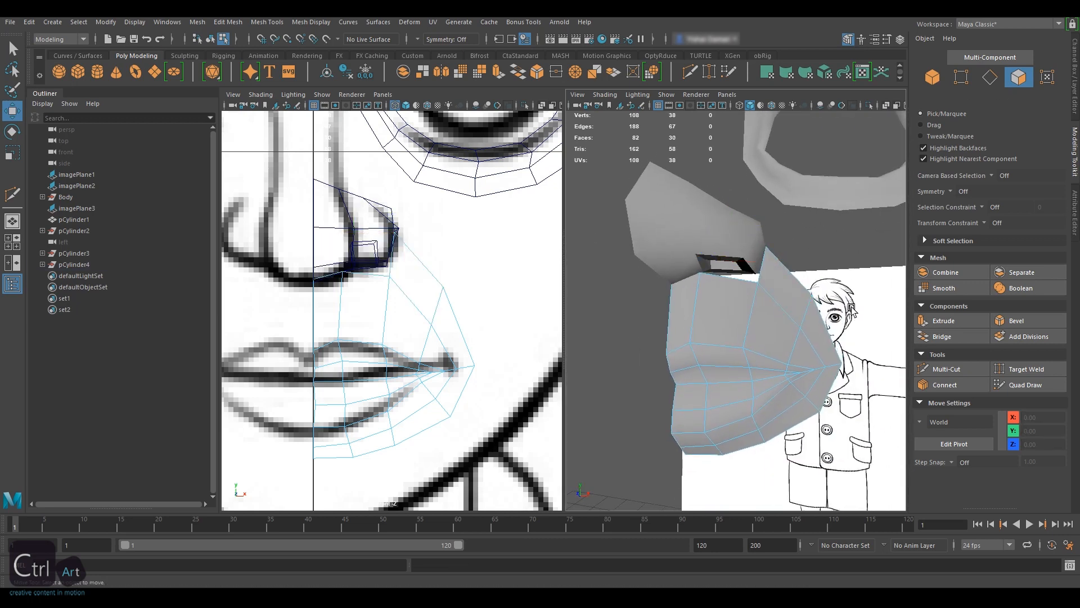
Step: Combine the nose patch and the mouth patch into one mesh
click(932, 77)
click(726, 284)
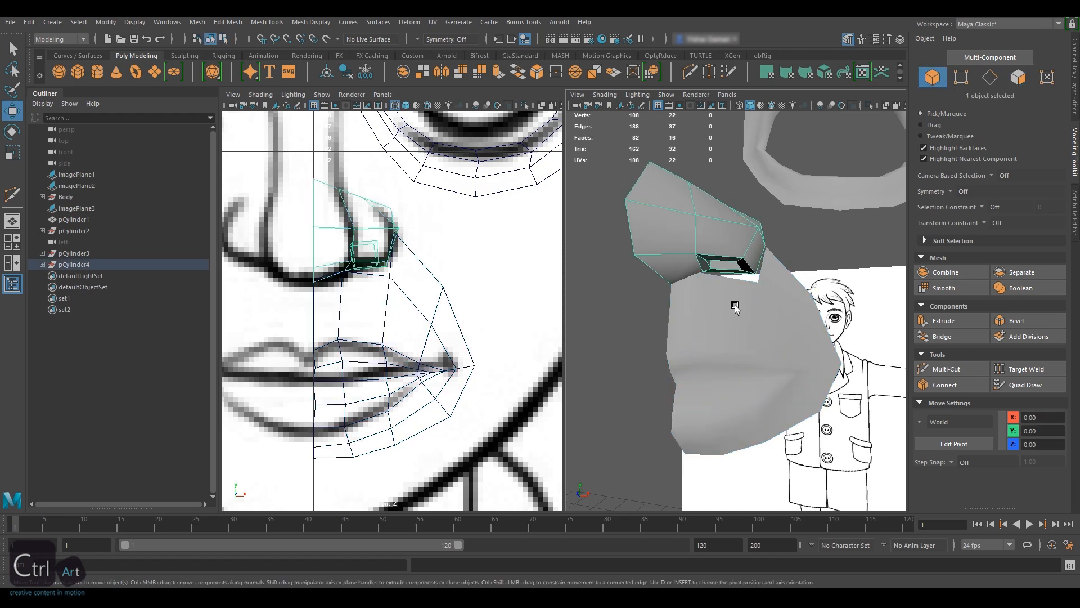
shift+click(733, 306)
click(198, 24)
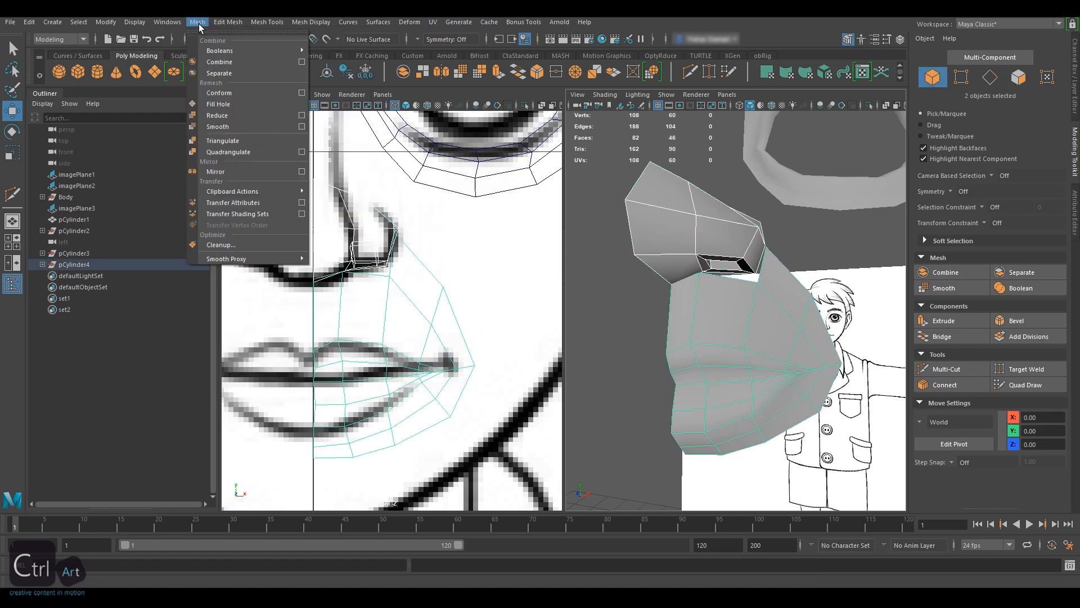
click(225, 62)
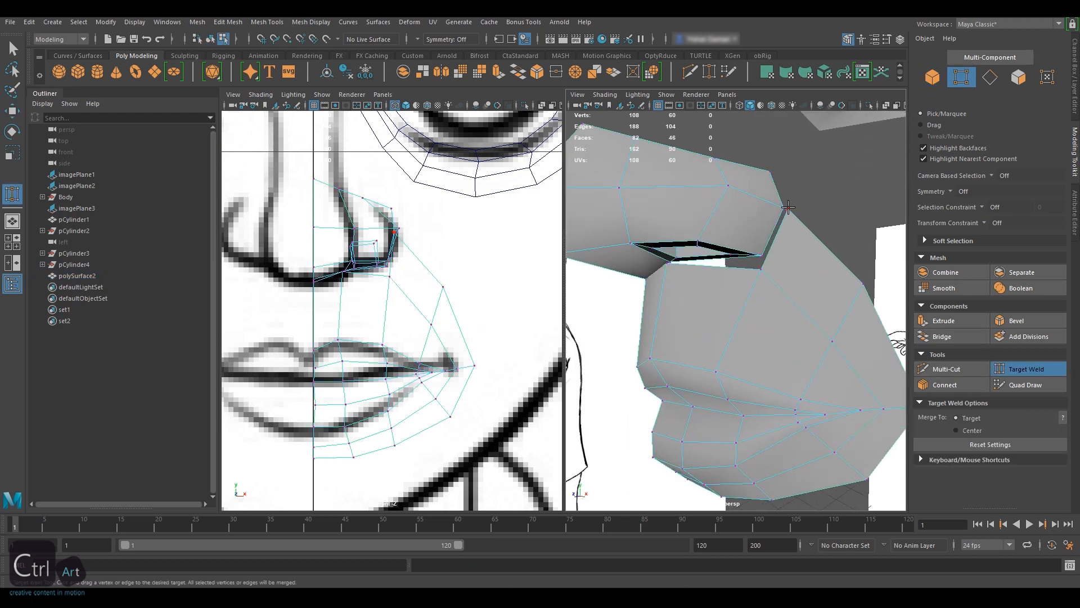
Step: Target-weld the mouth's top border vertices to the matching nose and nostril vertices, and preview the joined mesh smoothed
drag(755, 273, 762, 255)
alt+drag(762, 256, 808, 298)
alt+drag(808, 298, 711, 289)
key(q)
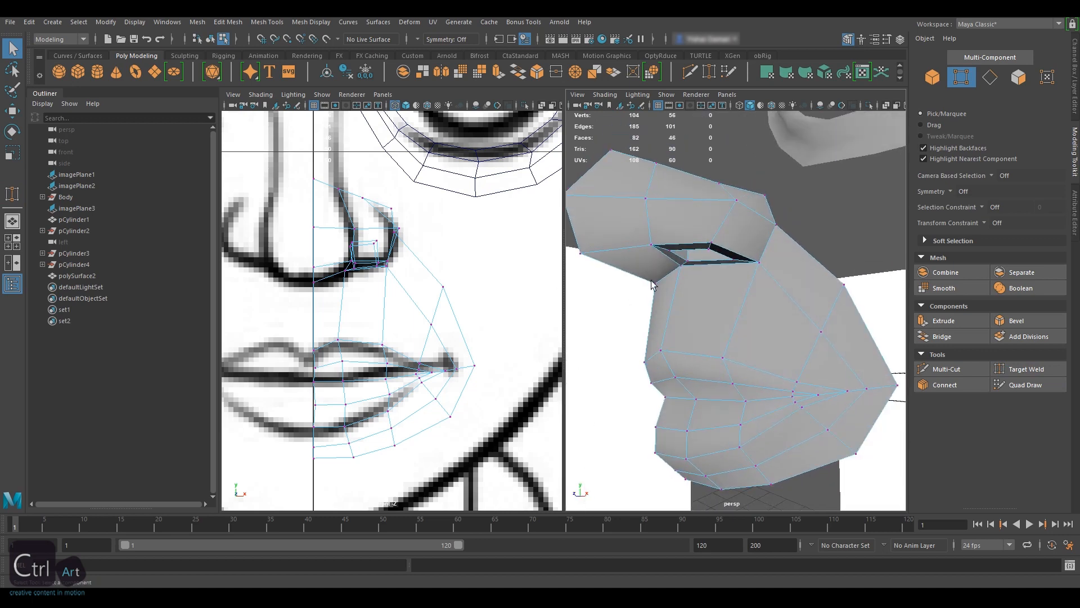
key(3)
key(1)
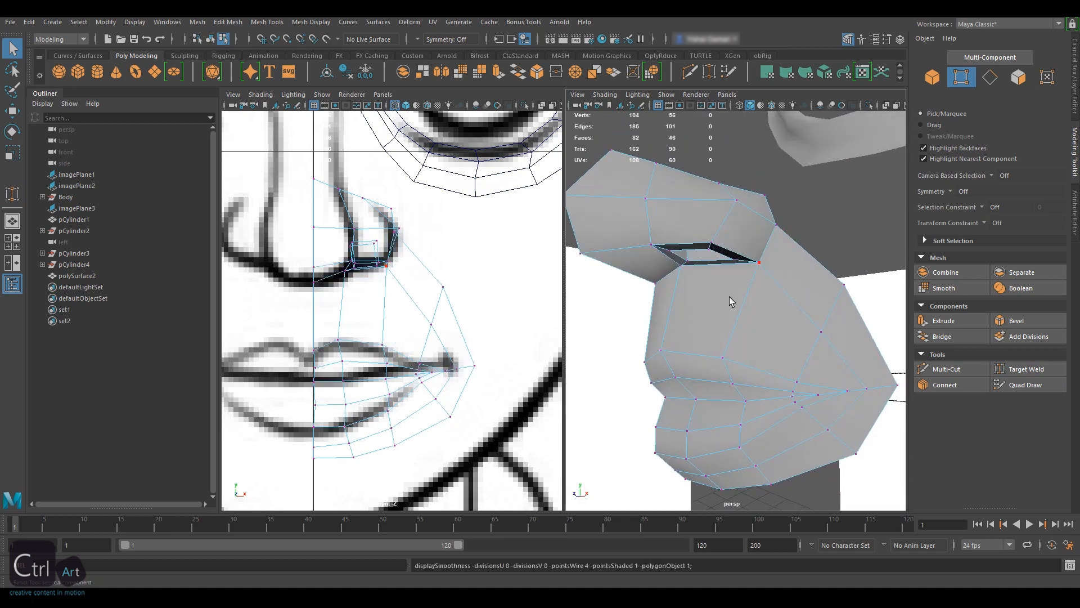
key(3)
alt+drag(758, 301, 703, 306)
key(1)
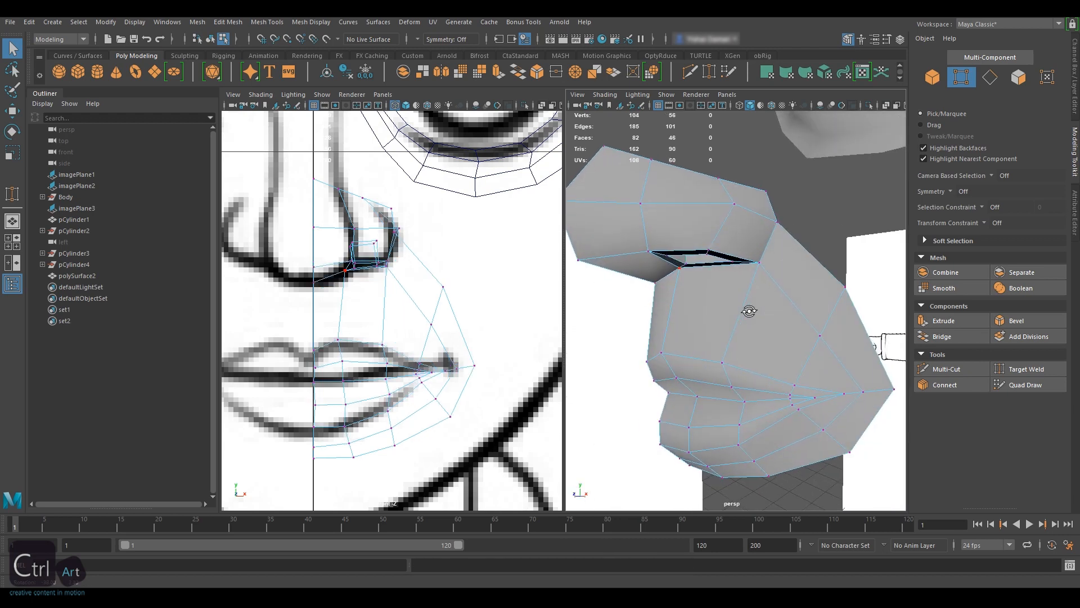
Step: Switch the reference viewport to the side view and move the cheek vertex between nostril and mouth corner slightly upward
key(space)
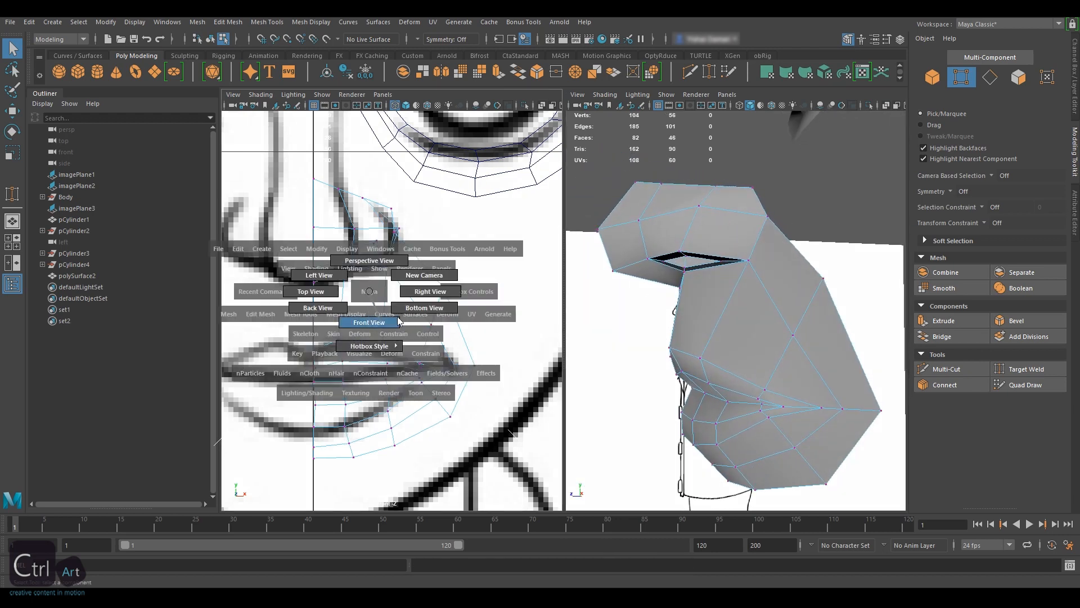
drag(398, 321, 450, 303)
alt+middle_drag(376, 321, 391, 290)
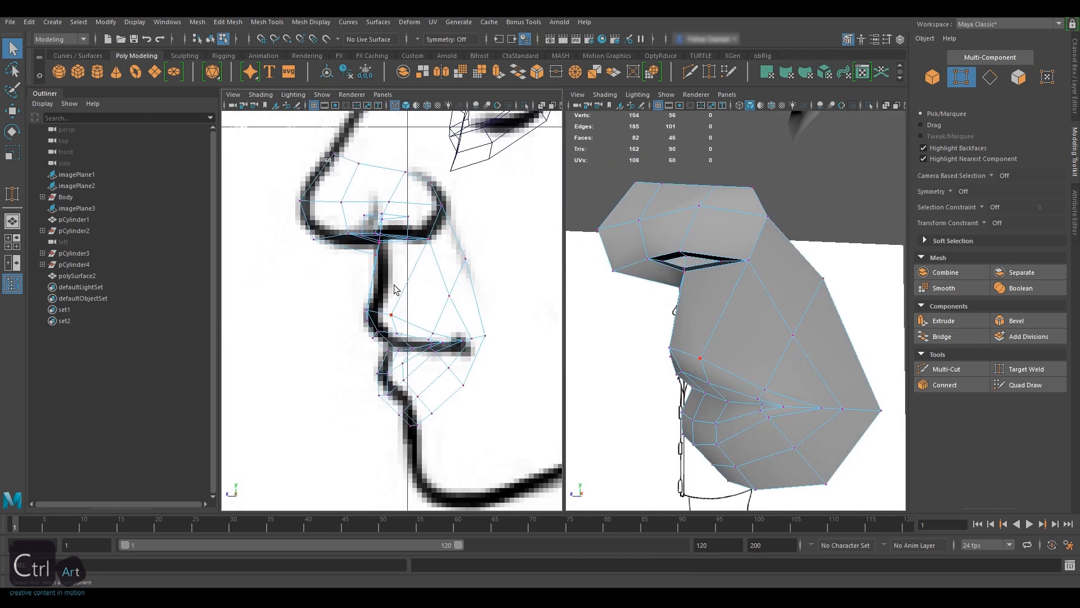
click(793, 337)
key(w)
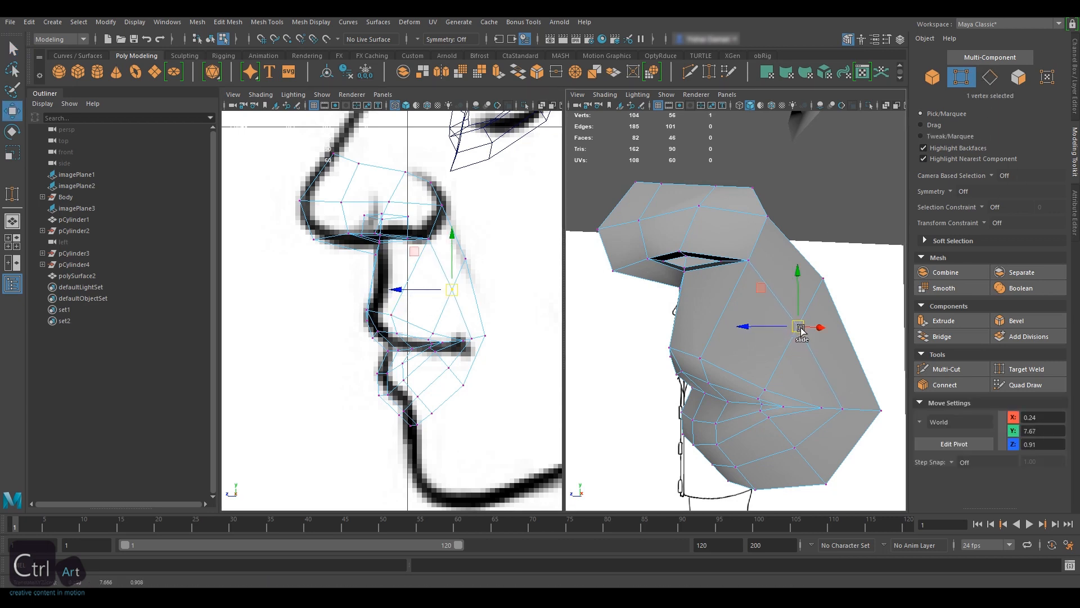
alt+drag(755, 349, 802, 349)
Step: With Multi-Cut, insert another edge loop around the mouth, running from below the nose past the mouth corner to the chin
click(1017, 78)
click(960, 372)
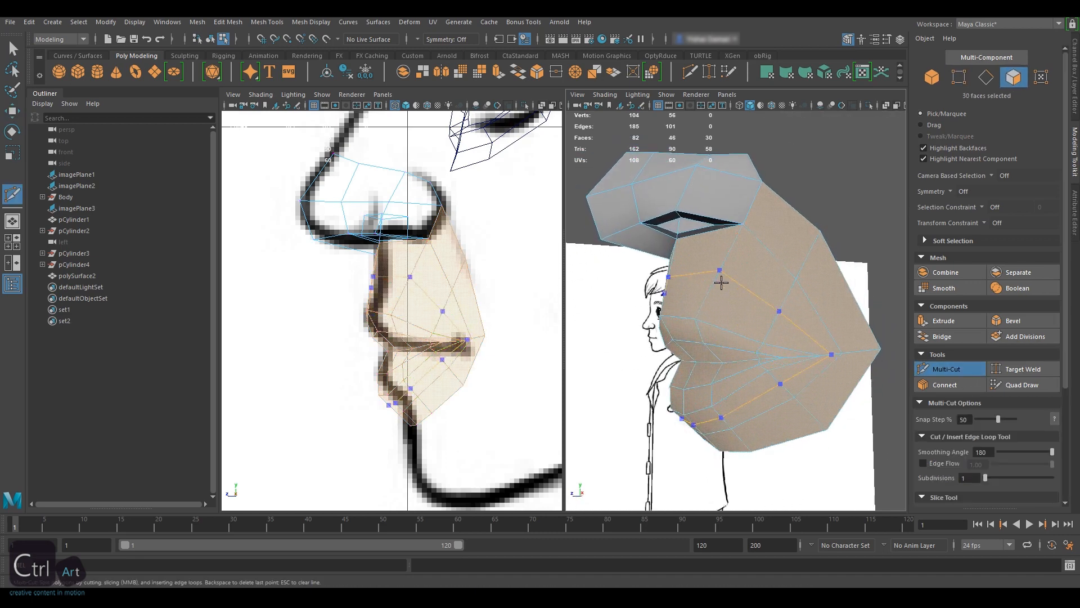
key(Return)
key(q)
alt+drag(709, 295, 801, 284)
Step: Select the three new loop edges between the nose and upper lip and move them along their normal with Transform Component
key(F10)
double_click(658, 284)
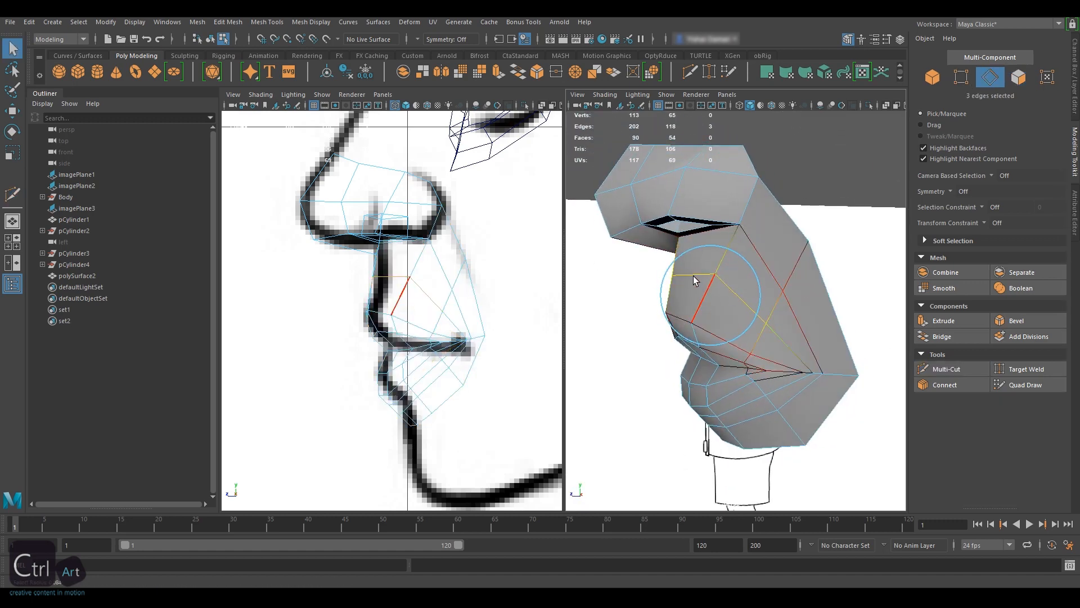
alt+drag(720, 312, 862, 376)
shift+right_drag(862, 377, 864, 454)
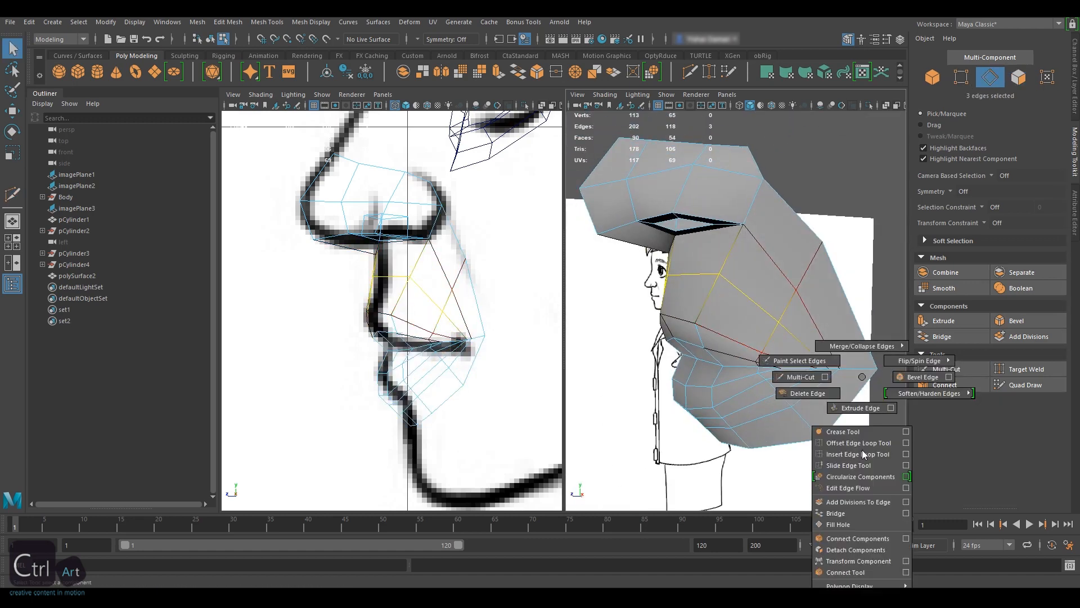
shift+right_drag(864, 564, 860, 561)
alt+drag(799, 332, 708, 315)
drag(690, 319, 694, 318)
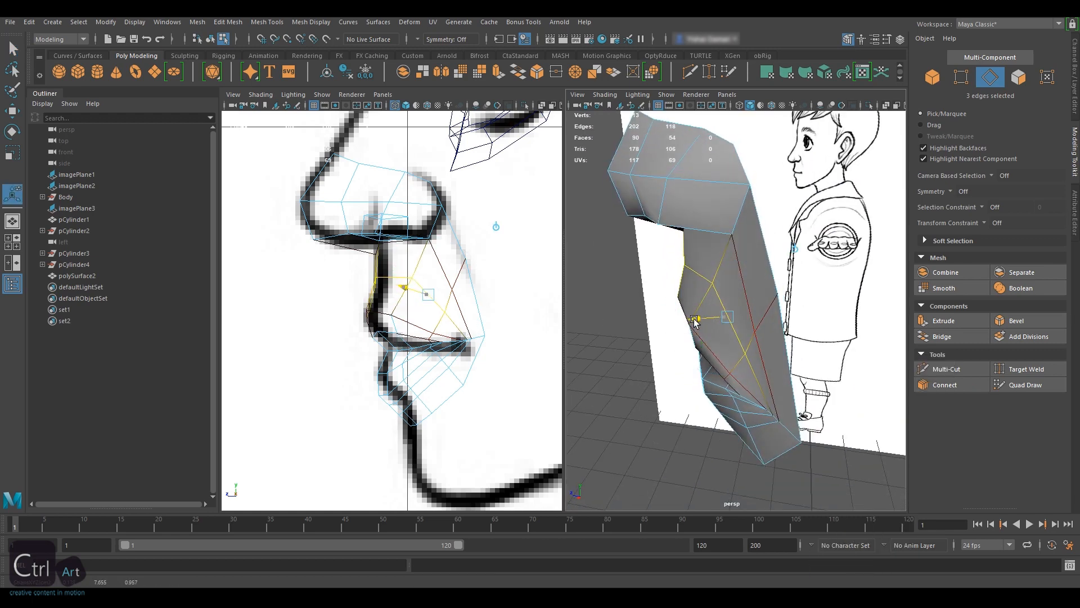
Step: Apply Transform Component to the three-edge rows below the lower lip to shape the crease above the chin
alt+drag(710, 433, 772, 398)
click(778, 394)
shift+click(716, 425)
shift+click(675, 434)
key(b)
key(b)
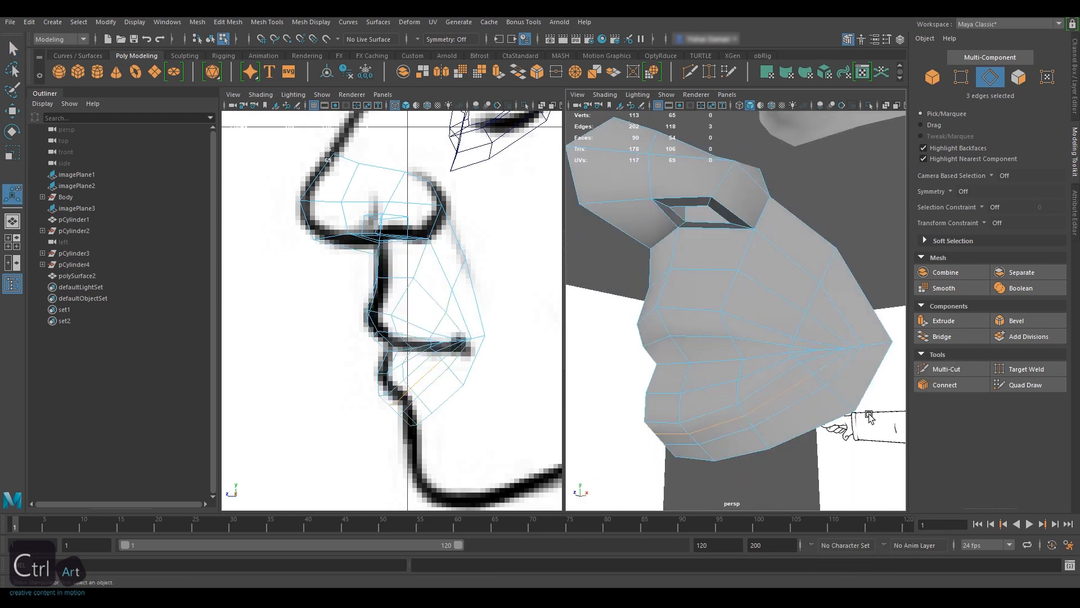
shift+right_drag(829, 377, 818, 564)
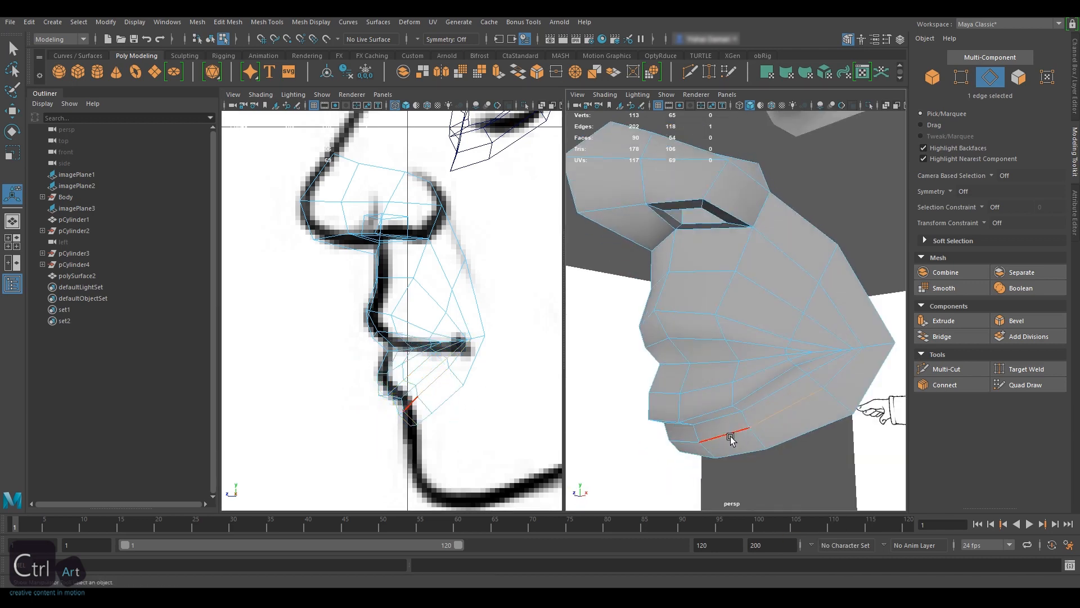
click(724, 437)
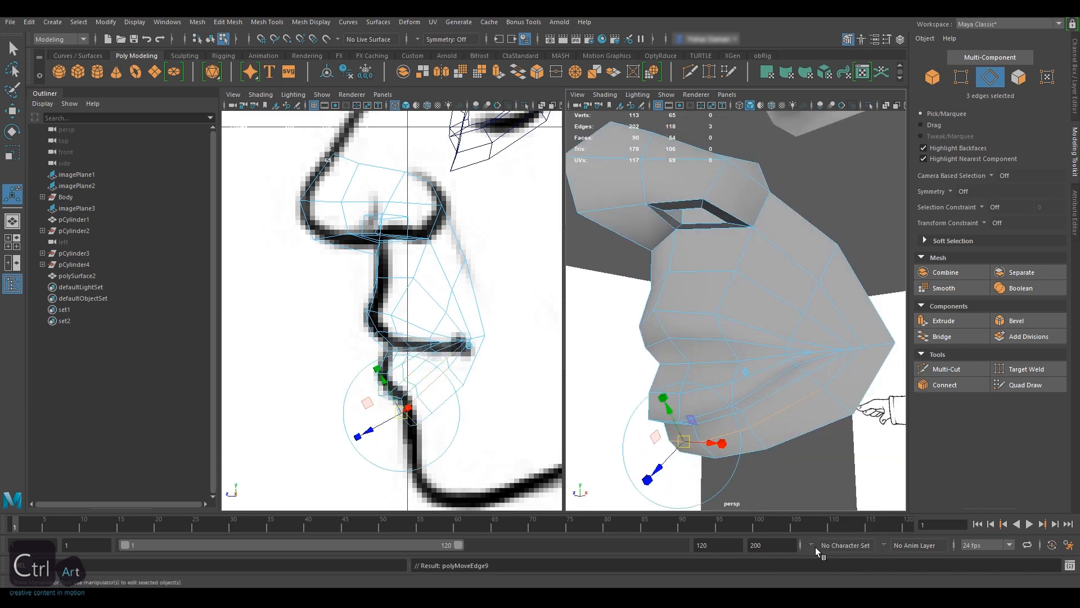
key(q)
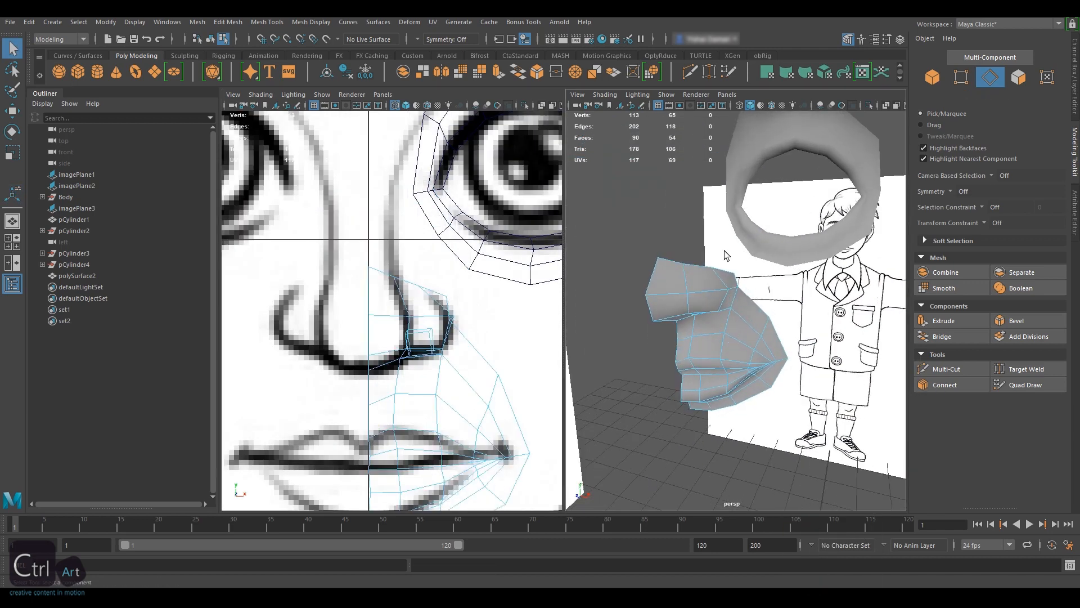
Step: Extrude the two upper edges of the nose and move them up toward the nose bridge
alt+drag(676, 200, 674, 284)
key(ctrl+e)
key(w)
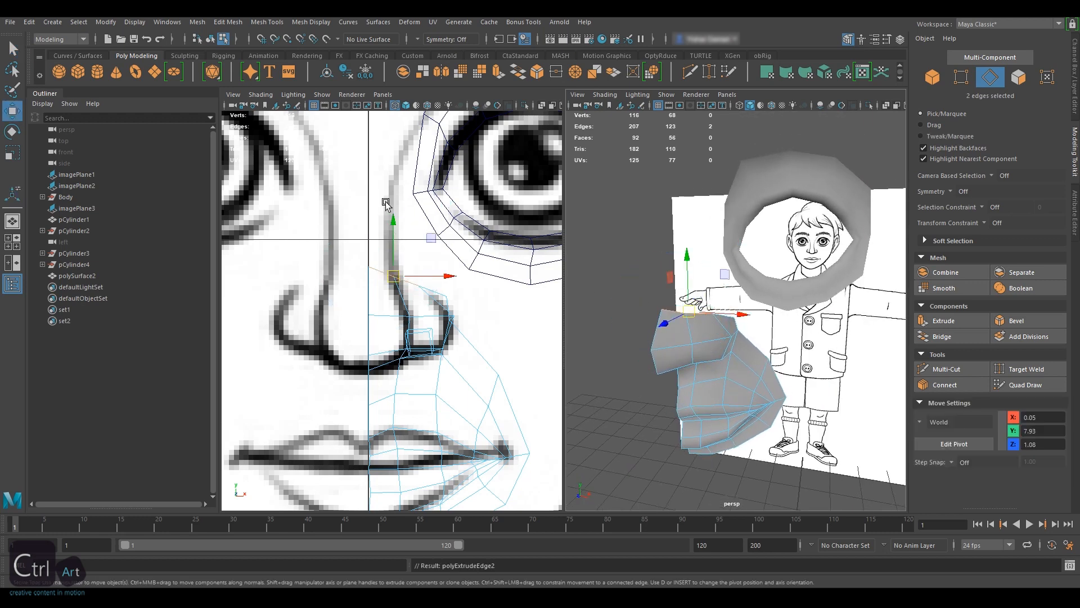
drag(386, 220, 382, 136)
alt+middle_drag(433, 162, 448, 197)
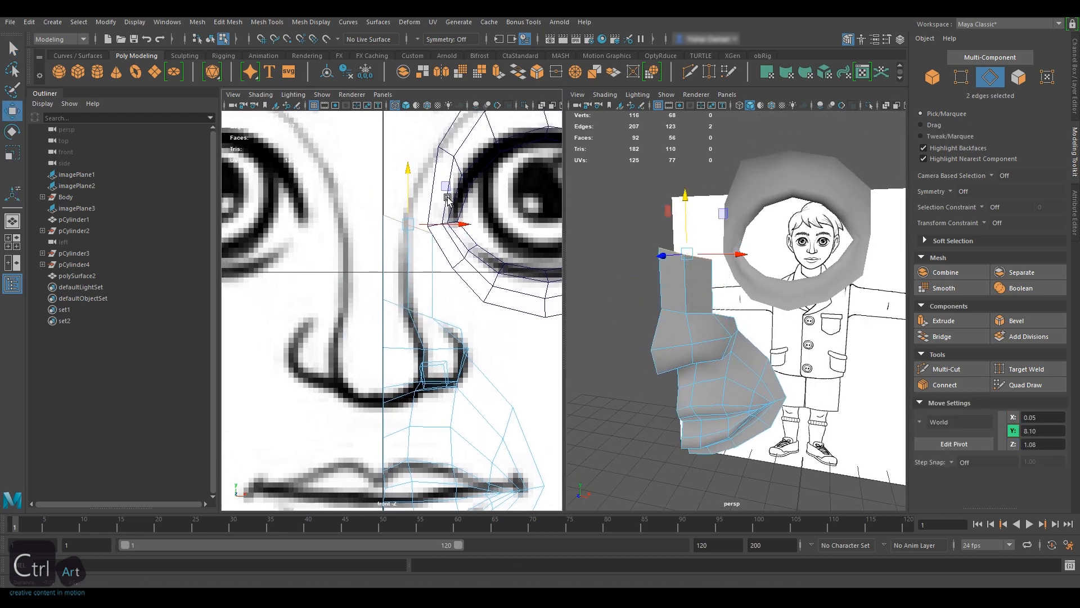
Step: Adjust the upper vertices of the nose bridge strip to follow the front reference drawing
click(958, 80)
drag(408, 225, 401, 220)
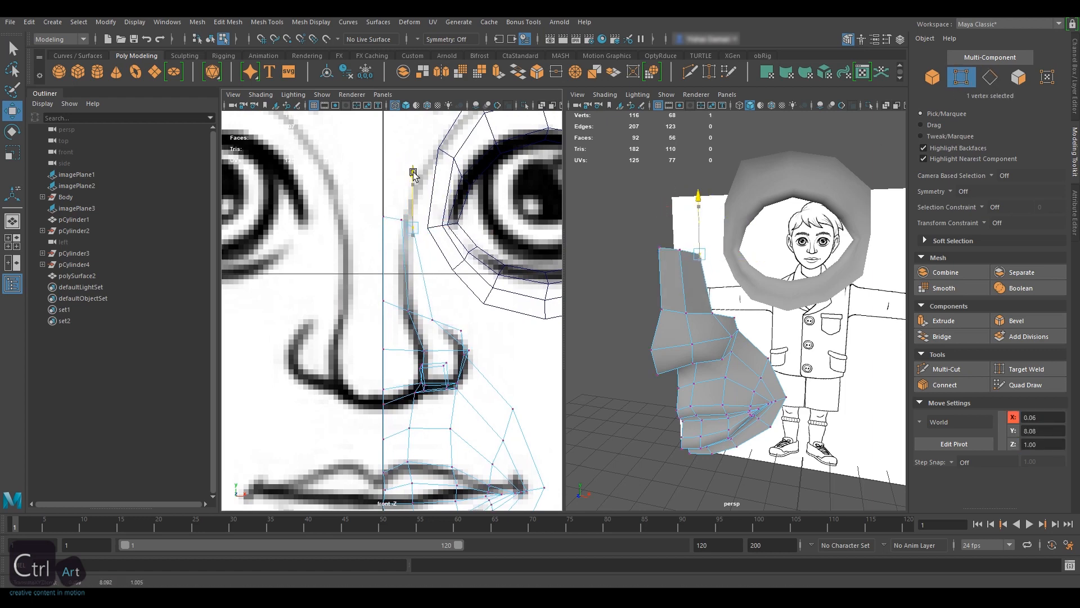
drag(413, 173, 413, 171)
click(383, 300)
drag(383, 239, 383, 246)
Step: In the side view, shift the nose bridge vertices backward to follow the nose profile
key(space)
drag(410, 282, 474, 284)
click(409, 218)
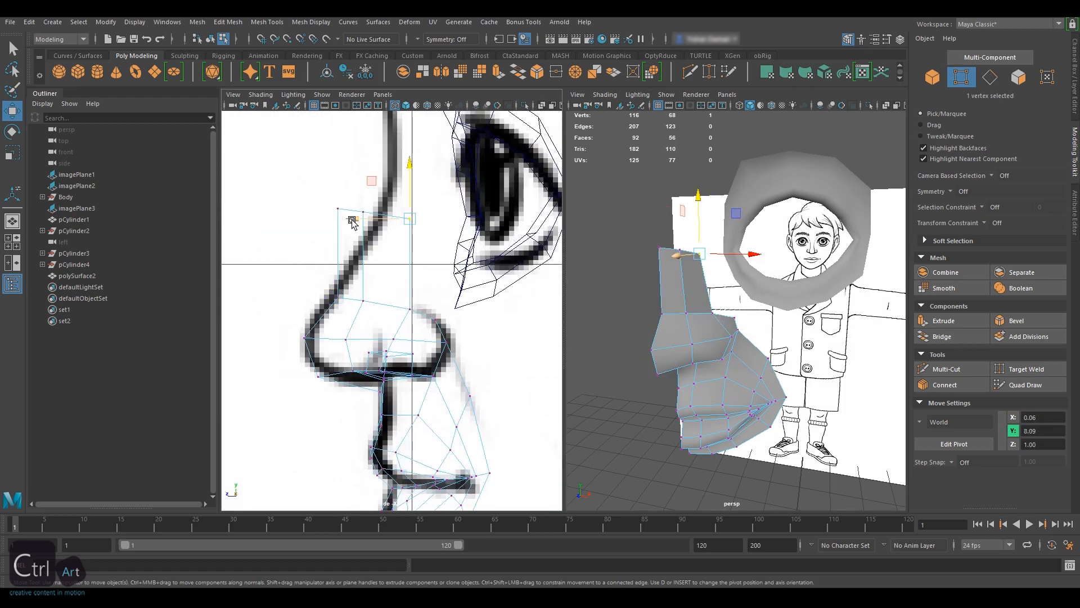
drag(352, 220, 389, 220)
click(410, 309)
click(363, 211)
drag(311, 212, 360, 213)
click(362, 300)
drag(310, 299, 316, 298)
click(338, 209)
drag(280, 212, 328, 212)
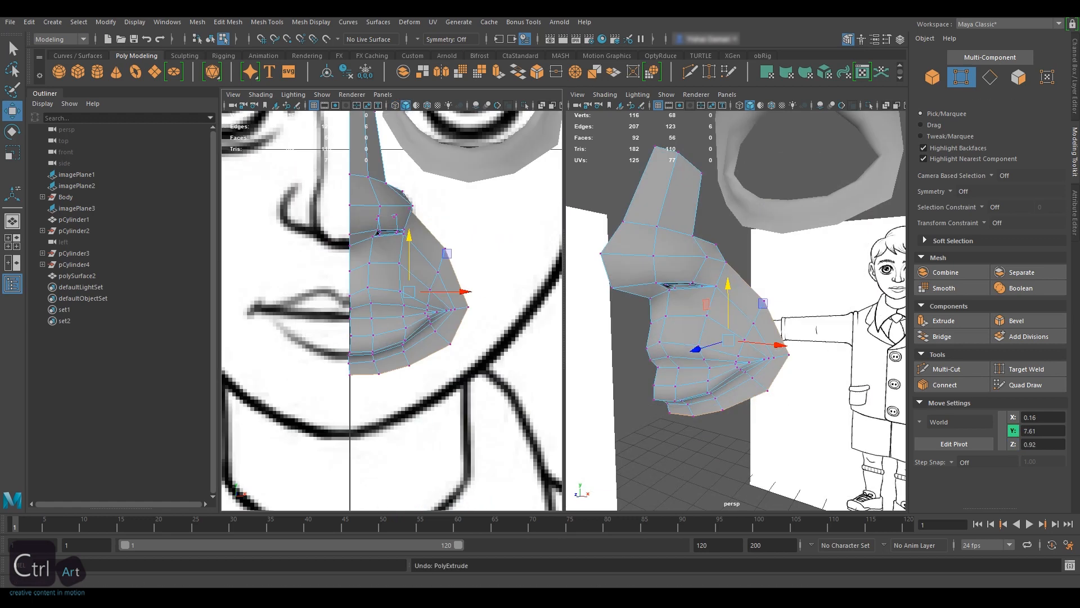
Step: Extrude the six outer border edges around the mouth and cheek outward into a new ring of faces
alt+drag(663, 301, 705, 313)
click(989, 77)
mouse_move(774, 307)
alt+mouse_down()
mouse_move(750, 292)
mouse_move(772, 303)
alt+mouse_up()
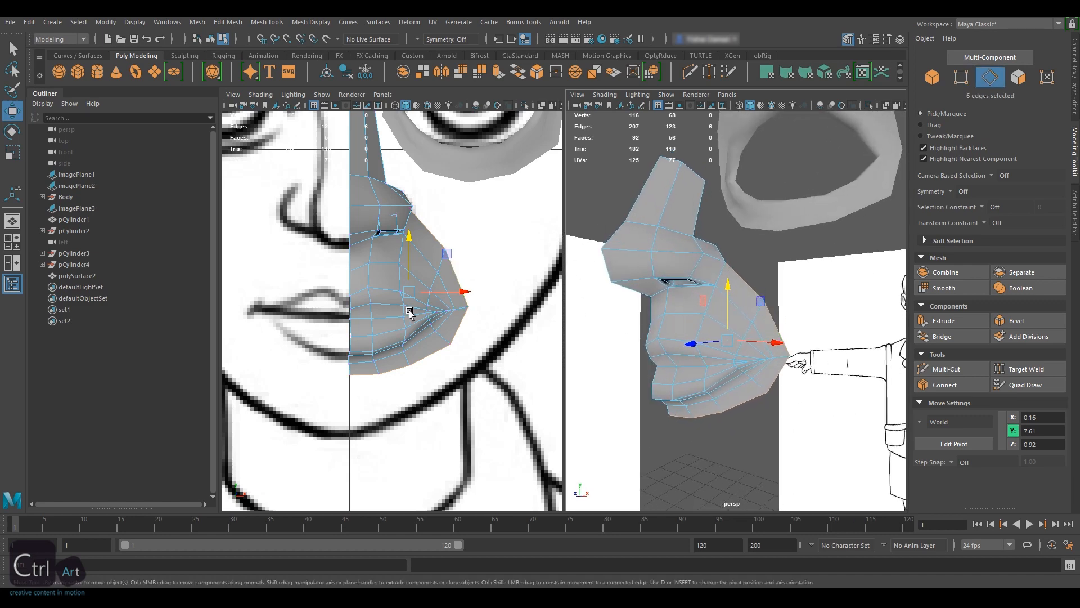
key(ctrl+e)
drag(685, 447, 694, 464)
drag(364, 429, 365, 436)
alt+drag(444, 318, 444, 313)
key(w)
Step: Align the 15 centre-line vertices of the nose and mouth mesh in X and snap them to the grid's centre line
scroll(386, 291, up, 10)
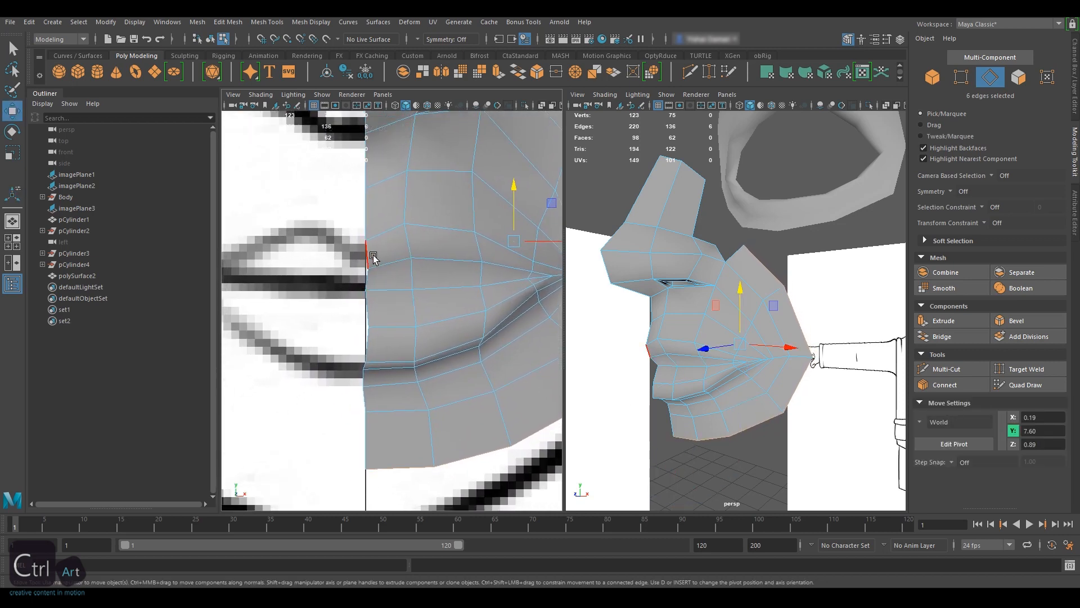
click(273, 375)
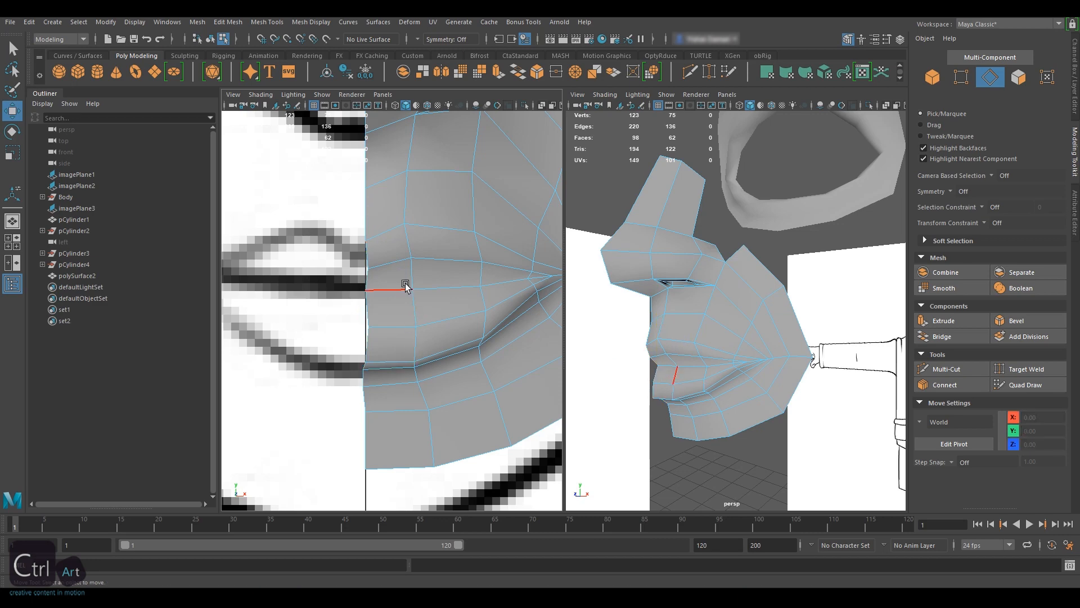
scroll(373, 293, down, 8)
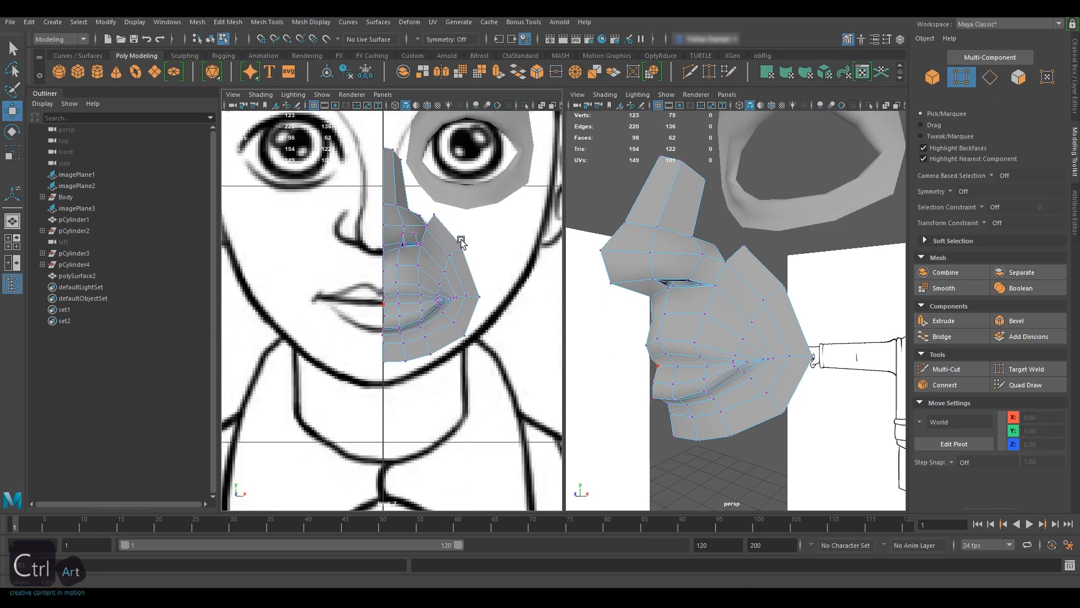
alt+middle_drag(448, 189, 446, 214)
drag(355, 158, 386, 402)
scroll(386, 402, up, 8)
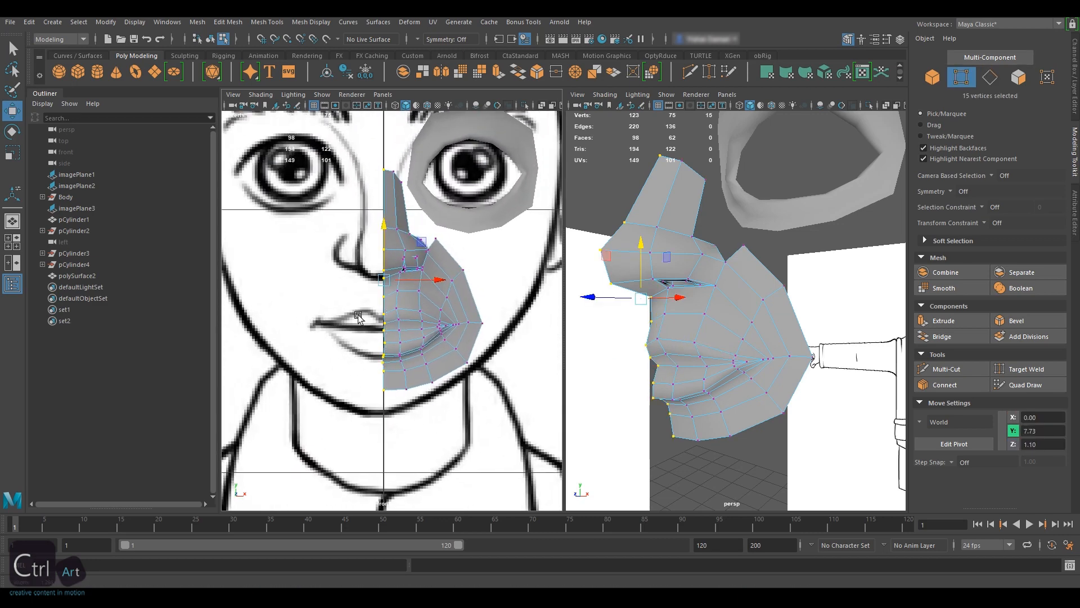
key(r)
drag(442, 201, 433, 200)
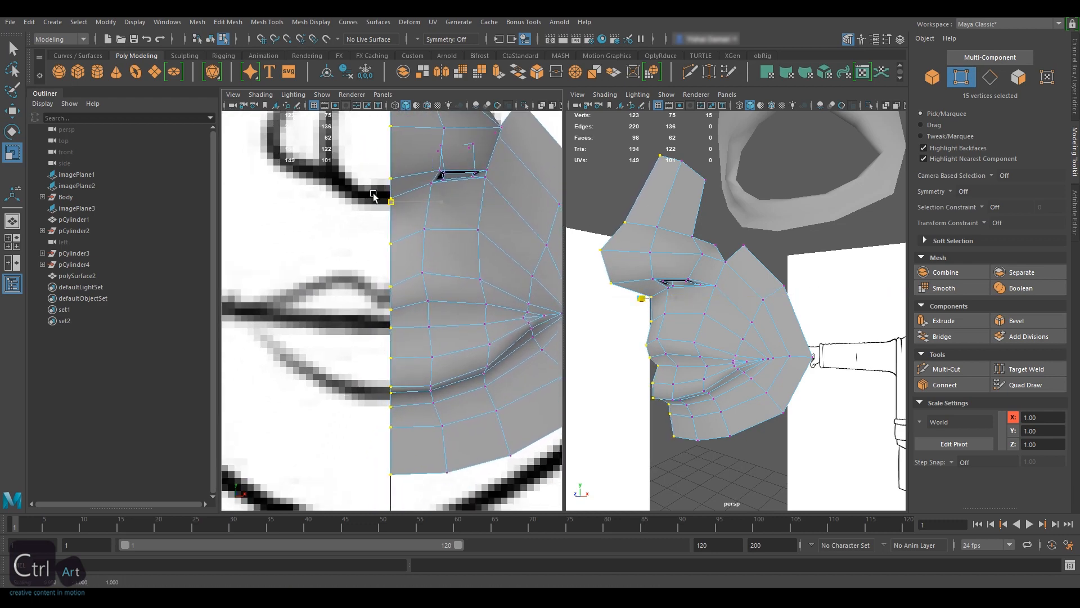
key(w)
drag(441, 201, 376, 207)
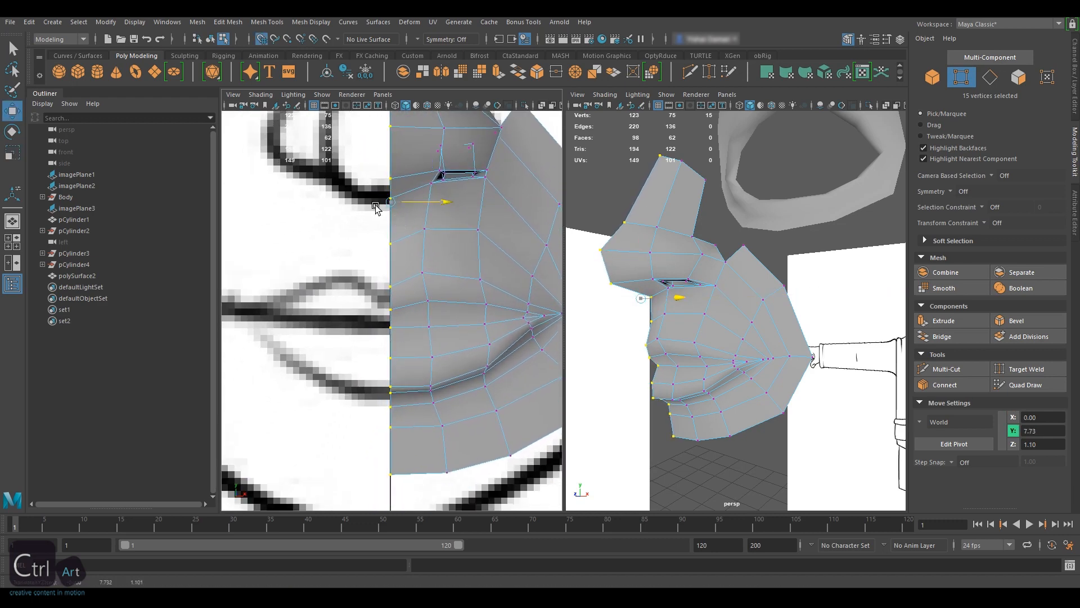
Step: In the front view, move the lower border vertices down to the chin and jaw outline
scroll(444, 282, down, 6)
click(390, 362)
alt+middle_drag(392, 362, 394, 335)
alt+right_drag(393, 338, 471, 343)
alt+middle_drag(471, 343, 457, 365)
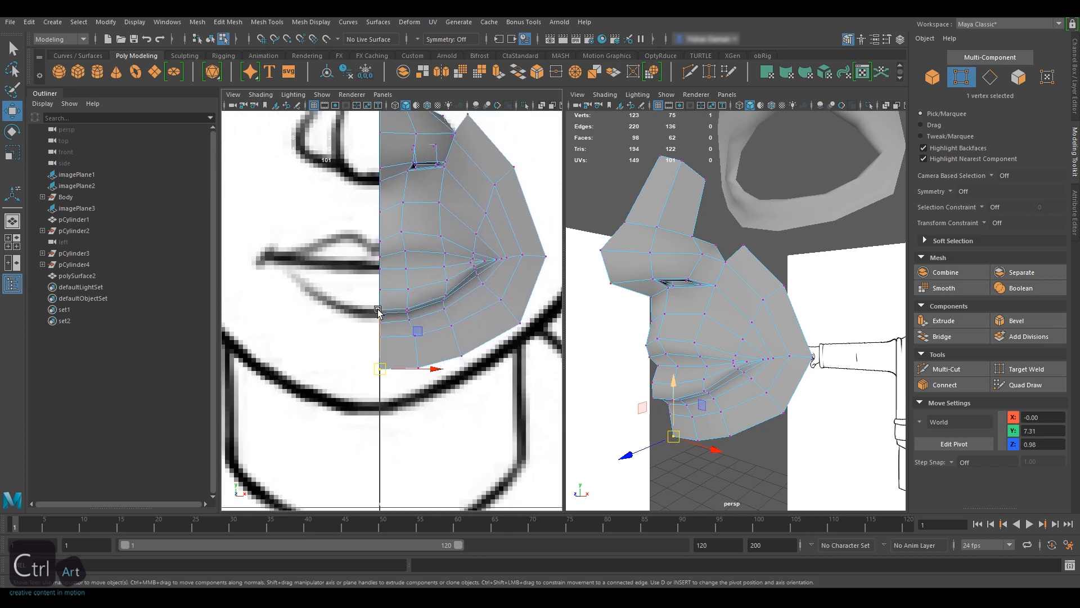
drag(380, 309, 380, 350)
click(418, 367)
drag(418, 308, 419, 335)
drag(463, 300, 463, 318)
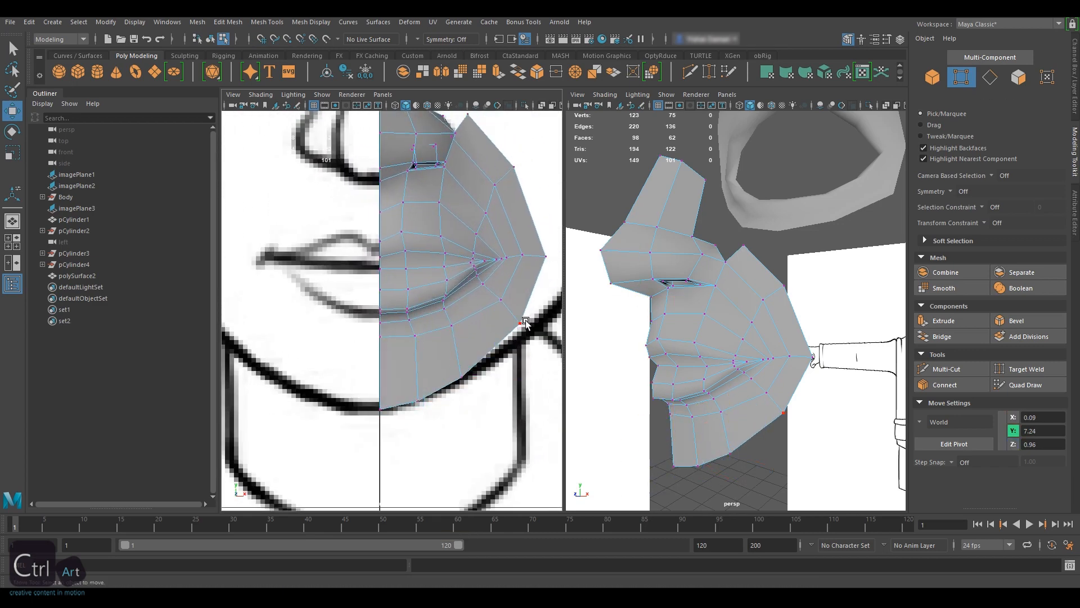
click(520, 324)
drag(522, 260, 523, 278)
Step: Move the outer cheek and lower jaw border vertices slightly outward in the front view
alt+middle_drag(522, 278, 478, 302)
click(489, 282)
drag(542, 284, 552, 284)
alt+middle_drag(534, 264, 551, 308)
click(474, 237)
drag(532, 239, 537, 238)
click(421, 447)
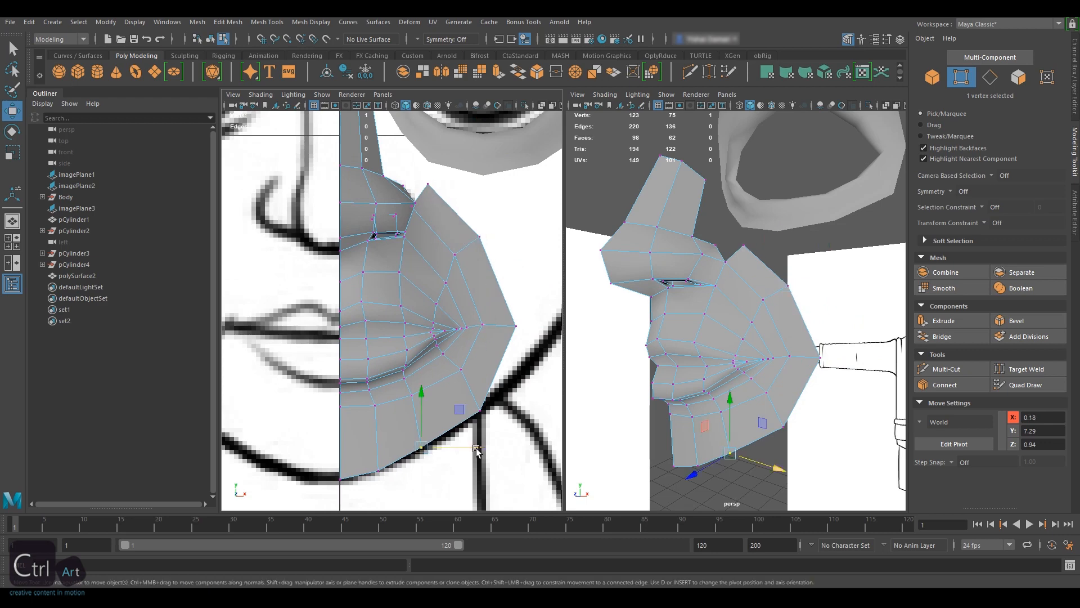
drag(478, 447, 487, 447)
Step: In the side view, reposition the lower border vertices of the chin to match the profile drawing
key(space)
drag(450, 389, 501, 388)
alt+middle_drag(365, 489, 371, 282)
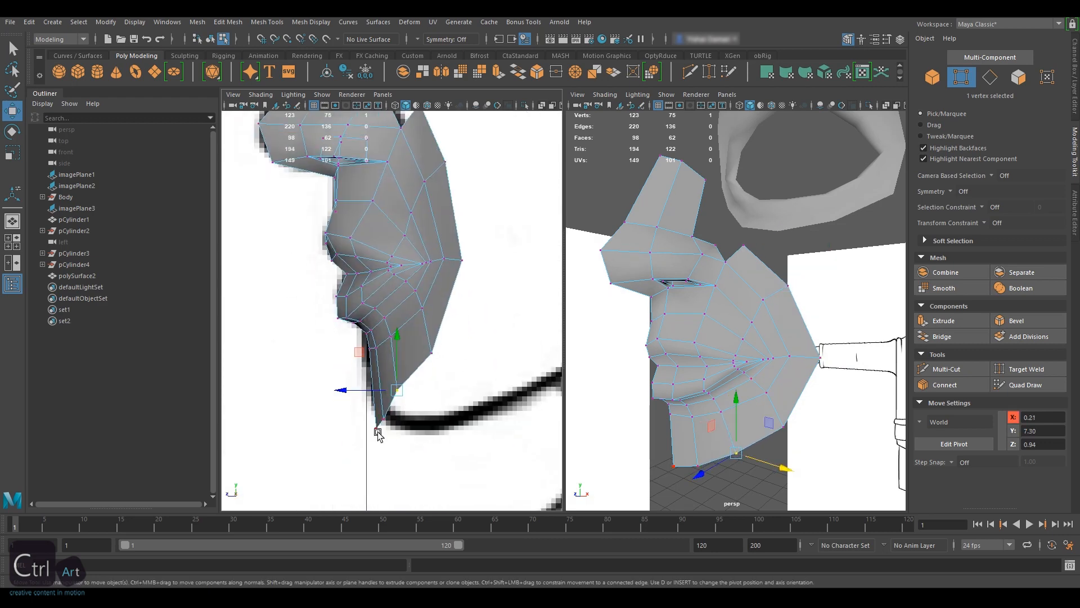
click(384, 419)
drag(383, 371, 376, 363)
click(376, 428)
click(397, 390)
drag(397, 351, 326, 405)
drag(384, 360, 383, 354)
click(392, 390)
drag(338, 390, 345, 390)
Step: Raise the lower border vertices slightly above the jawline in the front view to even out the chin edge
alt+drag(760, 374, 734, 401)
click(737, 412)
click(722, 412)
key(space)
drag(434, 315, 436, 358)
shift+click(431, 444)
drag(455, 369, 453, 353)
alt+drag(785, 414, 748, 422)
click(696, 417)
drag(696, 362, 697, 357)
Step: Extrude the three lower chin edges and move them down and back to form the underside of the chin
click(990, 77)
alt+middle_drag(451, 412, 454, 365)
click(458, 364)
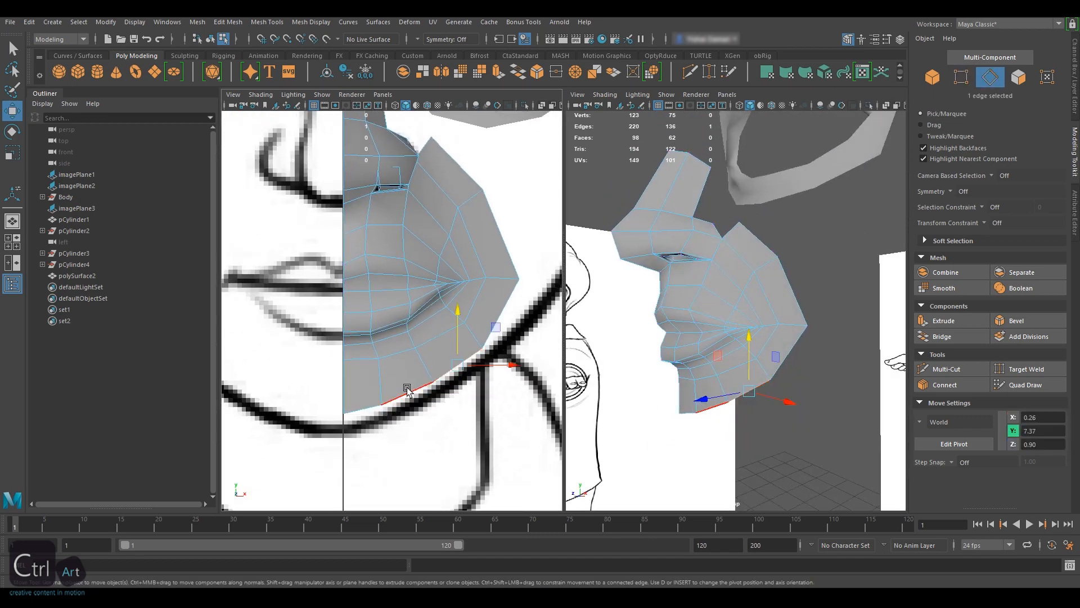
key(space)
drag(472, 345, 529, 344)
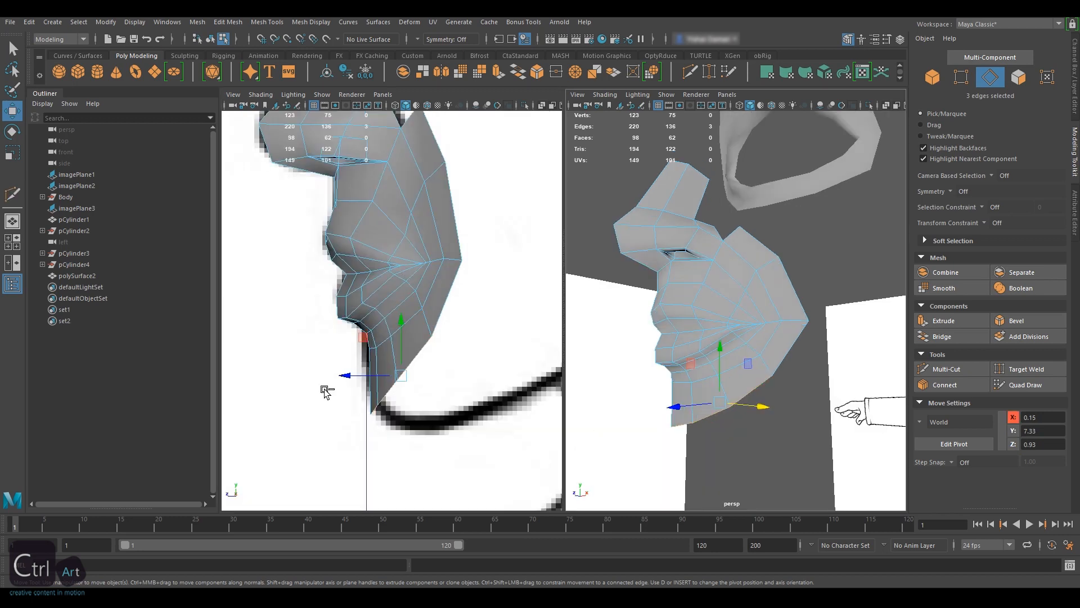
key(ctrl+e)
key(w)
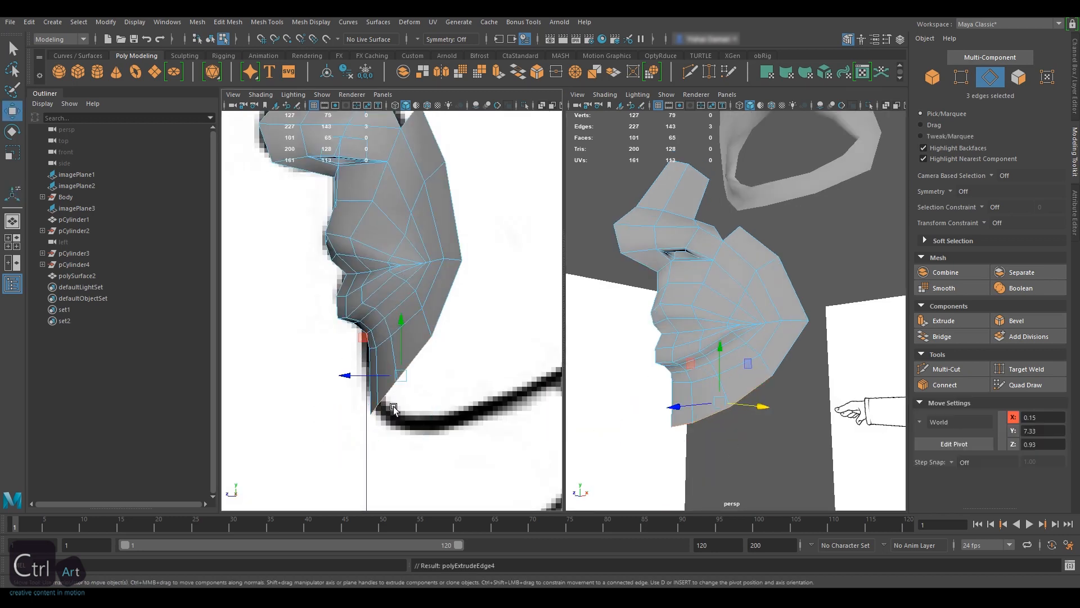
drag(403, 319, 397, 333)
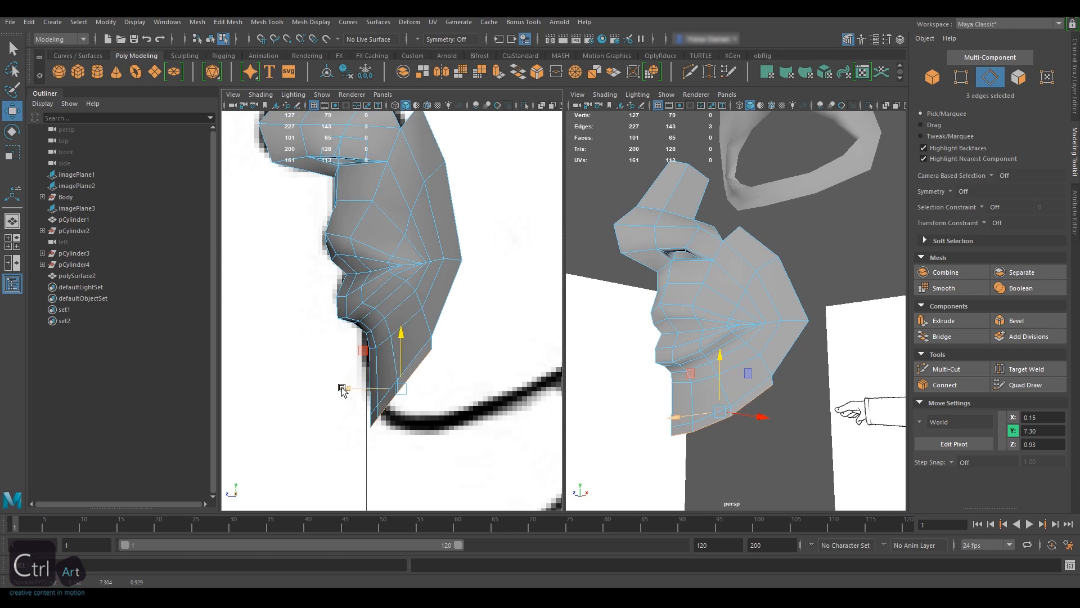
drag(342, 390, 376, 396)
Step: Slide the centre chin vertex down and pull the middle row of three chin vertices slightly forward
mouse_move(692, 383)
alt+mouse_down()
mouse_move(659, 374)
mouse_move(684, 376)
alt+mouse_up()
click(960, 77)
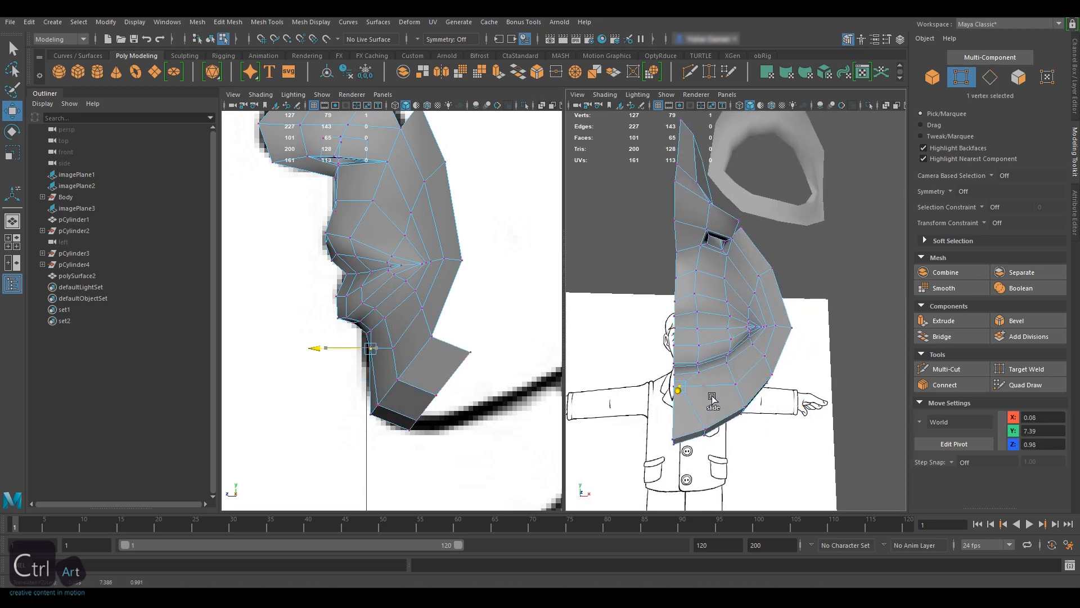
click(674, 385)
ctrl+shift+middle_drag(673, 386, 674, 402)
shift+click(735, 384)
shift+click(703, 399)
drag(323, 364, 315, 363)
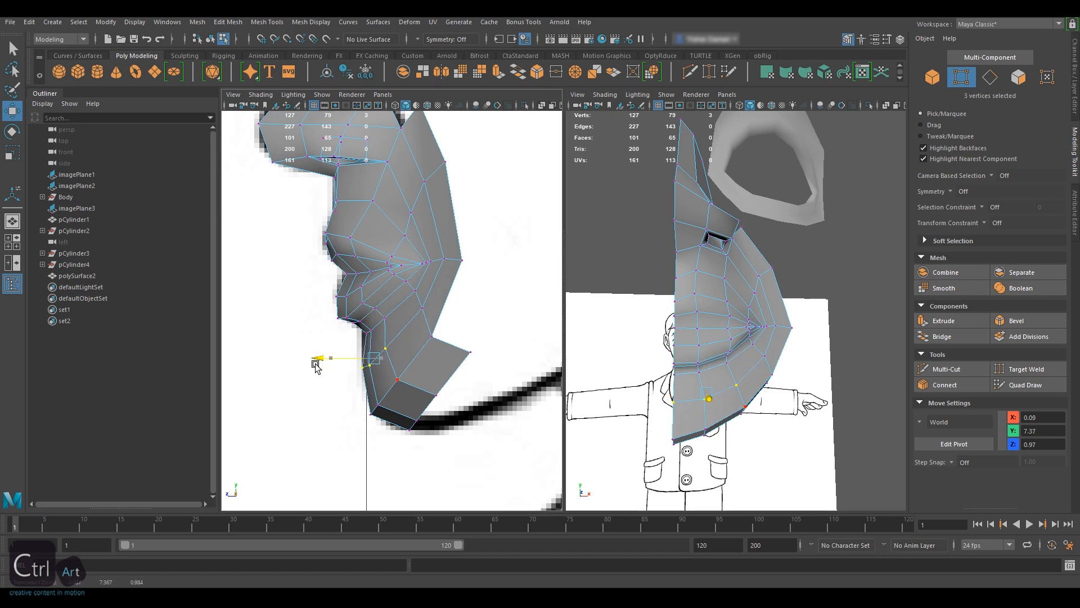
Step: Slide the row of three vertices beneath the lower lip along their edges and even out the neighbouring vertices
shift+click(371, 330)
shift+click(366, 333)
ctrl+shift+drag(374, 327, 374, 334)
alt+drag(717, 360, 675, 359)
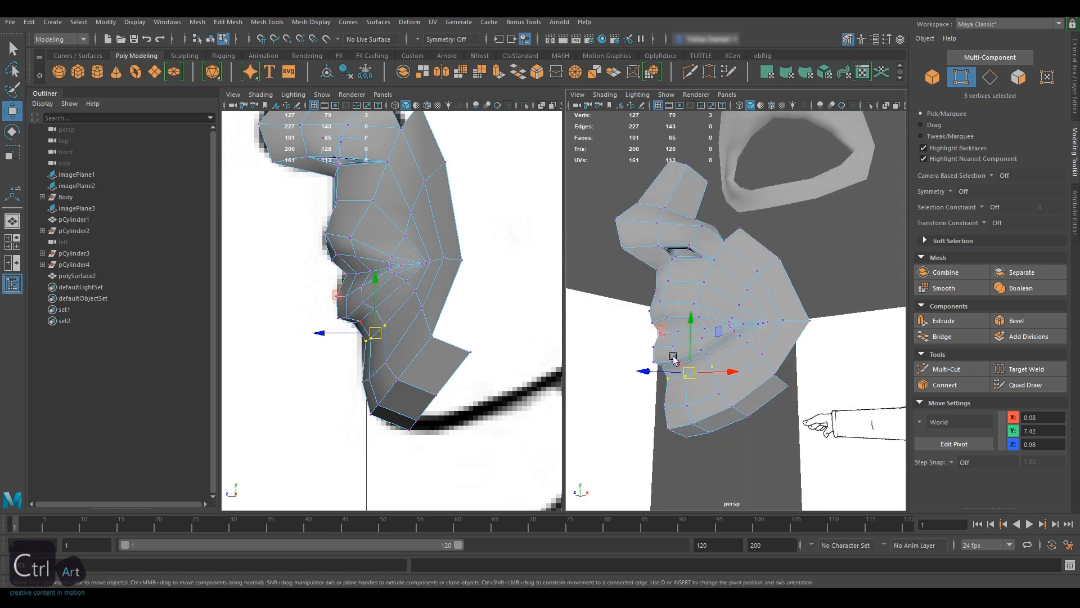
alt+right_drag(675, 359, 697, 364)
key(Up)
ctrl+shift+drag(698, 351, 701, 358)
ctrl+shift+drag(777, 313, 780, 315)
Step: Slide the middle row of chin vertices slightly up and move the lower front row slightly back
click(385, 362)
shift+click(369, 379)
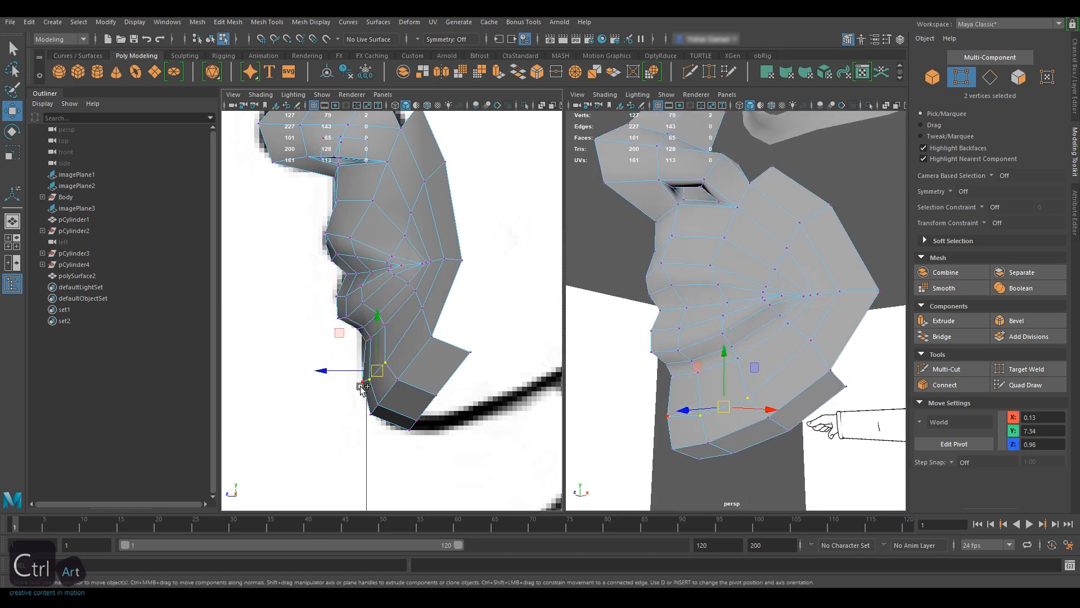
shift+click(362, 381)
ctrl+shift+drag(374, 371, 374, 367)
click(320, 371)
click(397, 379)
shift+click(378, 405)
shift+click(368, 414)
drag(326, 400, 336, 400)
alt+middle_drag(429, 395, 400, 405)
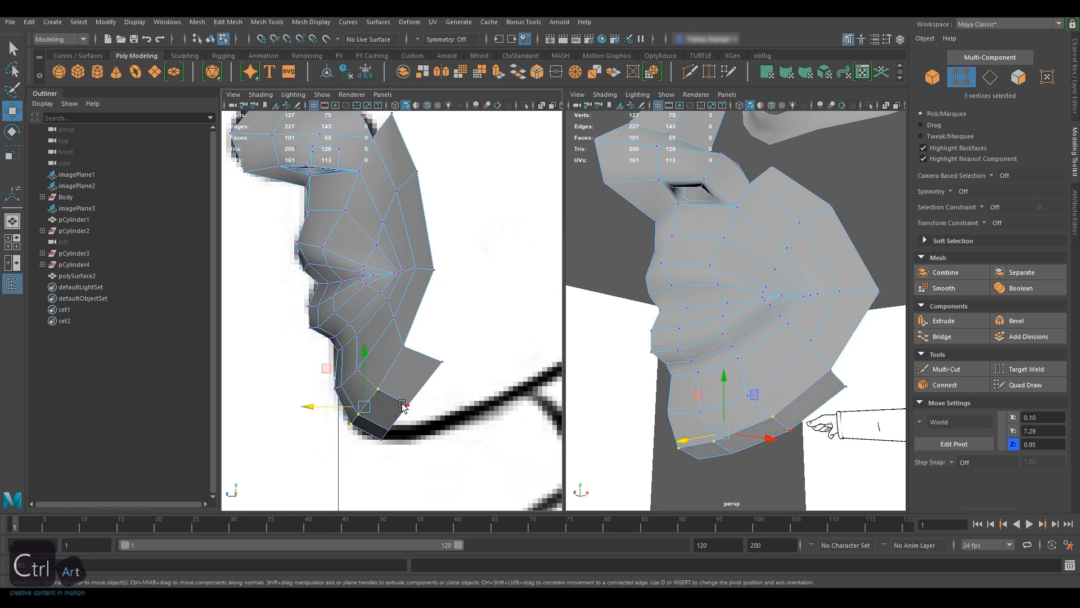
Step: Reposition the border vertices under the chin to follow the jawline in the side view
click(408, 404)
drag(355, 405, 372, 430)
click(388, 430)
drag(442, 396, 410, 437)
drag(369, 417, 353, 430)
click(413, 430)
click(442, 361)
drag(388, 361, 386, 361)
Step: Extrude the rear edge of the chin strip back along the jaw and rotate it to follow the jawline's slope
alt+right_drag(801, 356, 778, 360)
alt+drag(778, 360, 708, 360)
alt+right_drag(512, 341, 439, 354)
alt+middle_drag(439, 354, 422, 395)
alt+drag(658, 355, 745, 348)
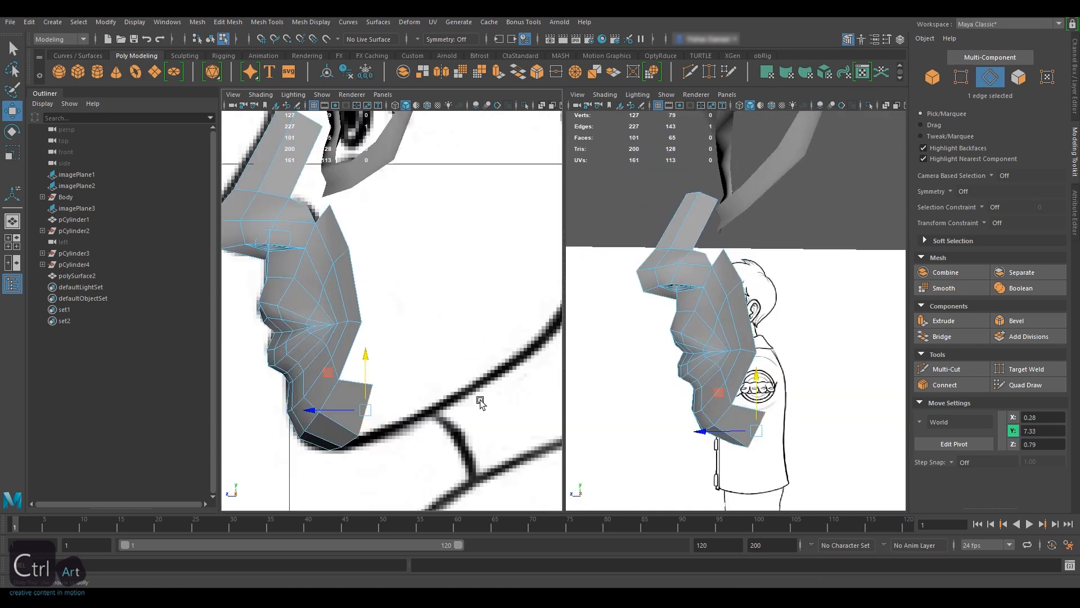
alt+right_drag(479, 403, 467, 357)
alt+middle_drag(466, 357, 438, 391)
drag(315, 424, 416, 388)
key(e)
drag(453, 340, 426, 328)
Step: Move the extruded jaw edge further back and up to the base of the ear
key(w)
alt+middle_drag(479, 318, 441, 340)
drag(341, 394, 444, 393)
drag(494, 344, 490, 276)
key(r)
key(e)
key(w)
drag(458, 320, 465, 320)
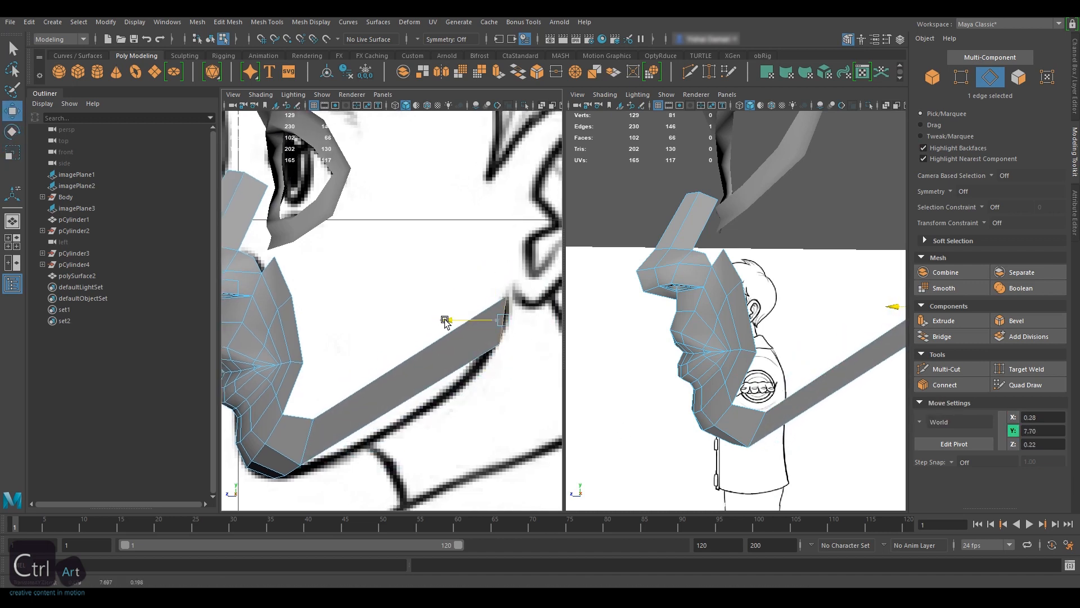
Step: Cut an edge across the middle of the jaw strip, straighten it and the rear edge vertically, and lower the middle to the jawline
click(940, 370)
alt+middle_drag(429, 390, 446, 378)
key(q)
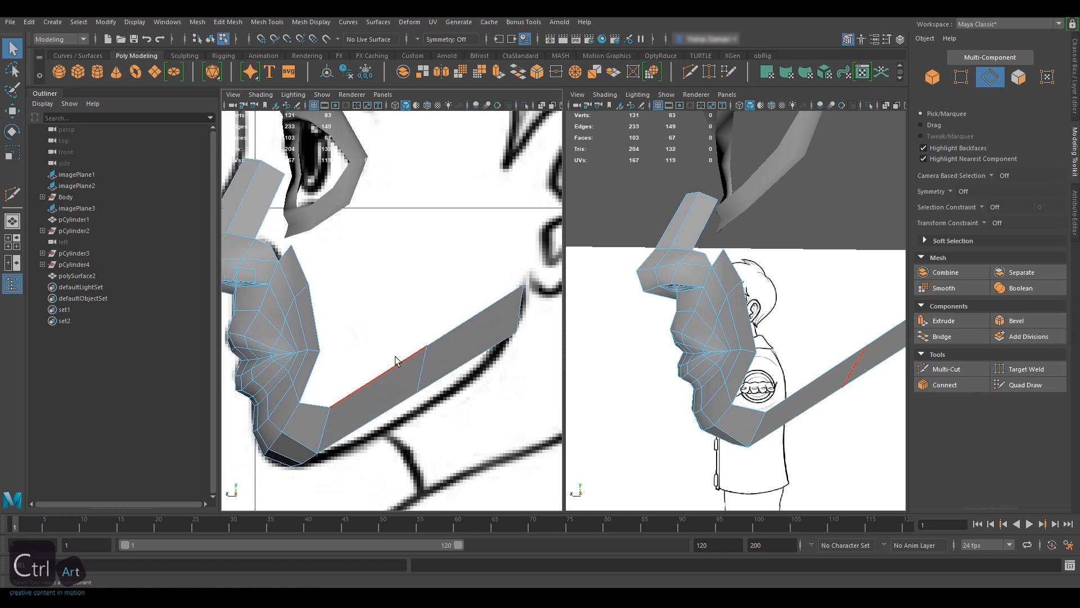
key(w)
key(r)
drag(371, 369, 422, 366)
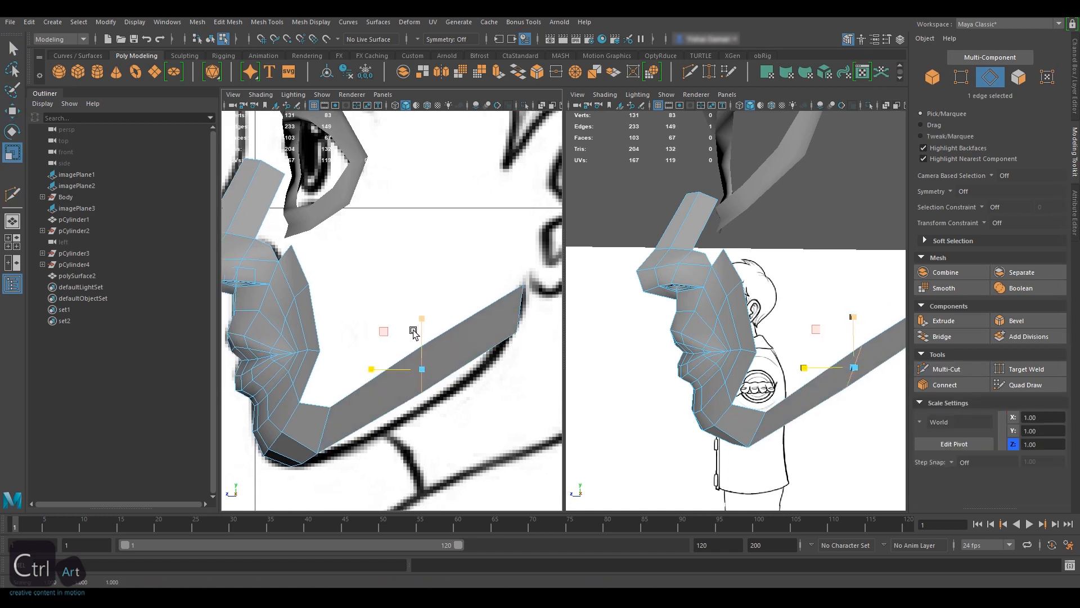
key(w)
drag(428, 315, 428, 329)
click(517, 313)
key(r)
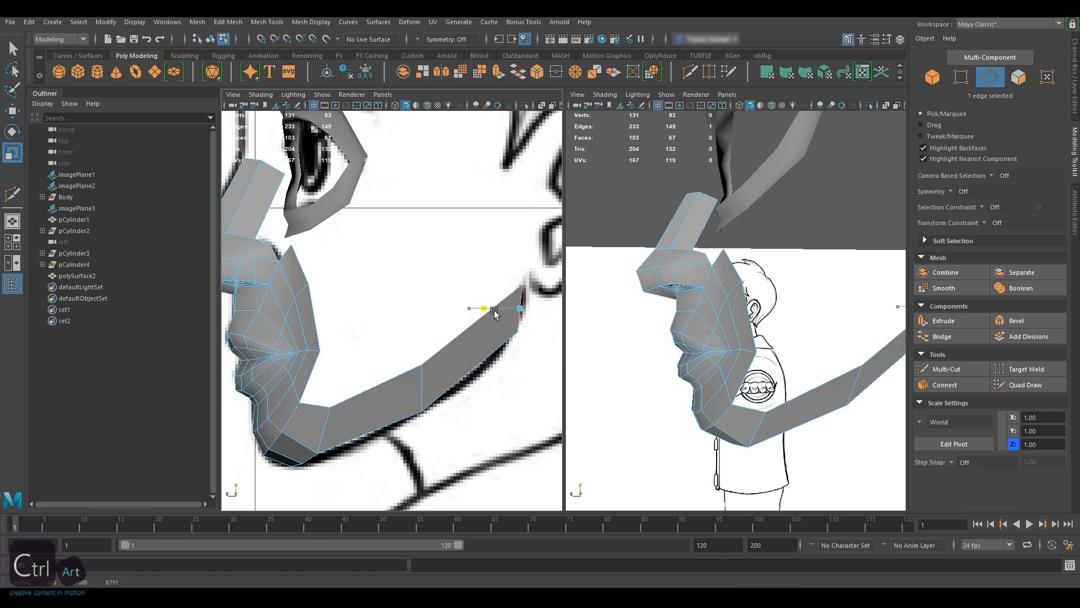
Step: Cut an edge across each half of the jaw strip and adjust the new edges to the curve of the jawline
click(956, 368)
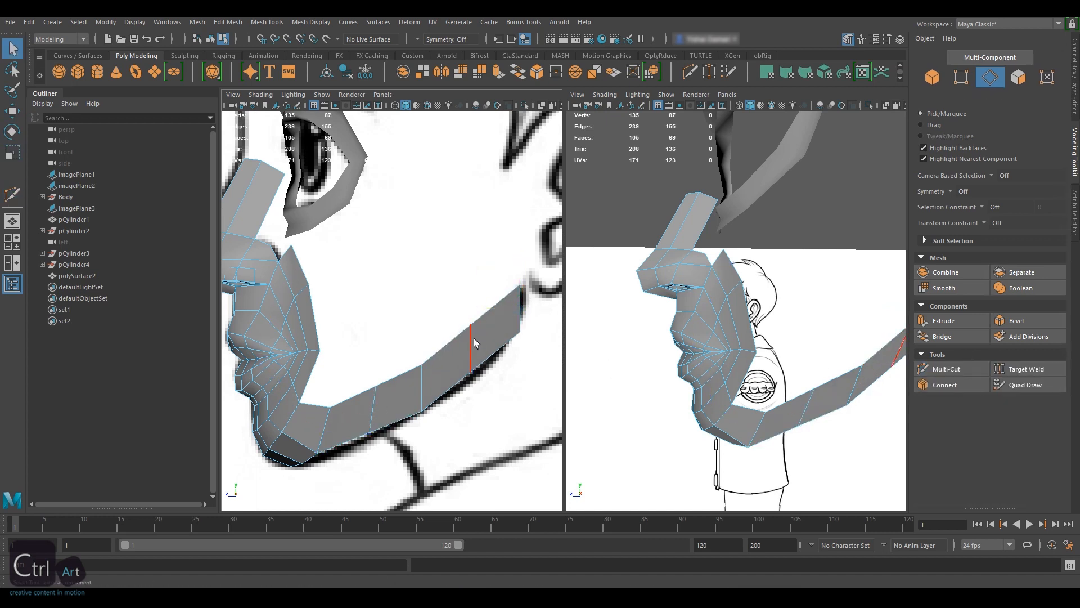
key(w)
click(470, 301)
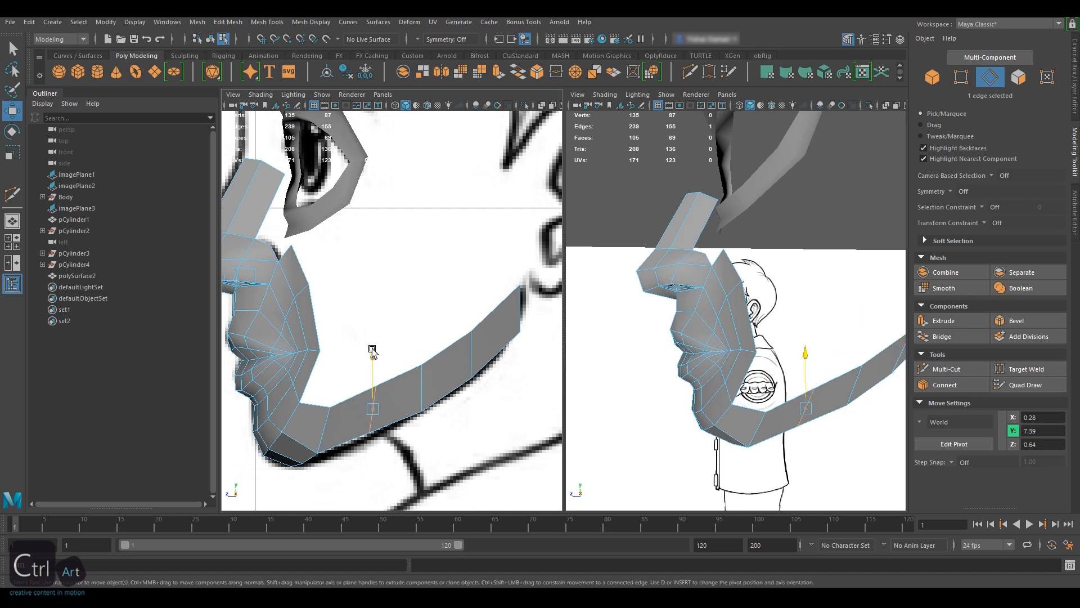
drag(372, 349, 372, 353)
Step: Nudge the lower vertex where the chin meets the jaw strip to fit the jawline in the side and front views
click(969, 82)
click(324, 449)
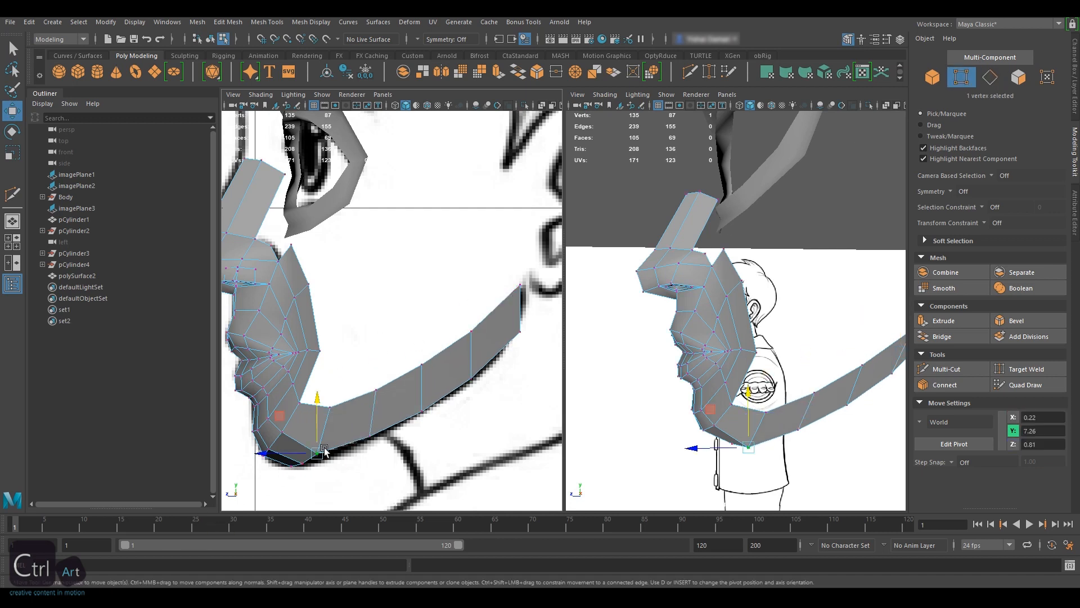
key(space)
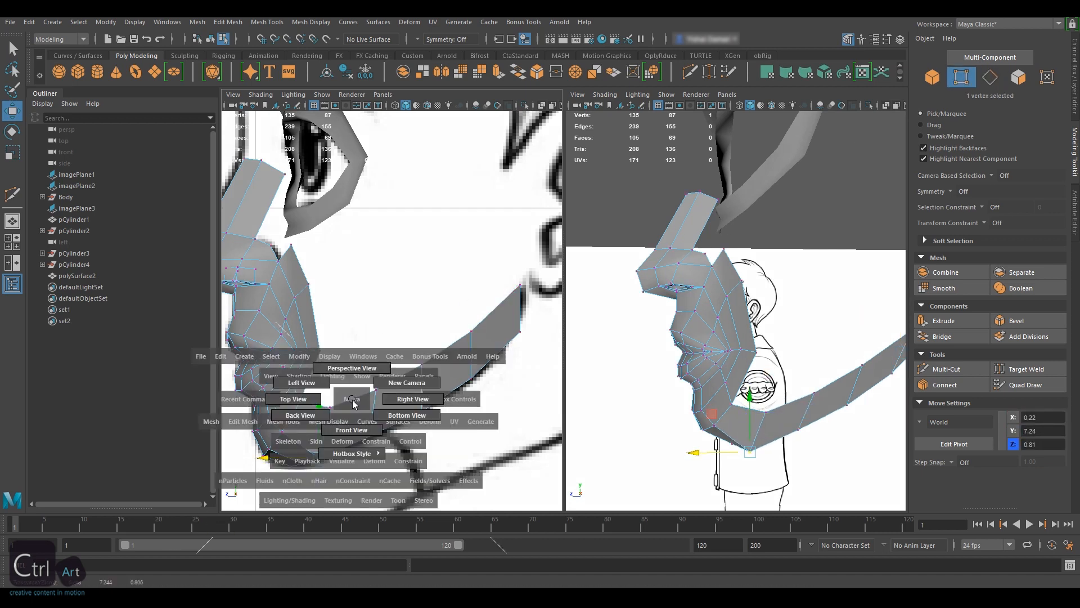
drag(342, 432, 344, 434)
drag(421, 388, 421, 378)
Step: Move the rear of the jaw strip outward with soft selection so it reaches the face contour in the front view
alt+middle_drag(421, 379, 375, 432)
alt+drag(754, 338, 714, 337)
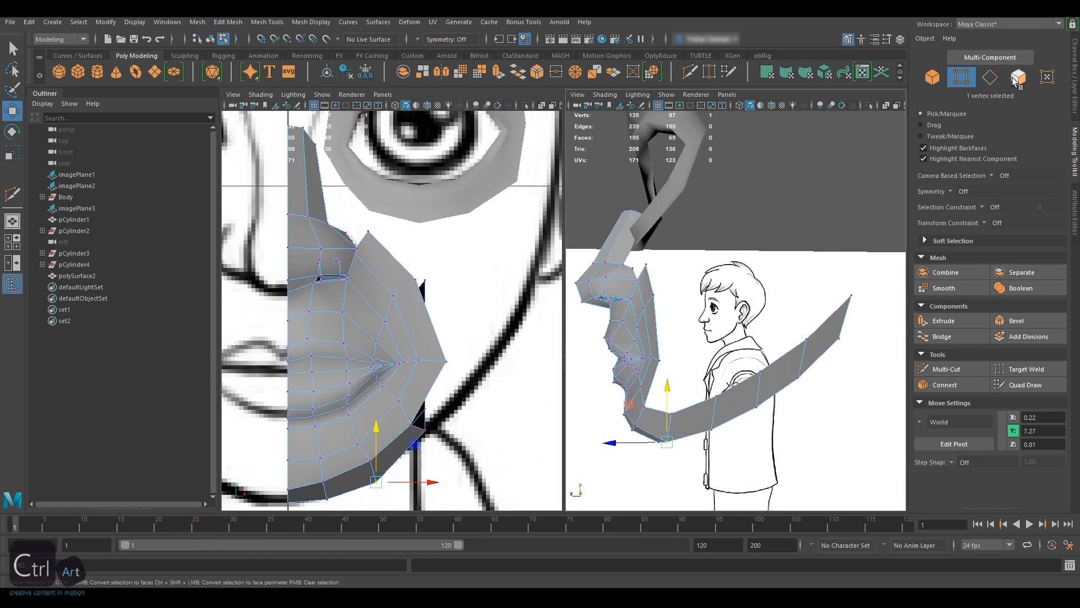
click(1017, 77)
click(810, 343)
key(b)
alt+middle_drag(454, 337, 410, 363)
drag(410, 362, 524, 362)
key(b)
scroll(510, 348, down, 2)
scroll(511, 348, up, 2)
Step: Show the front view in wireframe and shift individual cross edges of the jaw strip sideways onto the face contour
click(990, 77)
click(702, 386)
alt+drag(675, 360, 779, 368)
click(696, 408)
drag(745, 408, 732, 406)
key(4)
mouse_move(461, 360)
alt+middle_down()
mouse_move(457, 332)
mouse_move(452, 351)
alt+middle_up()
click(447, 323)
alt+drag(822, 315, 748, 332)
click(738, 354)
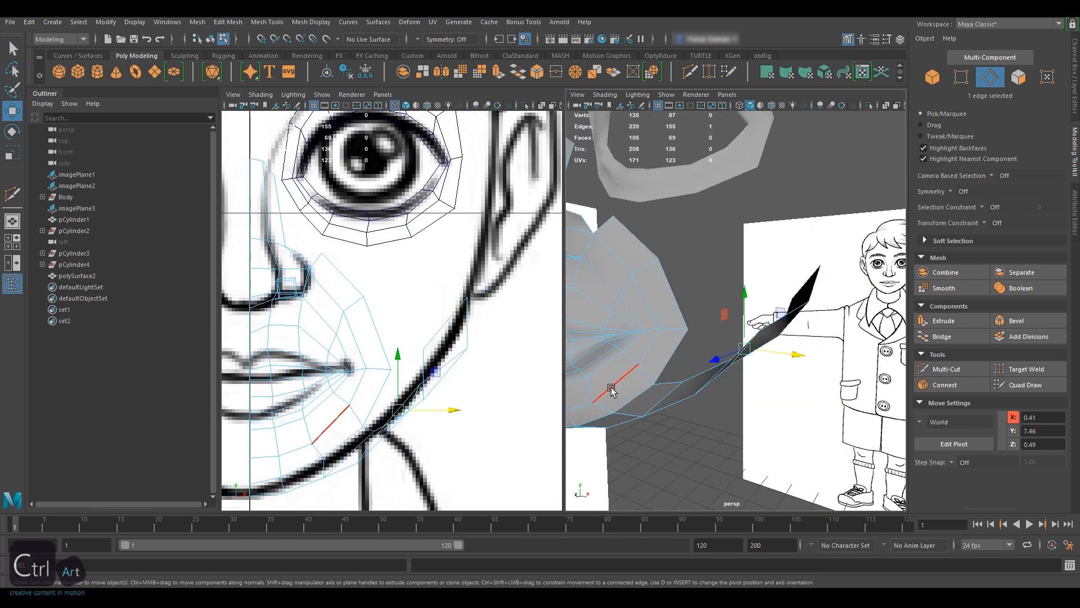
Step: Move the lower edge near the chin slightly inward with soft selection to match the jaw outline in the front view
alt+drag(609, 388, 633, 388)
click(373, 436)
click(352, 453)
key(b)
drag(338, 460, 193, 463)
drag(400, 454, 391, 453)
alt+drag(490, 386, 480, 386)
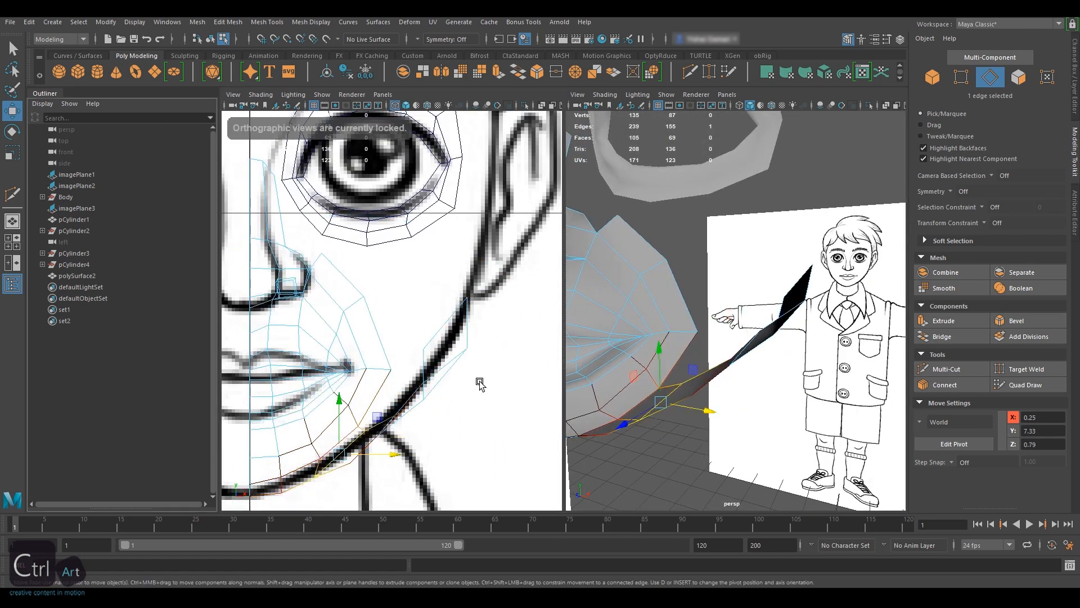
Step: Shift the rear end edge of the jaw strip sideways and rotate it to follow the contour below the ear
click(739, 360)
mouse_move(776, 366)
alt+mouse_down()
mouse_move(743, 369)
mouse_move(801, 363)
mouse_move(785, 367)
alt+mouse_up()
click(792, 301)
drag(507, 322, 514, 322)
key(e)
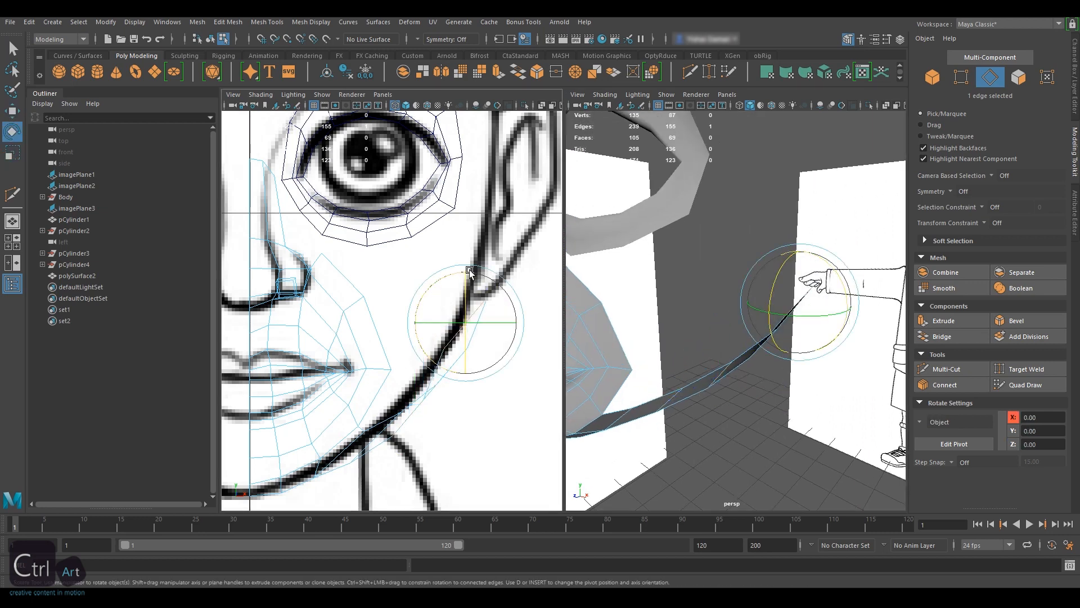
drag(472, 270, 454, 270)
key(w)
drag(519, 322, 512, 320)
Step: Rotate a middle cross edge of the jaw strip to align its tilt with the neighbouring edges
click(767, 344)
alt+drag(754, 374, 805, 352)
alt+drag(698, 382, 732, 388)
click(741, 381)
key(e)
drag(796, 385, 755, 414)
click(726, 415)
key(w)
mouse_move(756, 414)
alt+mouse_down()
mouse_move(616, 406)
mouse_move(754, 402)
alt+mouse_up()
Step: Shift the upper tip vertex and the lower border vertices of the jaw strip sideways to even out its curve
right_drag(788, 337, 748, 337)
click(829, 284)
middle_drag(512, 318, 501, 319)
click(821, 332)
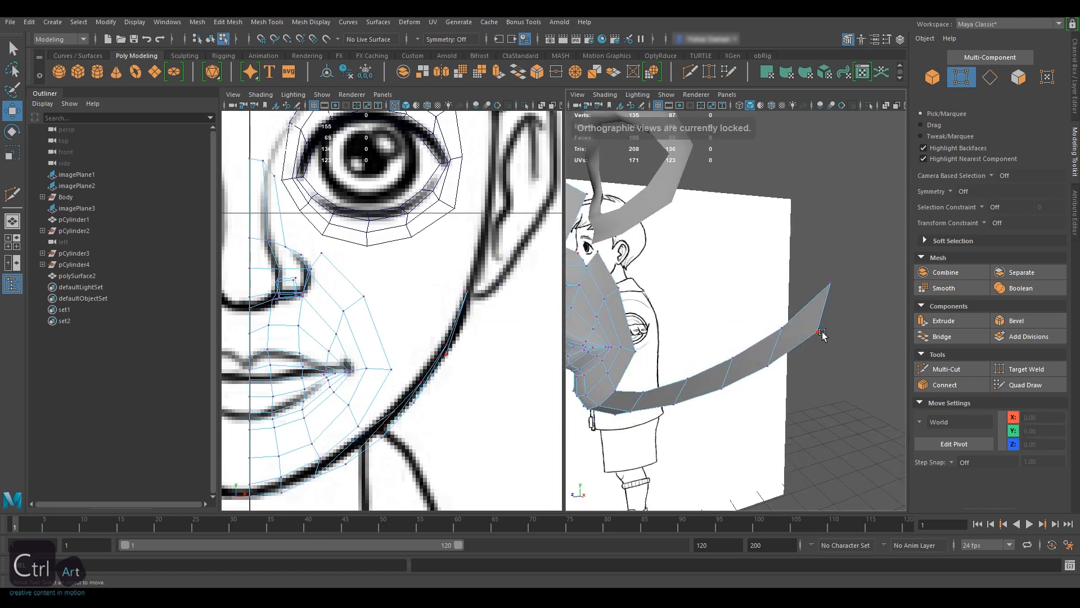
click(767, 365)
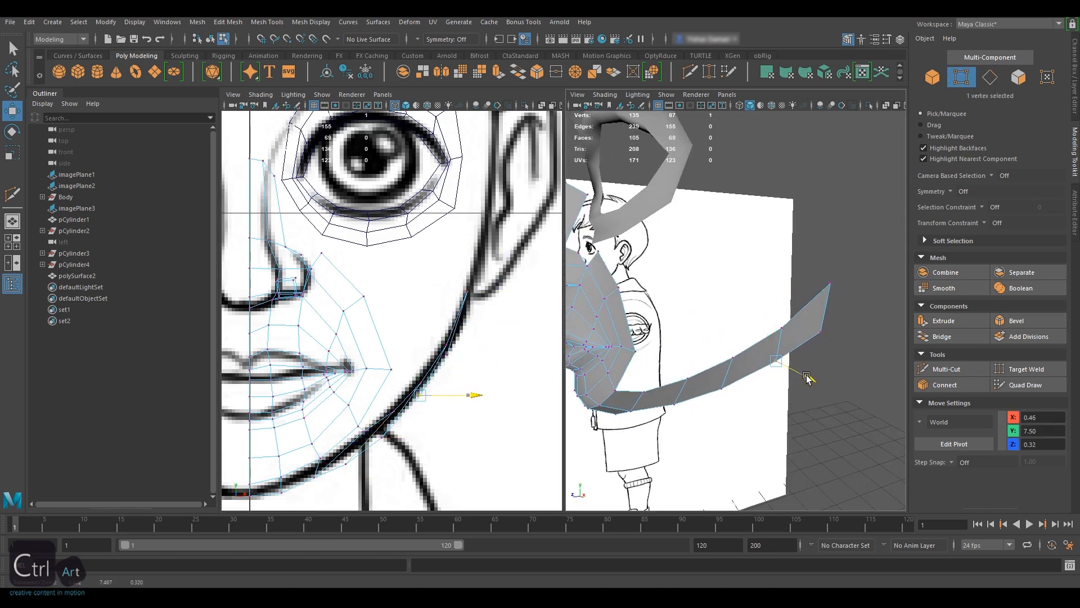
click(725, 384)
click(675, 404)
drag(697, 423, 691, 419)
Step: Return the front view to shaded display and soften the edges of the nose, mouth and jaw mesh
mouse_move(690, 419)
alt+mouse_down()
mouse_move(715, 413)
mouse_move(740, 318)
mouse_move(641, 387)
mouse_move(744, 321)
alt+mouse_up()
click(737, 320)
alt+middle_drag(391, 301, 393, 311)
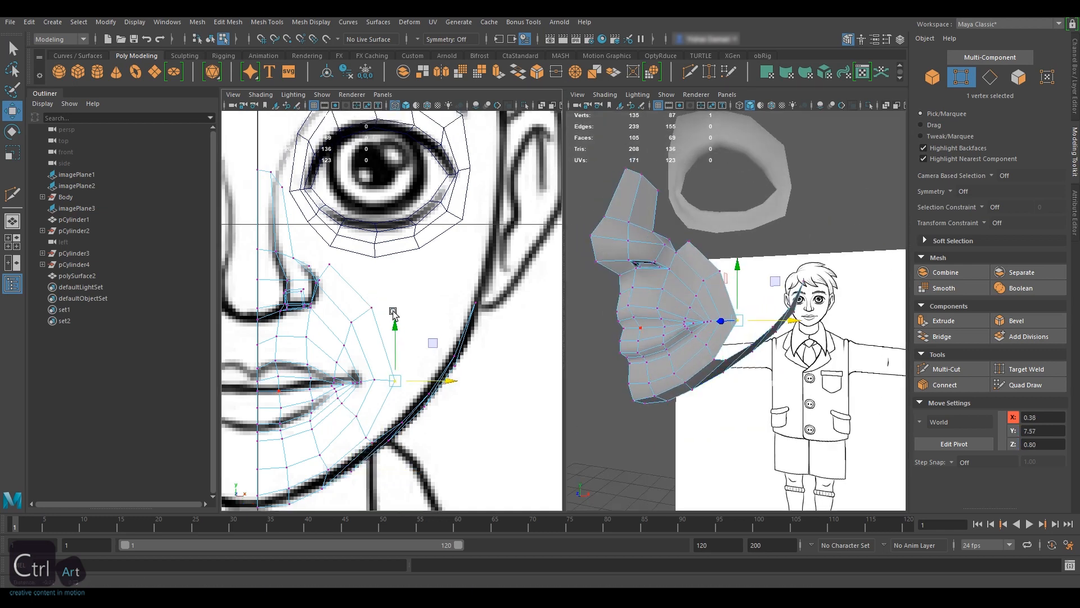
scroll(430, 306, down, 3)
key(5)
key(F8)
click(494, 327)
mouse_move(494, 327)
alt+middle_down()
mouse_move(513, 312)
mouse_move(509, 301)
alt+middle_up()
click(380, 318)
click(300, 22)
click(315, 135)
click(493, 292)
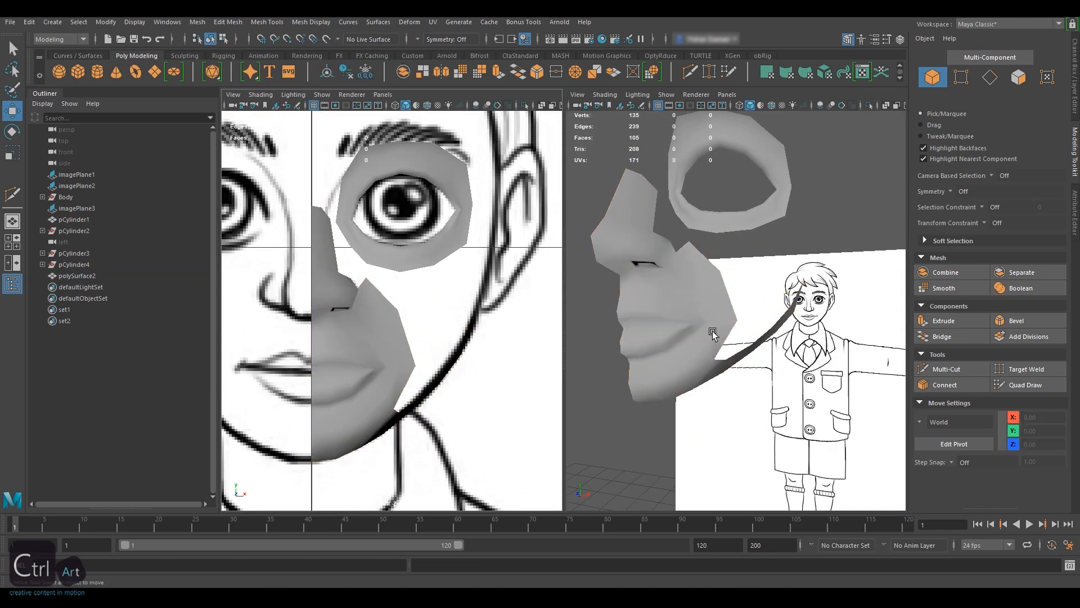
Step: Extrude the top edge of the rearmost jaw face upward in front of the ear and flatten the new edge level
alt+drag(712, 331, 804, 303)
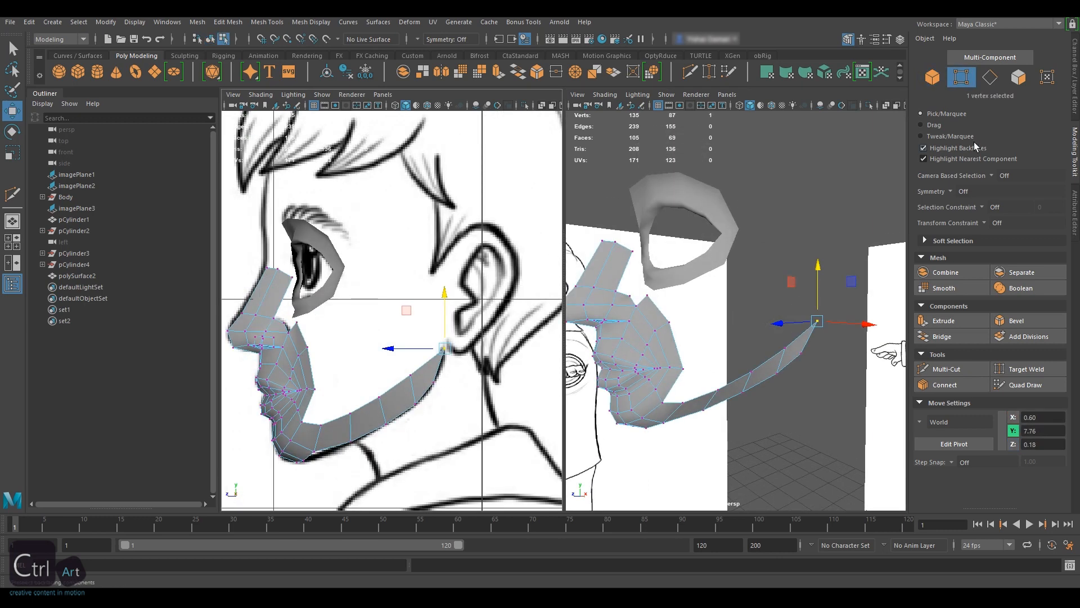
click(757, 240)
click(990, 77)
click(420, 367)
alt+middle_drag(420, 366, 441, 366)
key(ctrl+e)
key(w)
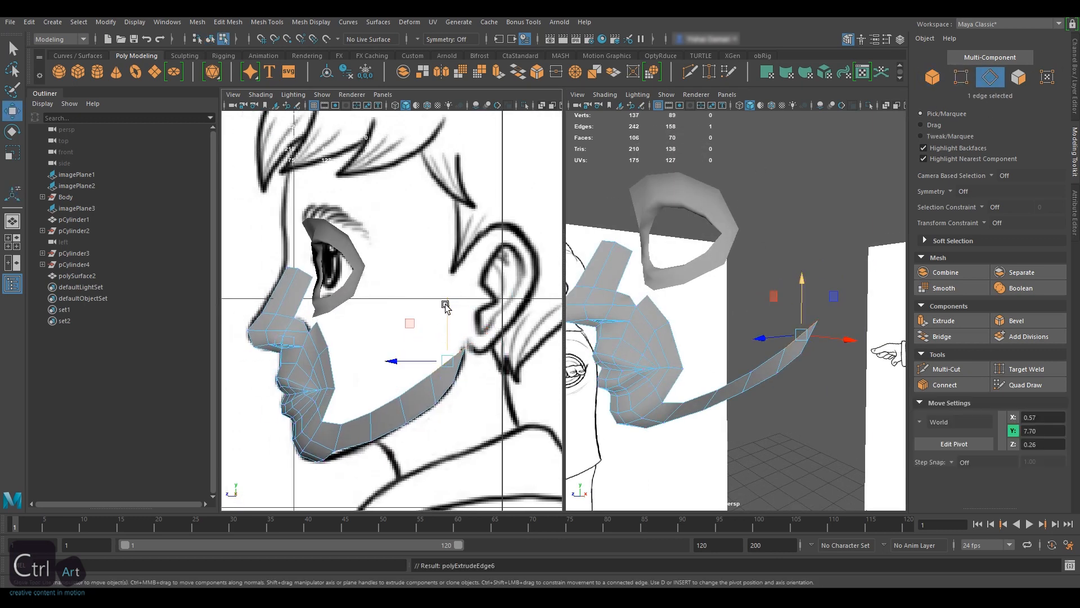
drag(445, 306, 447, 226)
key(r)
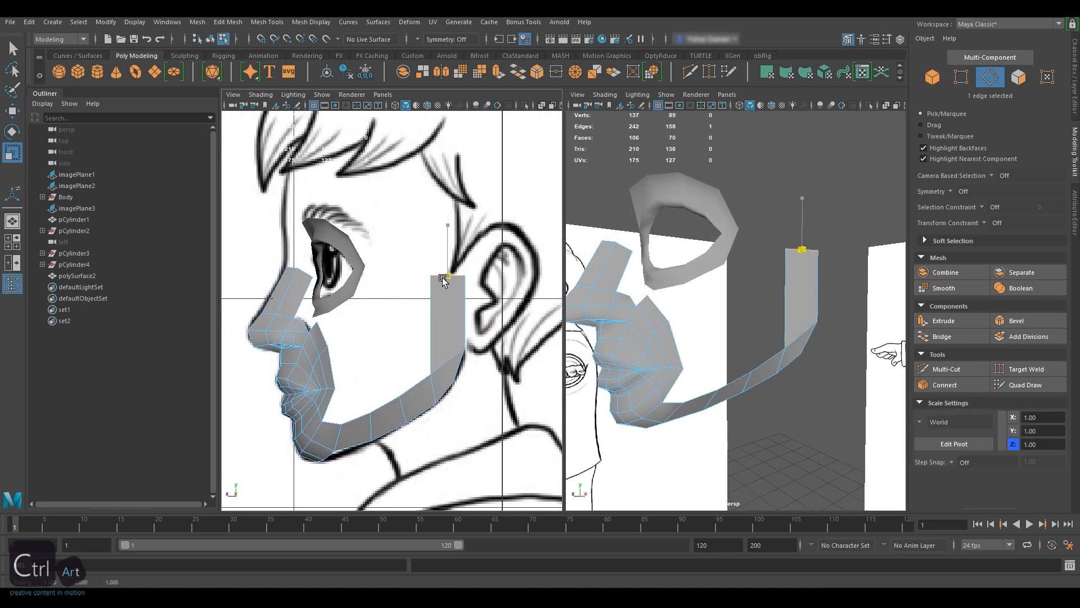
key(w)
Step: Cut two edges across the new vertical strip in front of the ear
alt+drag(822, 303, 819, 282)
click(945, 368)
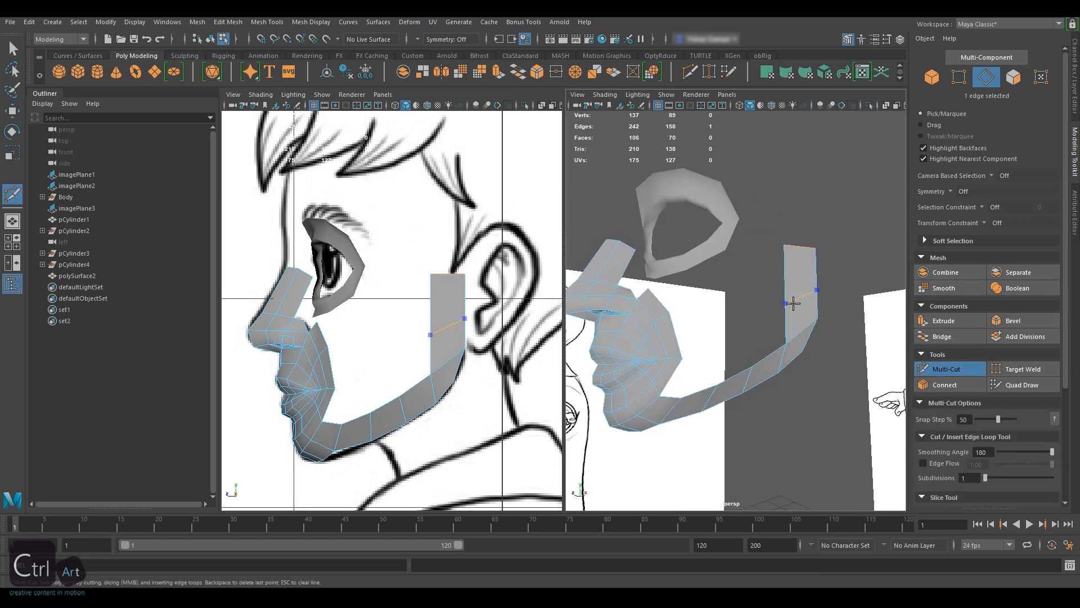
ctrl+click(795, 271)
key(q)
Step: Move the upper edges of the vertical strip outward to the side of the face in the front view
key(space)
alt+middle_drag(475, 328, 454, 354)
key(w)
click(453, 309)
drag(503, 310, 513, 309)
click(452, 244)
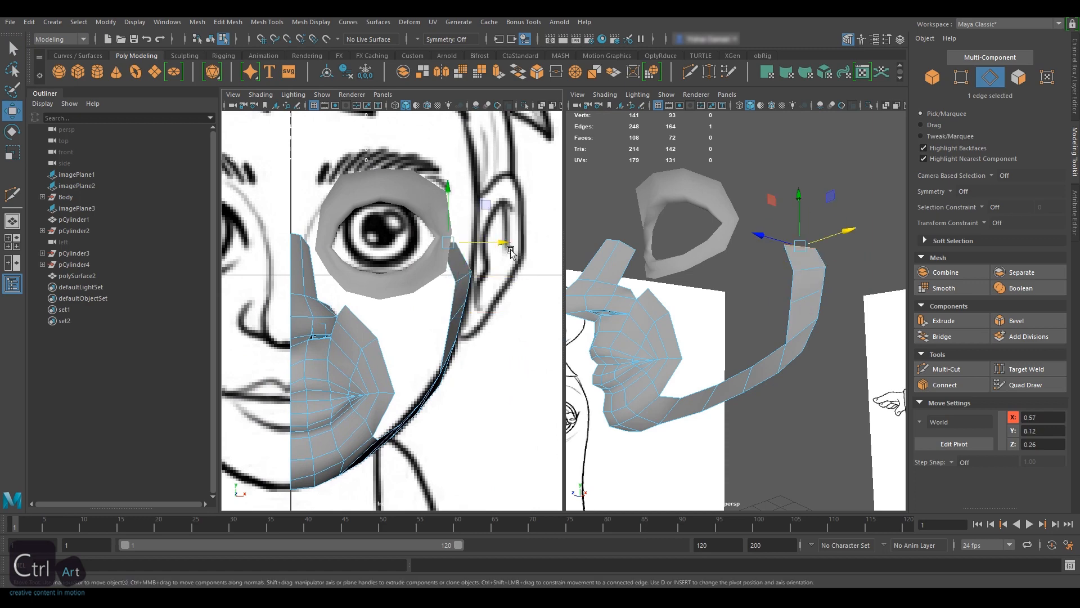
drag(507, 245, 531, 245)
Step: Extrude the three front edges of the vertical strip forward in the side view to form a second column of faces
key(space)
drag(477, 323, 591, 323)
alt+drag(690, 236, 794, 289)
key(F9)
drag(787, 242, 810, 315)
alt+drag(810, 315, 859, 286)
alt+drag(860, 287, 846, 314)
key(F10)
key(ctrl+e)
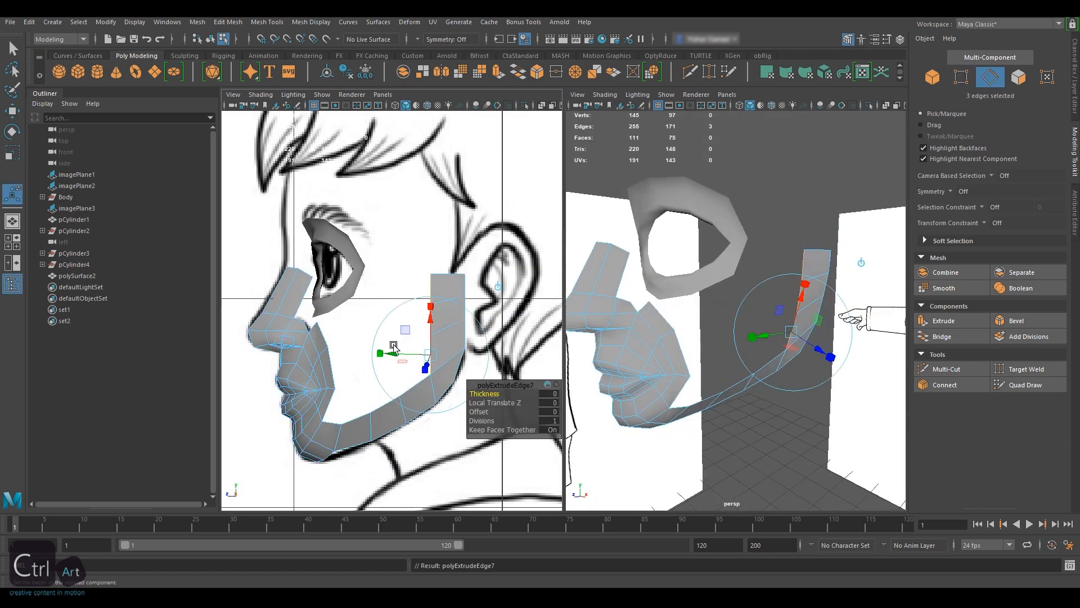
key(w)
drag(380, 324, 348, 326)
alt+drag(675, 343, 757, 277)
Step: Target-weld the lower front corner vertex of the new column to the jaw strip's upper border
click(842, 175)
alt+drag(841, 174, 778, 253)
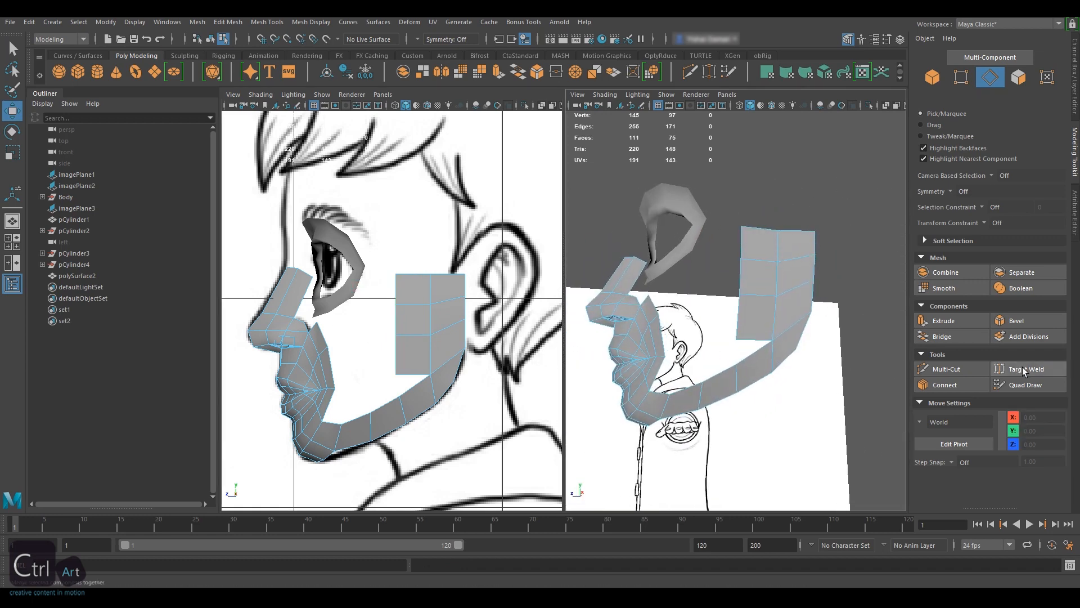
click(1022, 369)
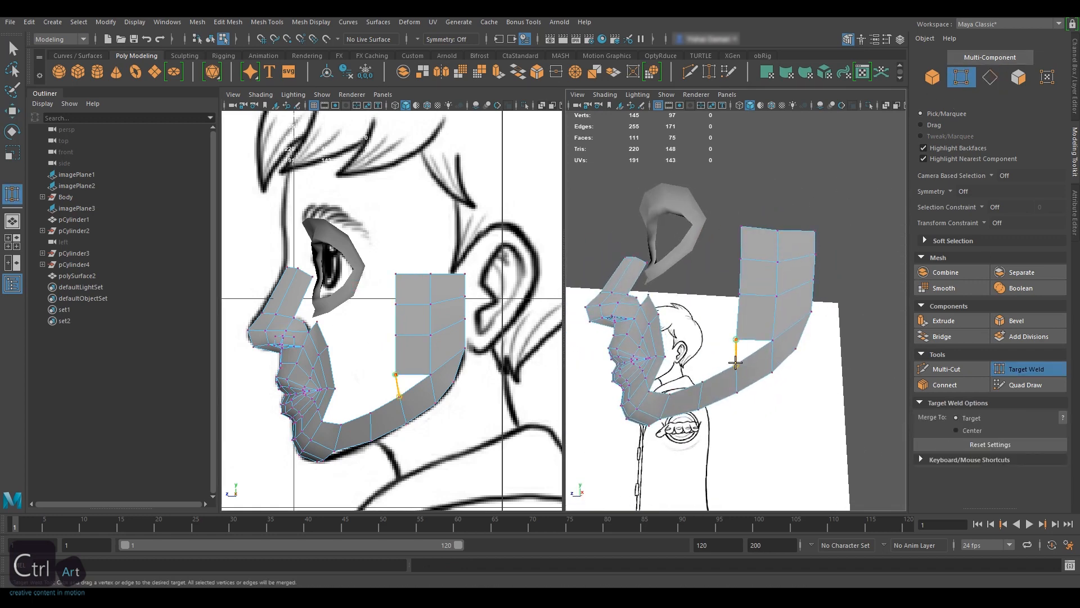
Step: Shift the vertices of the two-column cheek patch sideways to follow the face contour in the front view
click(752, 310)
ctrl+shift+drag(751, 311, 750, 321)
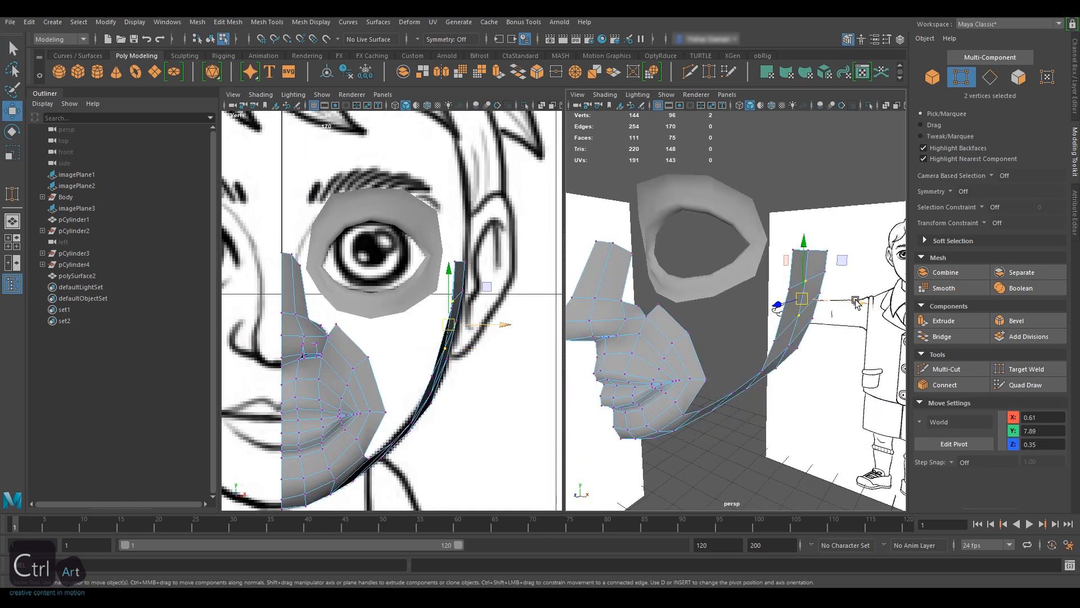
click(808, 250)
drag(860, 252, 870, 254)
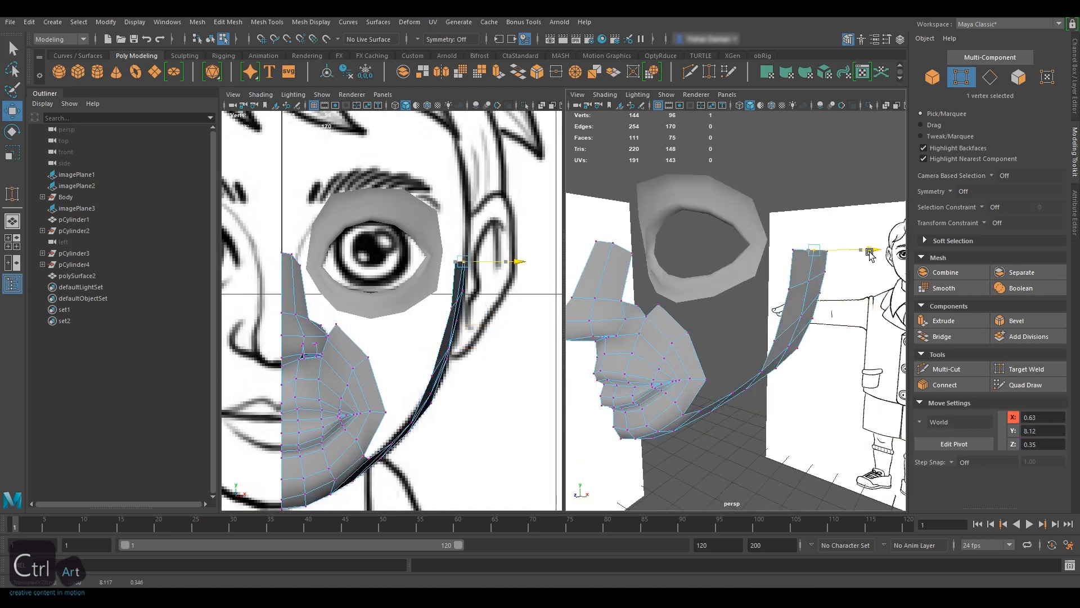
drag(790, 273, 835, 335)
click(781, 329)
alt+drag(834, 336, 742, 309)
click(753, 332)
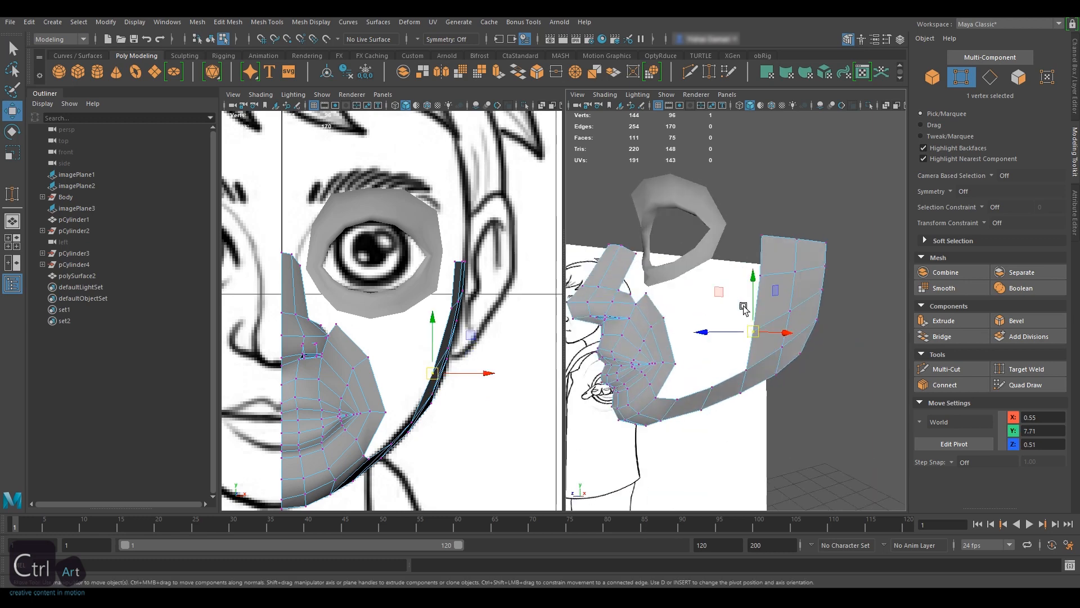
Step: Combine the eye ring with the nose, mouth and jaw mesh into one object
right_drag(742, 308, 743, 270)
key(F8)
alt+drag(658, 308, 671, 349)
alt+drag(792, 328, 853, 330)
shift+click(757, 212)
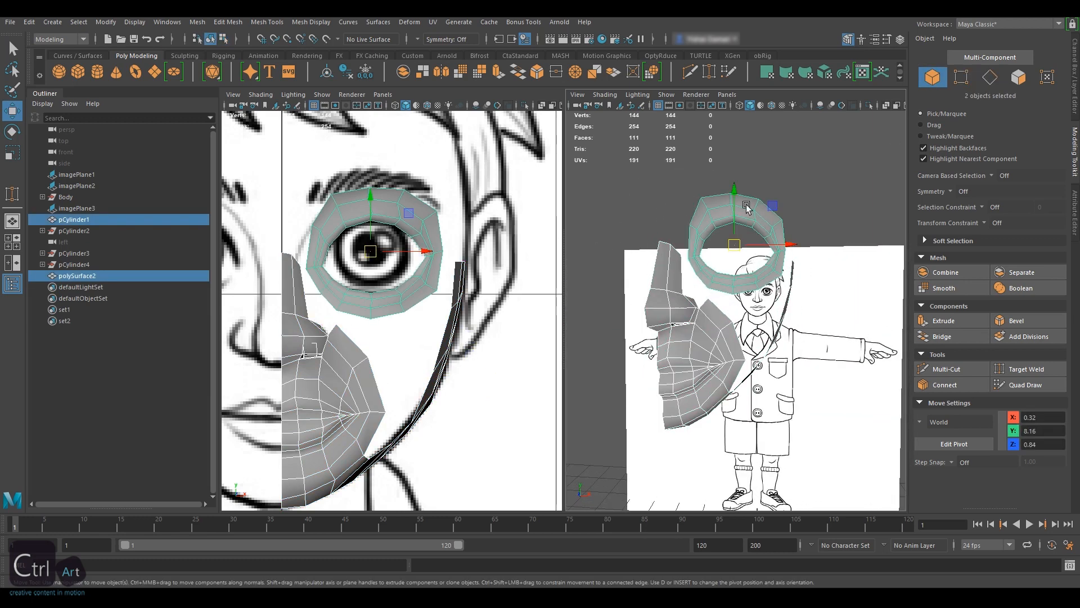
click(196, 23)
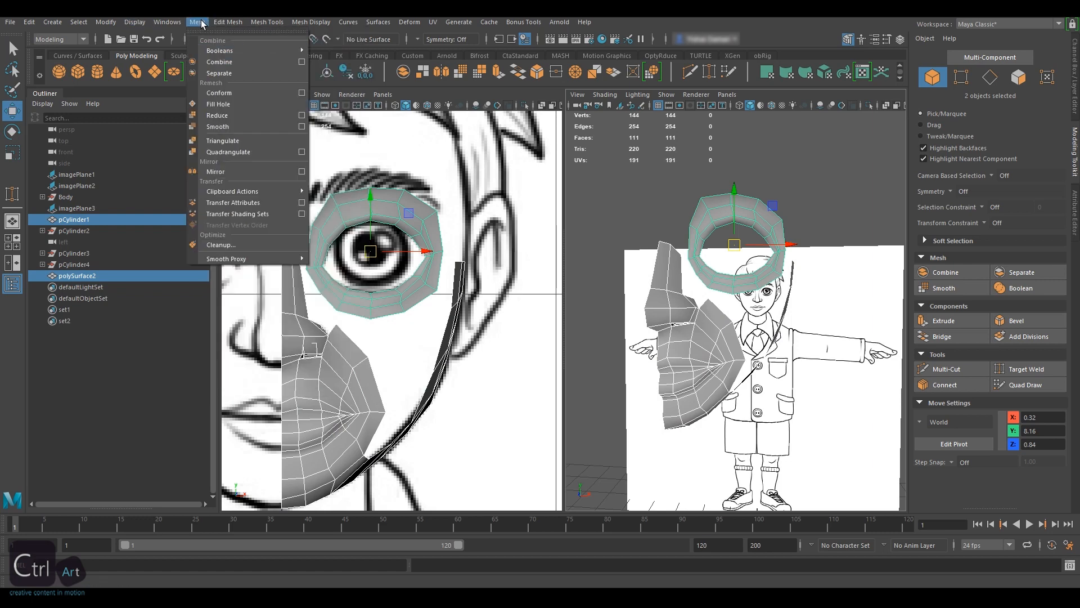
click(250, 62)
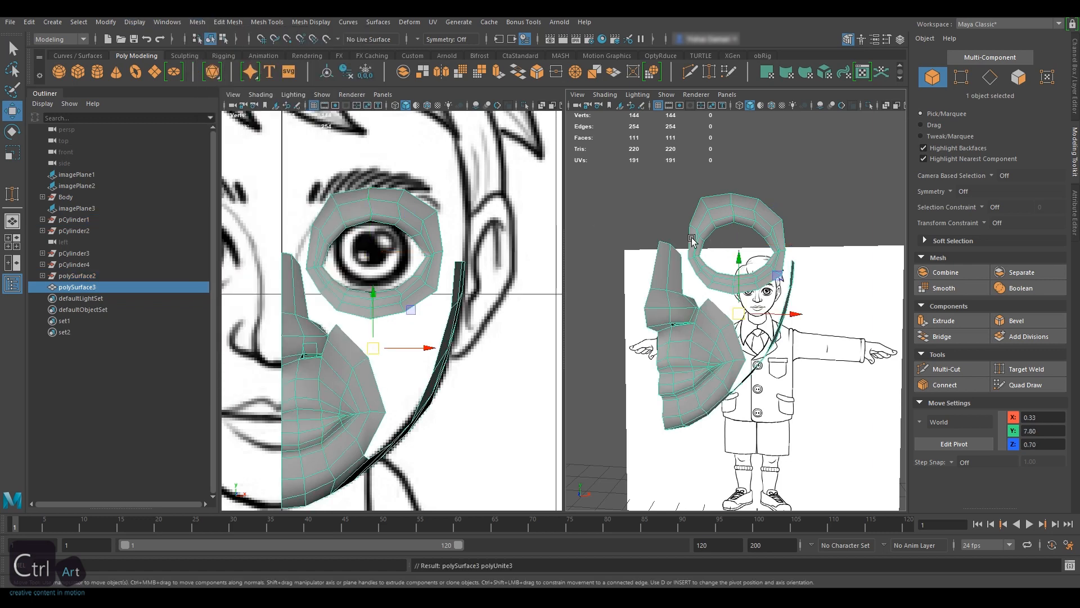
Step: Place the combined mesh's pivot on the vertical centre line and freeze its transformations
mouse_move(692, 239)
alt+mouse_down()
mouse_move(748, 242)
mouse_move(681, 246)
alt+mouse_up()
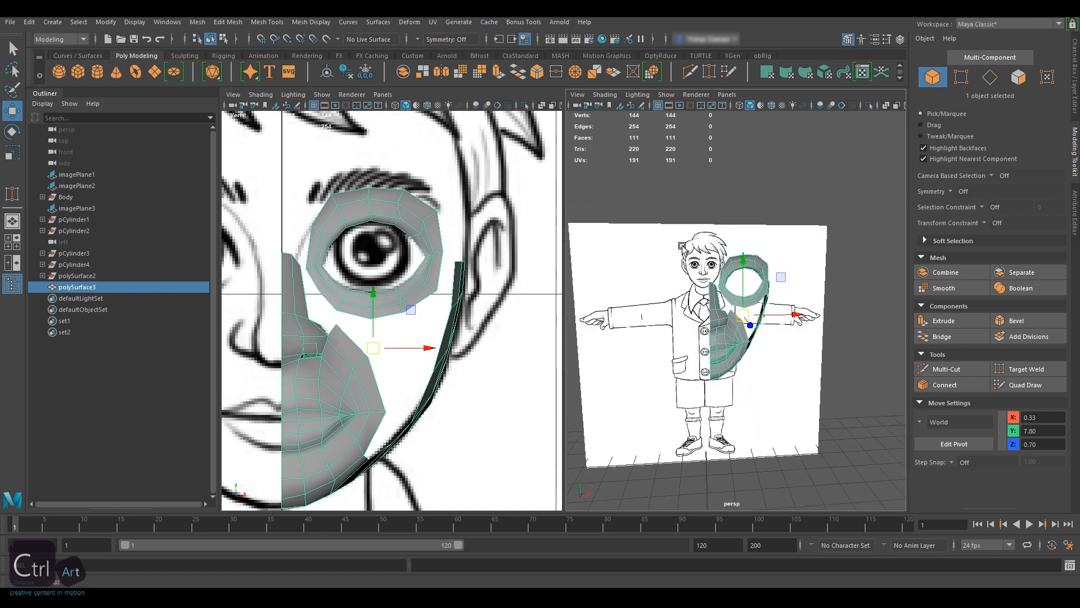
alt+right_drag(681, 246, 675, 247)
alt+middle_drag(721, 260, 737, 228)
alt+middle_drag(316, 308, 339, 287)
click(899, 39)
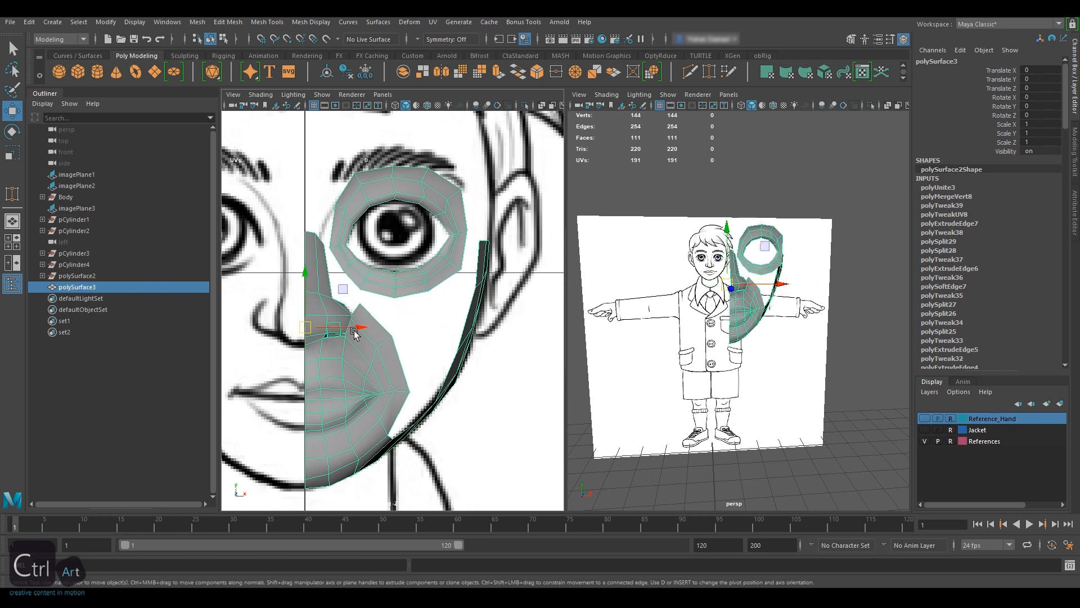
click(197, 22)
mouse_move(94, 22)
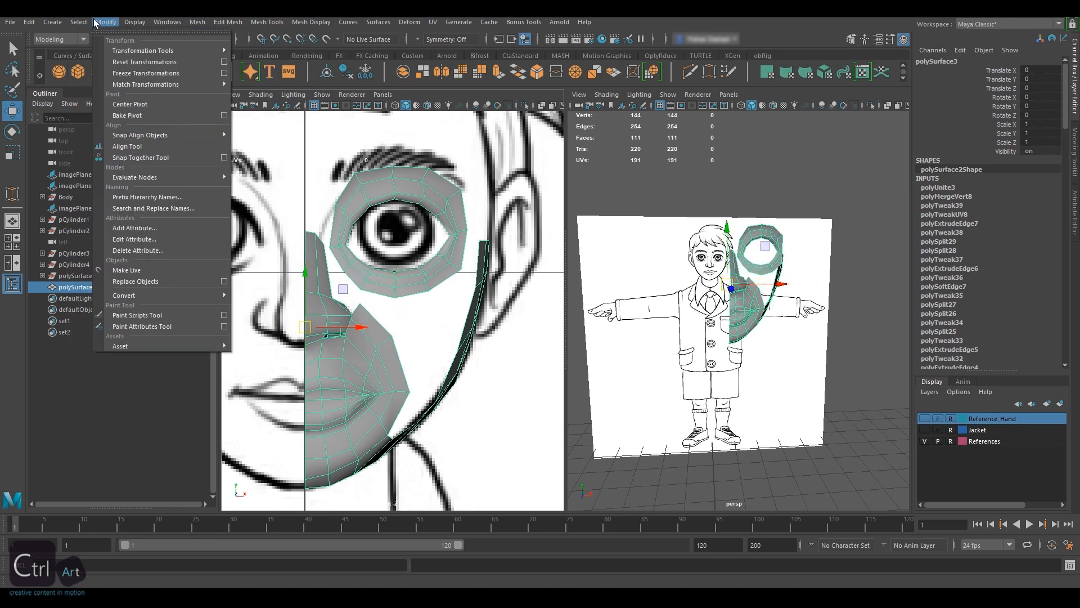
click(169, 74)
Step: Delete the construction history of all objects in the scene
click(31, 22)
mouse_move(130, 168)
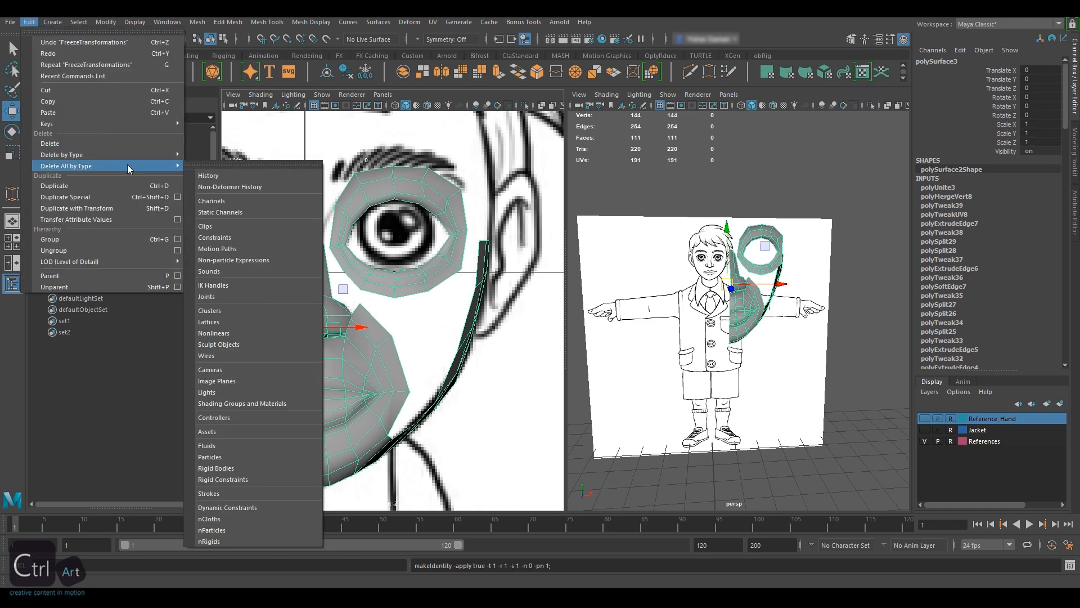
click(217, 178)
Step: Mirror the half face across the world X axis in the negative direction, merging border vertices with a threshold of 0.01
scroll(450, 251, down, 5)
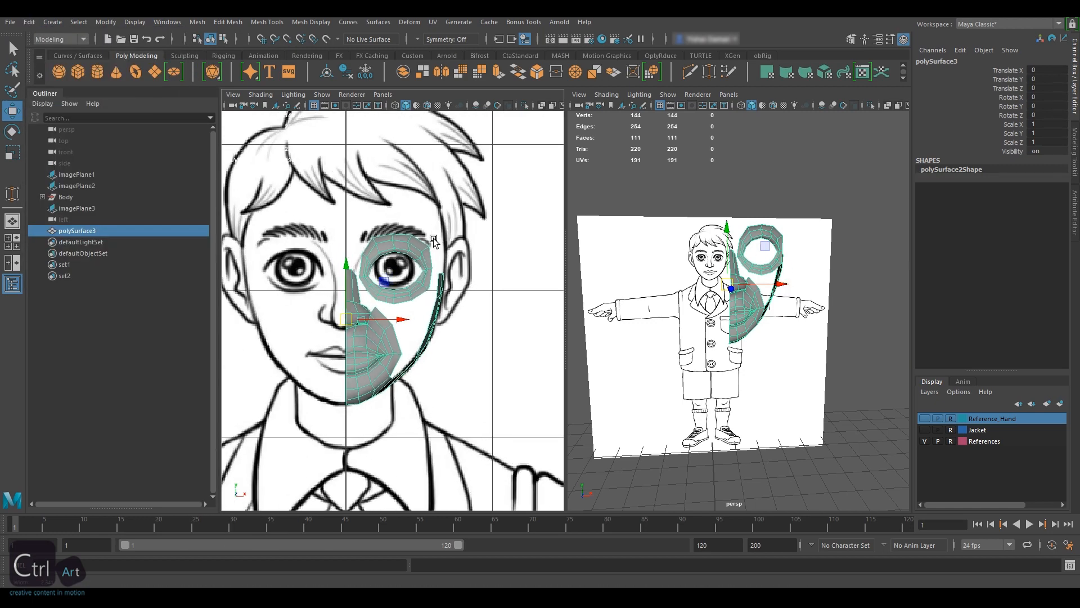
alt+middle_drag(450, 251, 474, 247)
scroll(474, 246, up, 2)
click(197, 22)
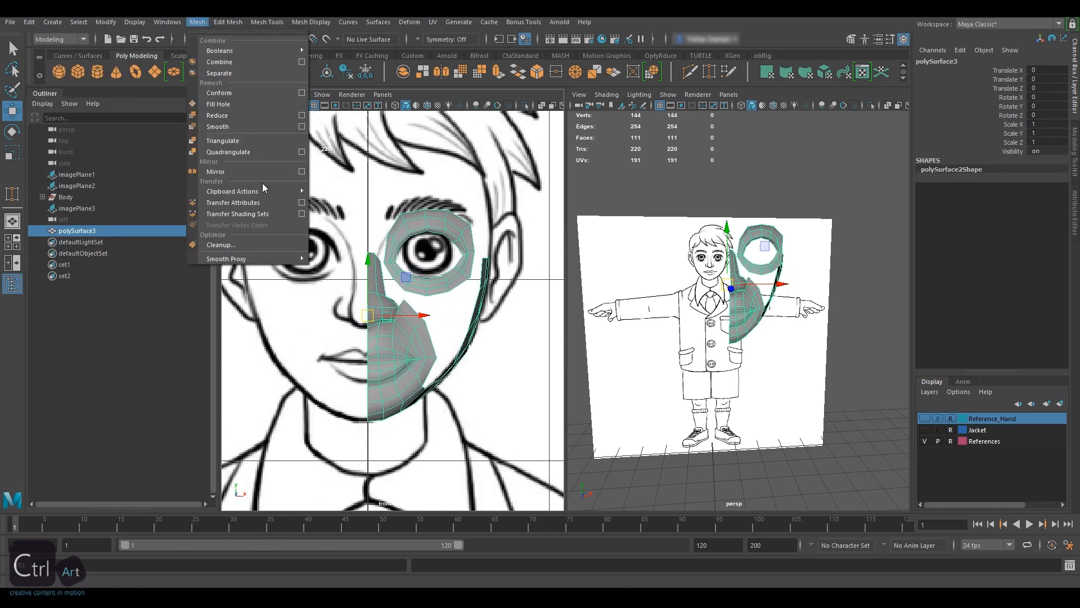
click(302, 172)
drag(352, 209, 833, 182)
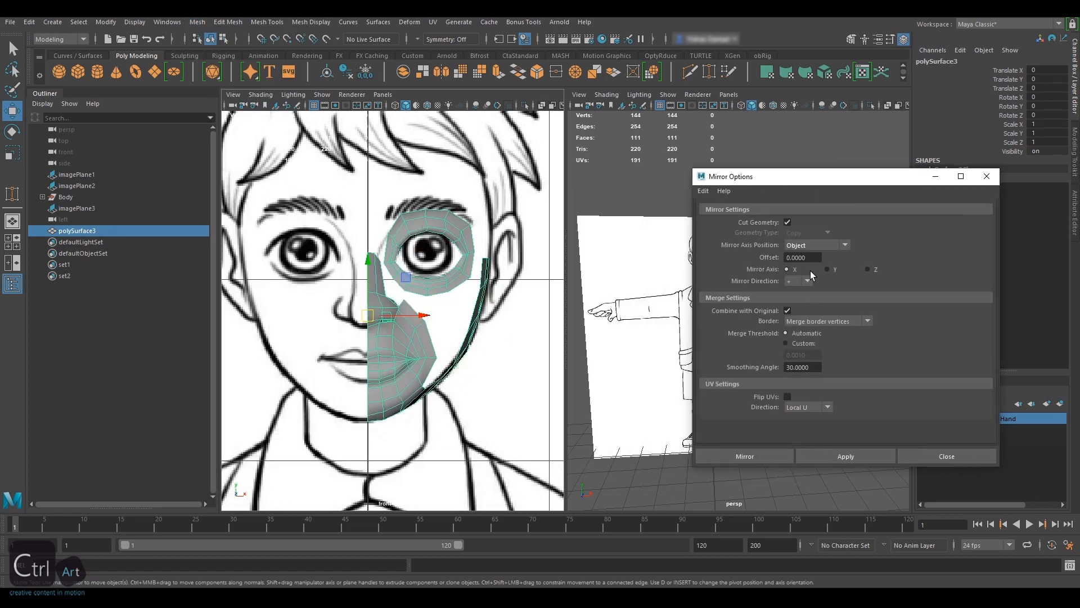
click(703, 191)
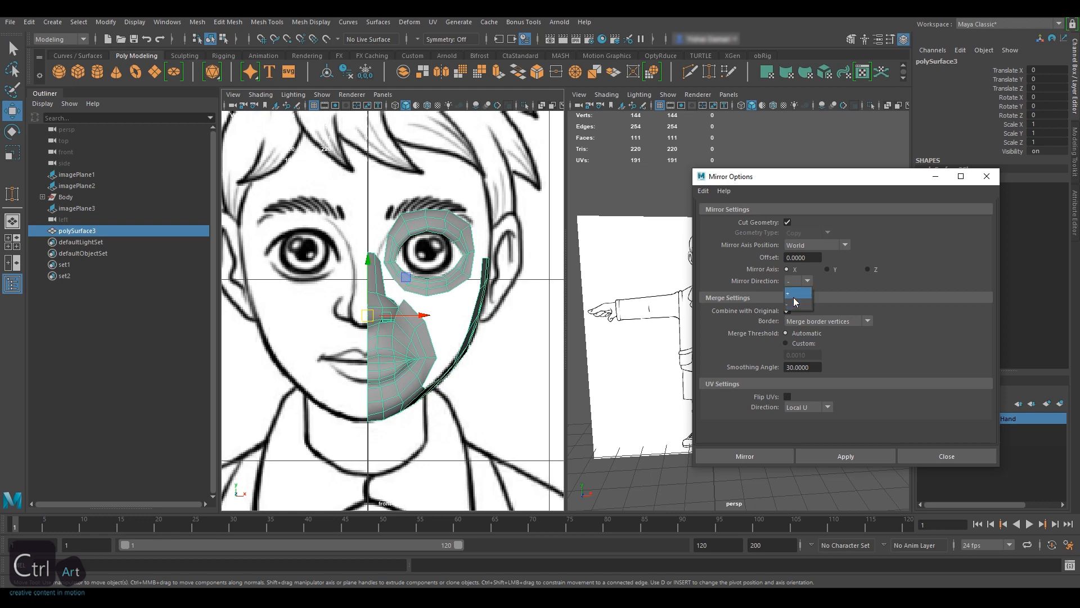
click(828, 457)
drag(516, 448, 556, 454)
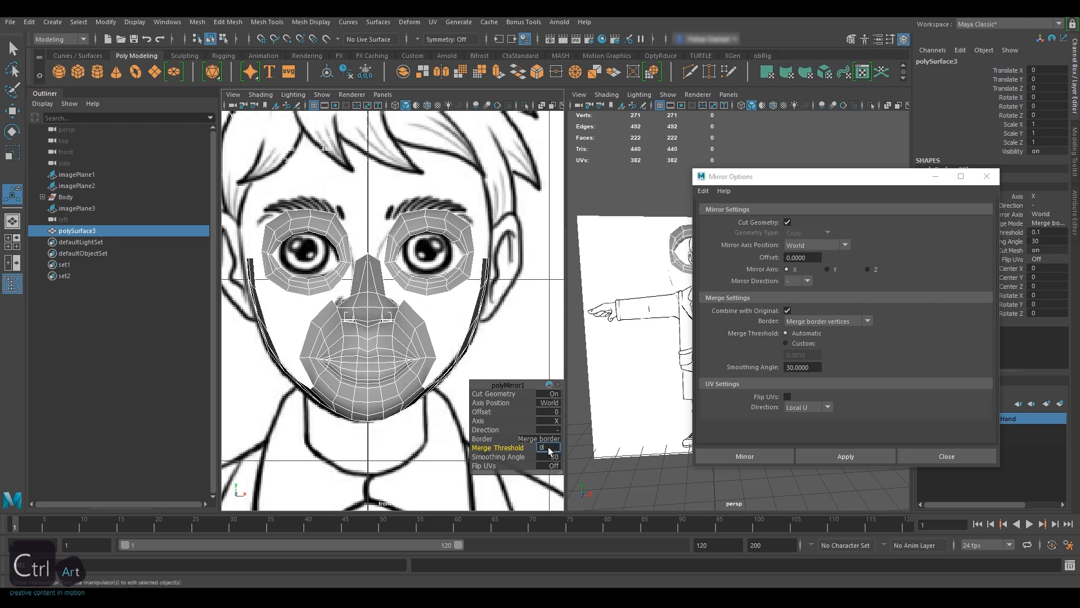
click(986, 176)
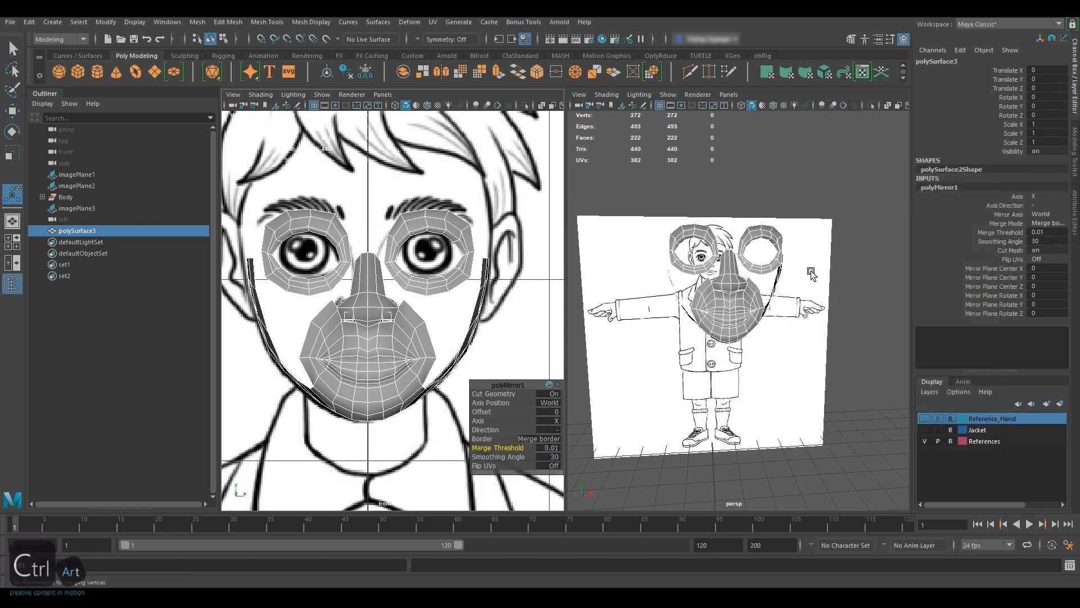
Step: Turn on Object X symmetry for editing the mirrored face mesh
alt+drag(810, 272, 781, 276)
click(813, 245)
scroll(787, 253, up, 4)
click(787, 253)
click(852, 39)
click(954, 193)
click(973, 204)
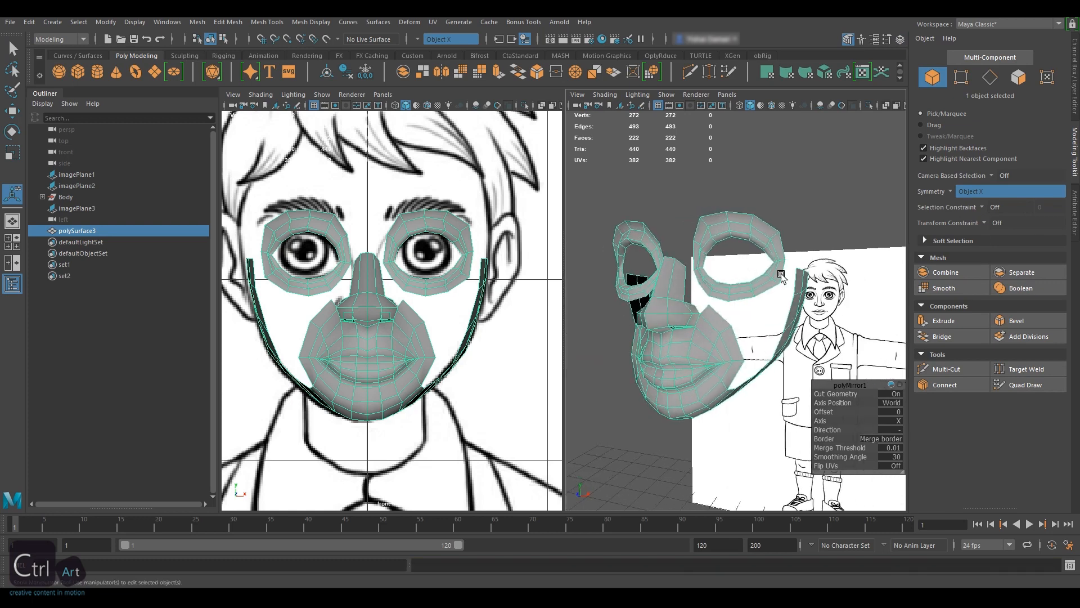
Step: Extrude the lower border edges of both eye rings and move the new strips down toward the cheeks
key(F8)
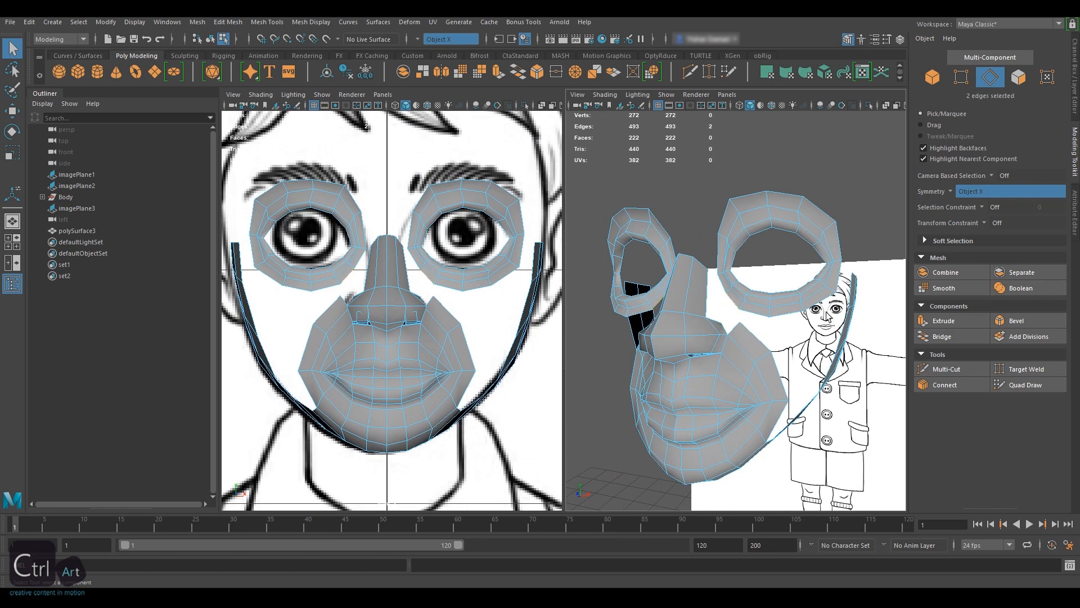
alt+drag(827, 316, 748, 290)
key(ctrl+e)
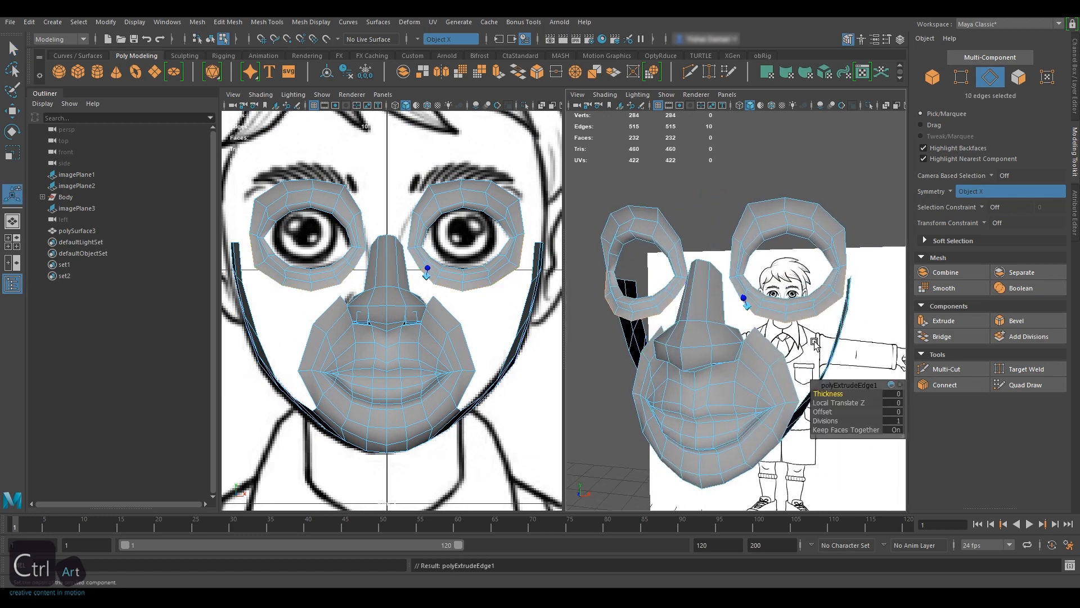
alt+drag(799, 332, 716, 313)
key(w)
drag(721, 242, 658, 265)
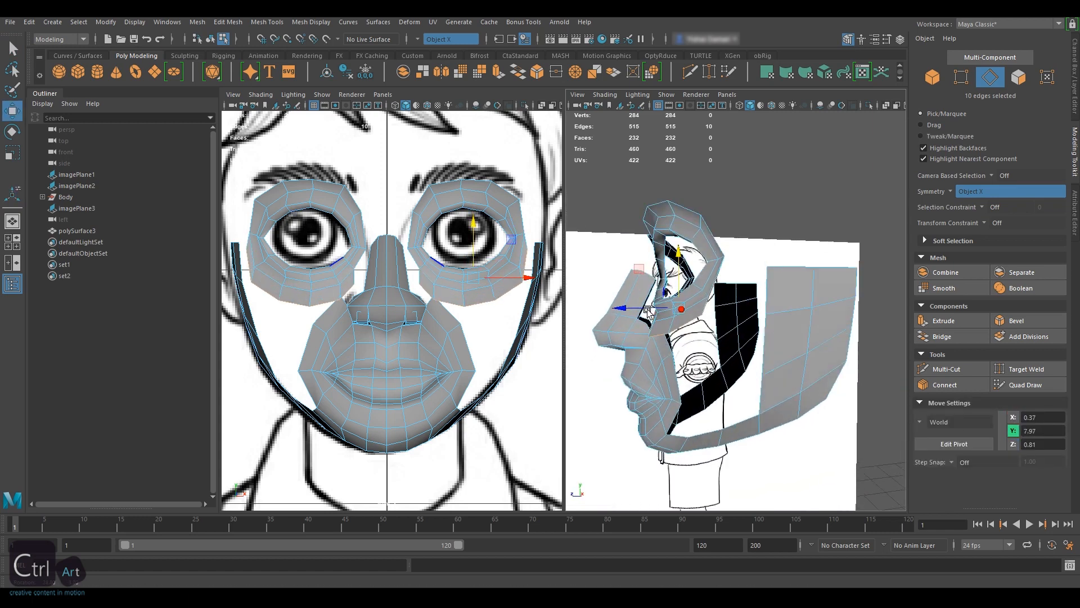
Step: Adjust the depth of the extruded eye-ring strips against the side-view reference
drag(623, 302, 631, 302)
key(space)
drag(403, 302, 422, 315)
alt+middle_drag(422, 315, 442, 315)
key(4)
drag(305, 305, 306, 304)
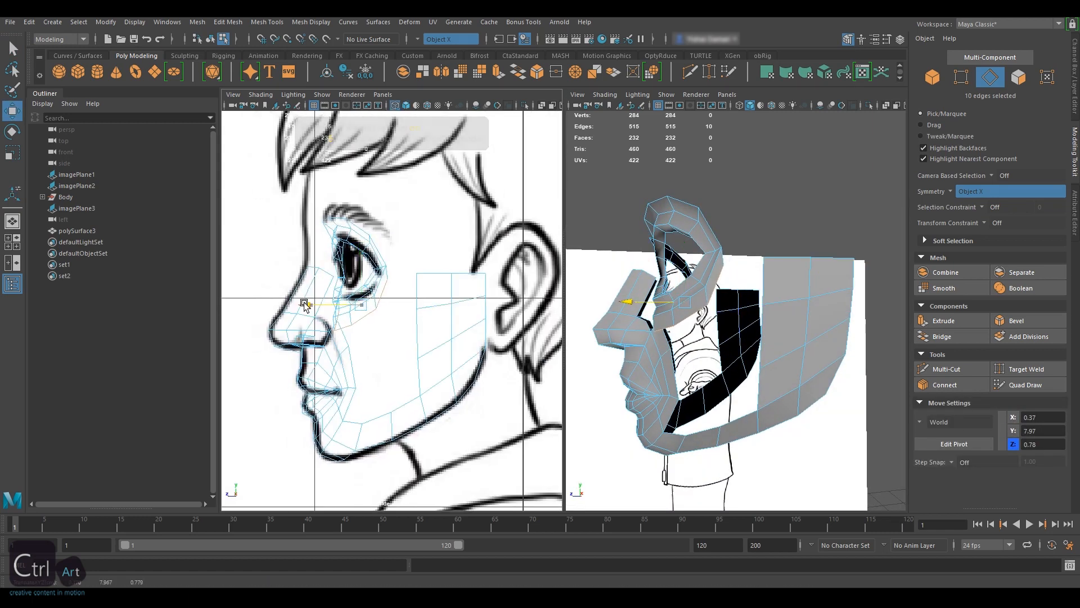
Step: Move individual vertices of the eye-ring strip in side profile to smooth its curve under the eye
right_drag(782, 315, 737, 315)
alt+drag(754, 310, 734, 312)
click(725, 268)
drag(725, 217, 725, 211)
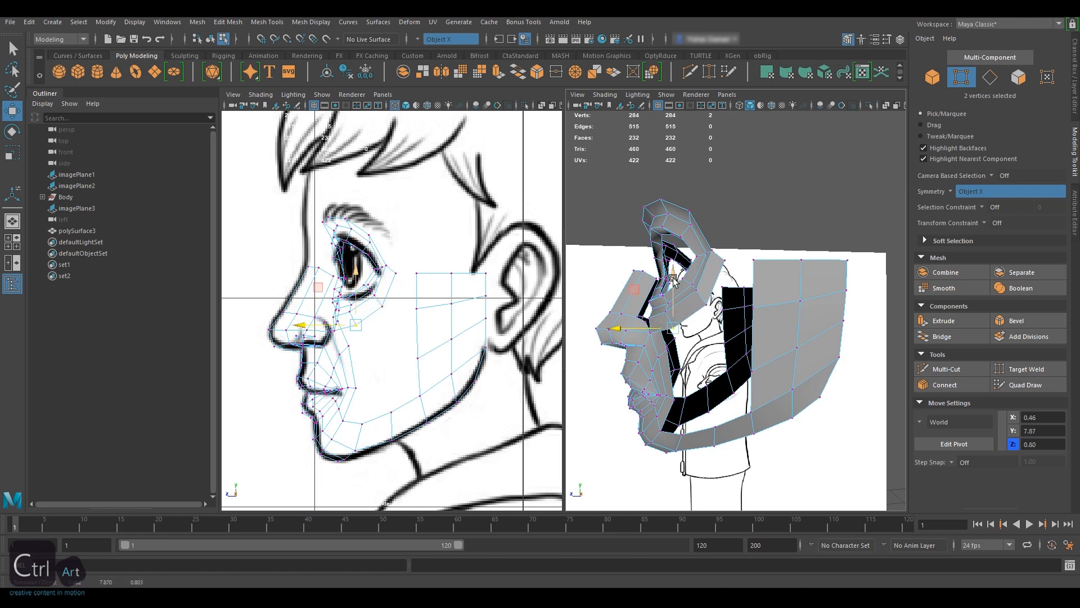
drag(673, 279, 672, 281)
Step: Reposition the eye-ring strip's inner vertices beside the nose, checking them against the front-view reference
key(space)
drag(455, 329, 457, 355)
click(467, 301)
drag(466, 262, 466, 279)
alt+drag(641, 340, 702, 348)
click(704, 348)
alt+drag(771, 349, 640, 327)
click(636, 389)
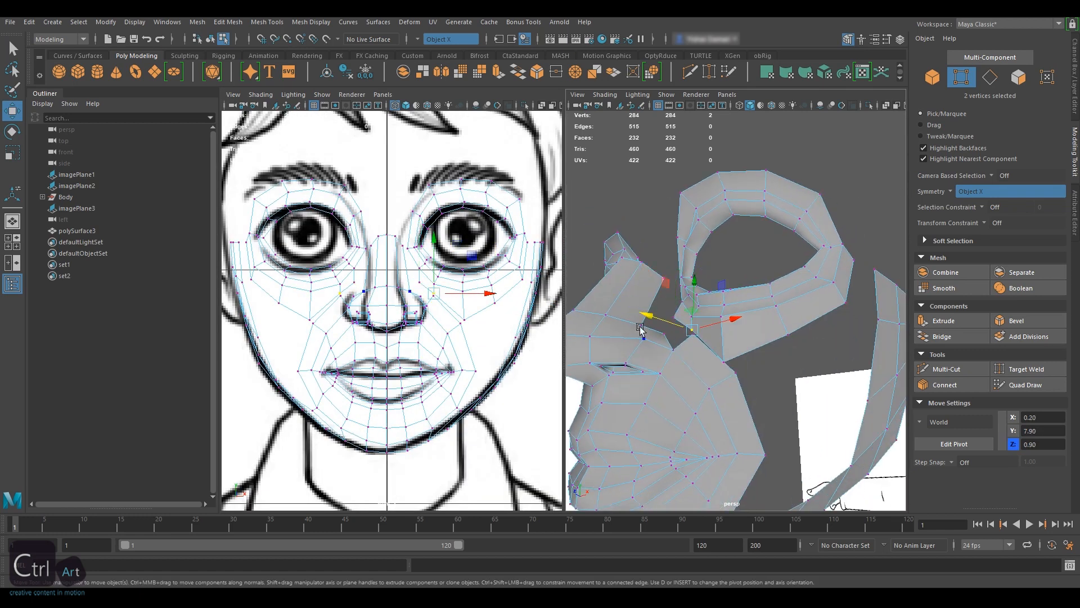
Step: Refine the edges and vertices of the eye-ring strip where it faces the mouth patch on the cheek
right_drag(639, 326, 639, 296)
click(720, 378)
alt+drag(720, 378, 810, 304)
click(597, 340)
click(802, 273)
key(b)
key(b)
right_drag(810, 304, 771, 304)
alt+drag(770, 304, 682, 293)
click(715, 290)
alt+drag(682, 293, 655, 338)
click(849, 288)
Step: Move the mouth patch's upper and outer corner vertices to follow the curvature of the cheek
click(653, 339)
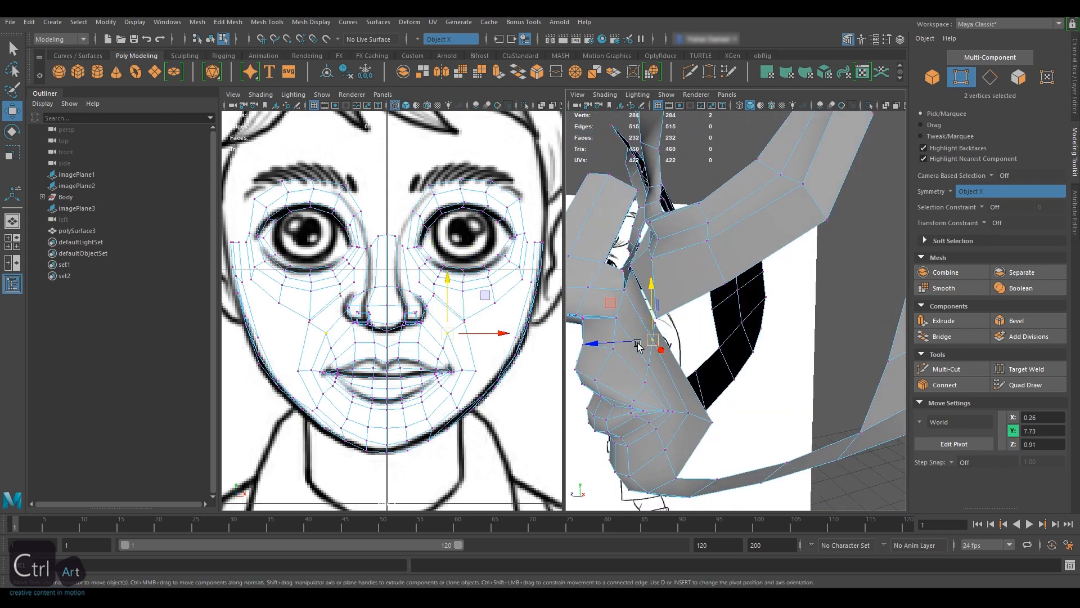
drag(591, 369, 585, 370)
mouse_move(585, 370)
alt+mouse_down()
mouse_move(745, 379)
mouse_move(602, 377)
alt+mouse_up()
click(729, 421)
drag(682, 430, 844, 382)
click(721, 423)
drag(882, 386, 876, 386)
alt+drag(827, 359, 684, 296)
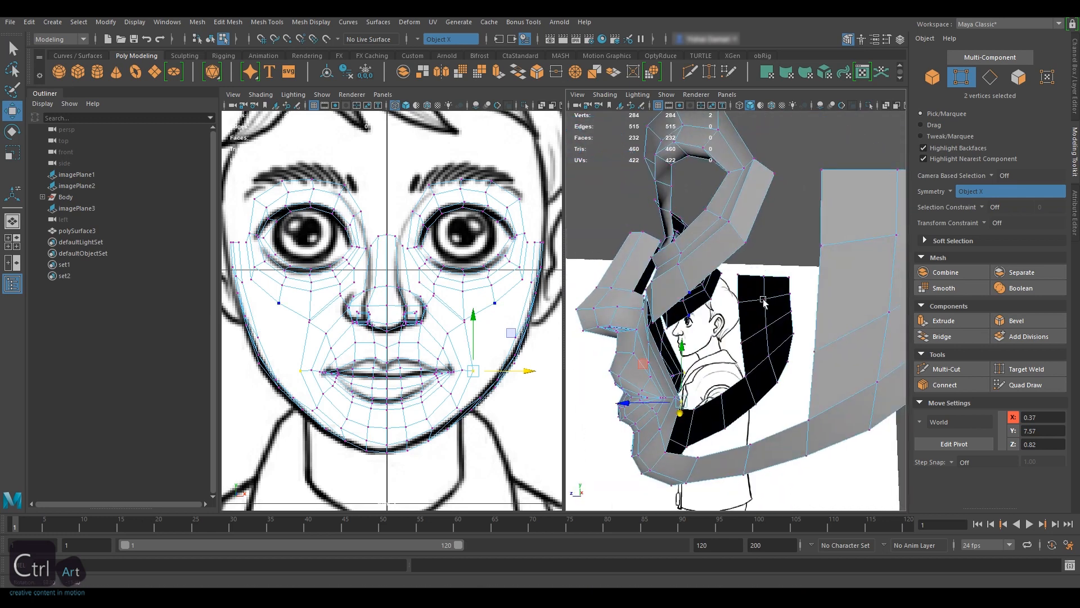
Step: Weld the eye-ring strip's lower edge to the mouth patch's upper edge and bridge the adjoining gap beside the nose
alt+drag(763, 303, 816, 292)
click(1024, 369)
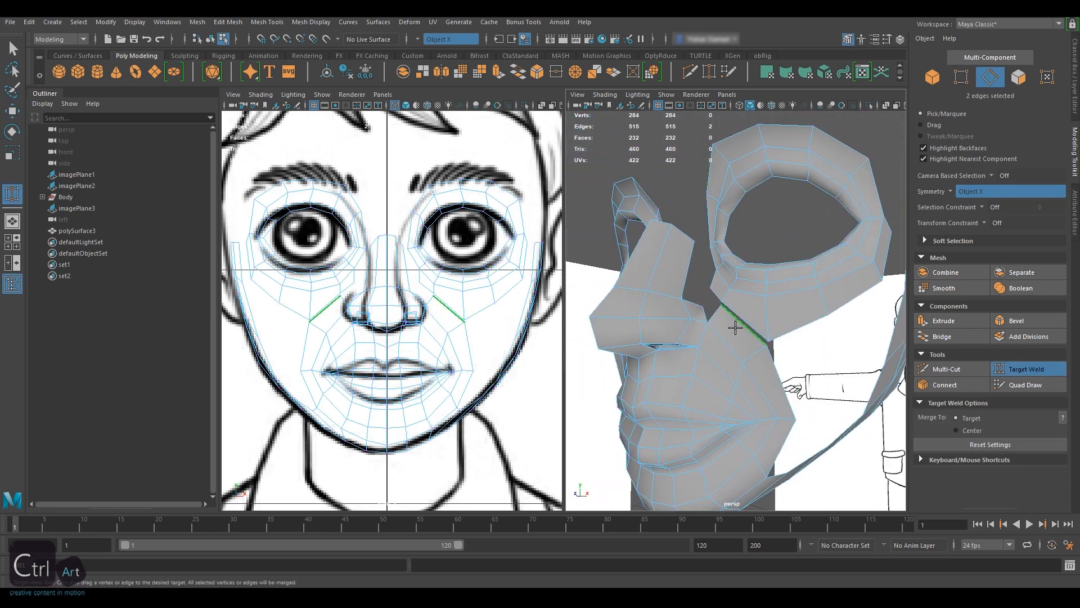
drag(723, 426, 723, 426)
alt+drag(722, 425, 762, 336)
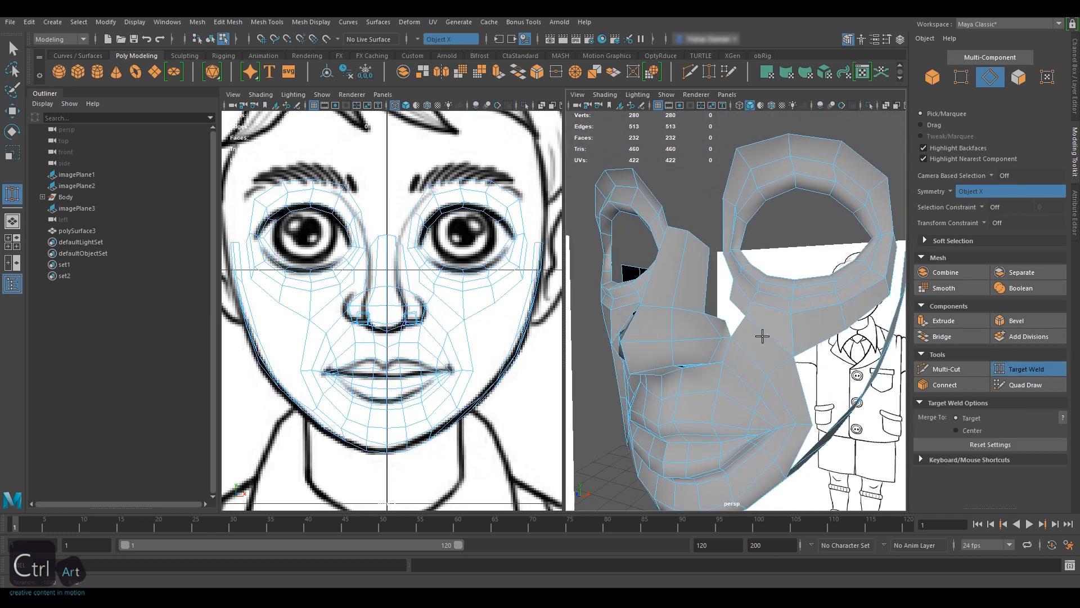
click(1016, 370)
click(925, 336)
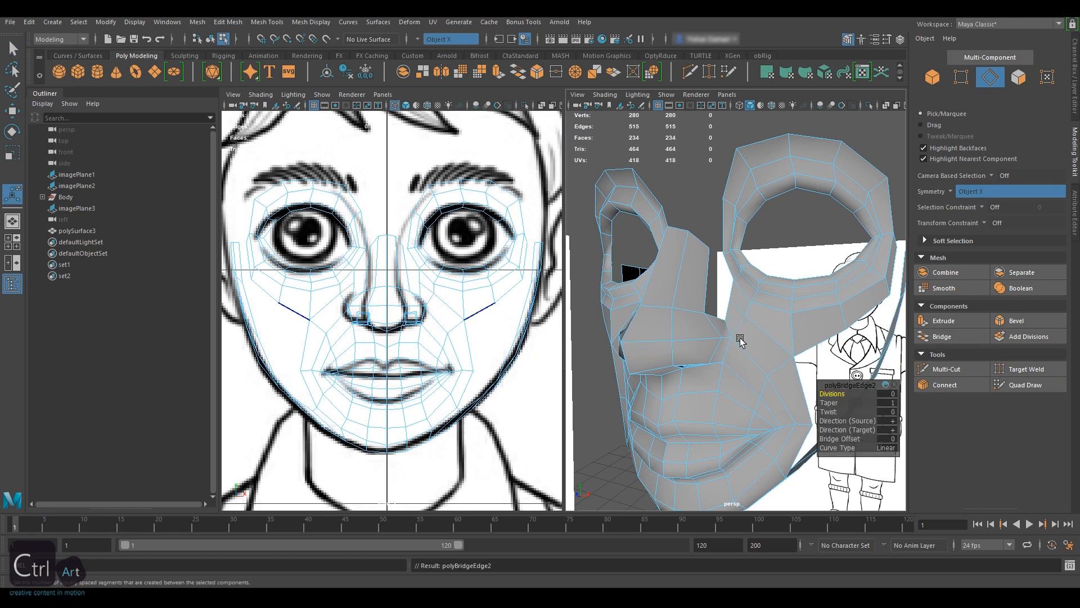
Step: Insert an edge loop across the nose bridge with Multi-Cut
alt+drag(748, 331, 718, 325)
click(967, 369)
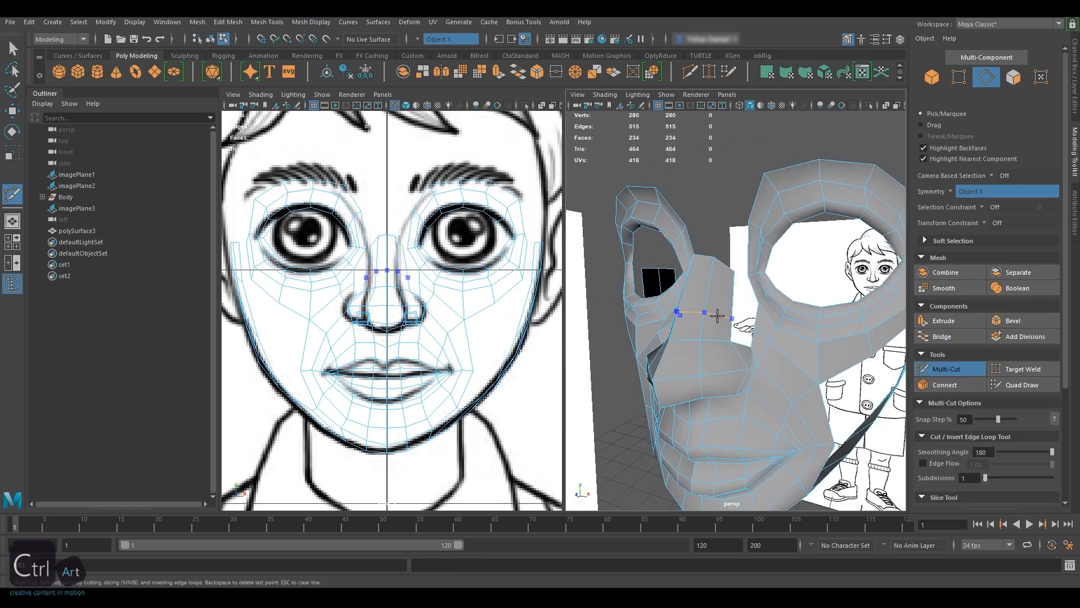
mouse_move(787, 363)
alt+mouse_down()
mouse_move(858, 364)
mouse_move(803, 377)
alt+mouse_up()
click(919, 367)
Step: Show the side view beside the perspective view and bridge the nose side edges to the eye rings
key(space)
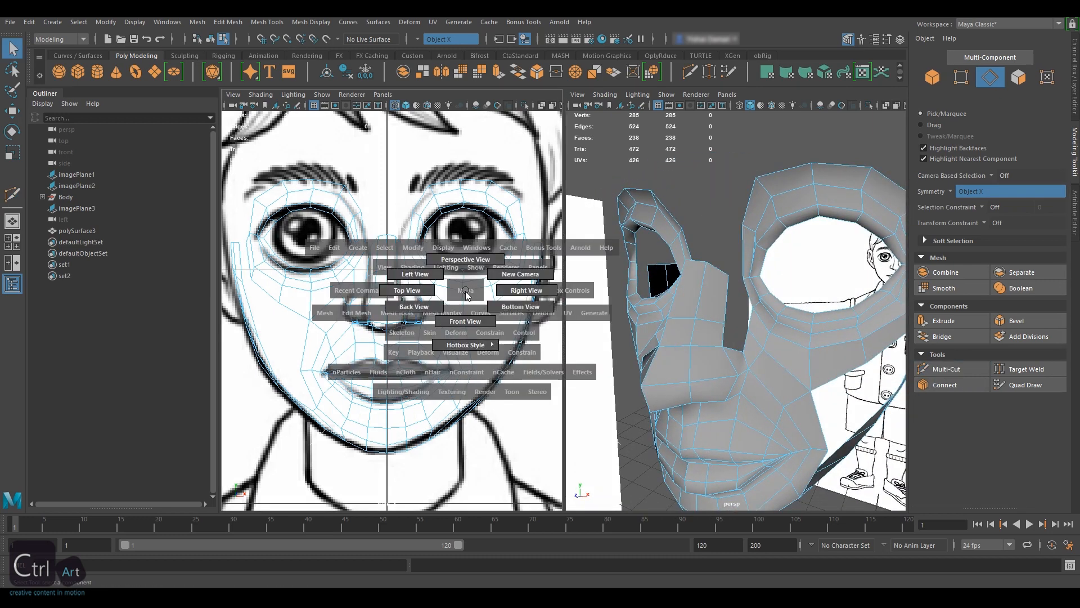
drag(518, 300, 524, 291)
drag(677, 383, 665, 384)
alt+drag(689, 360, 774, 331)
key(F10)
click(720, 337)
shift+click(741, 341)
click(941, 336)
Step: Insert another edge loop across the upper nose and bridge the remaining nose side edges to the eye rings
key(ctrl+shift+x)
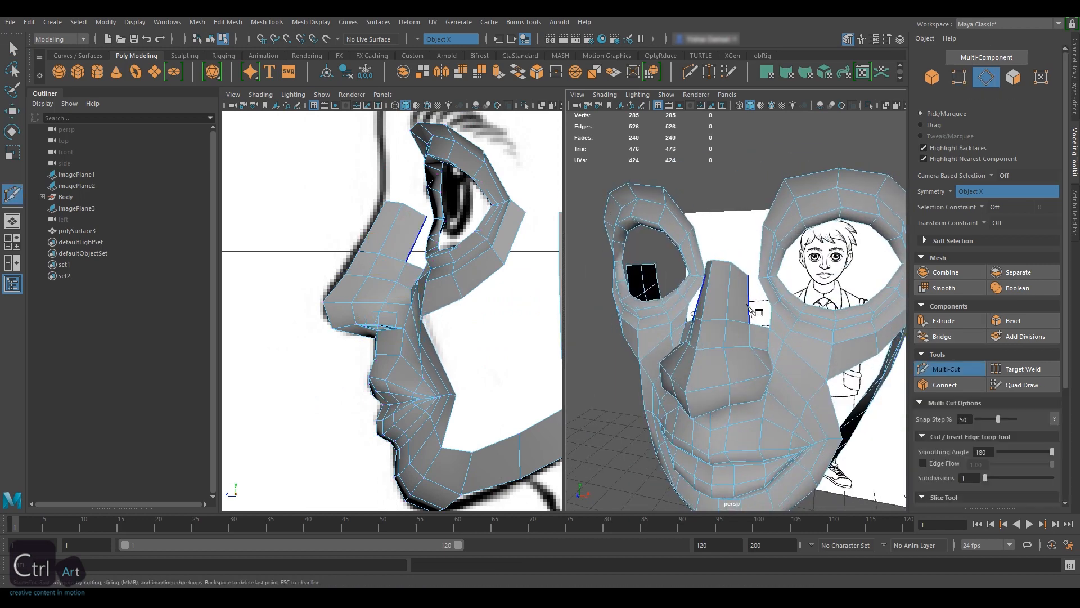
click(988, 79)
click(750, 335)
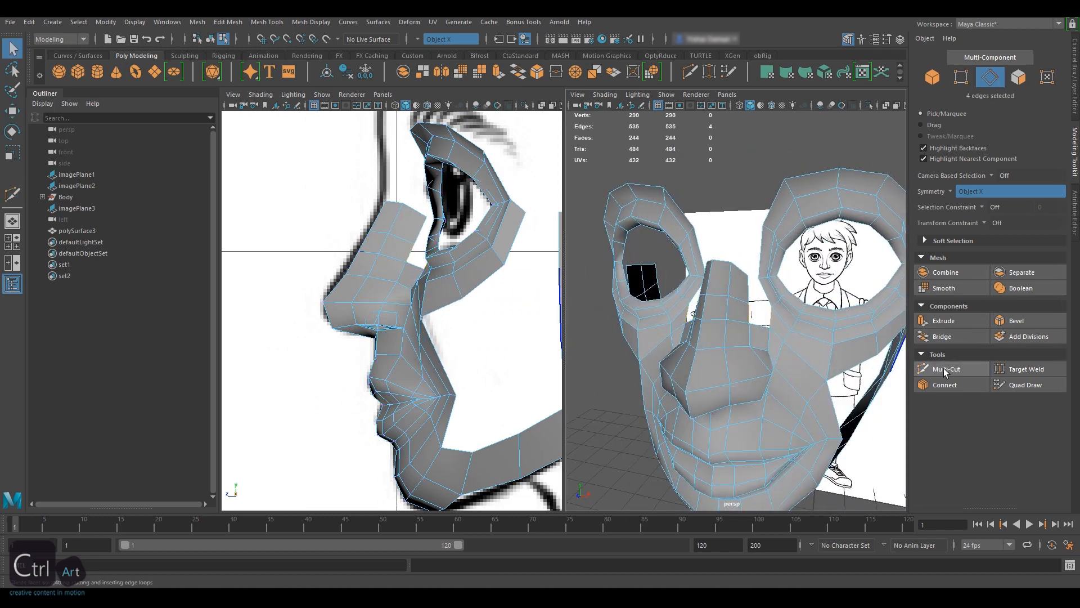
click(944, 384)
key(ctrl+z)
click(941, 337)
alt+drag(751, 332, 714, 309)
Step: Move the centre edges of the nose bridge to match the nose profile in the side view
click(702, 323)
key(w)
click(329, 256)
click(822, 307)
drag(331, 237, 337, 236)
drag(383, 177, 411, 221)
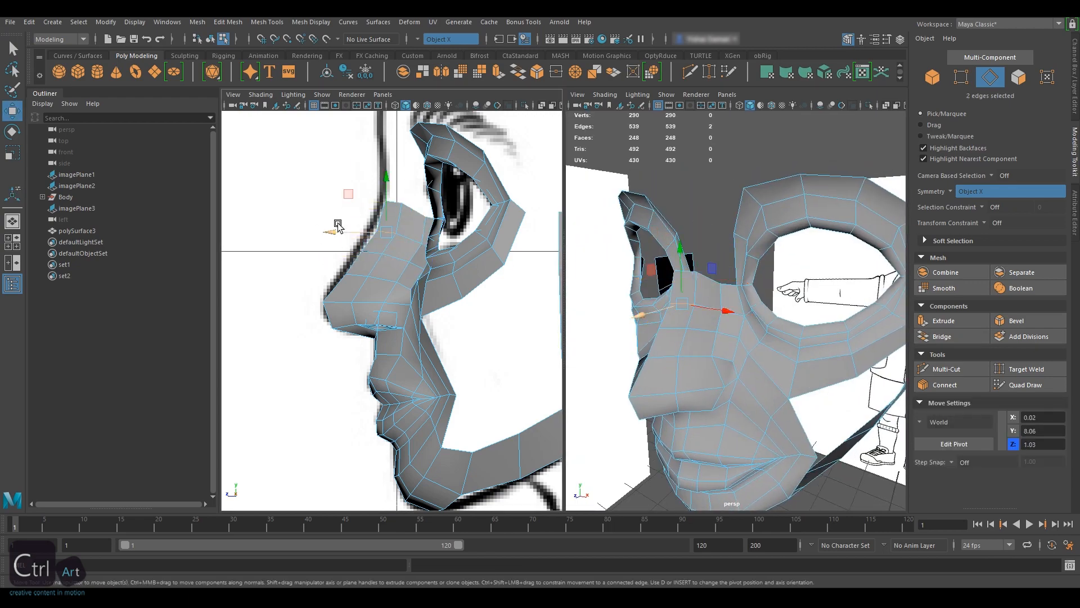
drag(338, 227, 319, 249)
Step: Adjust the vertices at the nose tip and along the sides of the nose to refine its profile
key(F9)
click(323, 302)
click(332, 328)
drag(285, 303, 280, 328)
alt+drag(720, 282, 641, 277)
drag(680, 295, 658, 326)
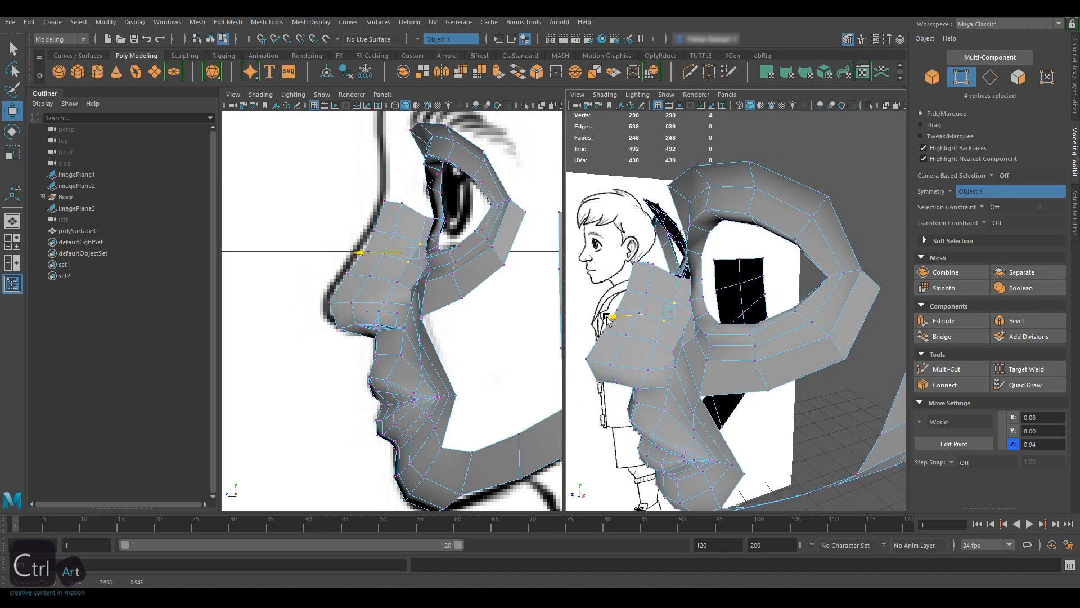
Step: Reposition the vertices where the nose side meets the inner eye ring and cheek
click(677, 279)
alt+drag(678, 283, 706, 328)
click(710, 326)
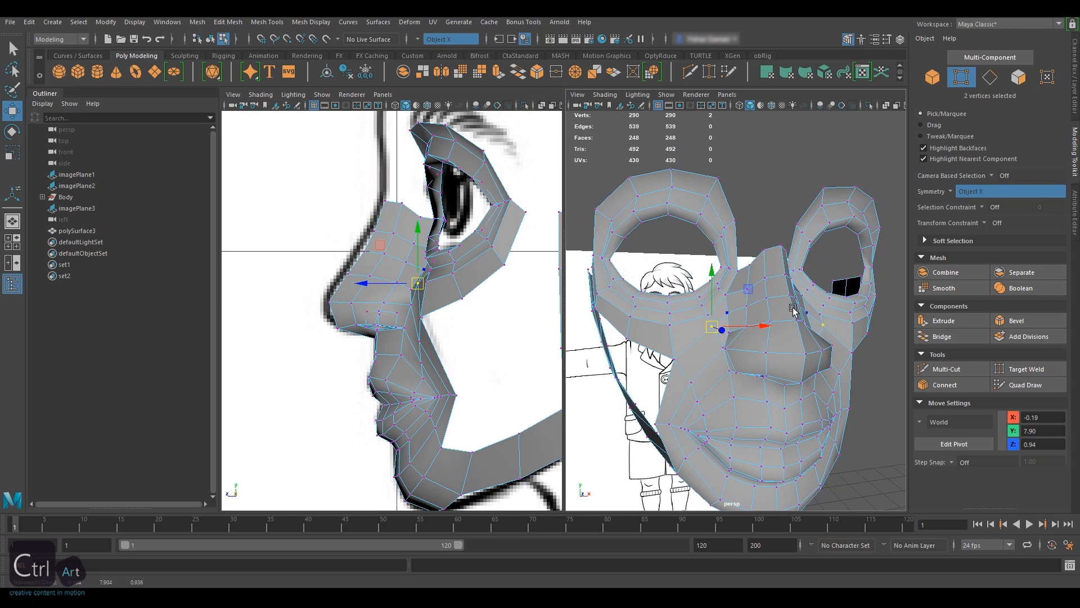
alt+drag(792, 308, 695, 302)
Step: Bridge the outer edge of the mouth patch to the front edge of the side jaw patch
click(988, 77)
alt+drag(731, 343, 721, 316)
click(686, 412)
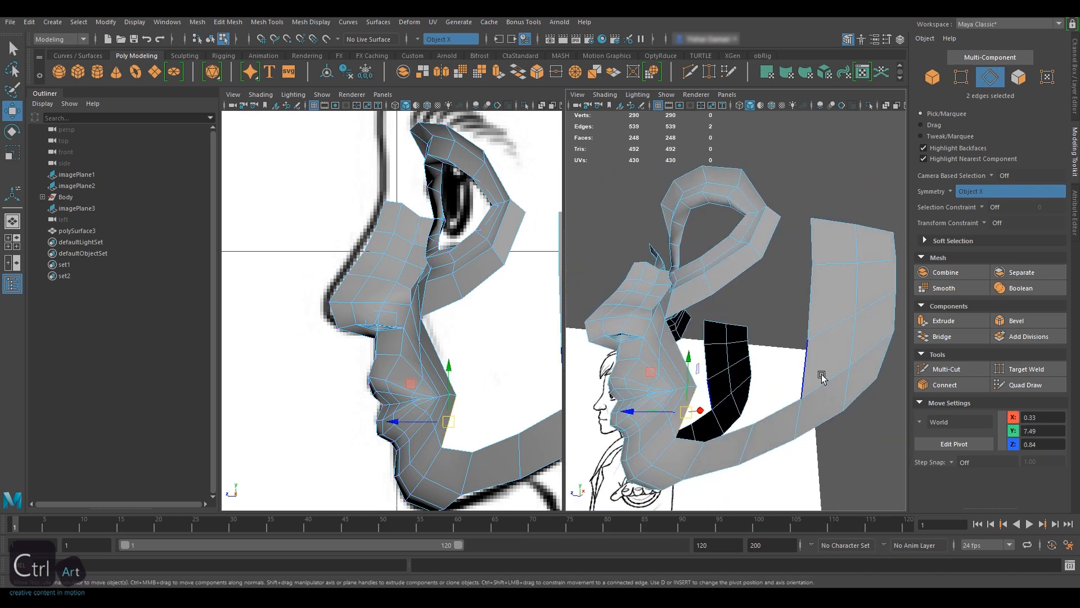
shift+click(810, 367)
key(g)
Step: Enable Edge Flow at 1.00 for edge loops inserted with Multi-Cut
alt+drag(754, 412, 732, 397)
key(ctrl+shift+x)
click(694, 406)
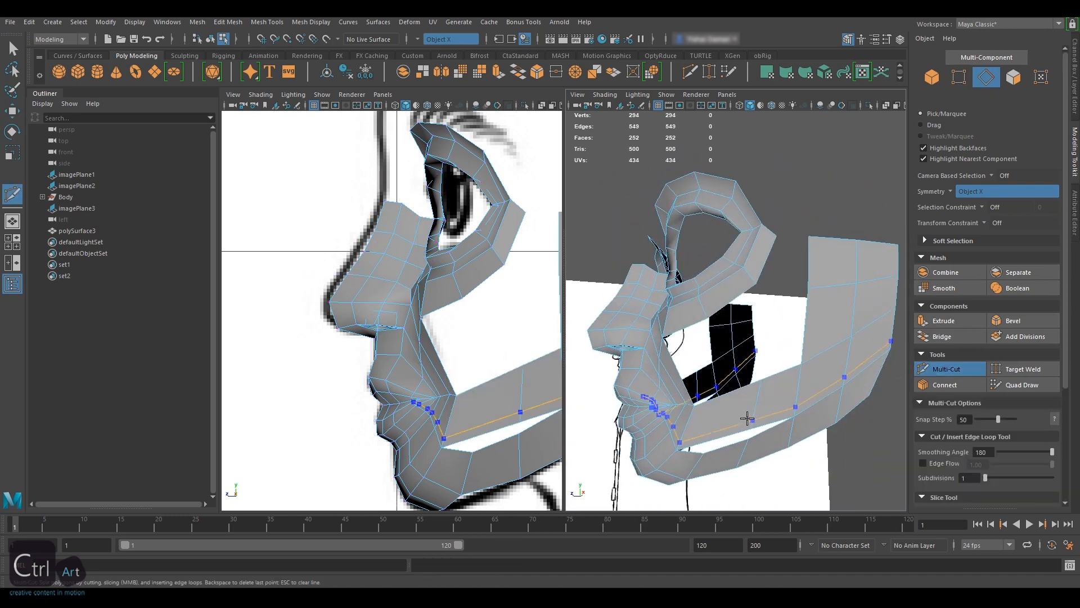
key(Escape)
key(Return)
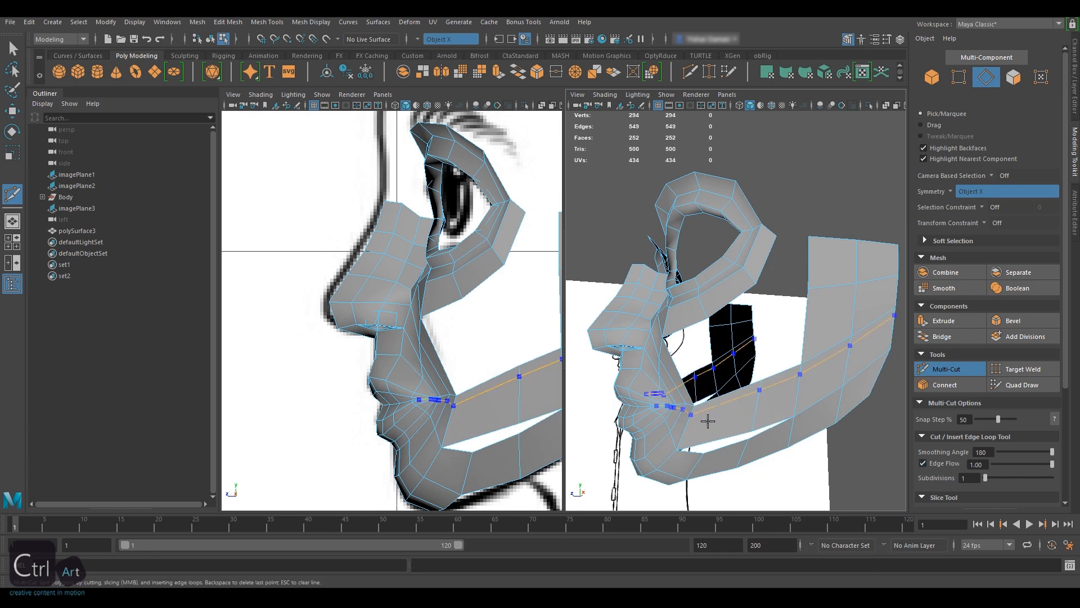
key(q)
Step: Close the gap between the new cheek strip and the jaw patch, and activate Target Weld for vertices
alt+drag(675, 411, 774, 408)
key(space)
drag(400, 330, 400, 360)
alt+right_drag(487, 383, 450, 366)
click(497, 330)
alt+drag(866, 329, 787, 323)
shift+right_drag(787, 323, 778, 384)
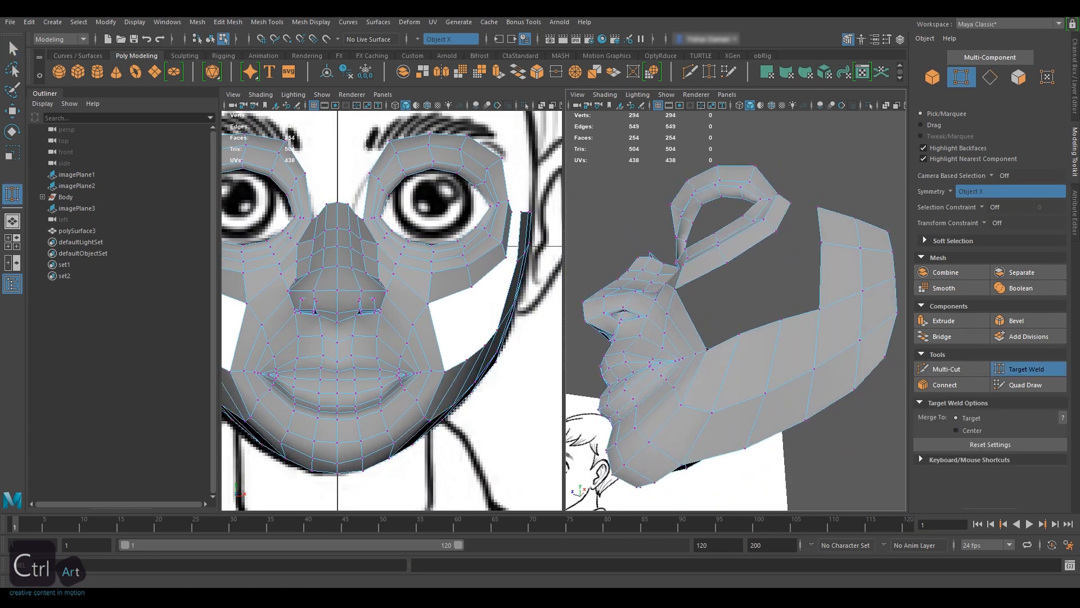
Step: Adjust the cheek vertices and bridge the facing edges of the opening between the mouth patch and side jaw patch
alt+drag(763, 351, 683, 397)
key(q)
click(745, 383)
key(w)
click(710, 344)
right_drag(710, 387, 762, 353)
shift+click(730, 419)
click(762, 320)
shift+click(758, 411)
key(g)
Step: Bridge the remaining openings between the lower eye ring and the side cheek patch
click(767, 343)
alt+drag(815, 277, 772, 344)
shift+click(814, 331)
key(g)
click(776, 273)
key(g)
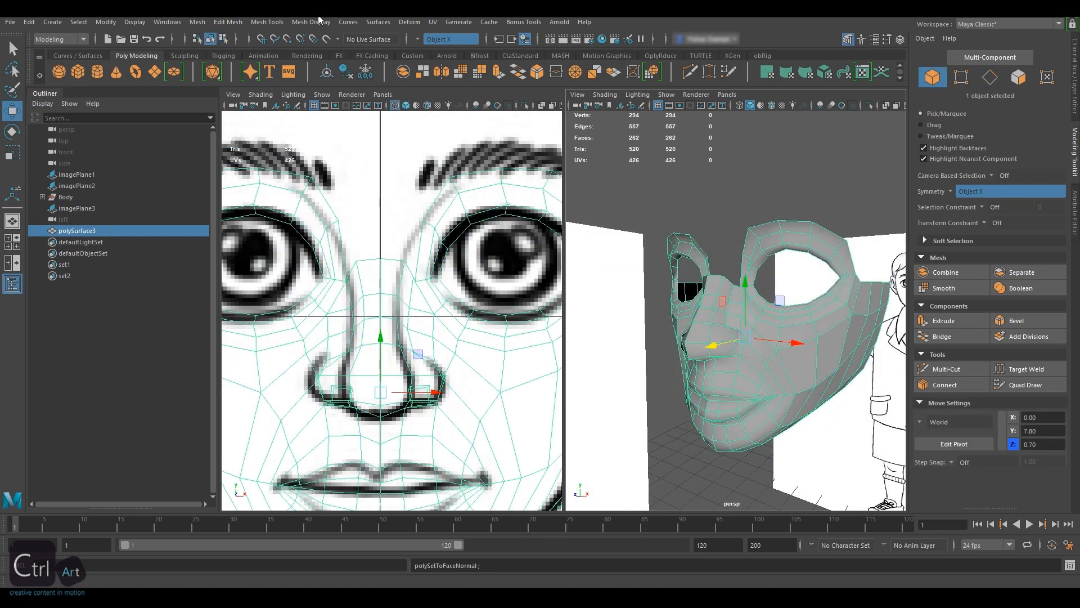
Step: Soften all edges of the face mesh
click(318, 22)
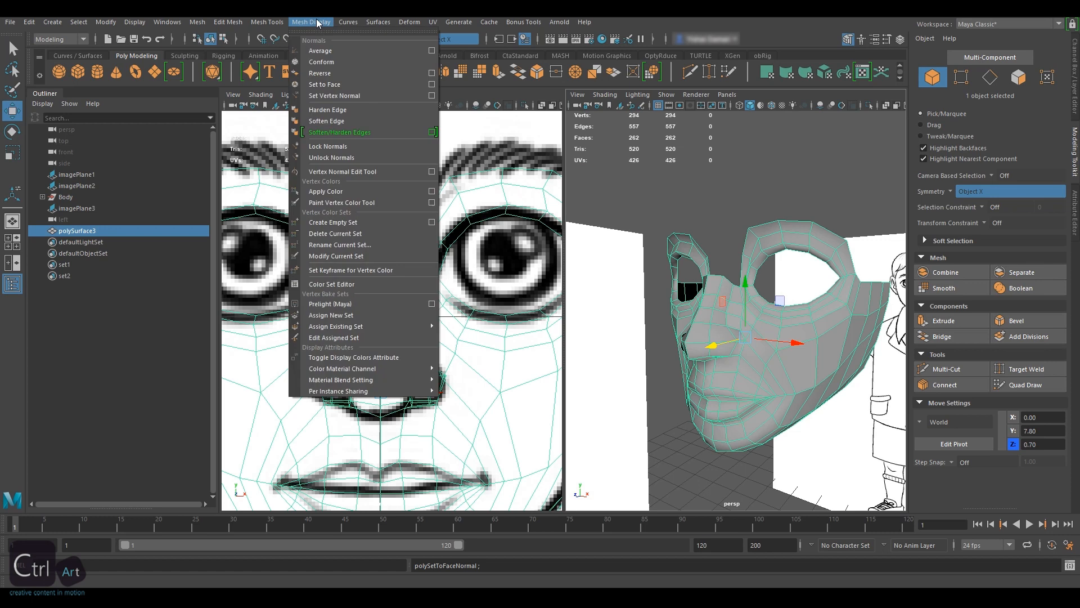
click(329, 125)
click(803, 246)
alt+drag(803, 246, 781, 290)
click(798, 326)
alt+drag(815, 329, 810, 321)
alt+middle_drag(436, 392, 429, 280)
Step: Reposition the vertices along the upper and rear border of the side cheek to even out the mesh
mouse_move(748, 324)
alt+mouse_down()
mouse_move(636, 326)
mouse_move(713, 300)
mouse_move(731, 338)
mouse_move(648, 355)
mouse_move(640, 304)
mouse_move(737, 312)
alt+mouse_up()
right_drag(737, 313, 698, 312)
click(669, 246)
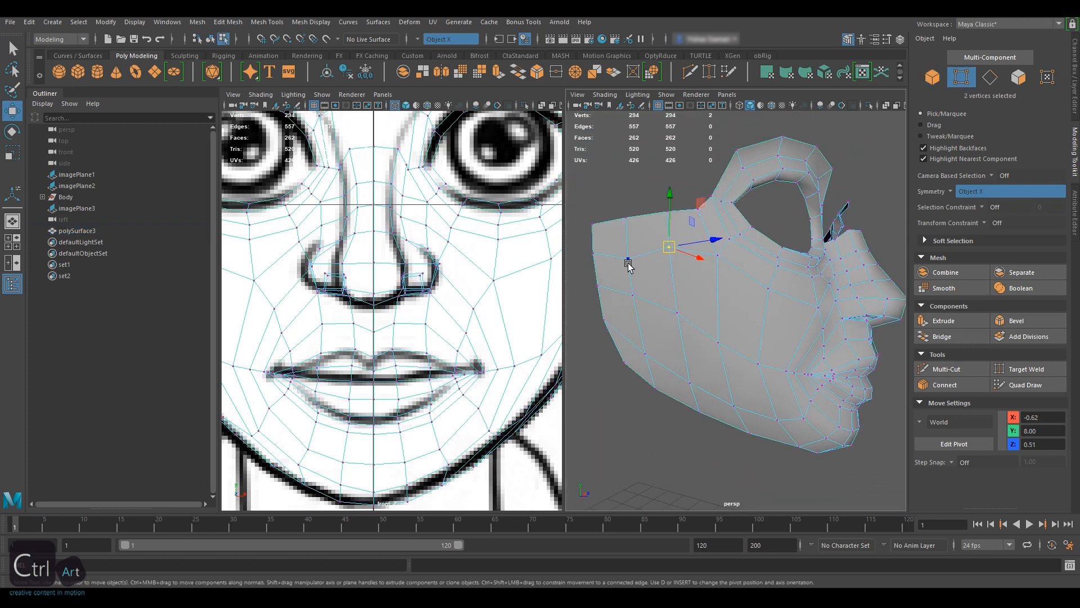
click(594, 252)
drag(594, 253, 595, 238)
click(678, 312)
click(633, 295)
alt+drag(675, 299, 754, 317)
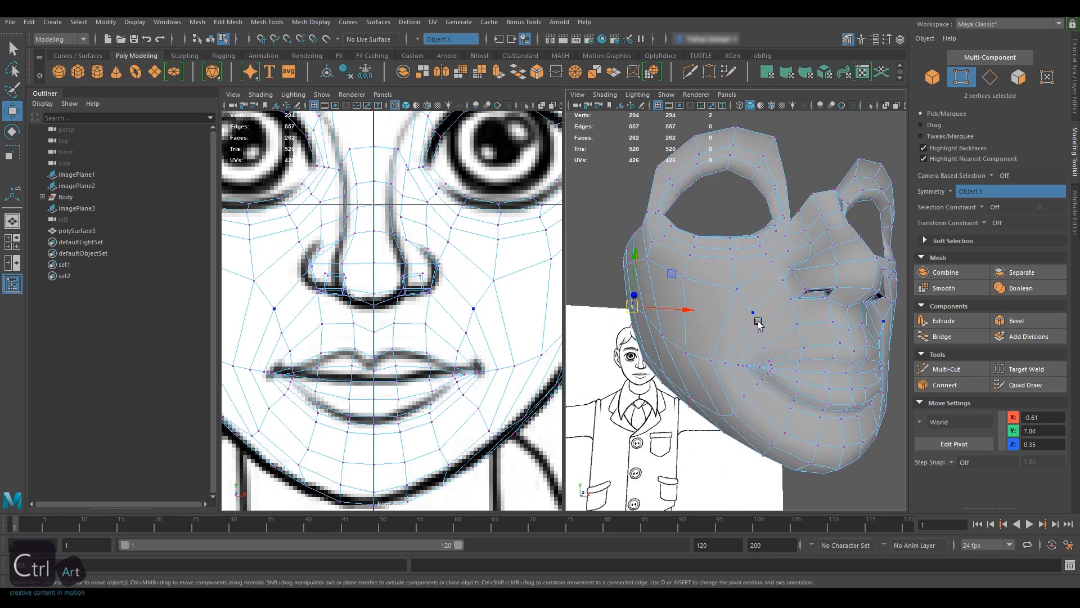
Step: Insert edge loops through the cheek with Multi-Cut, using Edge Flow at 1.00
click(946, 369)
scroll(994, 444, down, 1)
scroll(995, 444, down, 1)
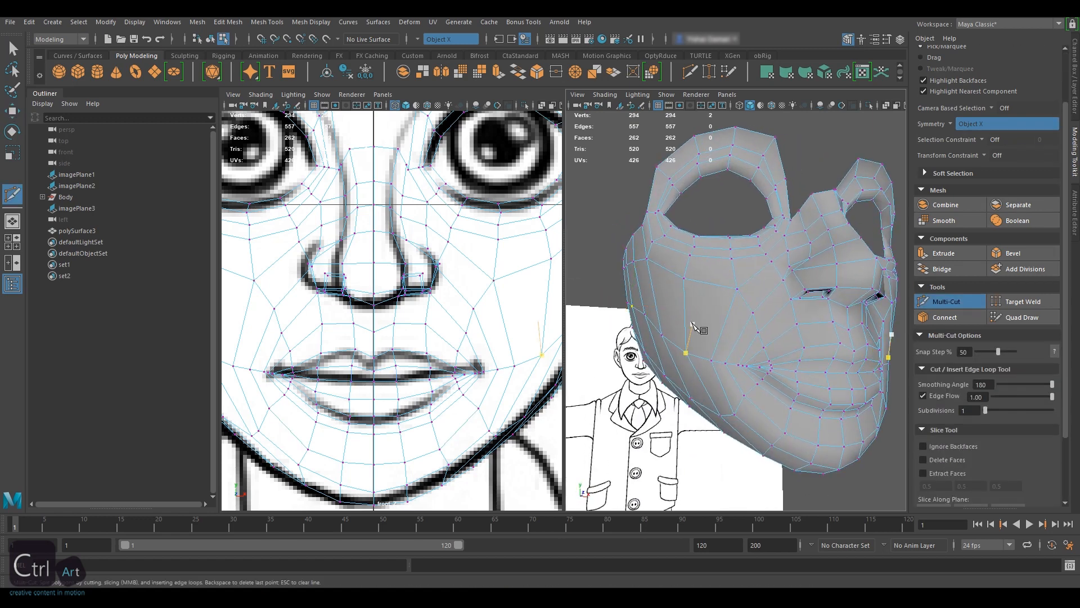
ctrl+click(733, 321)
ctrl+click(725, 375)
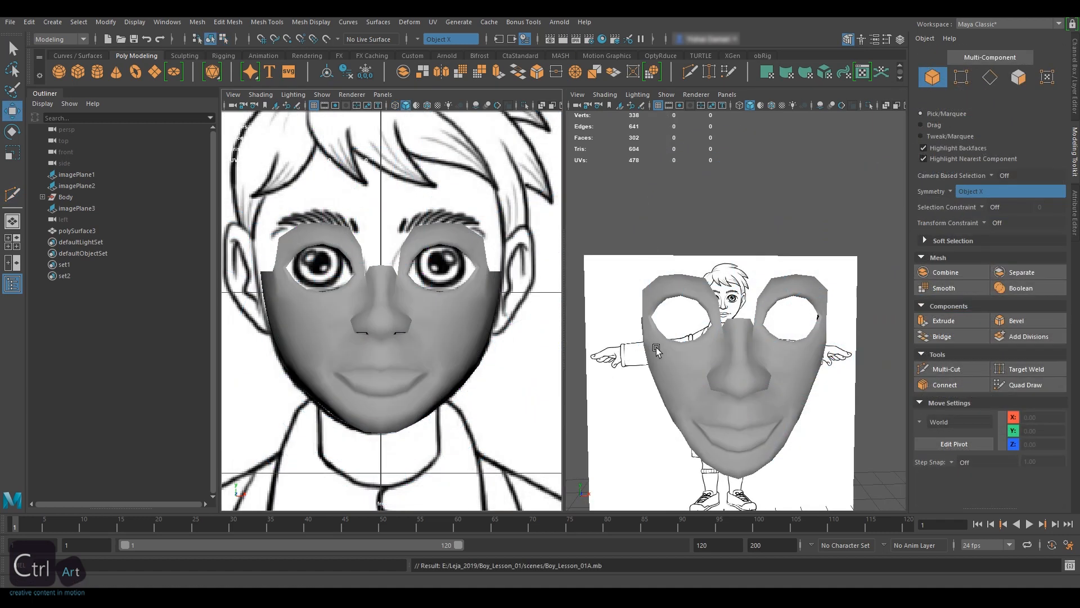
Step: Slide the vertices along the upper side cheek on their edges to even out the spacing beside the eye
alt+drag(656, 349, 591, 343)
click(782, 336)
alt+drag(805, 337, 749, 280)
key(F9)
click(718, 370)
shift+click(806, 350)
shift+click(763, 358)
ctrl+shift+drag(762, 359, 760, 352)
click(672, 380)
ctrl+shift+drag(672, 379, 687, 340)
key(ctrl+z)
Step: Extrude the top border edges of both side cheeks and raise the new faces to about brow height
key(F10)
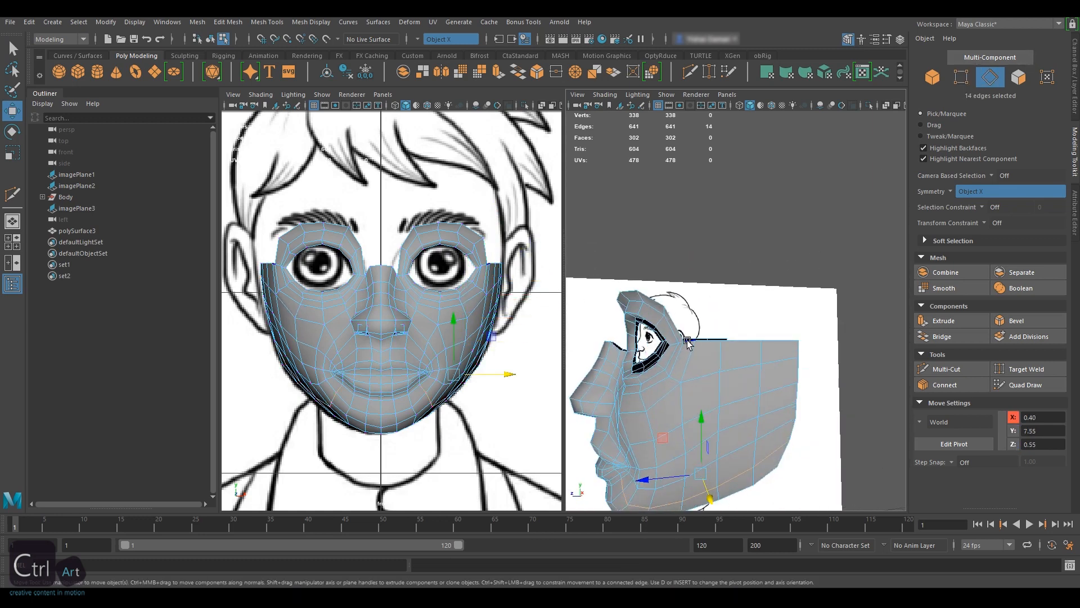
alt+drag(774, 341, 784, 352)
key(ctrl+e)
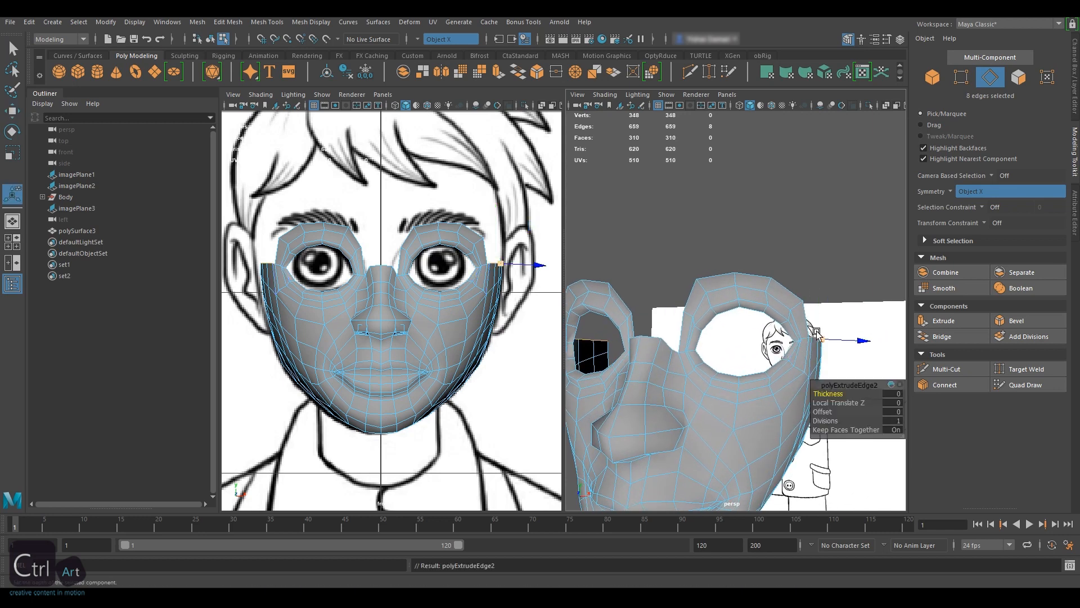
key(w)
drag(814, 284, 718, 243)
Step: Target Weld the front upper corner of the extruded temple strip to the adjoining outer eye-ring vertex
key(F9)
click(1023, 368)
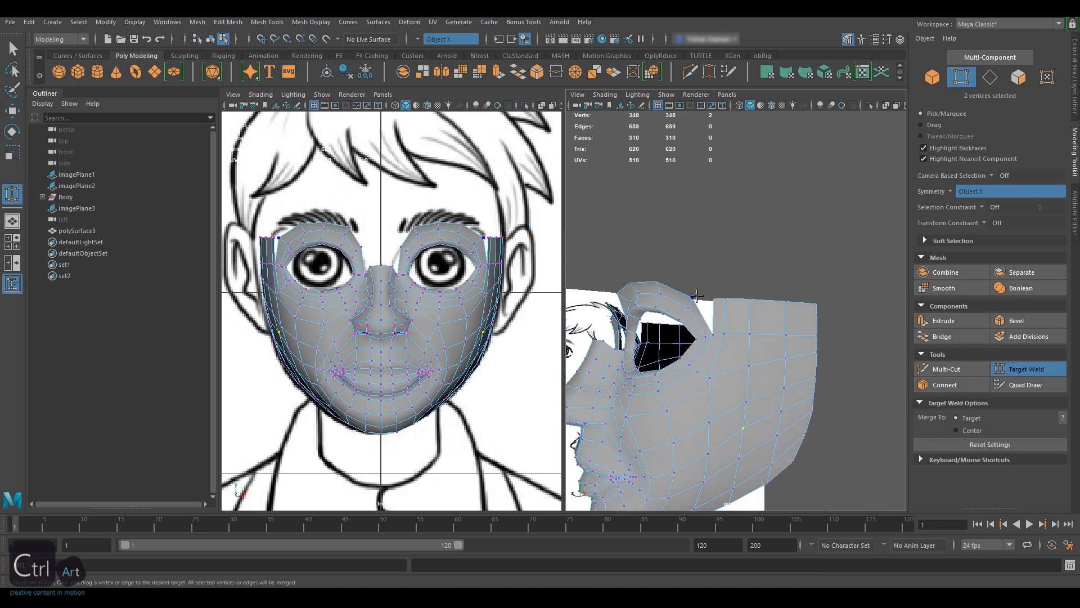
drag(714, 299, 692, 299)
alt+drag(675, 309, 825, 299)
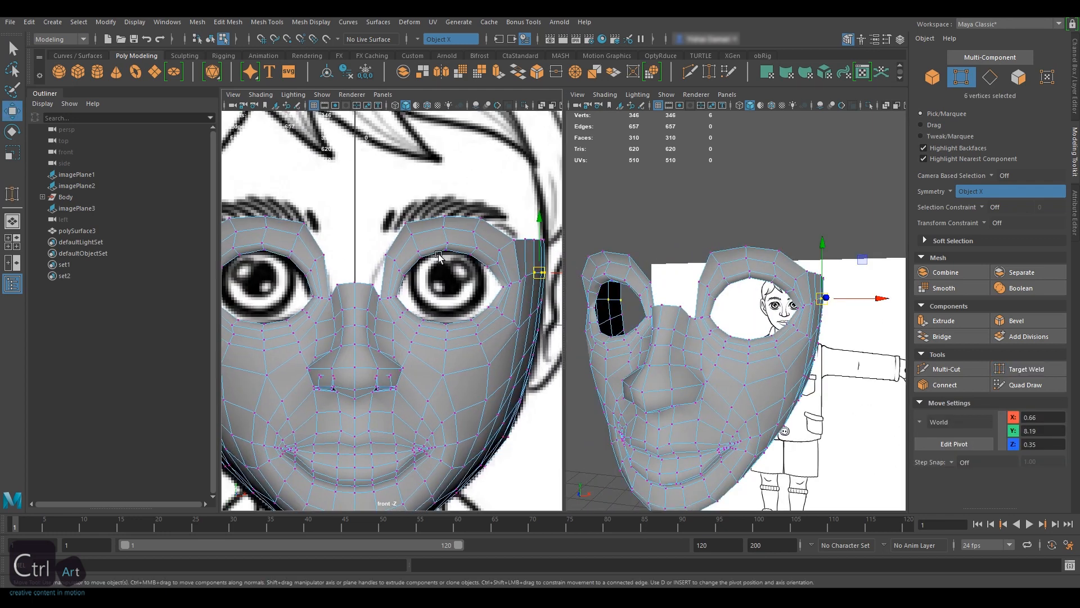
Step: Raise the vertices along the upper and outer brow border of the eye ring to fit the front reference
alt+middle_drag(438, 254, 431, 267)
click(474, 233)
shift+click(438, 230)
drag(455, 176, 455, 161)
click(507, 254)
mouse_move(506, 196)
mouse_down()
mouse_move(505, 183)
mouse_move(516, 188)
mouse_up()
click(518, 252)
Step: Move the inner and top brow vertices of the eye ring to round out its outline in the front view
click(398, 237)
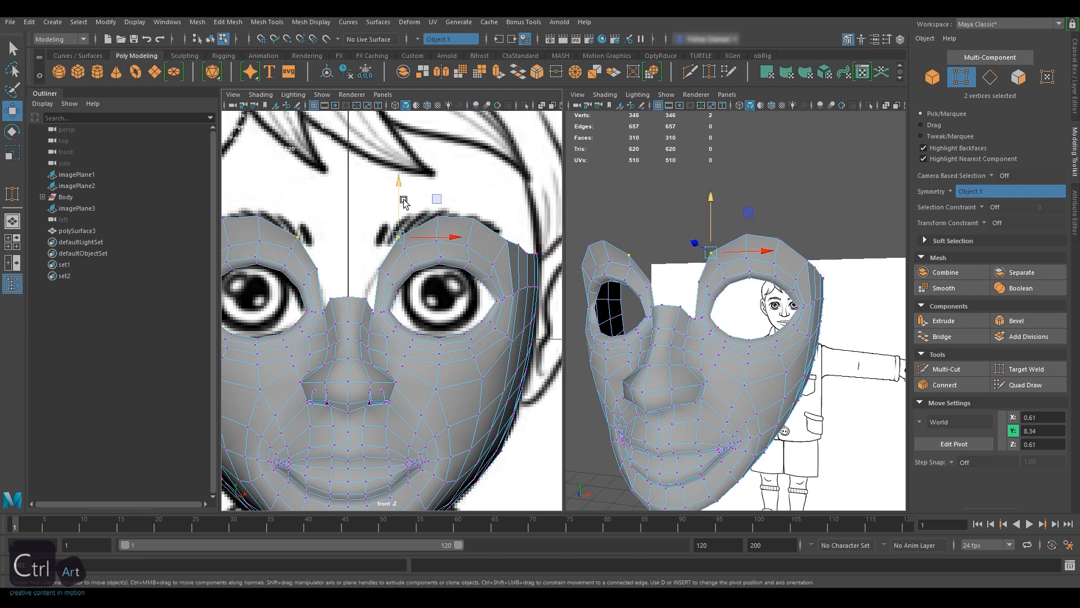
drag(399, 193, 372, 202)
click(378, 269)
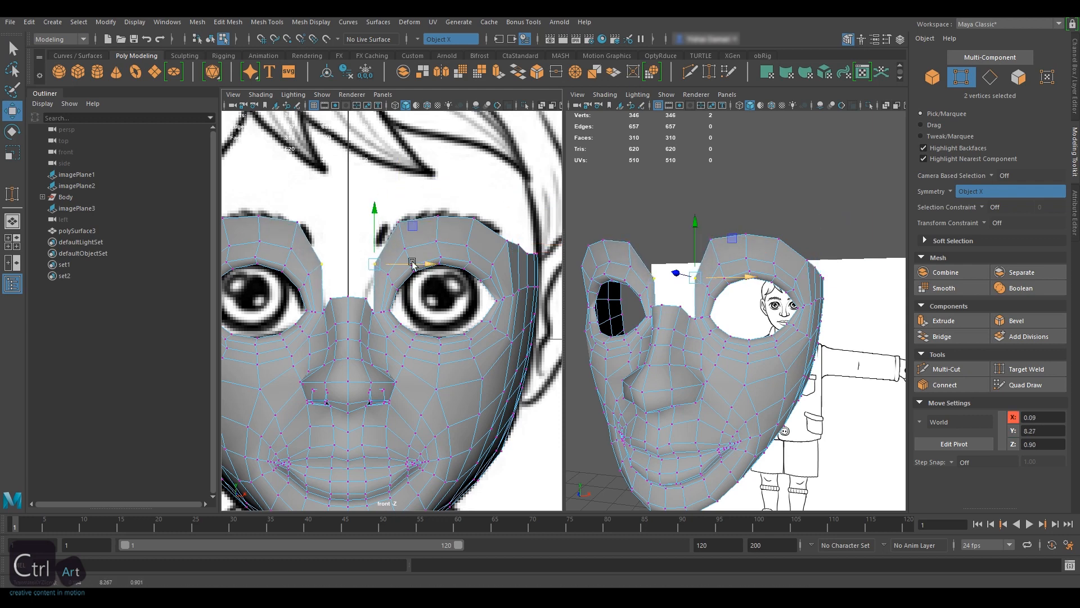
click(393, 228)
click(438, 212)
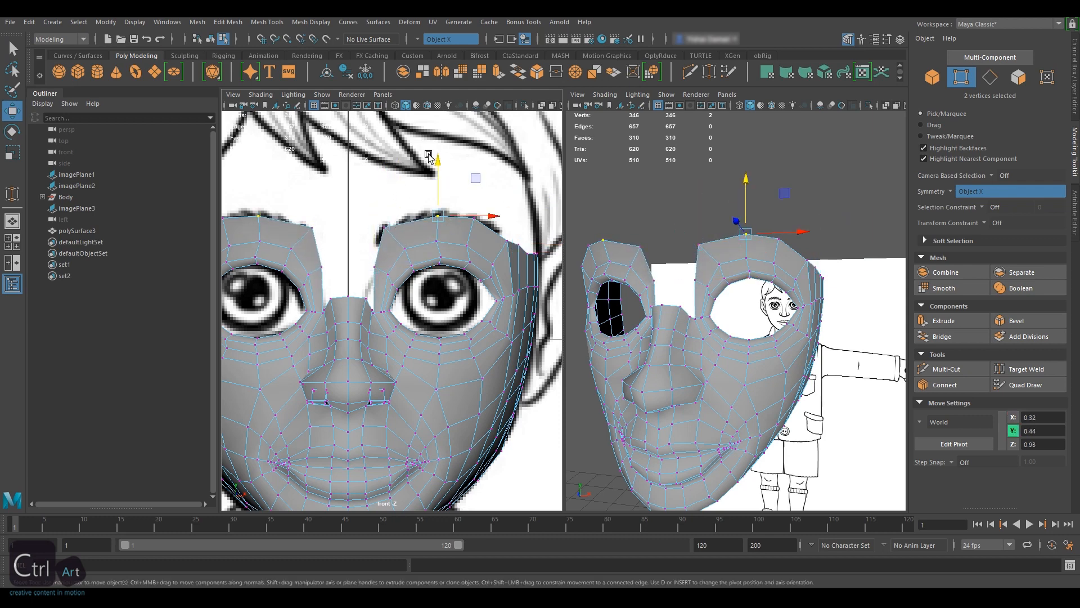
click(474, 219)
drag(473, 164, 471, 159)
Step: Reposition the vertices where the outer brow meets the temple strip to smooth the upper border
alt+drag(833, 286, 740, 273)
click(705, 271)
drag(507, 241, 508, 245)
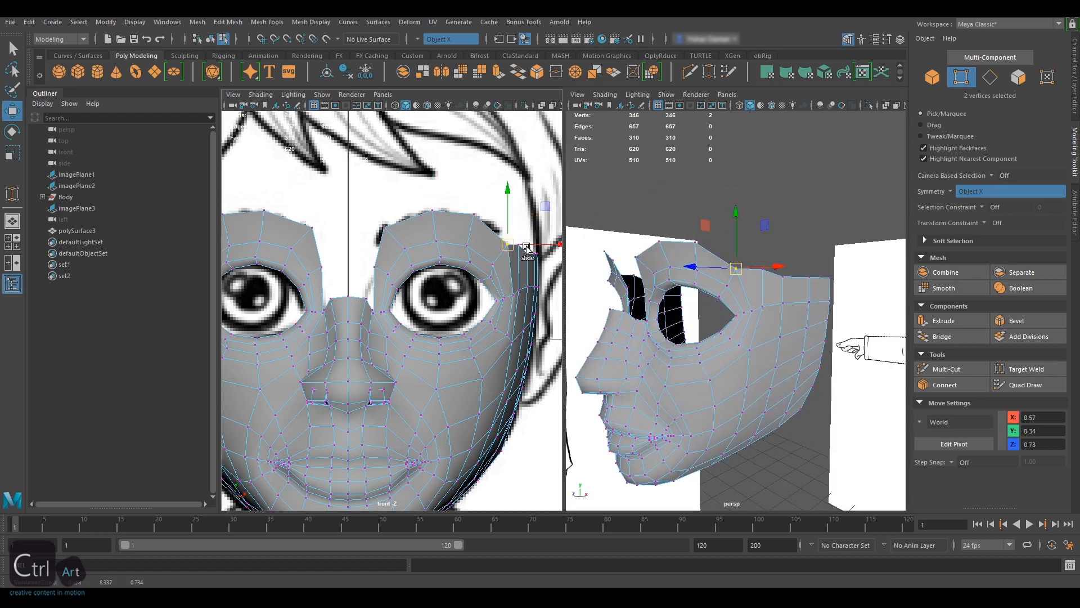
click(744, 259)
alt+drag(777, 264, 743, 261)
alt+drag(747, 262, 768, 286)
drag(768, 269, 790, 269)
drag(791, 228, 790, 231)
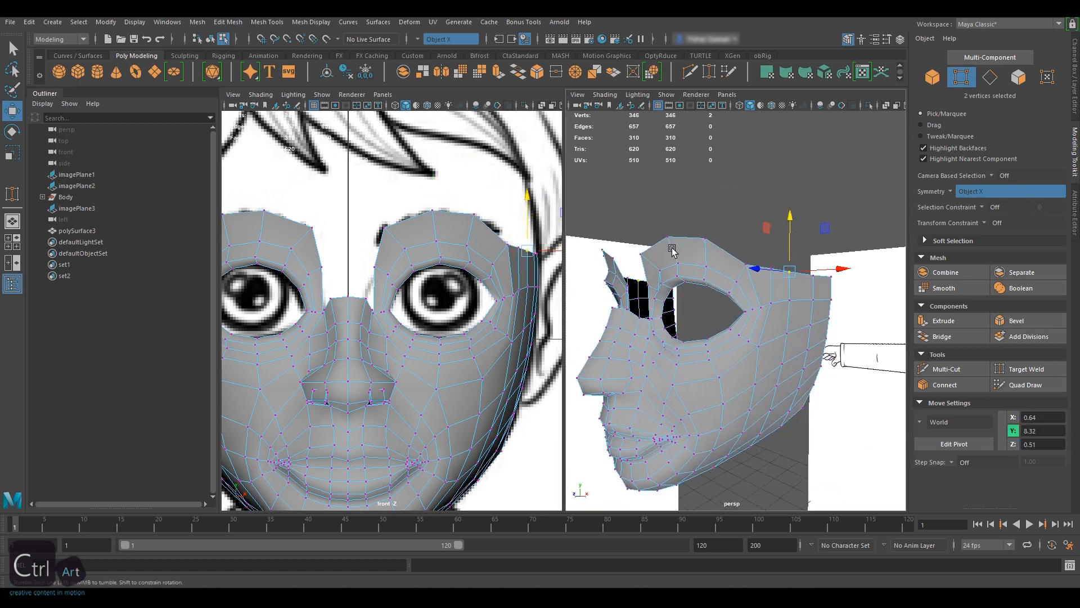
Step: Select the top border edges of the nose bridge and turn symmetry off
alt+drag(673, 248, 697, 251)
alt+middle_drag(430, 311, 477, 304)
alt+drag(478, 304, 501, 301)
alt+drag(740, 280, 754, 284)
right_drag(778, 247, 779, 201)
click(747, 260)
alt+drag(664, 247, 782, 253)
click(706, 311)
alt+drag(788, 320, 675, 344)
key(space)
click(961, 191)
click(967, 200)
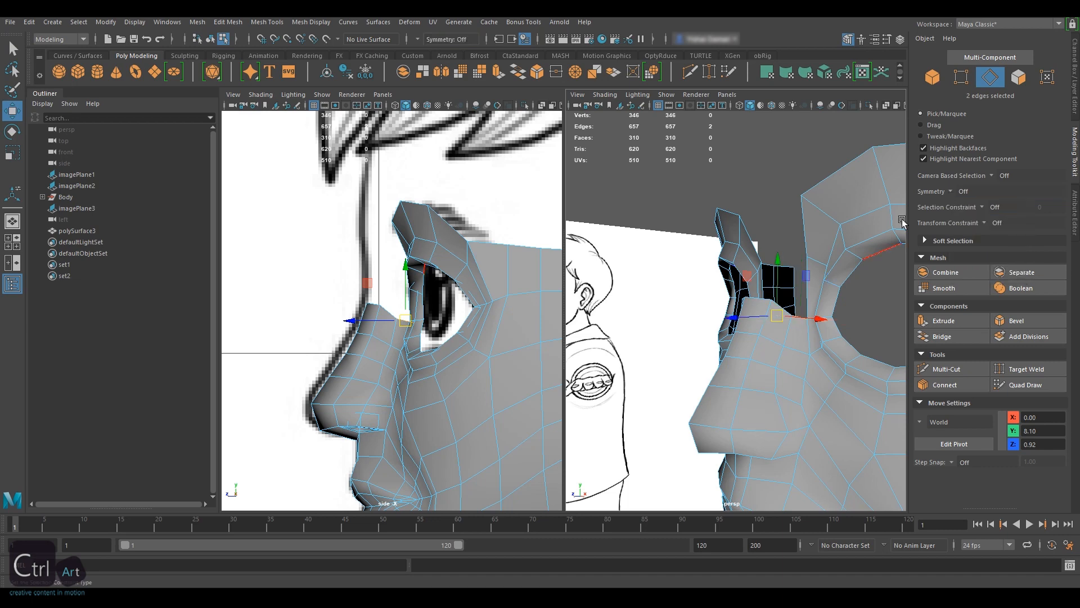
Step: Extrude the nose bridge's top edges upward and shift the new row to follow the side profile
alt+drag(799, 315, 762, 218)
key(ctrl+e)
key(w)
alt+drag(768, 236, 800, 253)
drag(762, 217, 761, 196)
alt+drag(751, 222, 774, 262)
drag(686, 297, 675, 298)
alt+drag(703, 307, 743, 283)
Step: Widen the extruded nose-bridge row along X and adjust its height between the eyes against the front reference
key(r)
alt+drag(722, 279, 699, 287)
key(space)
drag(378, 249, 418, 304)
key(space)
key(4)
alt+middle_drag(425, 267, 429, 278)
scroll(450, 296, up, 4)
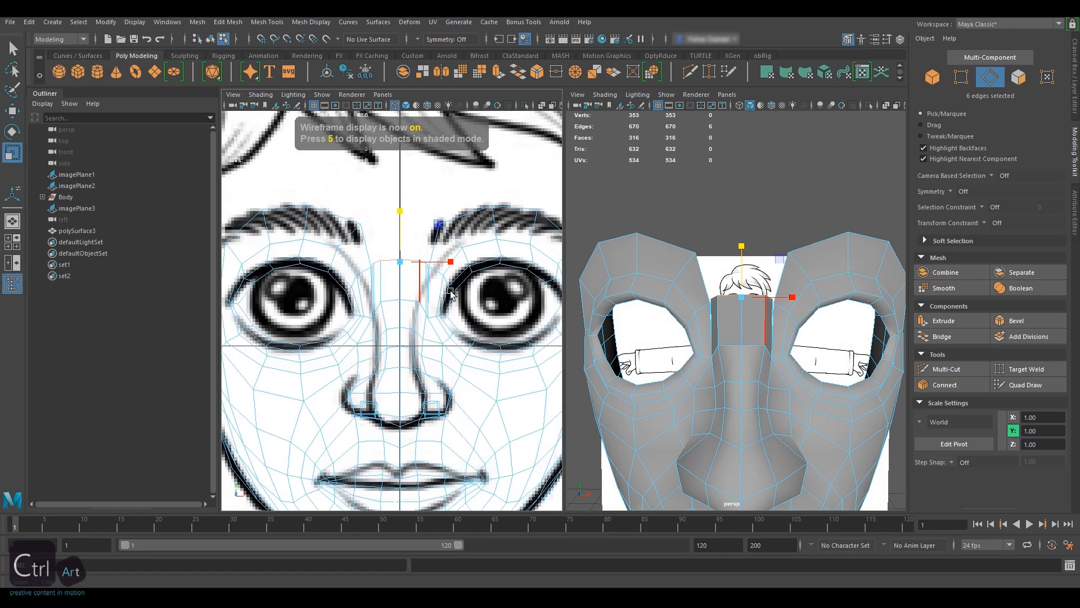
drag(453, 247, 458, 247)
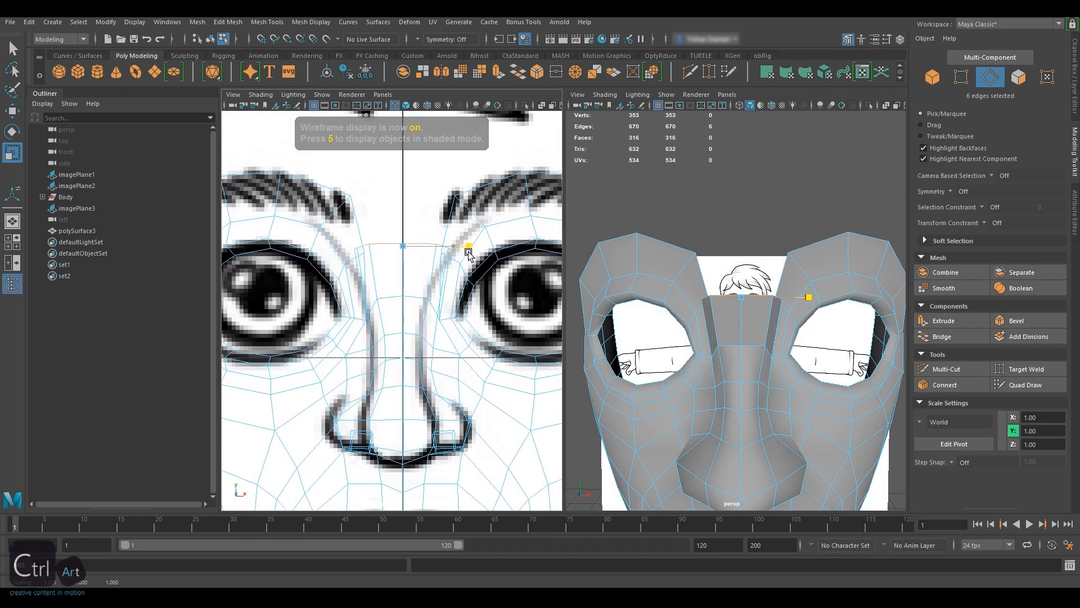
key(w)
drag(403, 193, 403, 204)
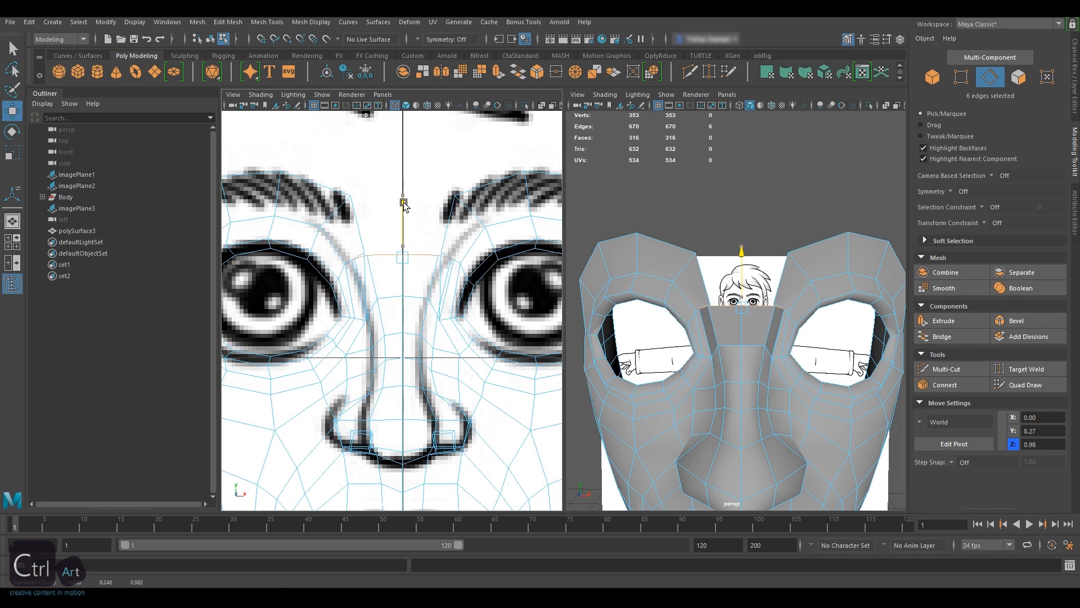
key(r)
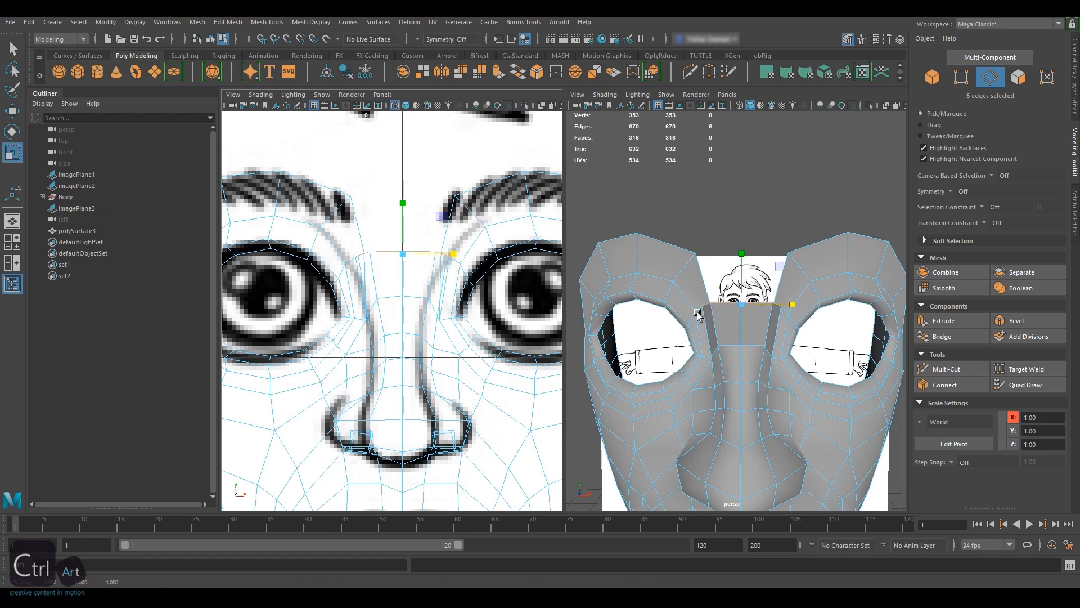
Step: Extrude the nose-bridge edges upward again to form a second row between the brows
alt+drag(697, 313, 605, 303)
key(space)
drag(448, 271, 509, 272)
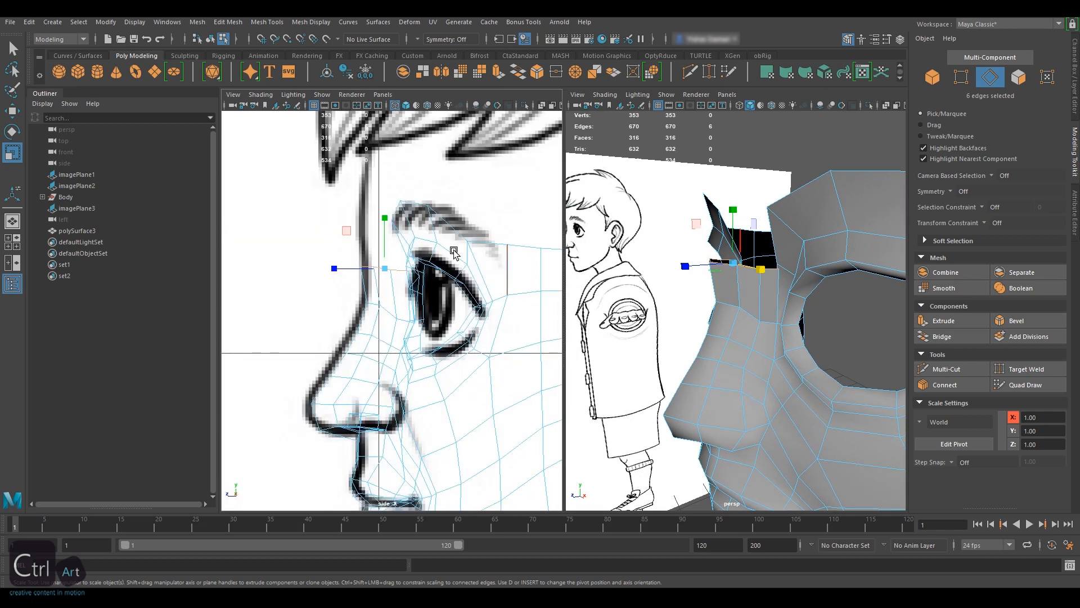
alt+middle_drag(453, 251, 455, 270)
alt+drag(771, 282, 734, 264)
key(w)
shift+drag(731, 207, 721, 163)
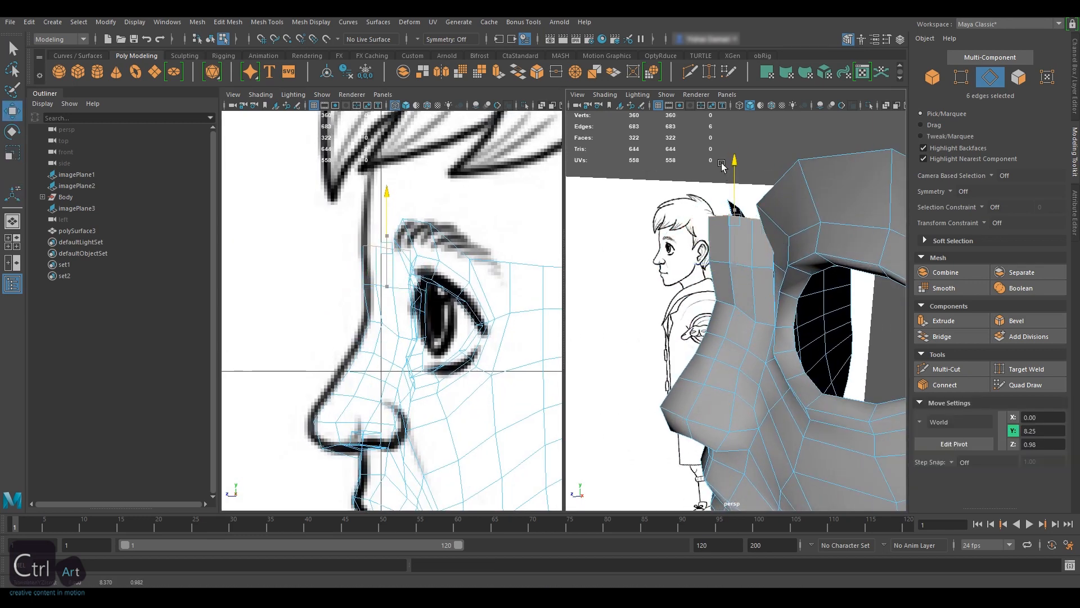
Step: Scale the second bridge row wider along X and fine-tune its height to match the inner brow corners
alt+drag(680, 207, 827, 234)
key(space)
drag(477, 262, 485, 300)
key(space)
alt+middle_drag(461, 257, 466, 276)
key(r)
drag(459, 215, 482, 215)
key(w)
drag(406, 160, 405, 159)
key(r)
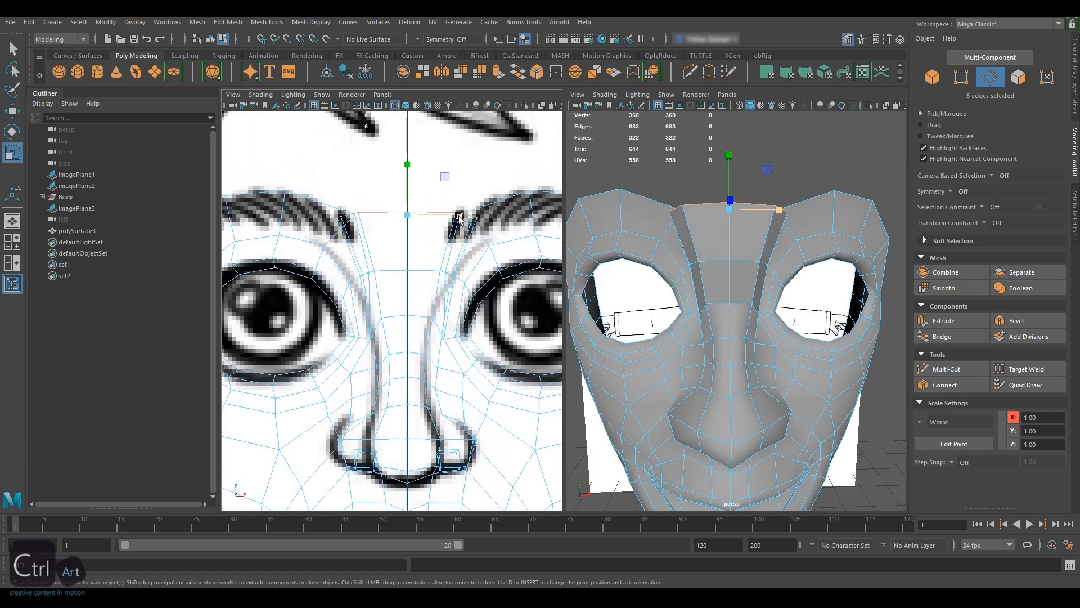
Step: Move the top bridge row forward in the side view to meet the forehead profile
alt+drag(730, 271, 647, 276)
key(space)
drag(413, 227, 477, 222)
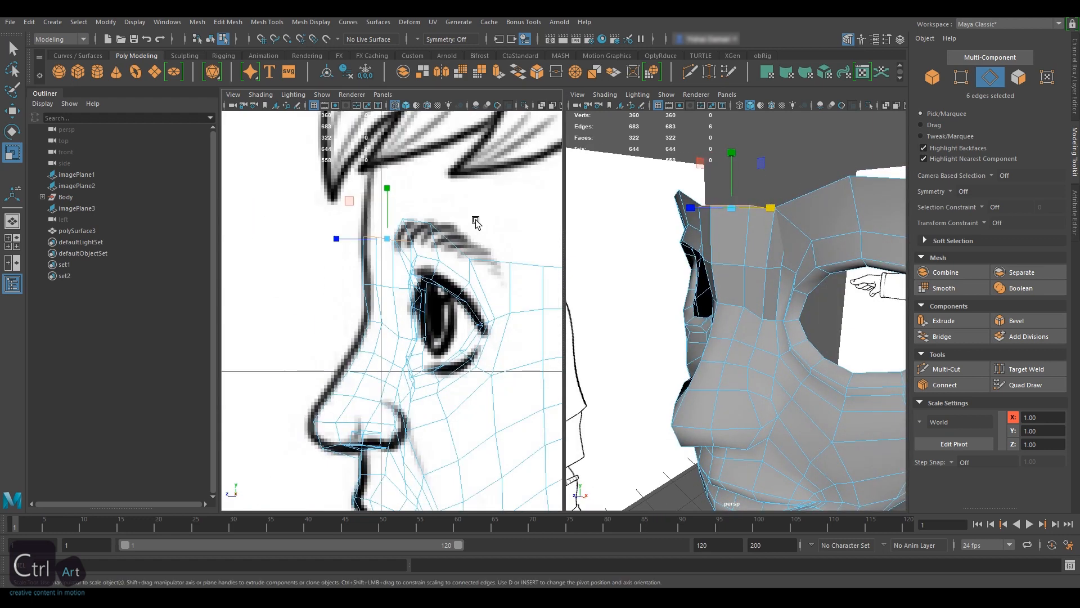
alt+middle_drag(418, 239, 437, 247)
key(w)
drag(350, 246, 341, 249)
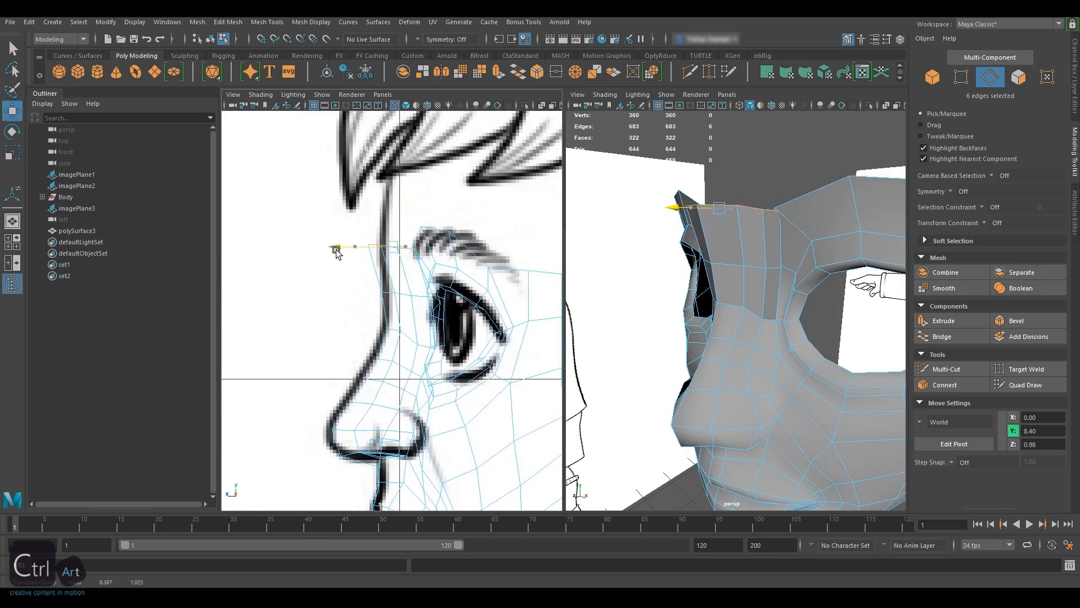
Step: Place the top bridge row's pivot at its rear end and scale the row in depth toward the profile line
key(d)
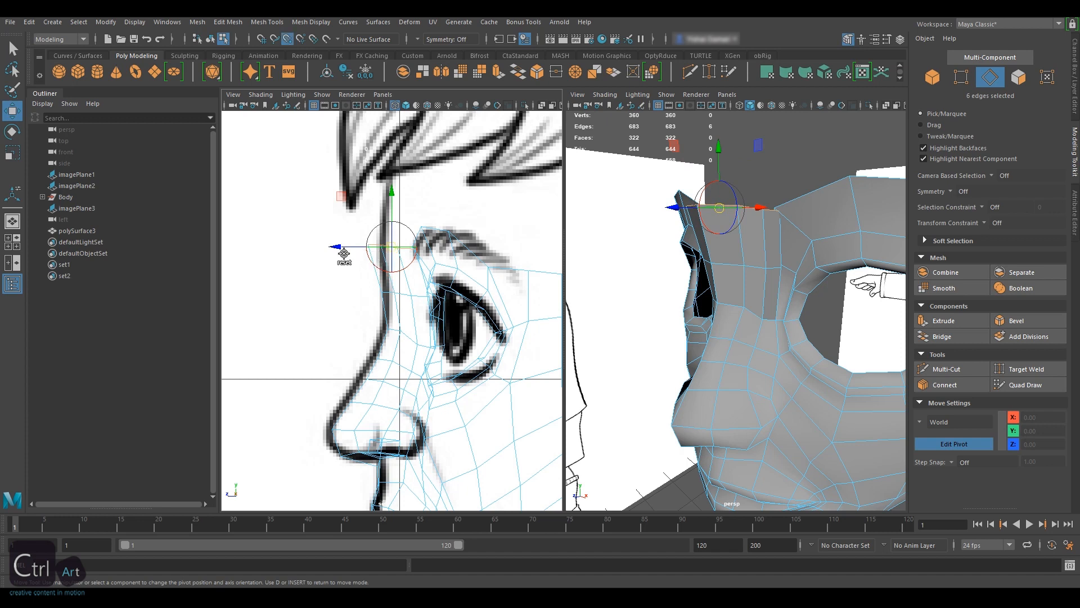
drag(337, 247, 367, 246)
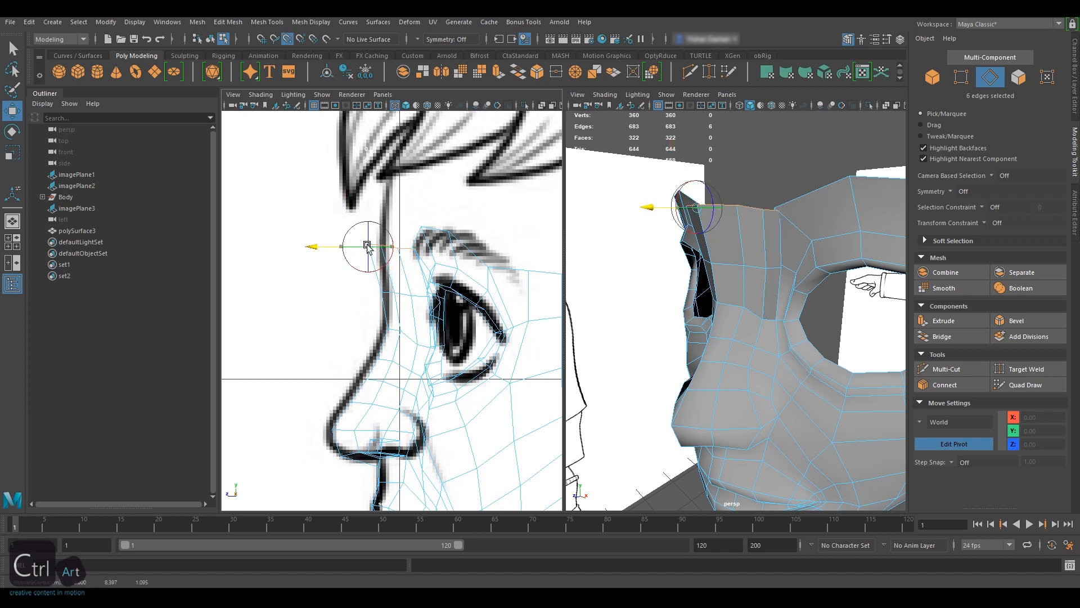
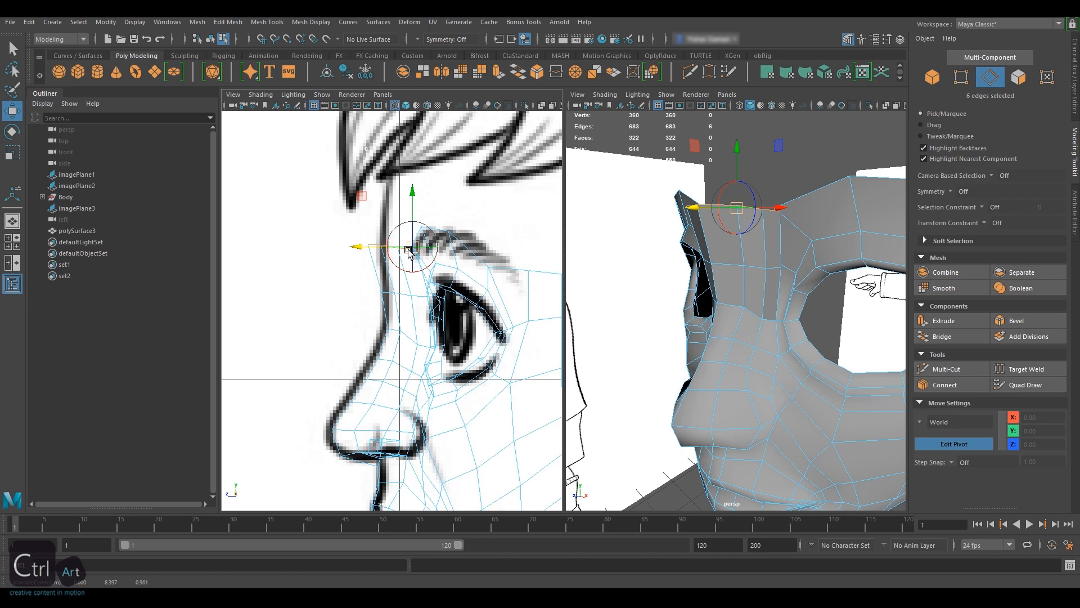
drag(409, 252, 363, 248)
key(r)
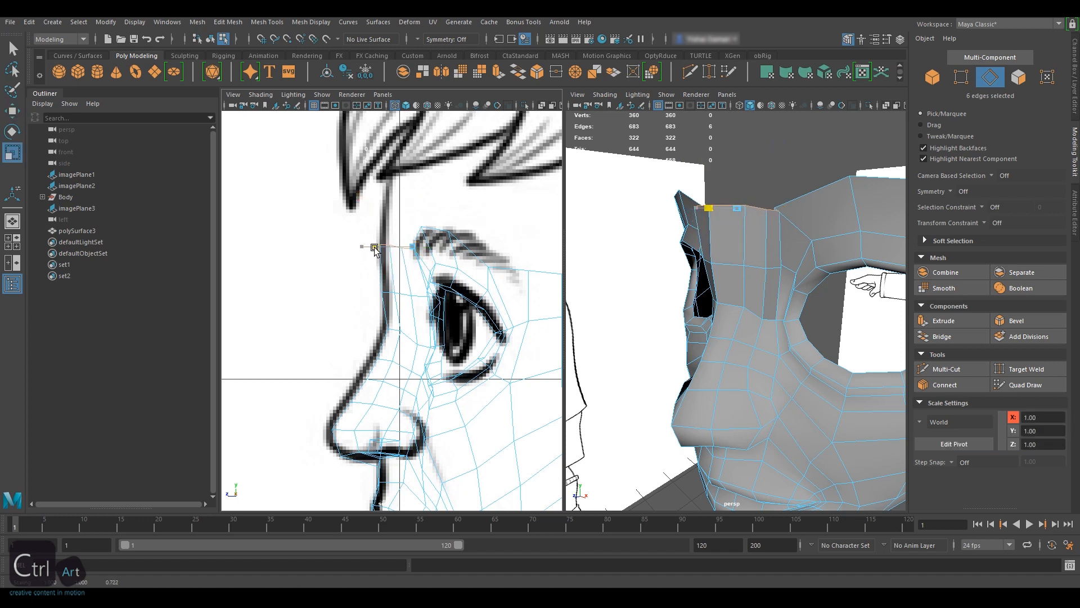
Step: Snap the pivot of the lower bridge row to its rear vertex and scale that row in depth
key(w)
key(d)
key(v)
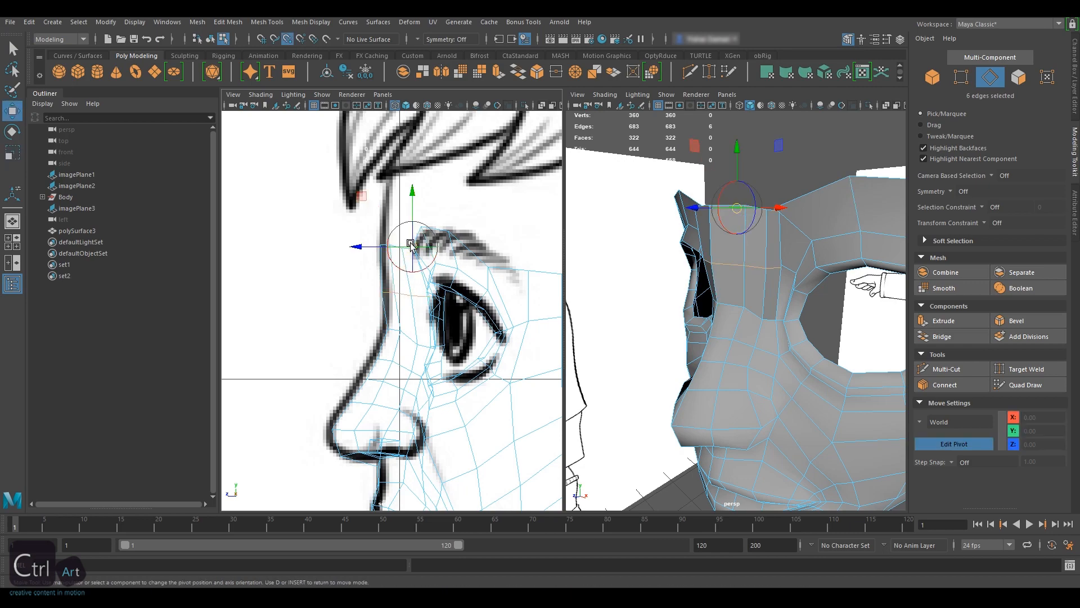
drag(413, 246, 384, 298)
key(r)
Step: Target Weld the side vertices of the bridge strip to the inner brow vertices on both sides
alt+drag(709, 243, 789, 241)
alt+drag(675, 246, 641, 253)
alt+drag(821, 270, 731, 276)
click(1002, 369)
alt+drag(843, 247, 782, 270)
alt+middle_drag(798, 292, 801, 252)
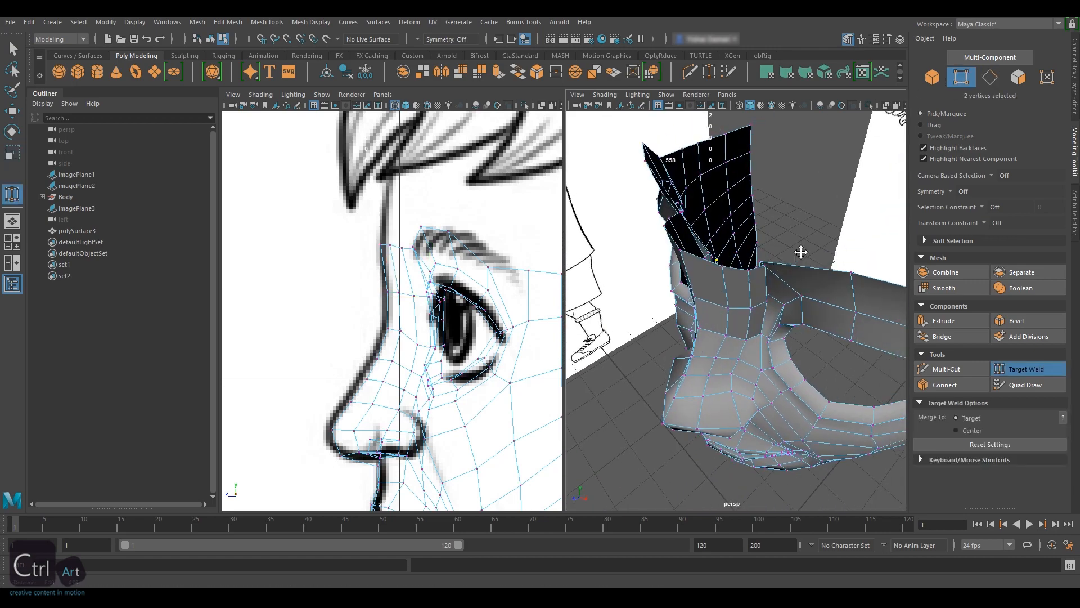
alt+drag(800, 259, 635, 265)
alt+drag(828, 230, 718, 240)
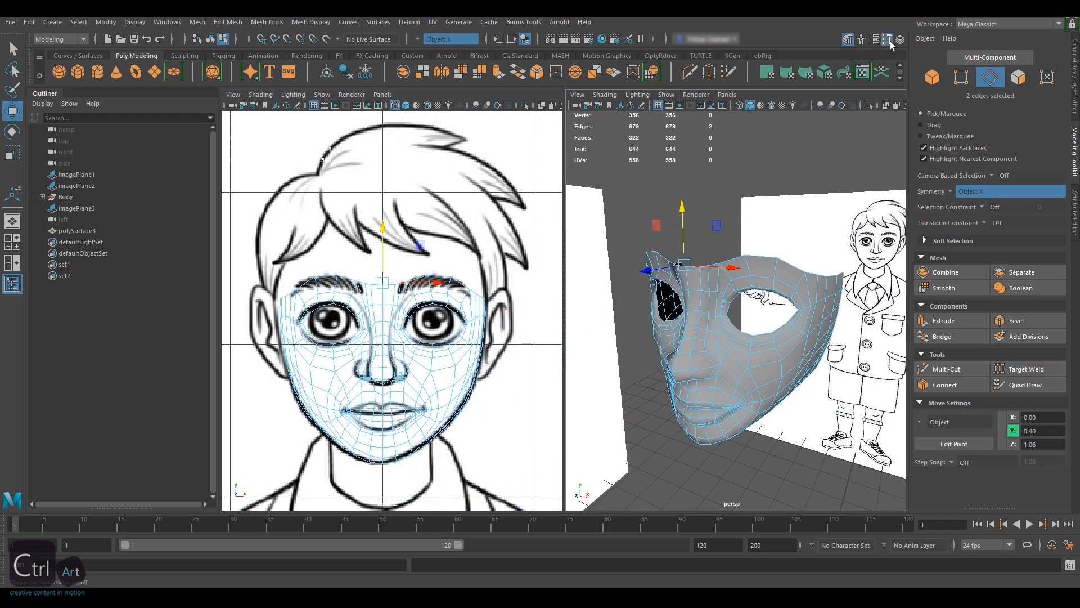
Step: Extrude the face's entire upper border upward into the forehead and flatten the new row vertically
click(840, 274)
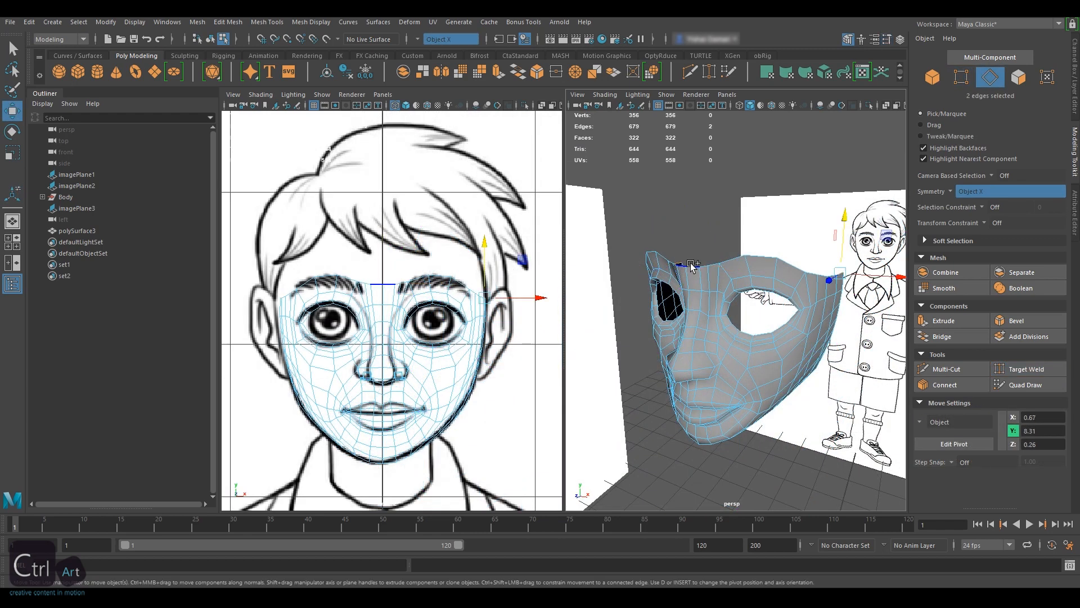
key(ctrl+e)
key(w)
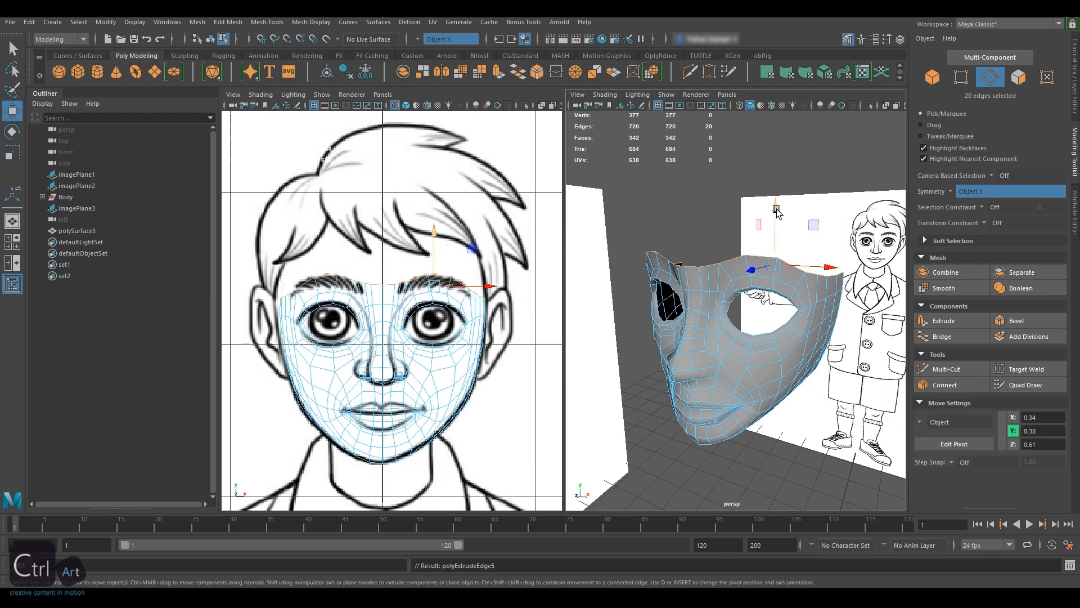
drag(766, 228, 767, 174)
key(r)
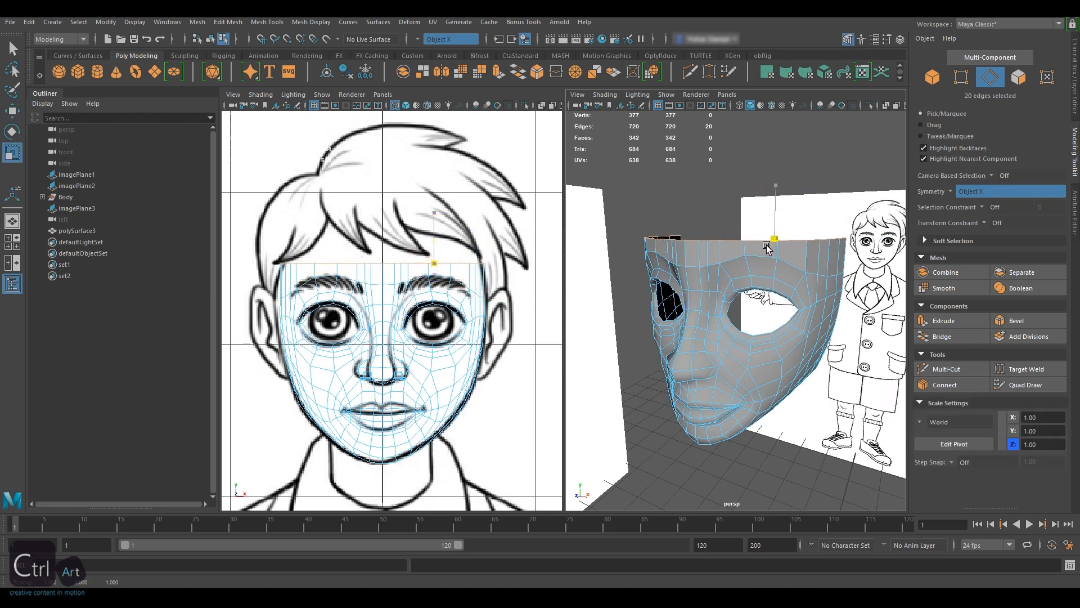
Step: Turn symmetry off, move the forehead row's pivot to its rear corner and scale the row in depth
alt+drag(766, 245, 940, 244)
click(974, 191)
click(969, 204)
alt+drag(813, 208, 787, 236)
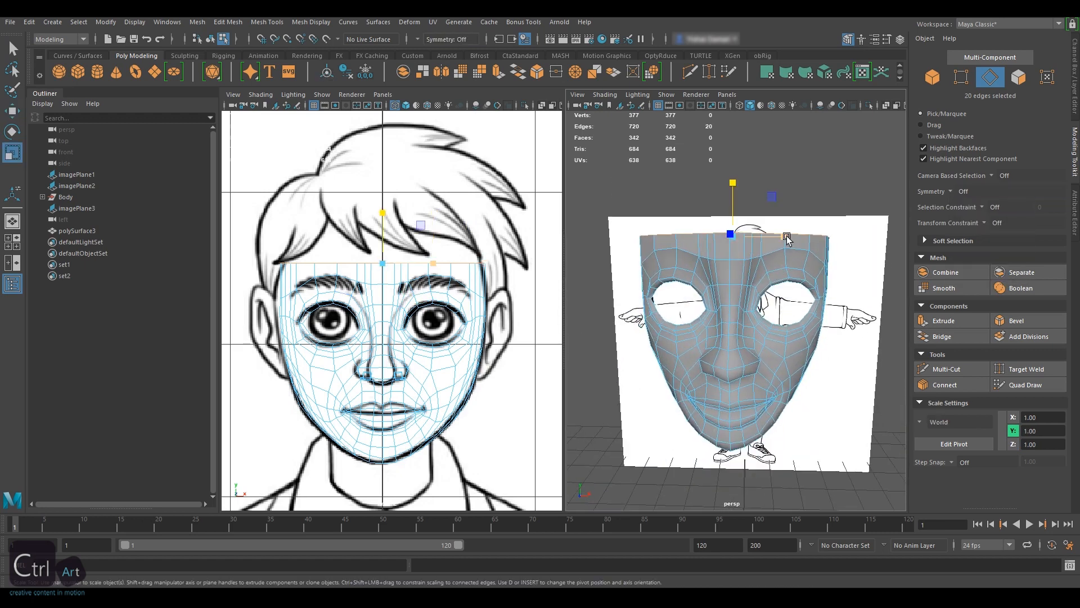
click(786, 236)
alt+drag(646, 264, 810, 265)
key(d)
drag(781, 237, 651, 241)
key(space)
drag(388, 265, 498, 254)
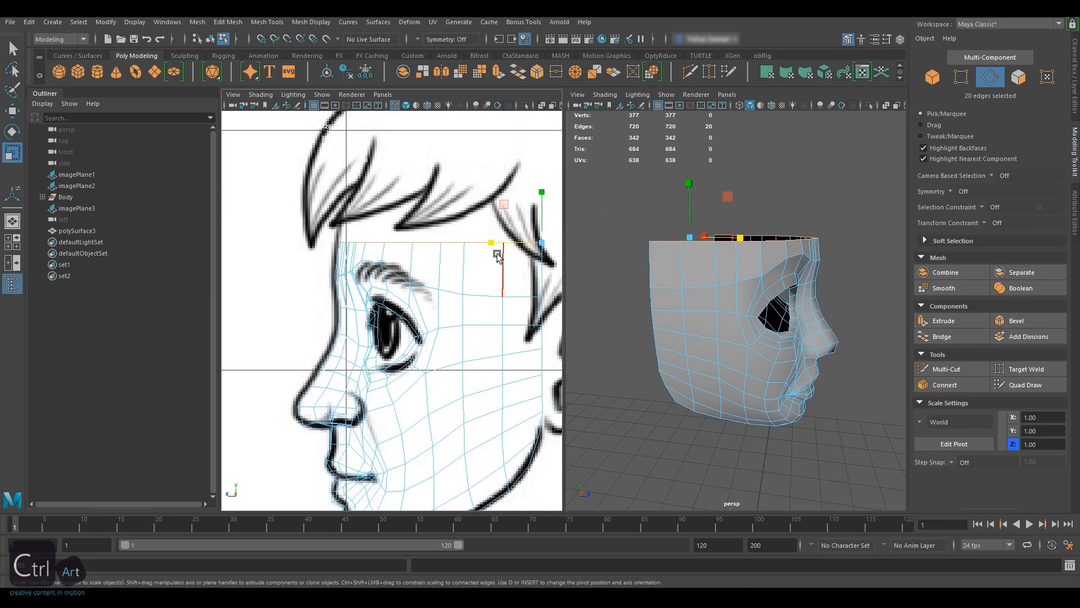
Step: Extrude the forehead's top edges upward by another row and prepare it for scaling
scroll(498, 254, down, 1)
key(w)
shift+drag(690, 180, 691, 148)
key(r)
key(space)
Step: Extrude the forehead border up to the hairline and scale the new row to follow the head's curvature
mouse_move(799, 247)
alt+mouse_down()
mouse_move(713, 243)
mouse_move(810, 251)
alt+mouse_up()
drag(730, 251, 733, 177)
drag(781, 271, 769, 270)
key(w)
key(space)
drag(394, 239, 476, 247)
key(r)
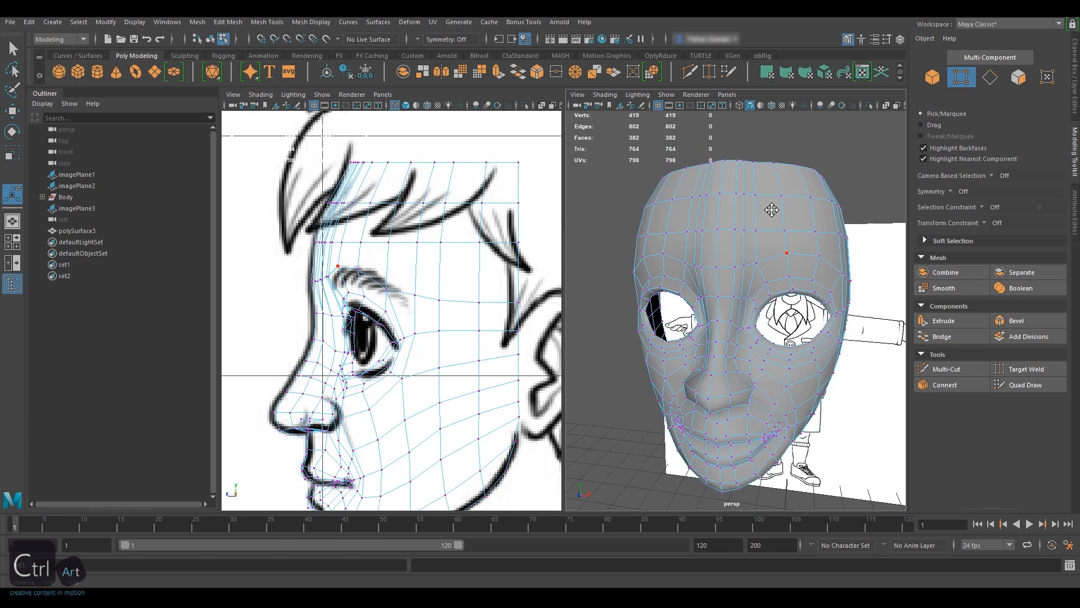
Step: Set symmetry to Object X and shift the vertices near the middle of the top forehead border to smooth its curve
alt+drag(771, 210, 710, 265)
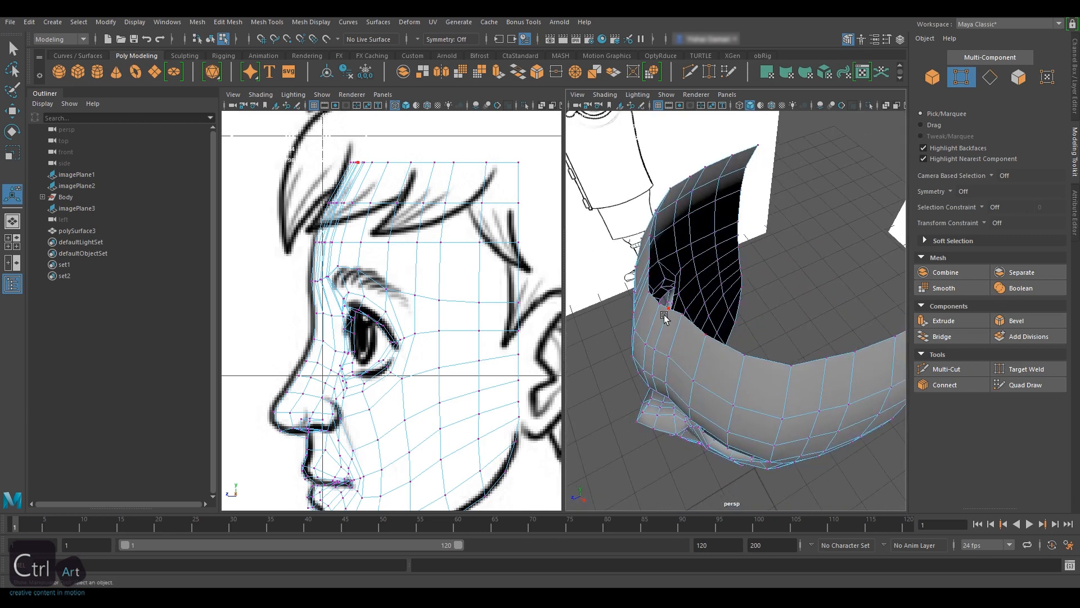
alt+drag(705, 302, 669, 281)
click(963, 191)
click(979, 214)
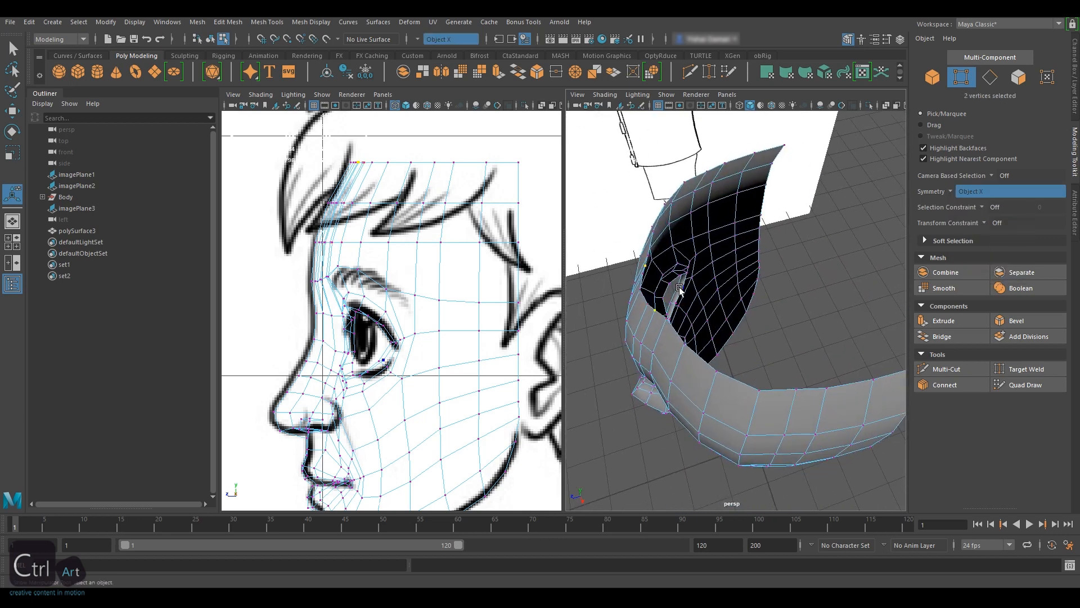
key(w)
alt+middle_drag(639, 252, 645, 264)
click(653, 309)
middle_drag(653, 309, 661, 308)
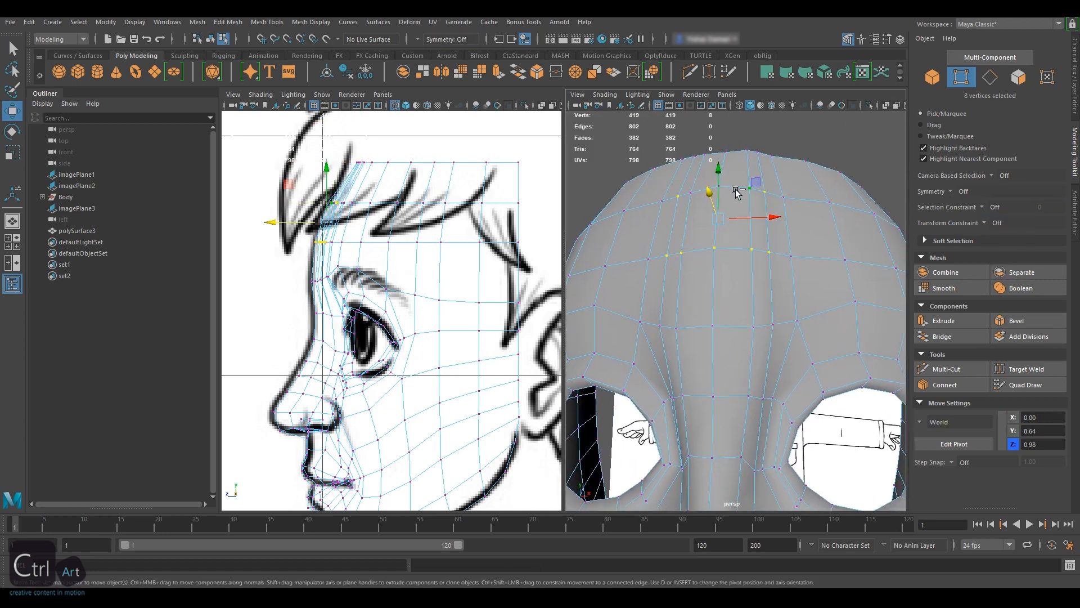
Step: Select the vertices across the middle of the forehead rows and smooth them with Average Vertices, using Object X symmetry
alt+drag(658, 328, 790, 309)
shift+click(790, 308)
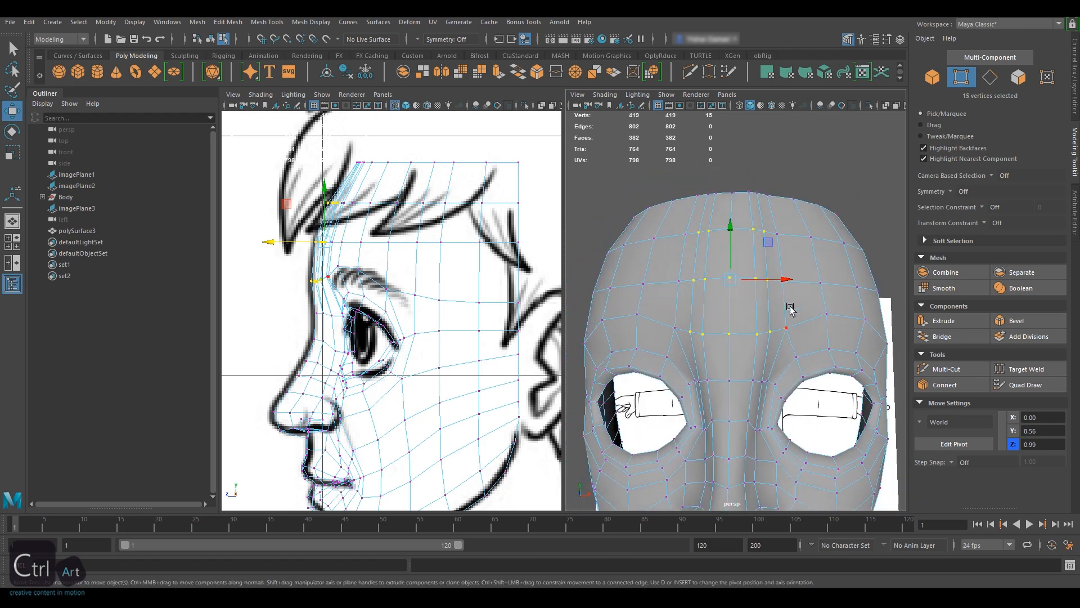
click(197, 21)
mouse_move(228, 22)
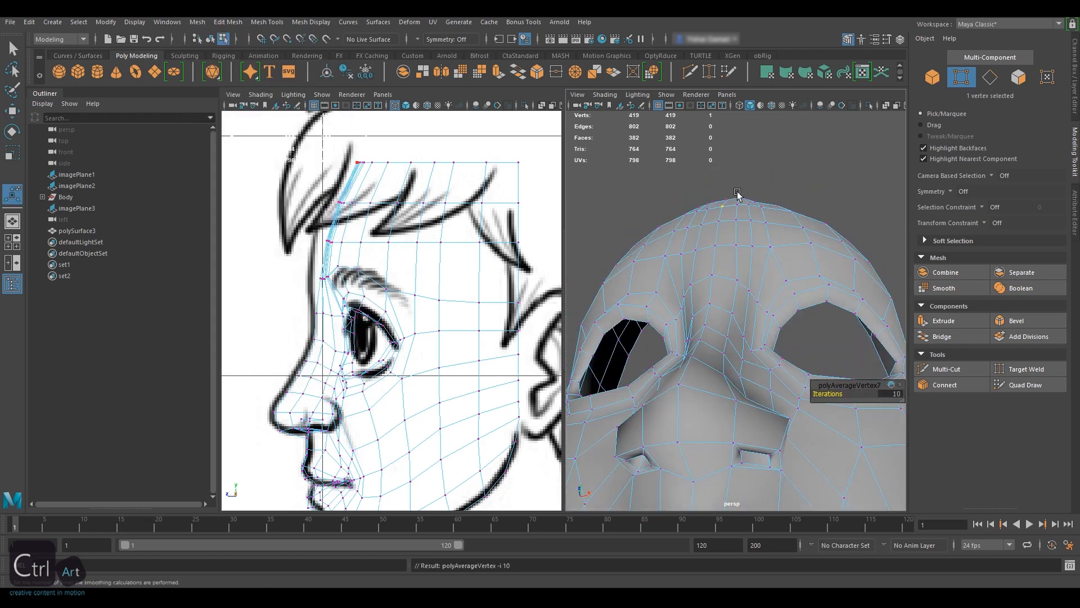
alt+drag(737, 193, 740, 265)
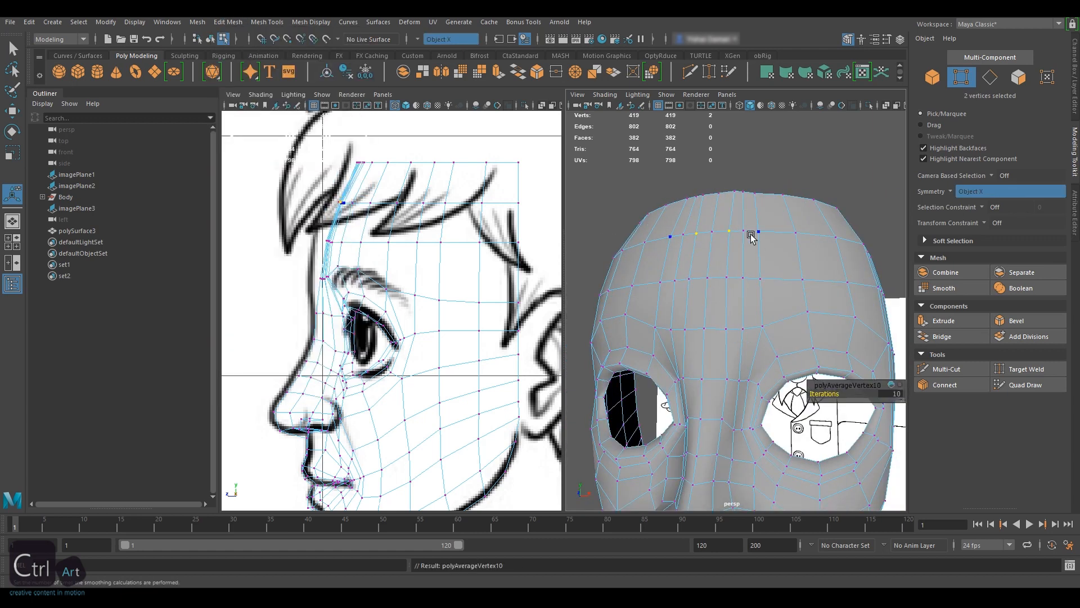
alt+drag(796, 253, 728, 333)
Step: Scale the border edges of both eye openings inward to match the eye outlines in the reference and position them
key(w)
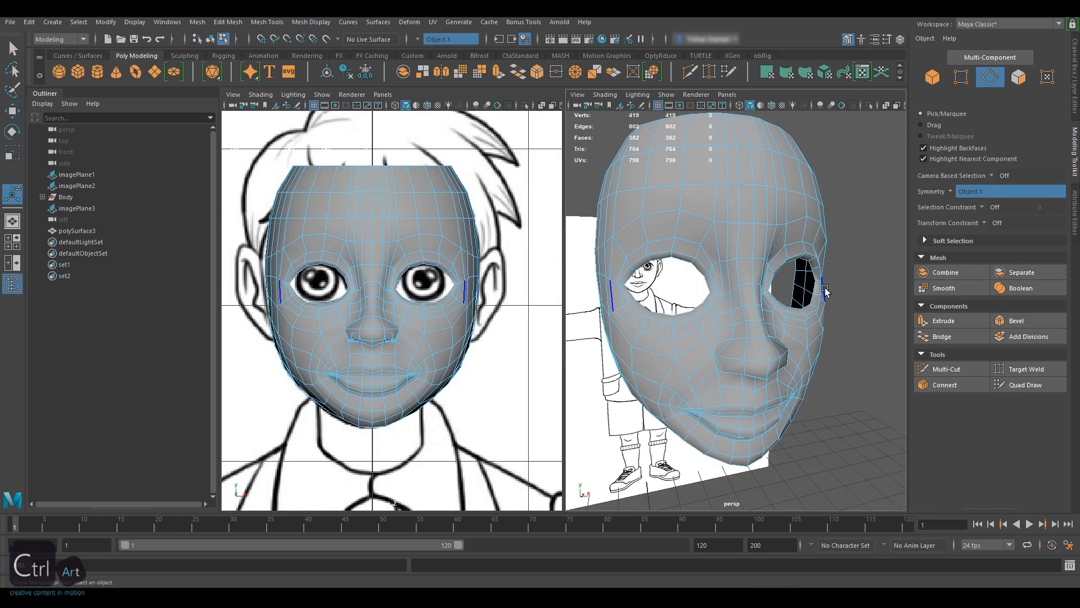
key(r)
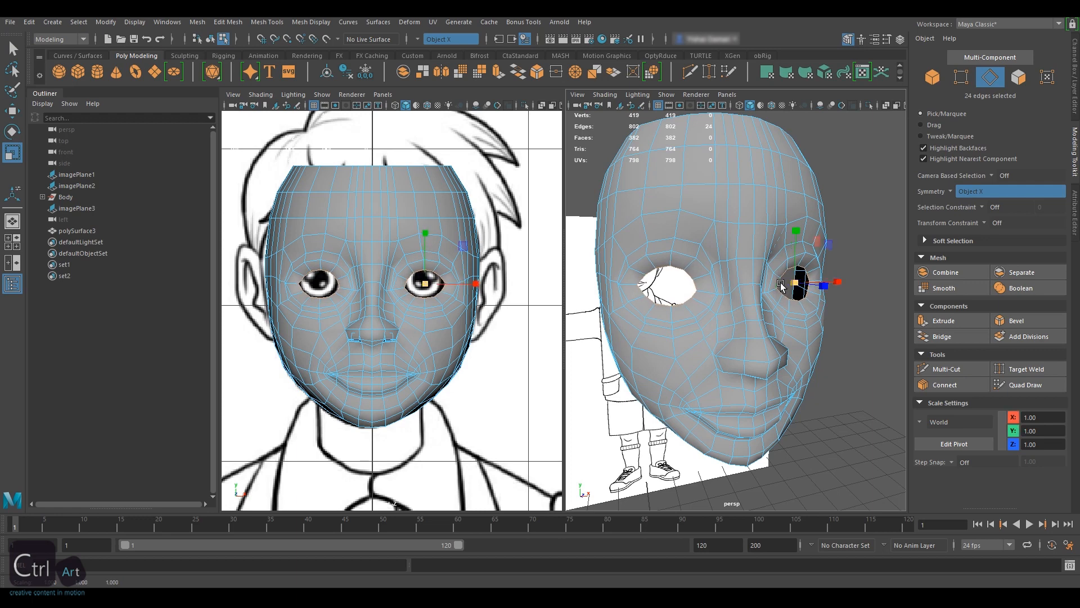
key(w)
drag(790, 281, 856, 281)
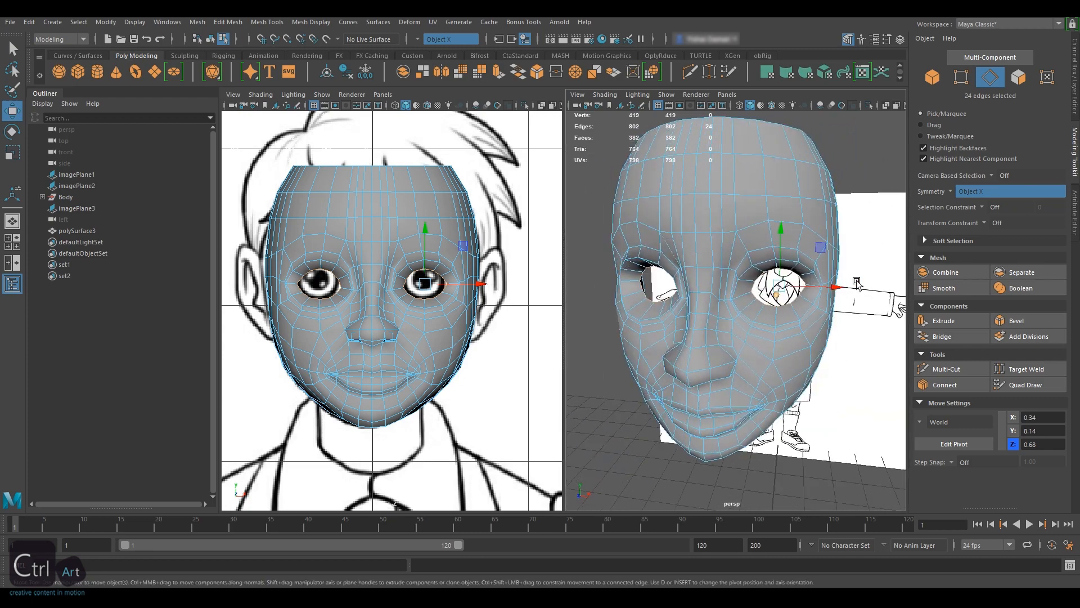
Step: Return to object mode, deselect the face and save the scene
click(932, 78)
mouse_move(861, 190)
alt+mouse_down()
mouse_move(822, 193)
mouse_move(855, 188)
alt+mouse_up()
click(855, 188)
alt+right_drag(856, 188, 793, 227)
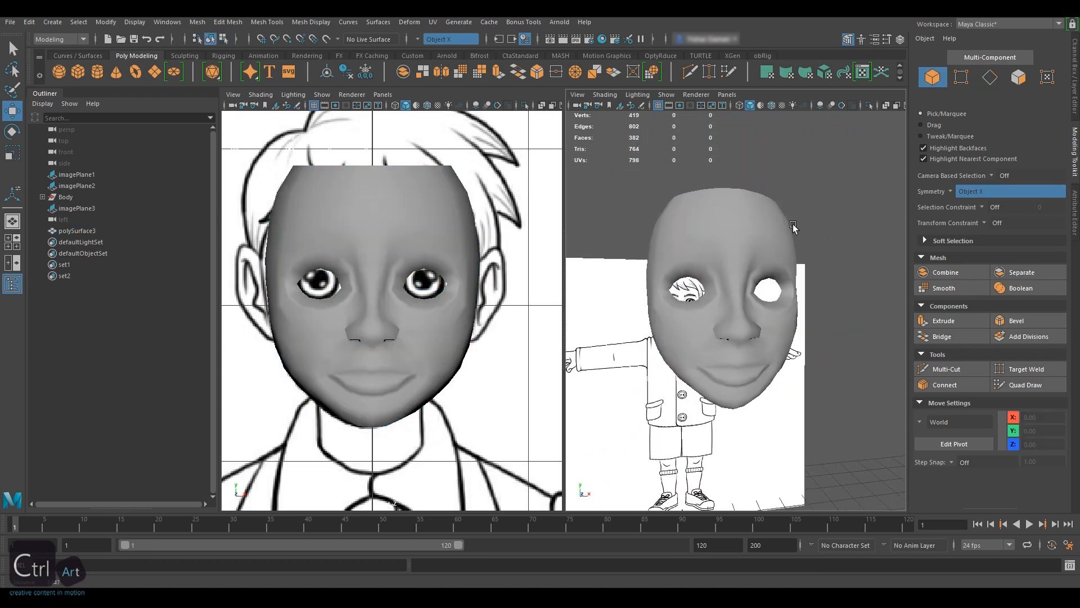
mouse_move(720, 247)
alt+mouse_down()
mouse_move(765, 250)
mouse_move(728, 237)
alt+mouse_up()
key(ctrl+s)
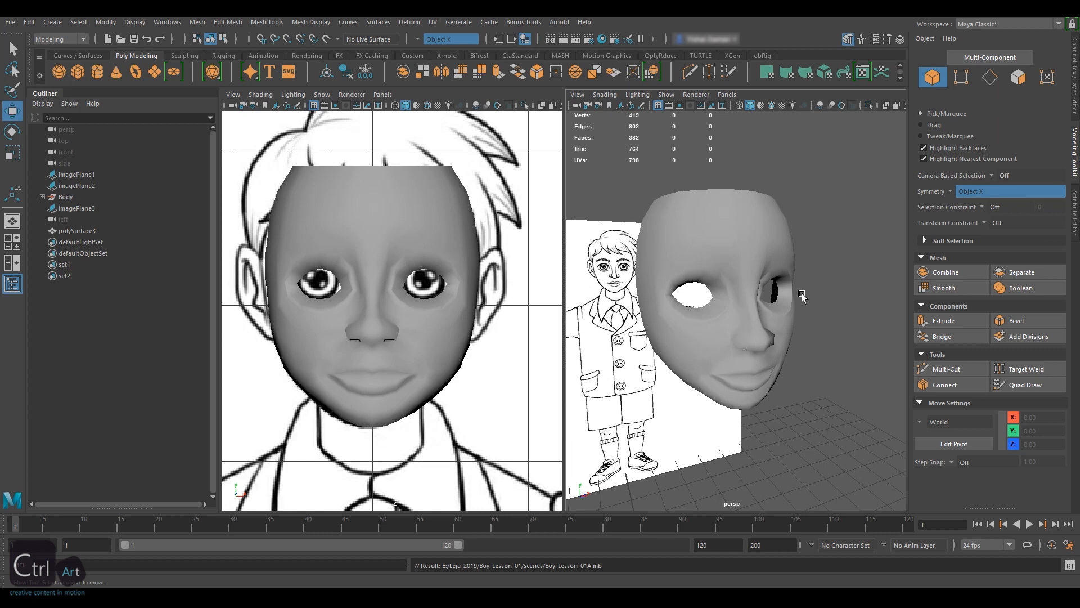
Step: Create a polygon sphere for the eyeball and rotate it 90 degrees about X
click(58, 73)
alt+middle_drag(773, 416, 767, 208)
key(e)
click(952, 192)
drag(735, 376, 692, 409)
click(972, 195)
click(1074, 76)
Step: Scale the sphere down to 0.368 and raise it to eye height at about 8.05 in Y
key(r)
key(w)
scroll(733, 362, down, 3)
drag(733, 341, 734, 123)
alt+middle_drag(734, 130, 728, 237)
scroll(482, 304, up, 3)
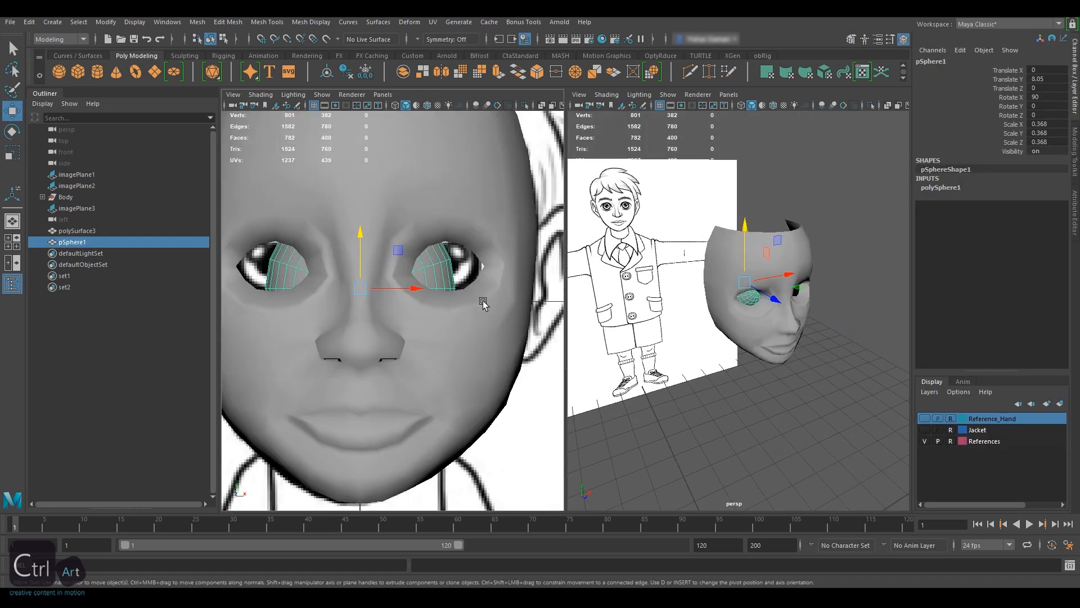
Step: Fit the sphere into the character's right eye socket at about -0.33, 8.14, 0.75, scale 0.206, and turn it outward about 19 degrees
drag(444, 278, 361, 277)
key(4)
scroll(308, 269, up, 4)
alt+drag(698, 304, 798, 303)
drag(787, 296, 737, 303)
key(r)
key(e)
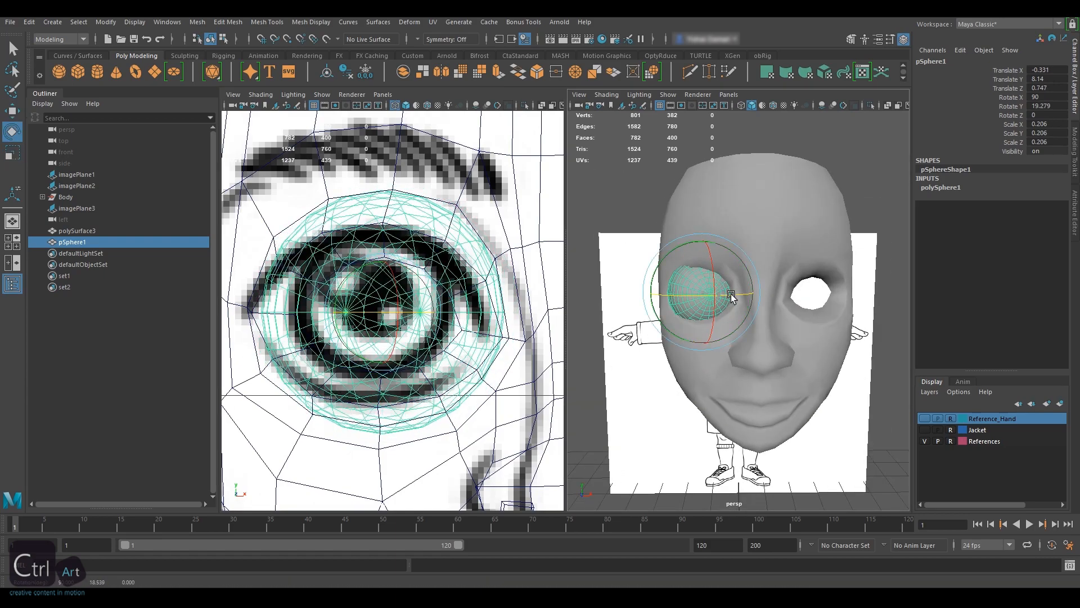
Step: Set the face's symmetry to Object X and move the outer eye-corner edges with soft selection to fit around the eyeball
click(720, 231)
right_drag(678, 282, 678, 241)
click(677, 280)
key(w)
click(1073, 152)
click(1010, 191)
alt+drag(754, 299, 776, 304)
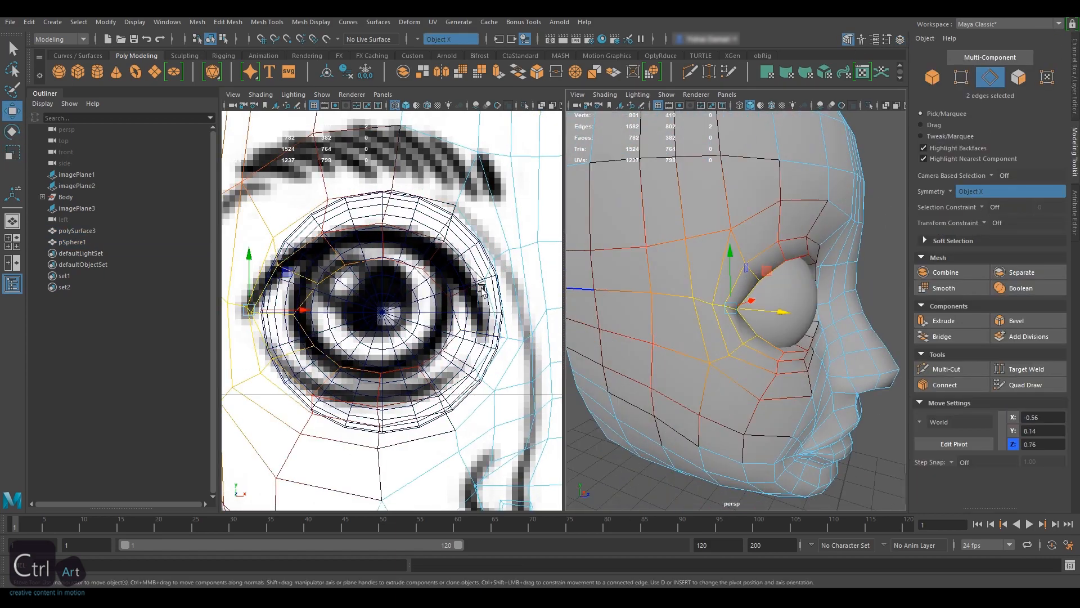
drag(388, 270, 461, 270)
drag(385, 238, 374, 238)
Step: Adjust the inner eye-corner edges beside the nose bridge with soft selection to fit the eyeball
key(space)
alt+drag(787, 270, 689, 309)
alt+drag(787, 303, 675, 293)
click(737, 273)
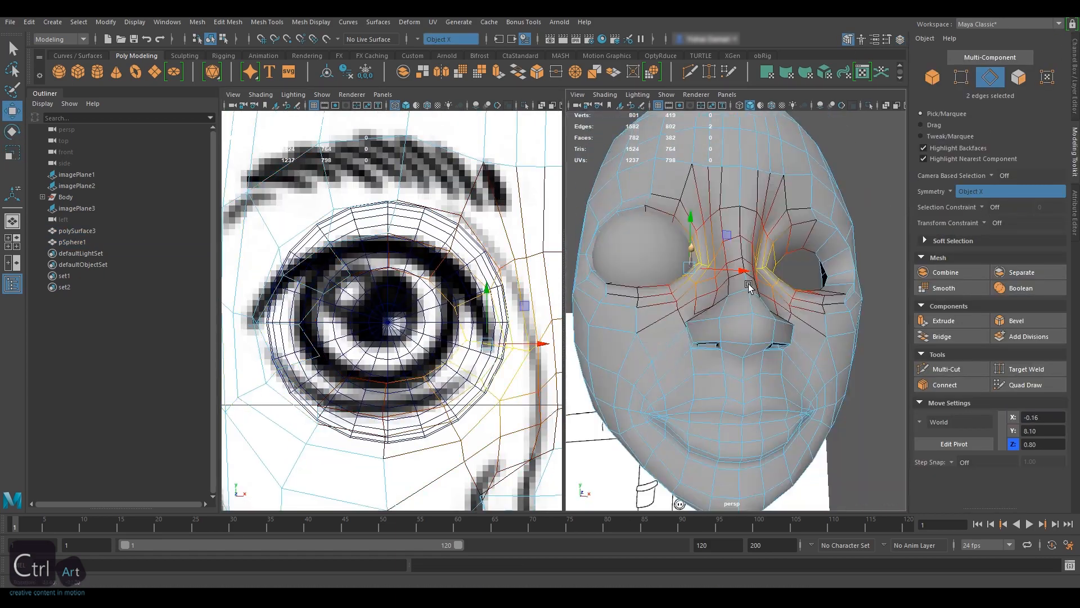
Step: Return to object mode and shift the eyeball sphere, adjusting its depth in the side view so it sits inside the socket
right_drag(664, 270, 703, 237)
click(641, 267)
drag(693, 274, 697, 274)
alt+drag(666, 241, 787, 248)
key(space)
drag(439, 236, 473, 237)
alt+drag(798, 282, 726, 282)
click(750, 272)
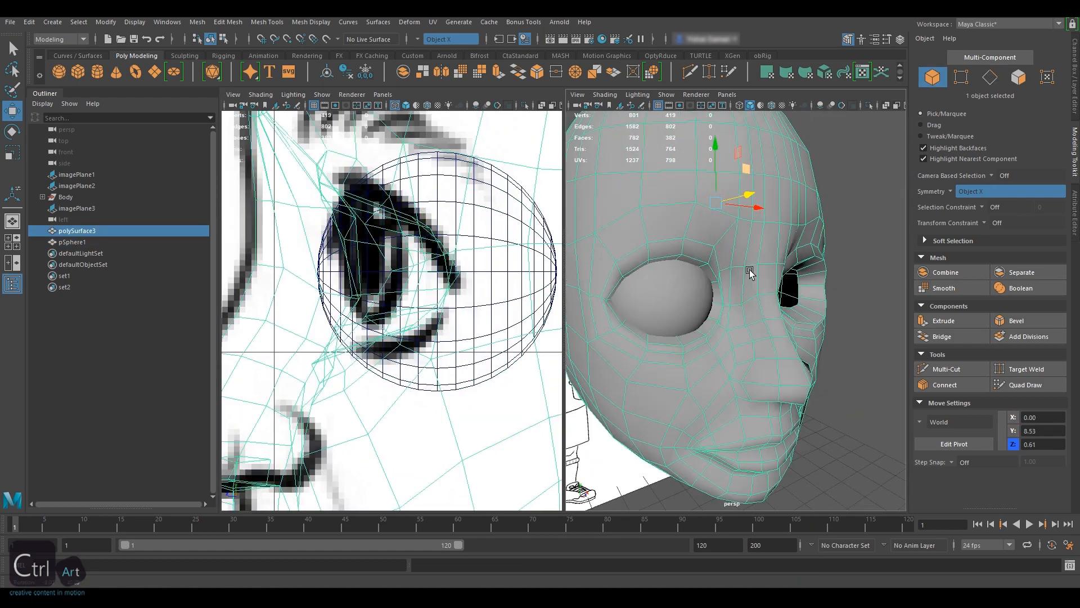
Step: Turn off soft selection, select the rings of faces on the eyeball's front and extrude them inward to form the iris
scroll(703, 270, up, 3)
right_drag(678, 264, 678, 307)
key(b)
click(675, 242)
shift+double_click(665, 248)
scroll(665, 260, up, 4)
shift+drag(647, 269, 663, 286)
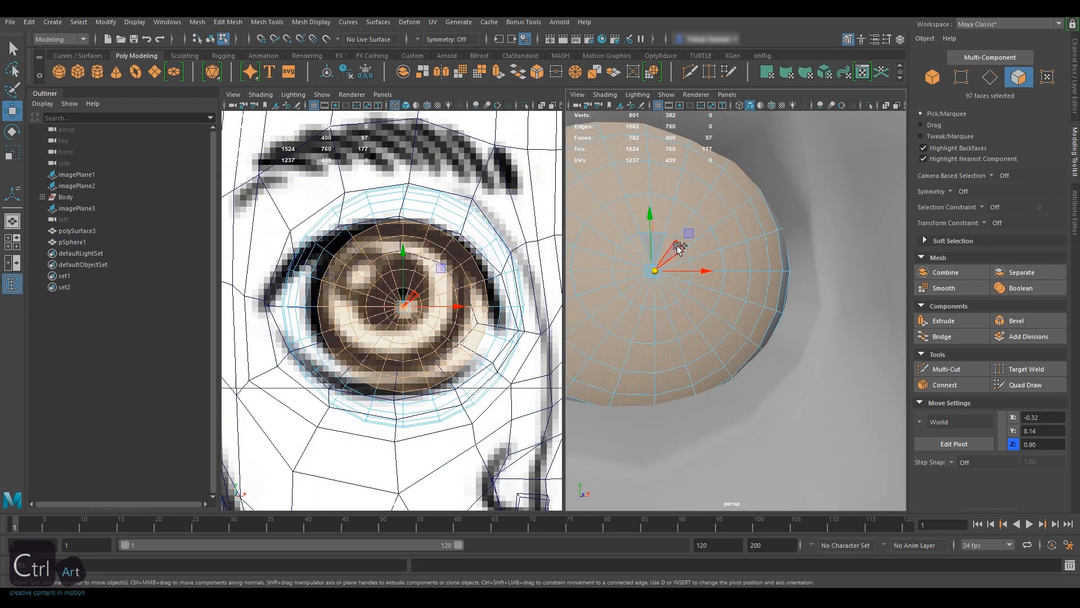
scroll(666, 248, down, 4)
alt+drag(680, 248, 799, 256)
key(ctrl+e)
drag(810, 260, 768, 270)
Step: Select the smaller central disc of faces inside the iris and extrude it to form the pupil
scroll(732, 282, up, 3)
click(704, 290)
shift+double_click(700, 306)
shift+drag(655, 289, 670, 310)
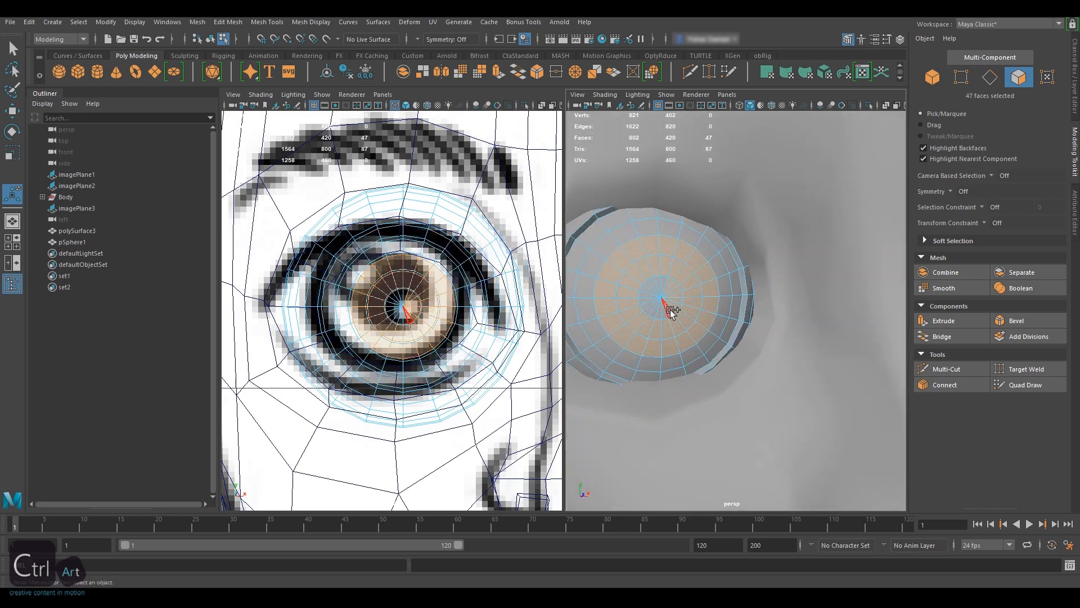
key(ctrl+e)
scroll(680, 301, down, 5)
key(q)
alt+drag(776, 281, 728, 286)
Step: Delete the stray wedge-shaped face at the pupil's center, clean up the gap and return the eyeball to object mode
right_drag(673, 320, 673, 363)
scroll(723, 304, up, 6)
click(723, 304)
key(Delete)
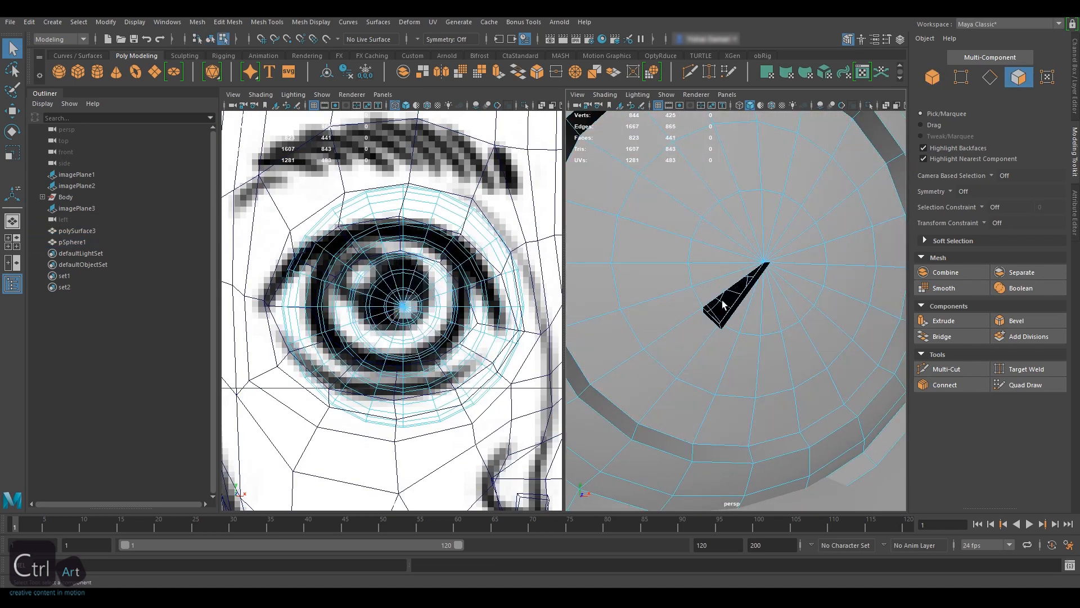
shift+right_drag(835, 297, 834, 253)
right_drag(681, 315, 720, 287)
scroll(680, 315, down, 8)
alt+drag(681, 315, 694, 299)
Step: Move the eyeball's pivot to the face's center line and freeze its transformations
key(w)
scroll(405, 309, down, 4)
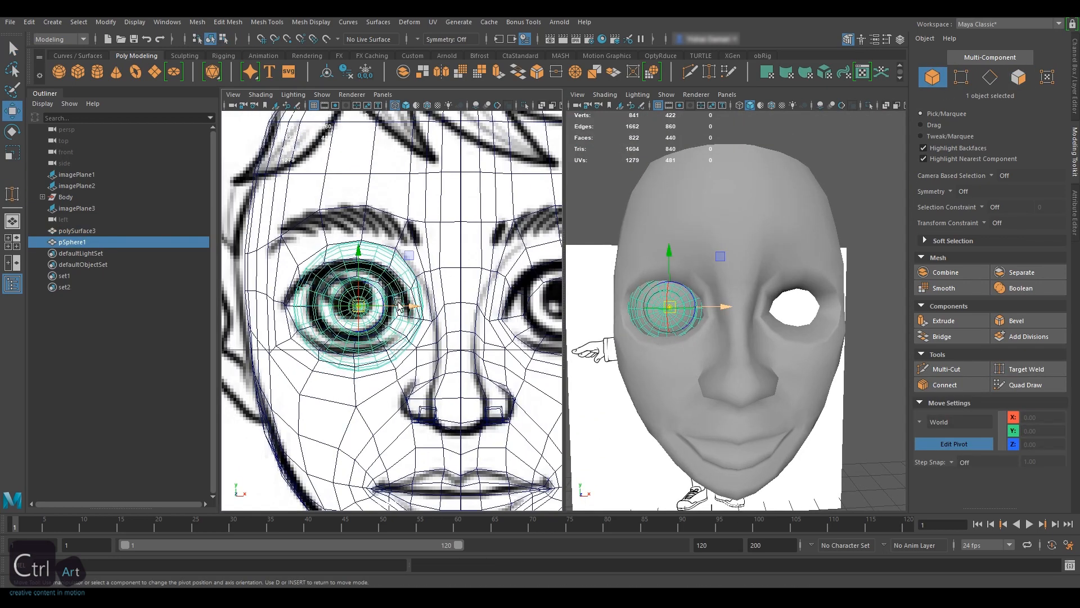
drag(405, 310, 450, 313)
click(105, 21)
click(145, 73)
Step: Delete the eyeball's history and duplicate it mirrored to the other socket with Scale X set to -1
click(29, 21)
click(200, 164)
click(28, 22)
click(167, 195)
click(742, 372)
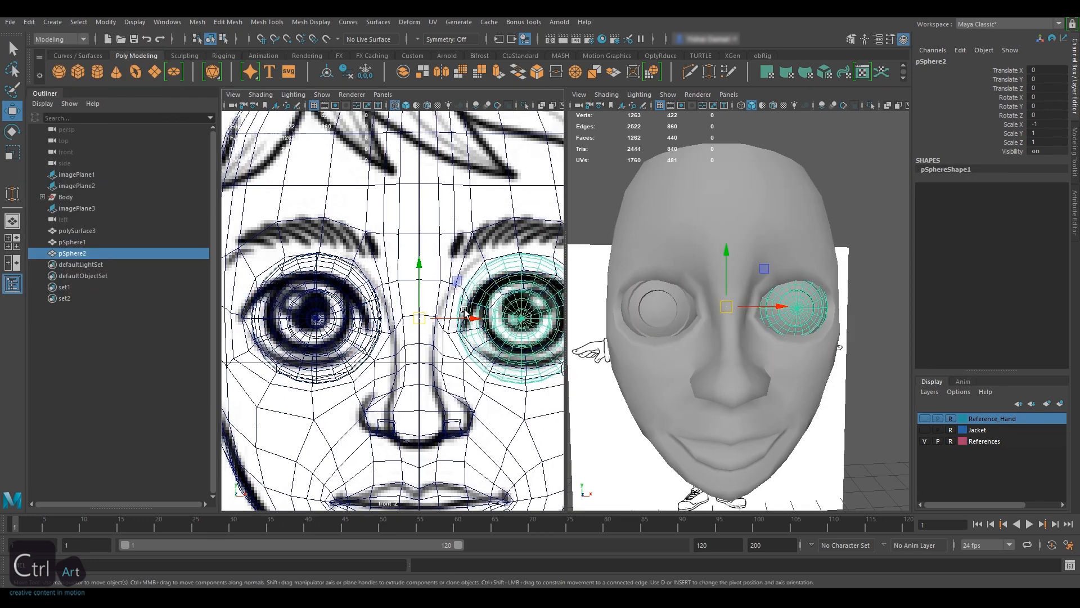
Step: Select the face mesh, enable Object X symmetry and adjust the edges above the outer brows with soft selection
click(866, 253)
alt+drag(799, 315, 922, 322)
alt+drag(855, 315, 675, 315)
click(748, 292)
scroll(759, 287, up, 5)
right_drag(764, 287, 763, 248)
click(1073, 151)
click(981, 190)
alt+drag(708, 248, 795, 244)
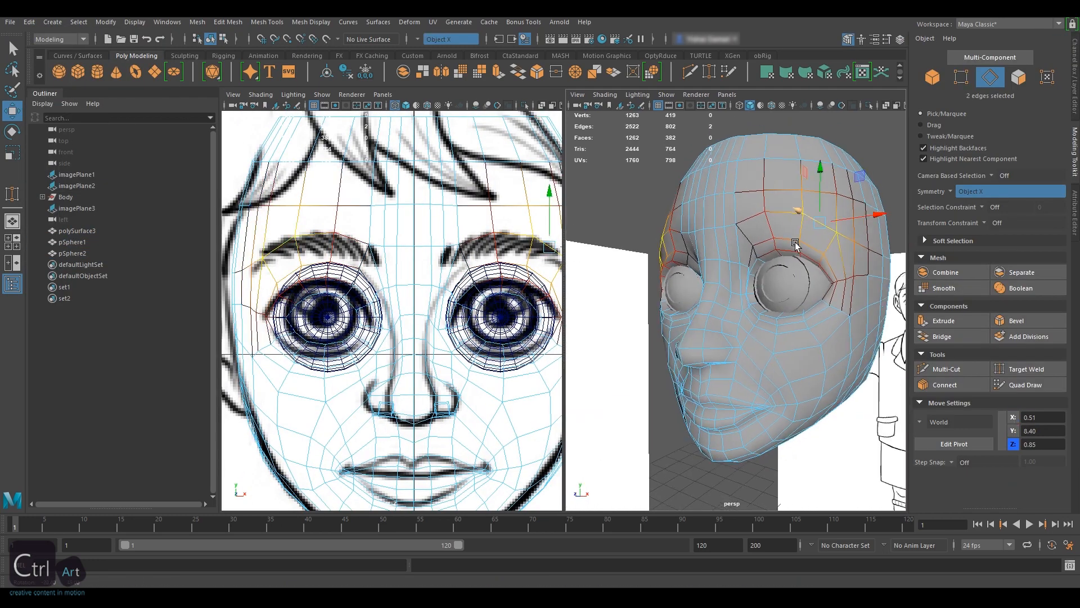
click(612, 285)
click(861, 186)
Step: Move the side edges of the forehead's top border outward in X with soft selection to widen the upper head
alt+drag(731, 236, 810, 236)
right_drag(731, 237, 771, 200)
scroll(349, 312, down, 3)
right_drag(731, 282, 731, 323)
click(821, 279)
mouse_move(799, 284)
alt+mouse_down()
mouse_move(731, 284)
mouse_move(858, 293)
mouse_move(804, 270)
alt+mouse_up()
click(831, 227)
alt+drag(833, 230, 923, 129)
click(805, 163)
drag(822, 162, 832, 162)
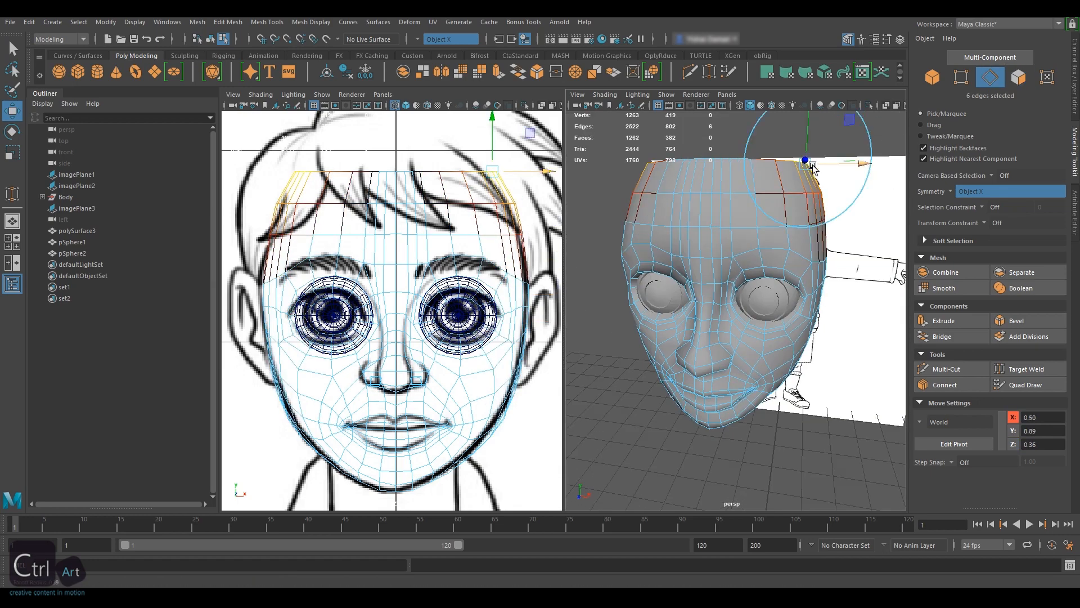
Step: Select the neighbouring vertex pairs above the inner brows on both sides and merge each pair to its center
right_drag(731, 180, 769, 141)
click(770, 144)
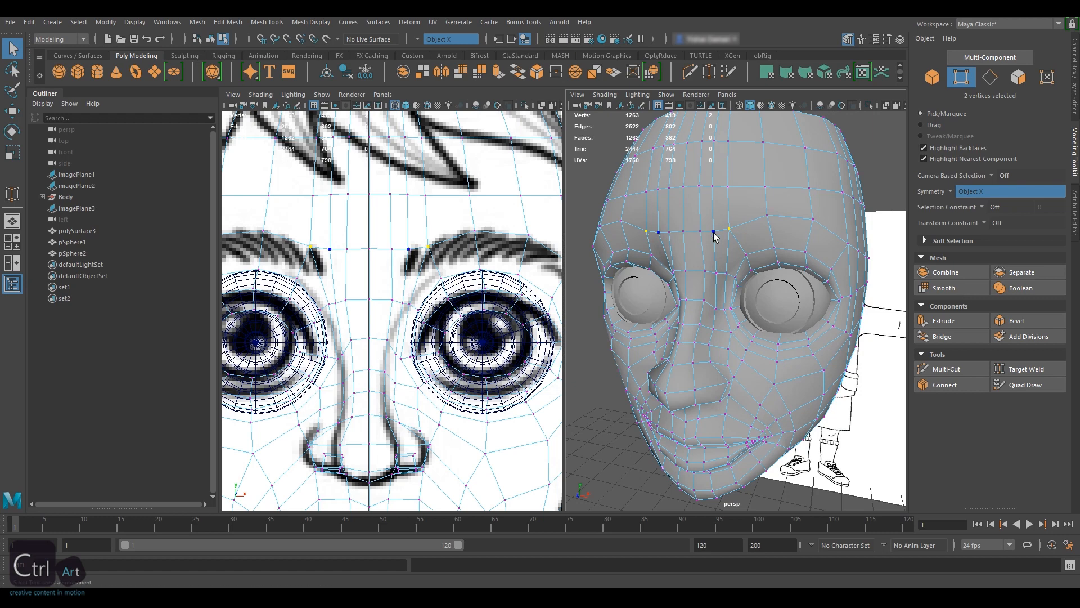
click(301, 22)
mouse_move(232, 23)
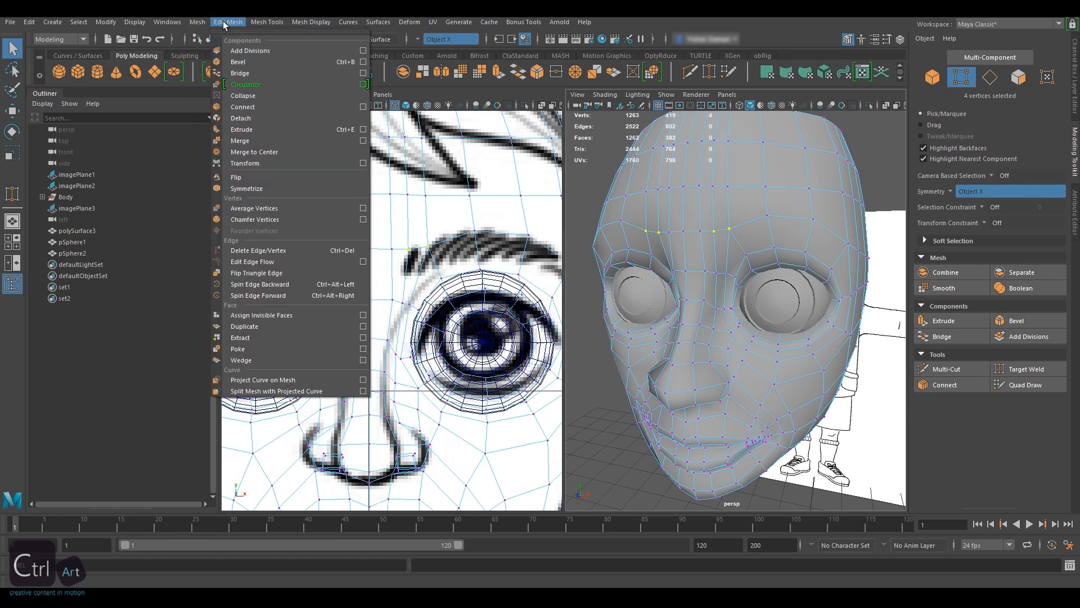
click(269, 152)
Step: Repeat Merge to Center on the remaining vertex pairs along the two forehead columns to remove the extra edge lines
alt+drag(743, 237, 754, 317)
key(g)
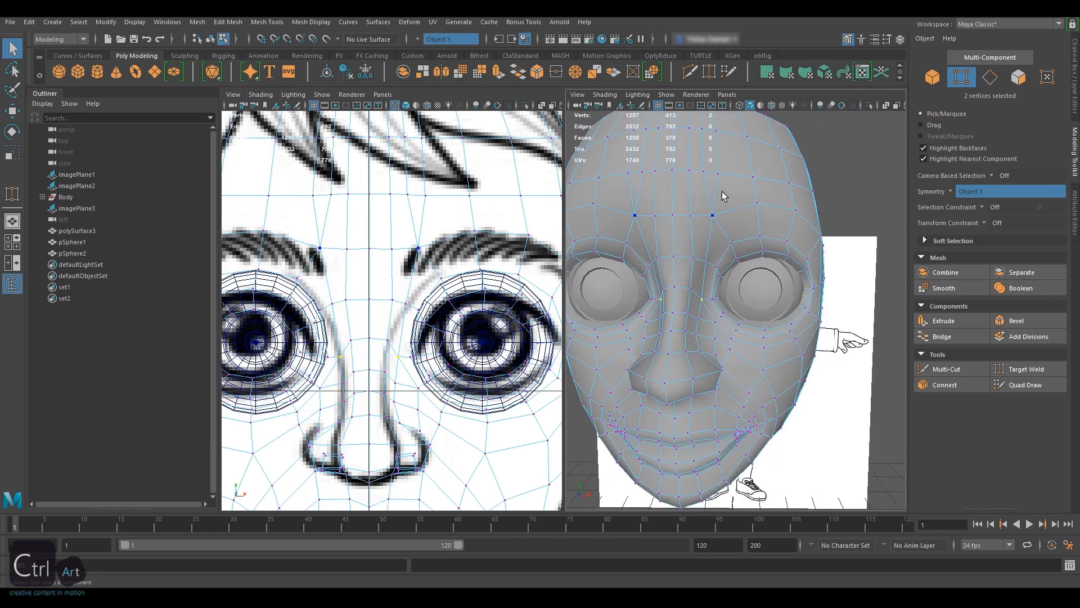
alt+drag(723, 195, 691, 259)
click(693, 261)
shift+click(707, 262)
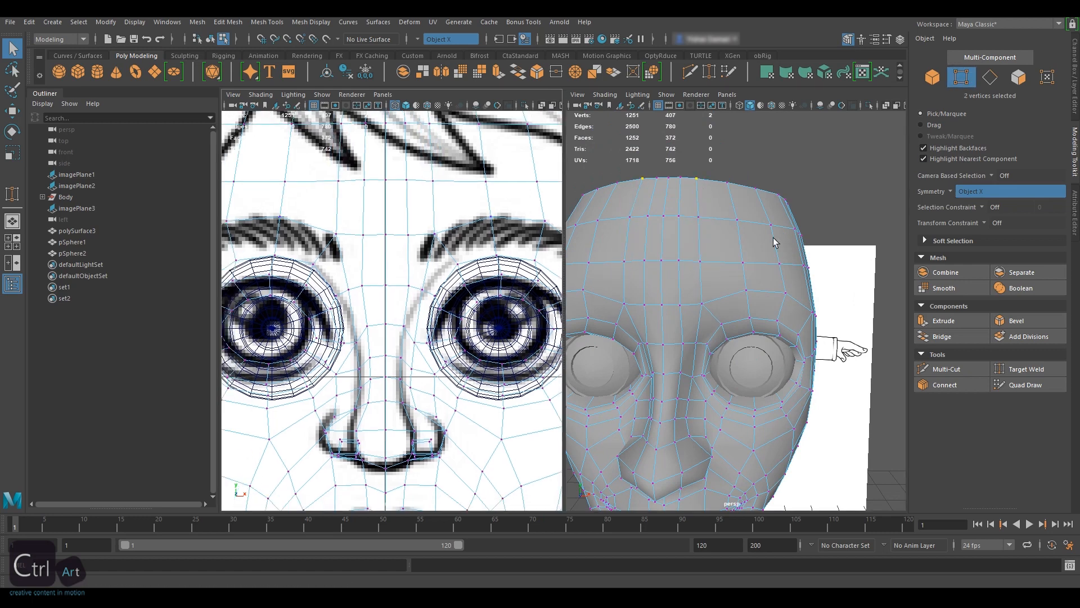
Step: Move the forehead vertices sideways in the front view to space the vertical edge lines evenly
click(697, 303)
key(w)
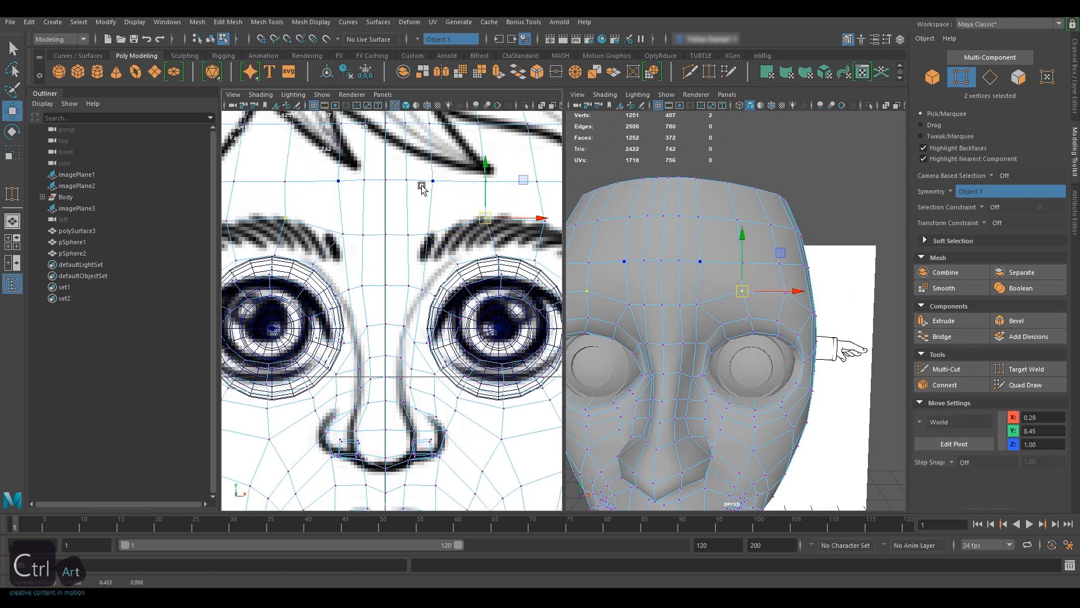
alt+middle_drag(429, 181, 445, 243)
click(443, 185)
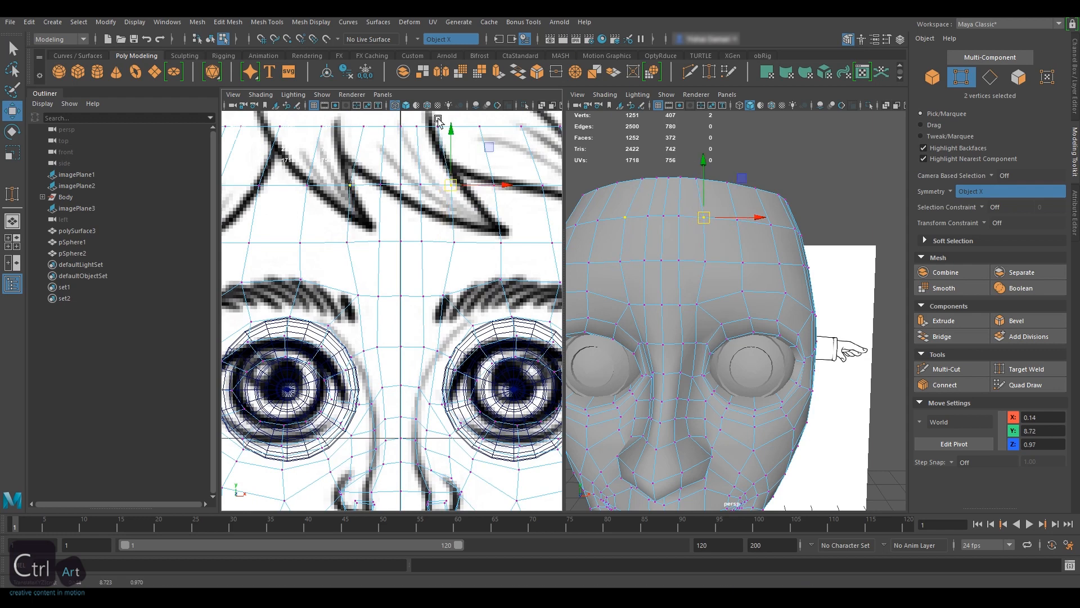
click(449, 126)
drag(426, 125, 426, 243)
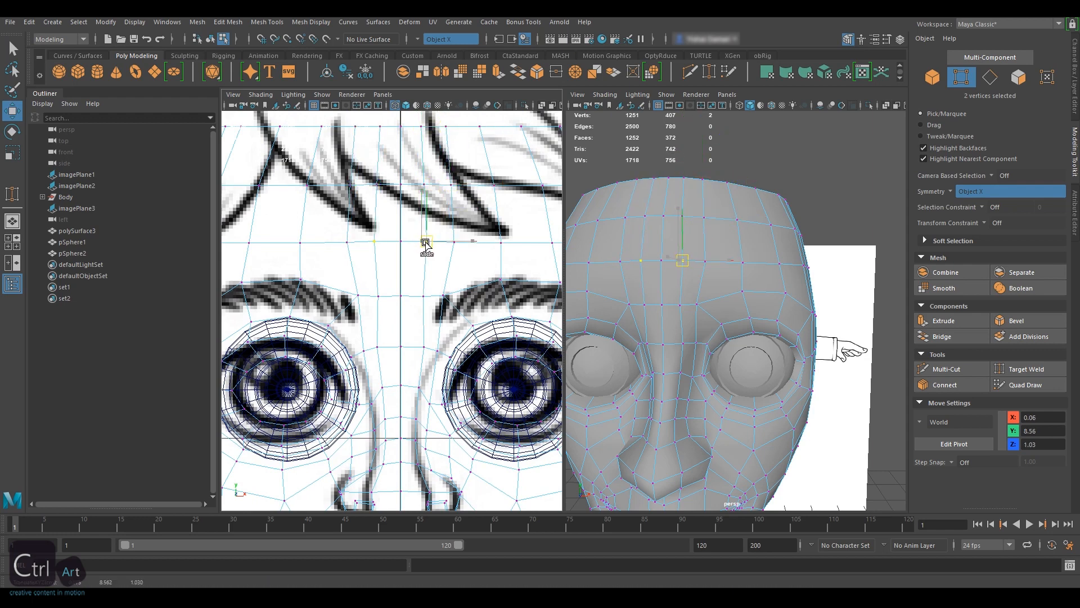
Step: Shift the vertices between the brows and at the top of the nose bridge sideways to even out the edge flow
mouse_move(754, 308)
alt+mouse_down()
mouse_move(716, 309)
mouse_move(759, 298)
alt+mouse_up()
alt+middle_drag(697, 352, 742, 287)
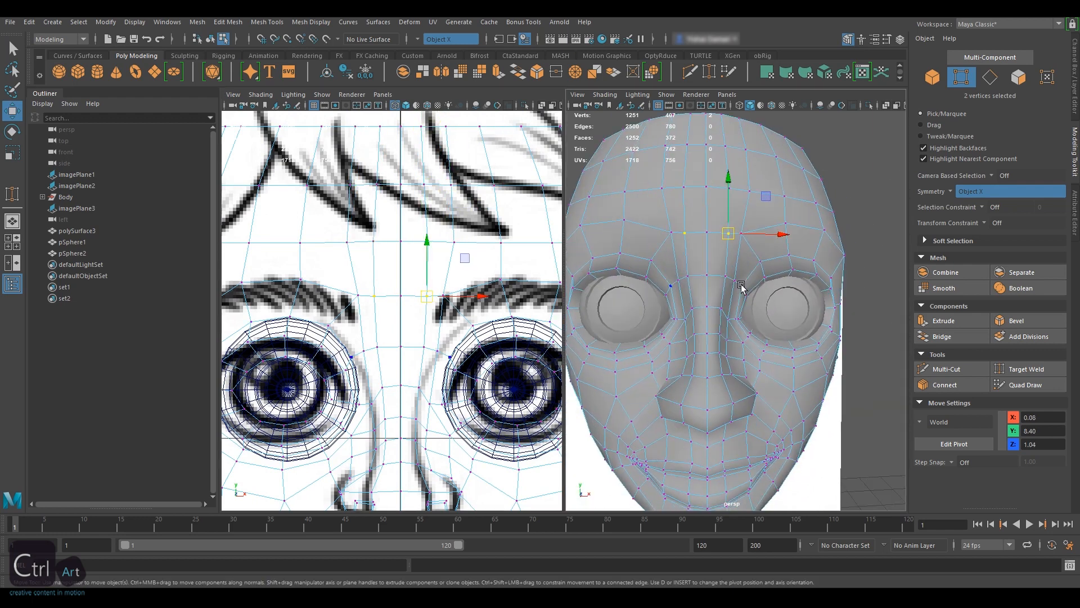
click(734, 281)
drag(487, 350, 487, 349)
Step: Cut a new line of edges across the nose bridge between the eyes with the Multi-Cut tool
alt+middle_drag(748, 352, 741, 301)
alt+drag(748, 304, 769, 282)
scroll(769, 282, up, 2)
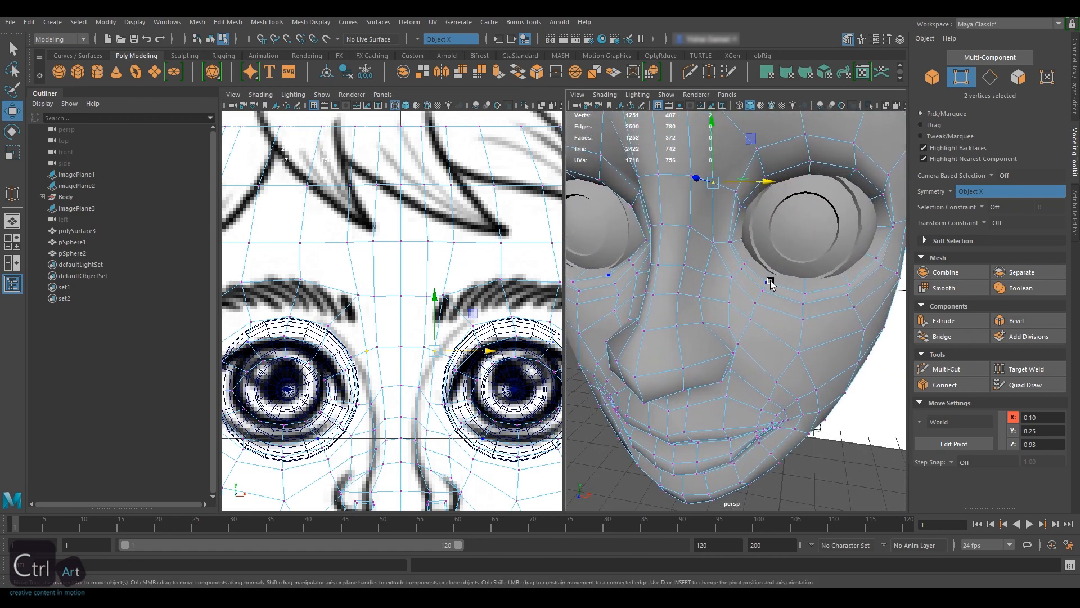
alt+middle_drag(793, 254, 772, 258)
click(990, 77)
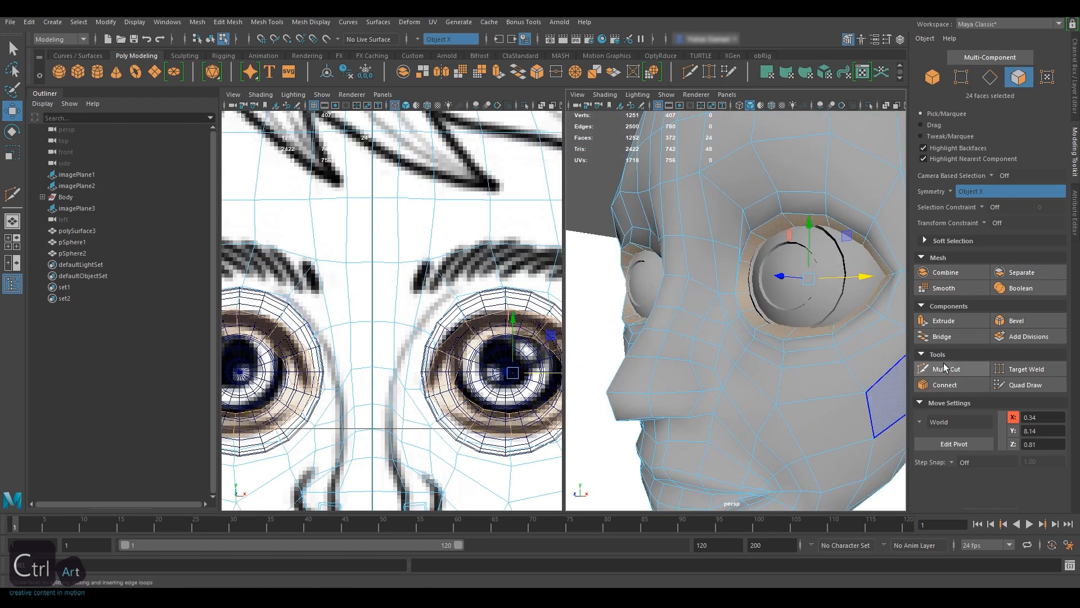
click(946, 368)
mouse_move(703, 325)
alt+mouse_down()
mouse_move(677, 306)
mouse_move(691, 323)
mouse_move(787, 318)
mouse_move(698, 319)
alt+mouse_up()
Step: Adjust the nose-bridge vertices and move the center one in depth to about 1.10 in Z to follow the side reference profile
key(q)
key(F9)
click(703, 313)
key(w)
key(space)
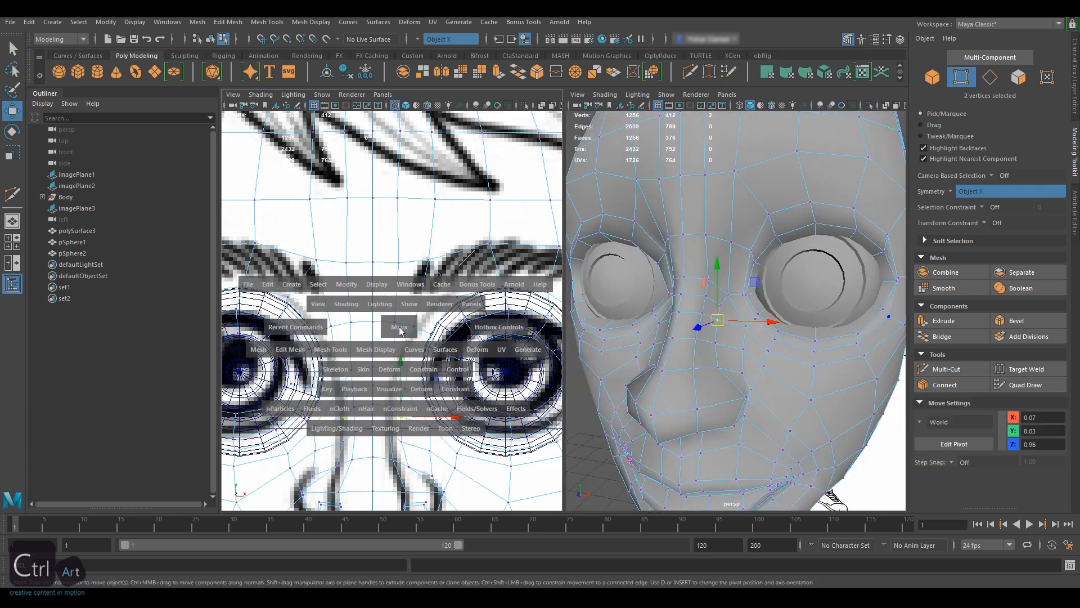
drag(398, 329, 450, 329)
ctrl+shift+drag(401, 271, 339, 361)
alt+middle_drag(340, 362, 340, 333)
alt+drag(788, 315, 683, 311)
click(345, 328)
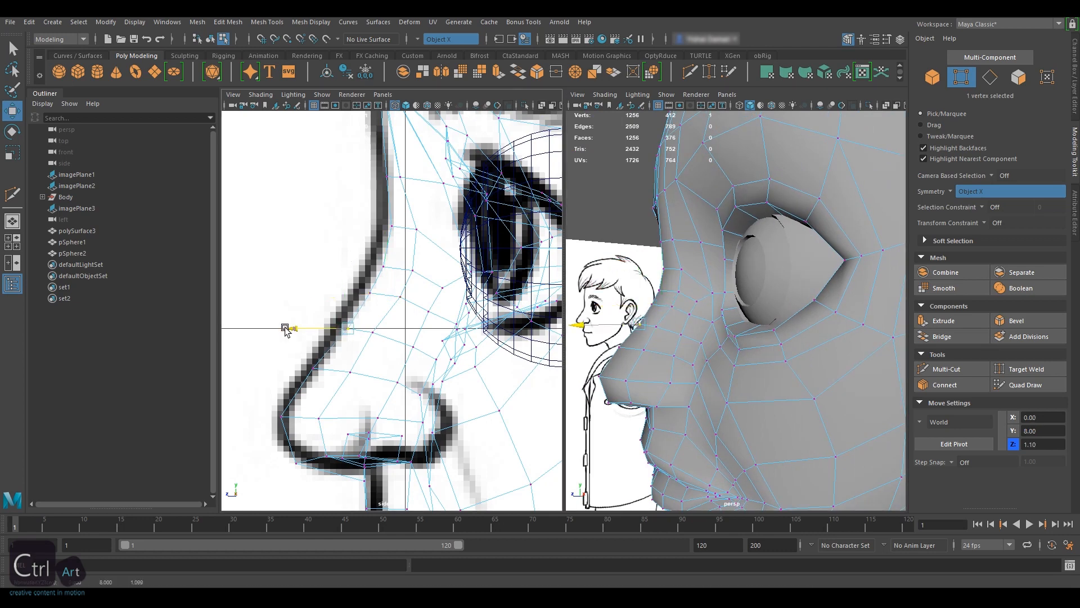
drag(287, 328, 290, 328)
Step: Move the center vertex lower on the nose ridge in depth to match the reference outline and select the nose-tip vertex
click(314, 369)
drag(258, 368, 263, 368)
click(281, 413)
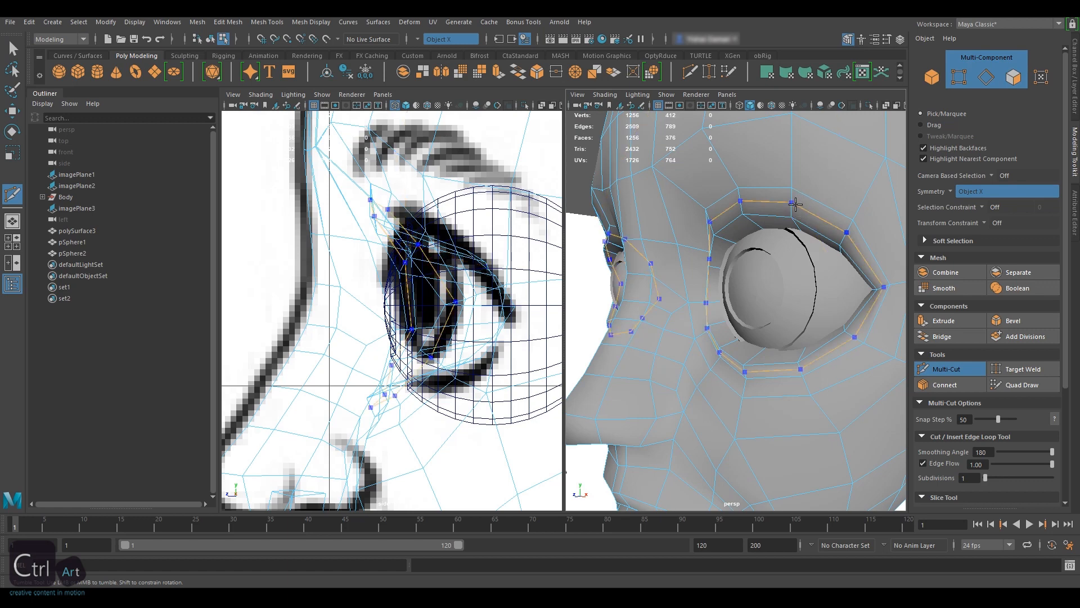
Step: Insert two edge loops around both eye openings with the Multi-Cut tool
ctrl+click(791, 206)
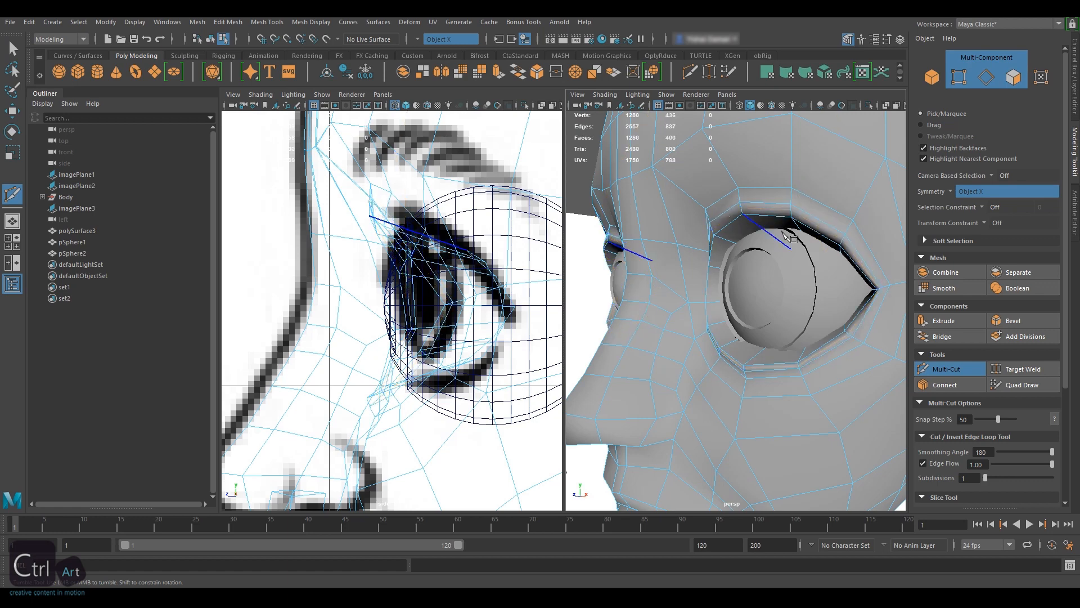
mouse_move(784, 233)
alt+mouse_down()
mouse_move(759, 231)
mouse_move(792, 233)
alt+mouse_up()
ctrl+click(801, 206)
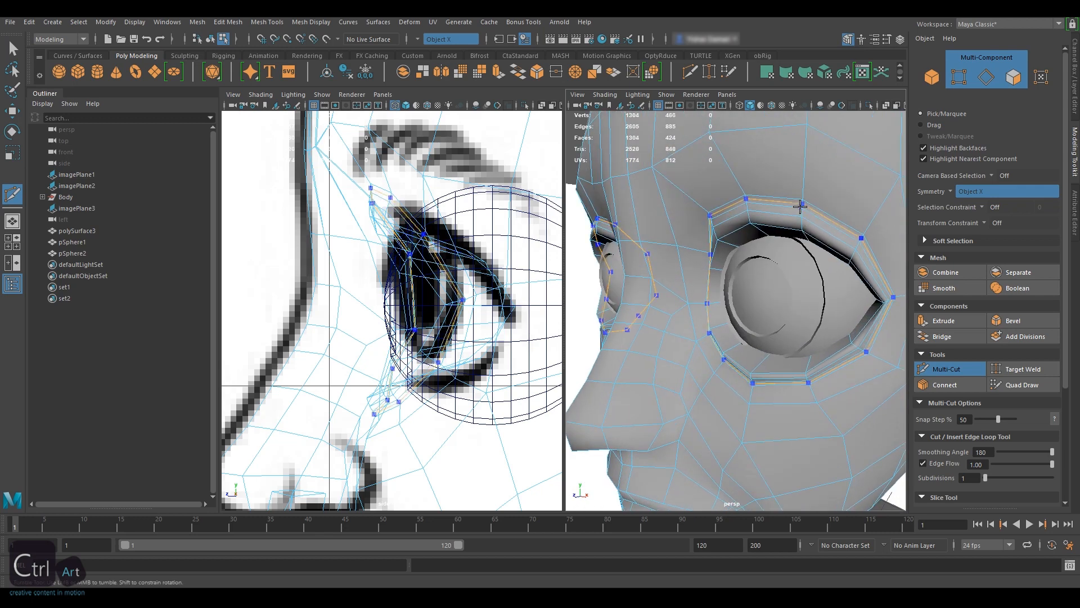
Step: Insert another edge loop around both eye openings, then select an eye loop and shift it in depth with soft selection on
ctrl+click(800, 222)
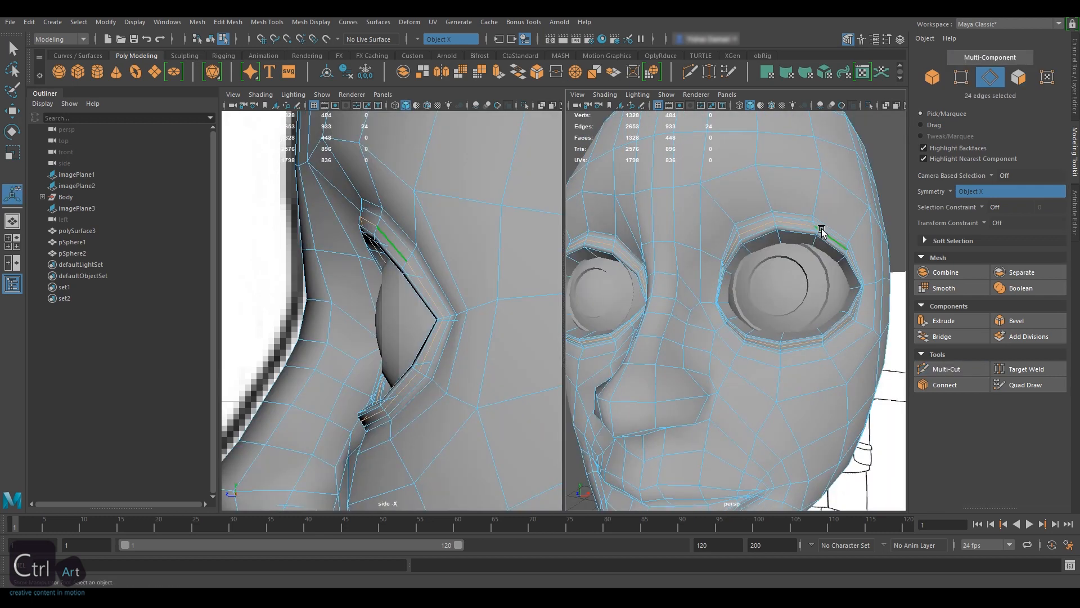
double_click(822, 229)
key(w)
key(b)
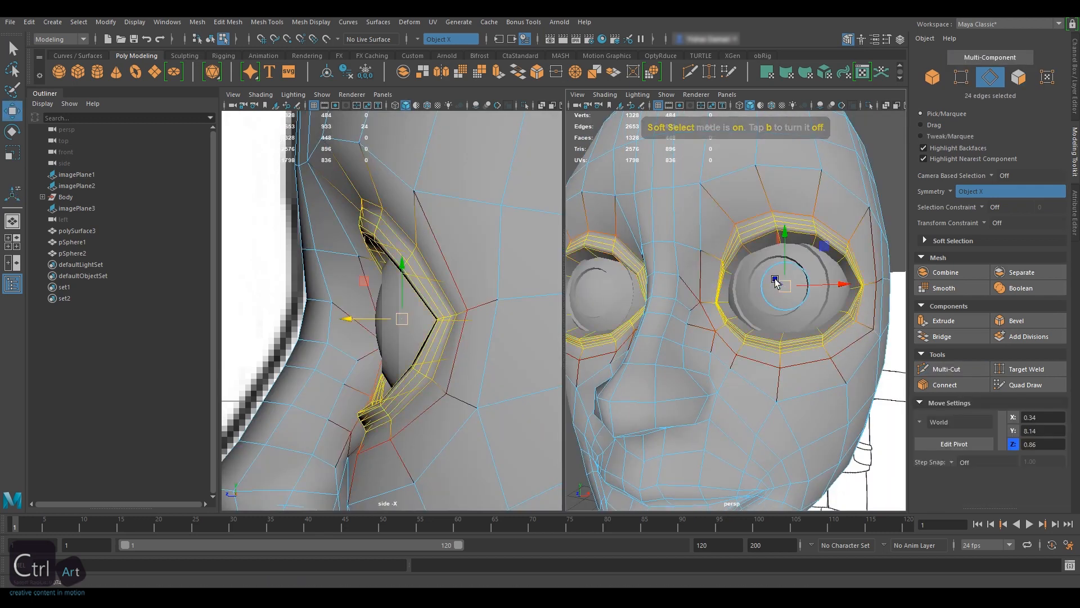
drag(780, 282, 761, 281)
Step: Try to slide the selected edge loop around the eyes along the surface with the Slide Edge tool
shift+right_drag(892, 194, 876, 383)
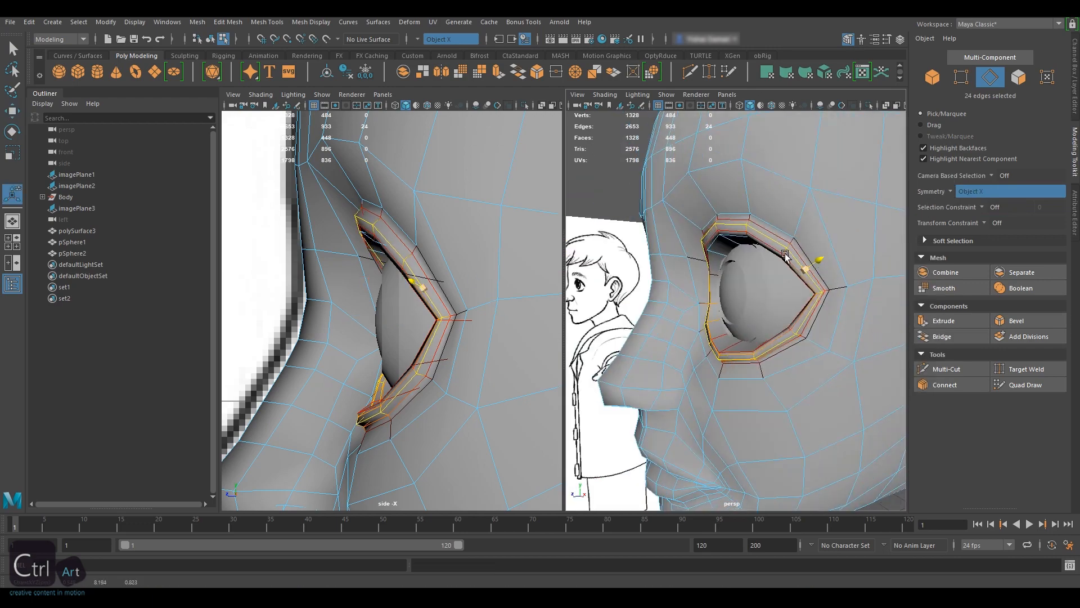
drag(875, 260, 783, 224)
drag(862, 231, 866, 222)
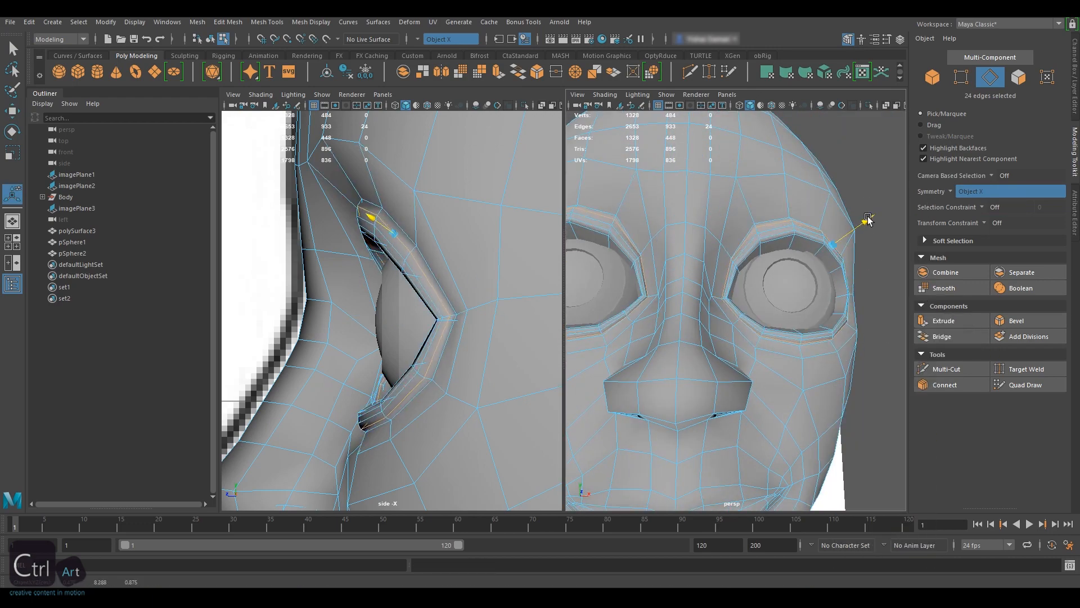
Step: Delete the selected edge loop around the eyes and insert a replacement loop with the Multi-Cut tool
alt+drag(866, 270, 728, 275)
key(ctrl+Delete)
alt+drag(827, 270, 654, 281)
key(ctrl+shift+x)
ctrl+click(806, 256)
Step: Select the edges above the upper eyelids and move them forward in depth to about 0.91 in Z
key(w)
alt+drag(655, 282, 774, 265)
click(785, 224)
drag(750, 225, 746, 226)
alt+drag(757, 236, 650, 225)
drag(650, 219, 645, 219)
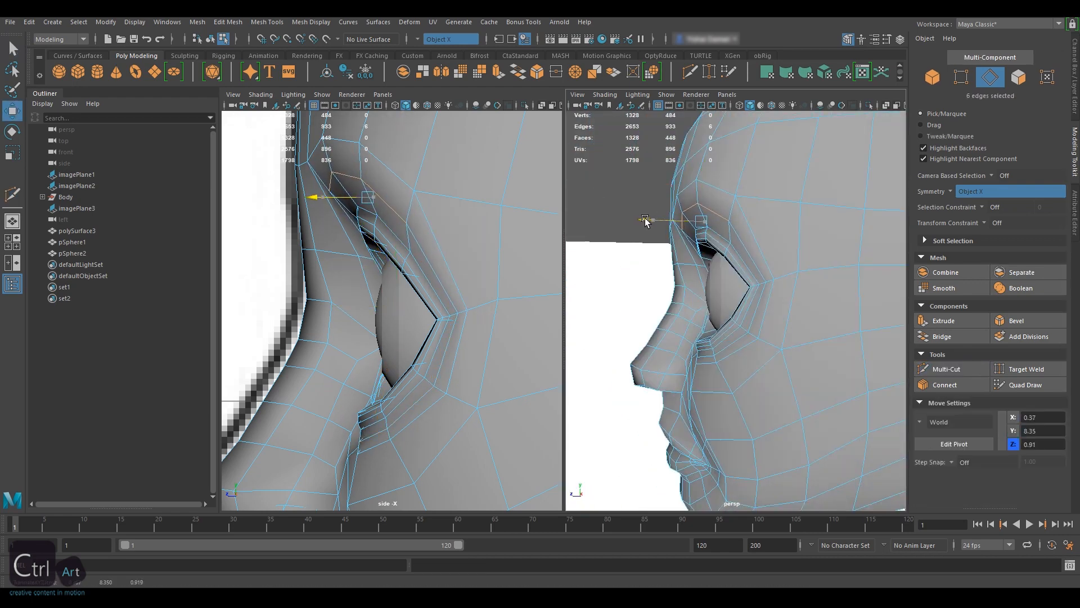
Step: Return to object mode on the head mesh, soften its edges, and deselect it
key(F9)
alt+drag(719, 294, 805, 292)
key(F8)
alt+right_drag(805, 292, 733, 258)
alt+drag(733, 259, 664, 242)
alt+right_drag(570, 213, 600, 199)
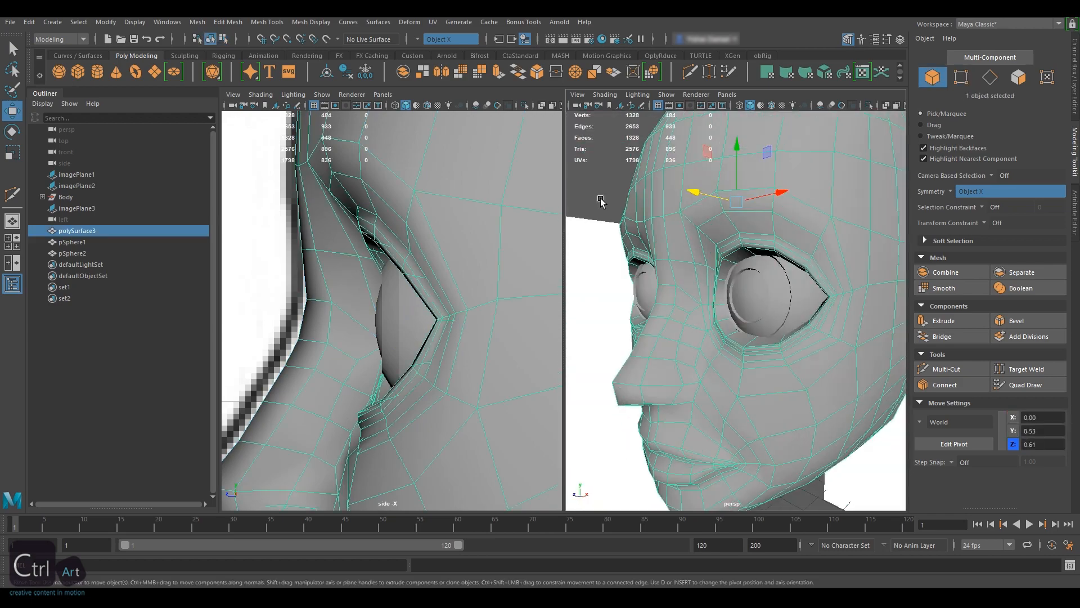
click(267, 22)
mouse_move(311, 22)
click(328, 121)
click(601, 191)
Step: Select both eyeball spheres and move them forward in the sockets to about 0.76 in Z
alt+drag(647, 236, 734, 231)
click(675, 329)
shift+click(763, 298)
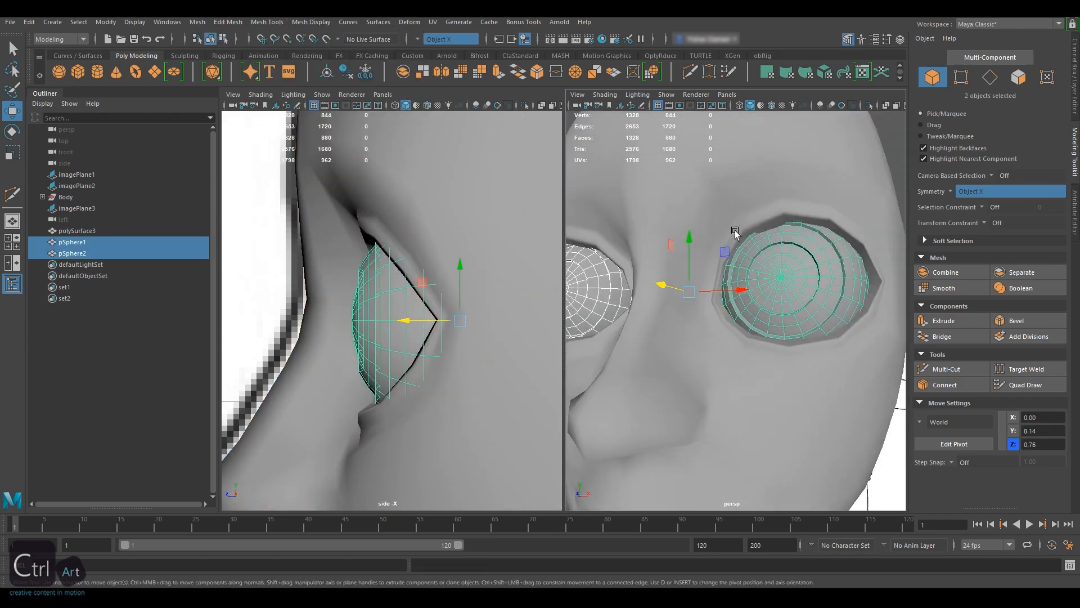
Step: Switch the head mesh to edge selection and adjust the inner and lower eyelid edges around the eyeball with soft selection
right_drag(735, 231, 734, 194)
click(720, 265)
alt+drag(752, 275, 753, 377)
click(769, 388)
alt+right_drag(703, 383, 740, 394)
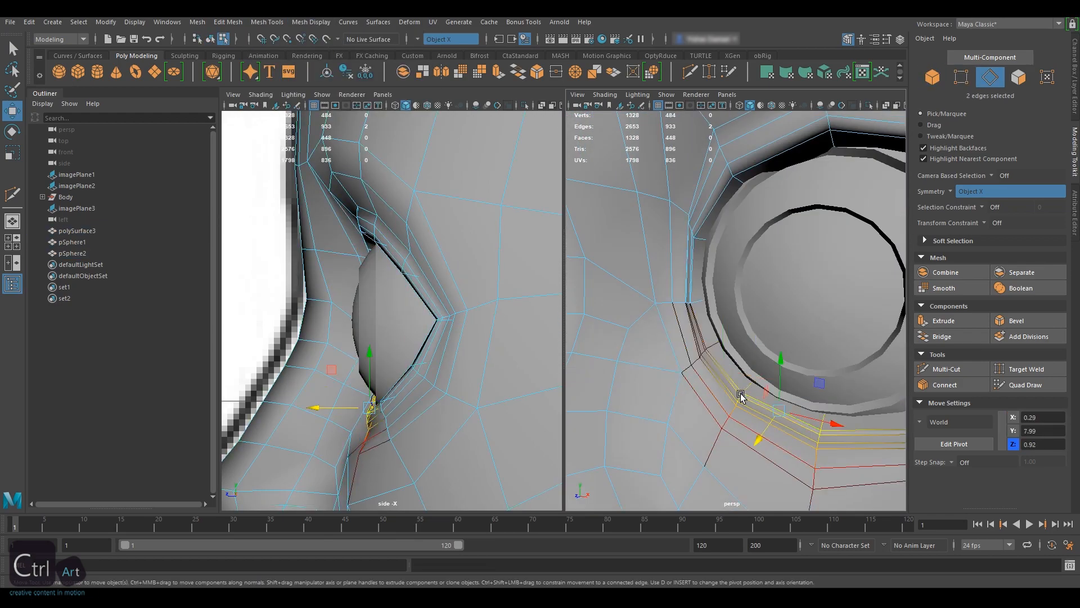
Step: Fit the lower eyelid edges to the eyeball from the inner corner toward the outer corner with soft selection
click(741, 393)
alt+drag(741, 394, 697, 366)
click(689, 363)
click(675, 322)
alt+drag(675, 323, 793, 360)
click(793, 387)
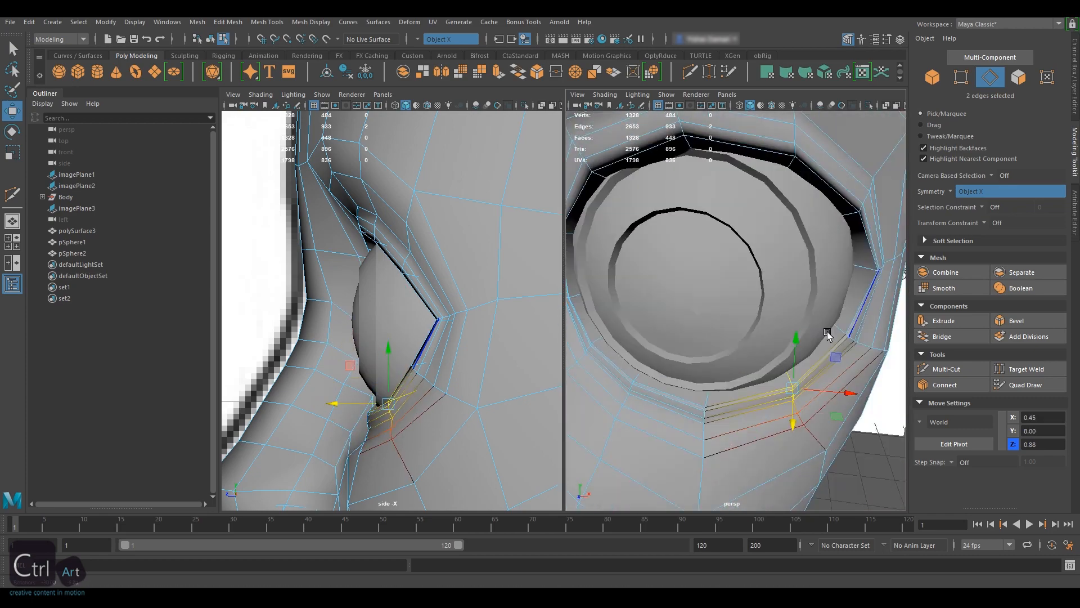